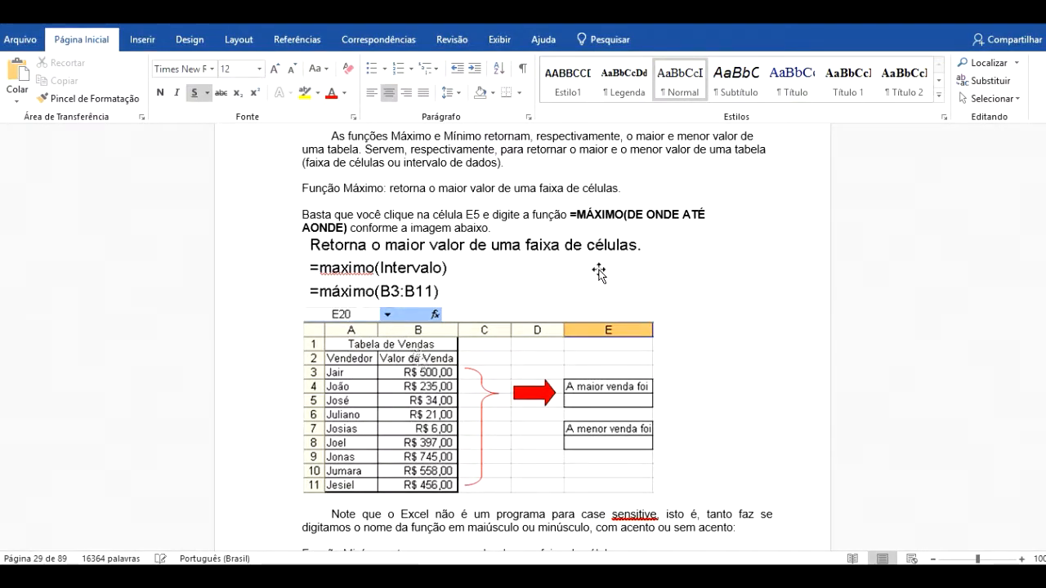
Switch to the blank Excel workbook and place its reduced window beside the sales table in the Word document
click(365, 266)
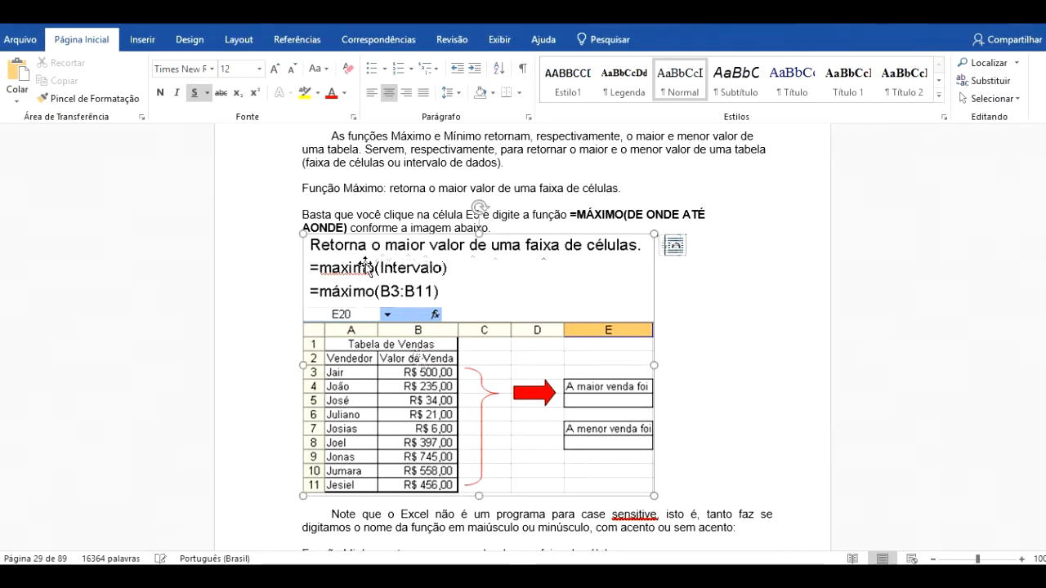
click(774, 331)
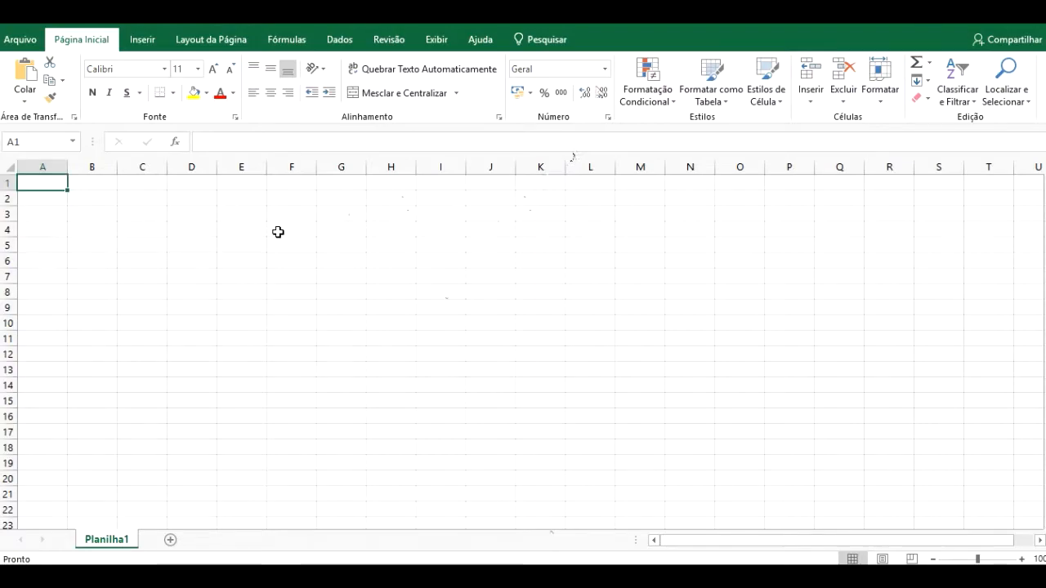
double_click(819, 22)
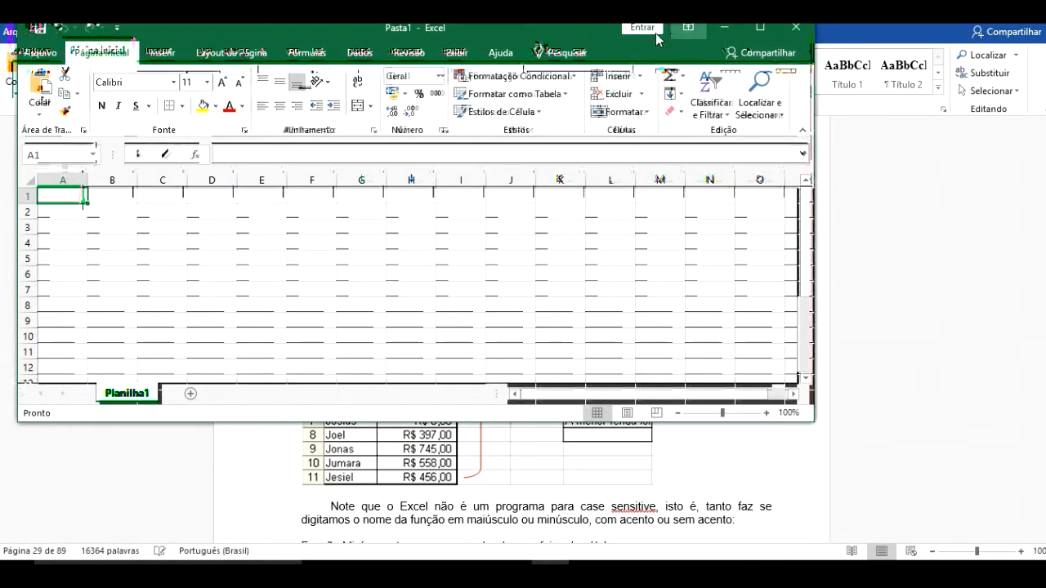
drag(567, 34, 875, 119)
drag(615, 109, 727, 75)
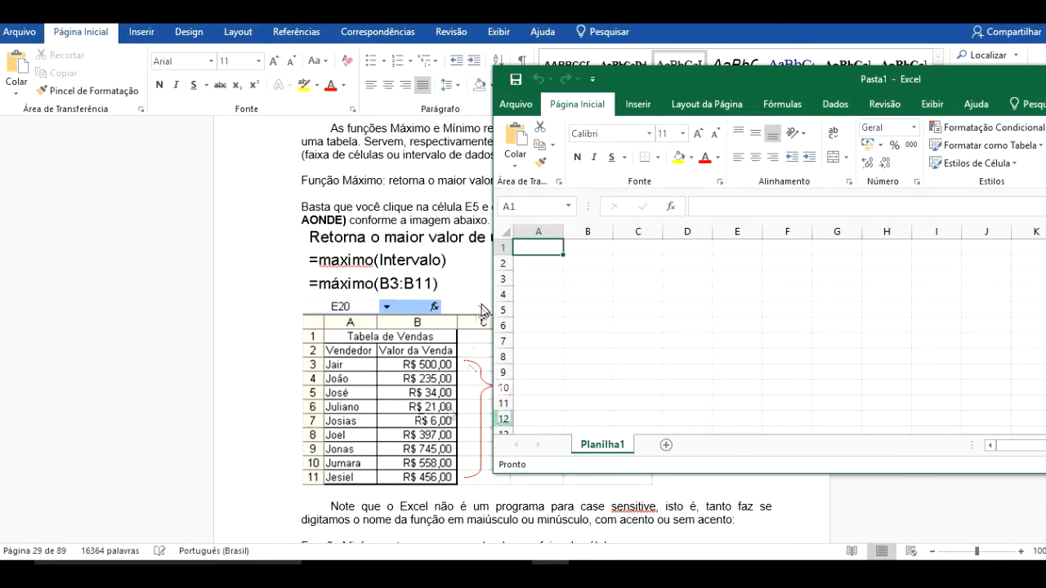
click(542, 258)
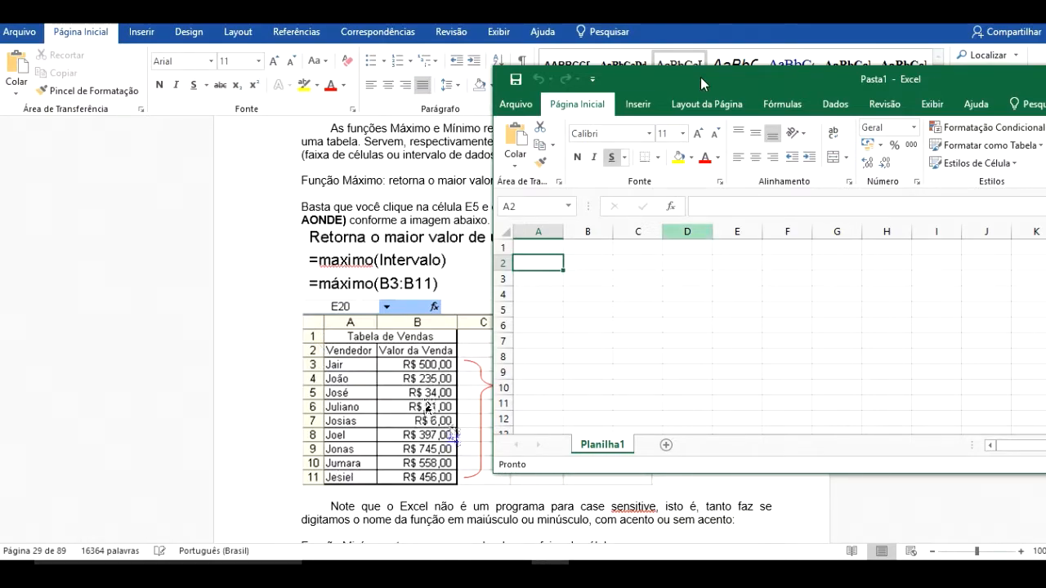
drag(700, 77, 617, 86)
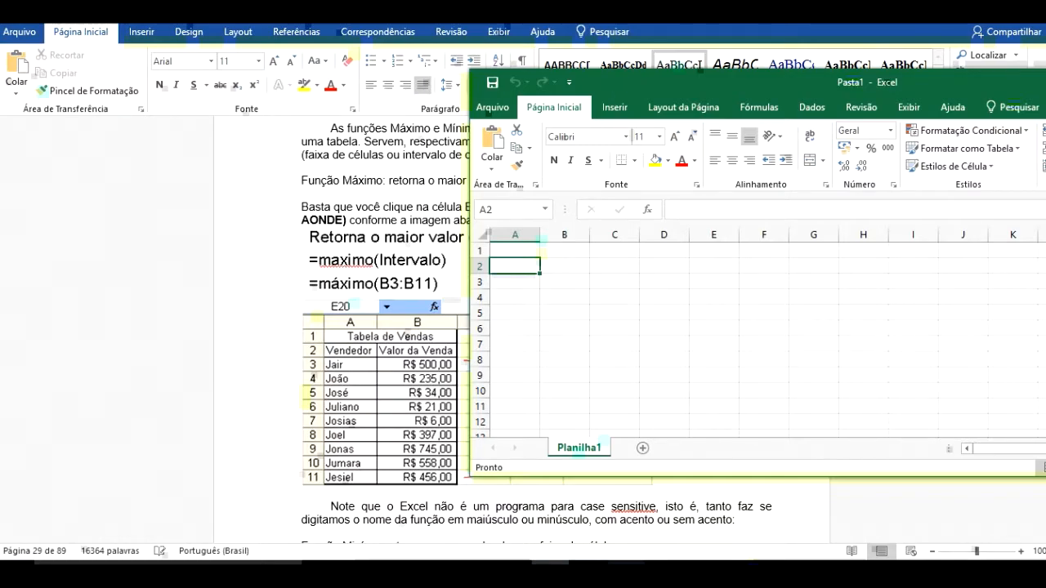
mouse_move(625, 574)
click(626, 506)
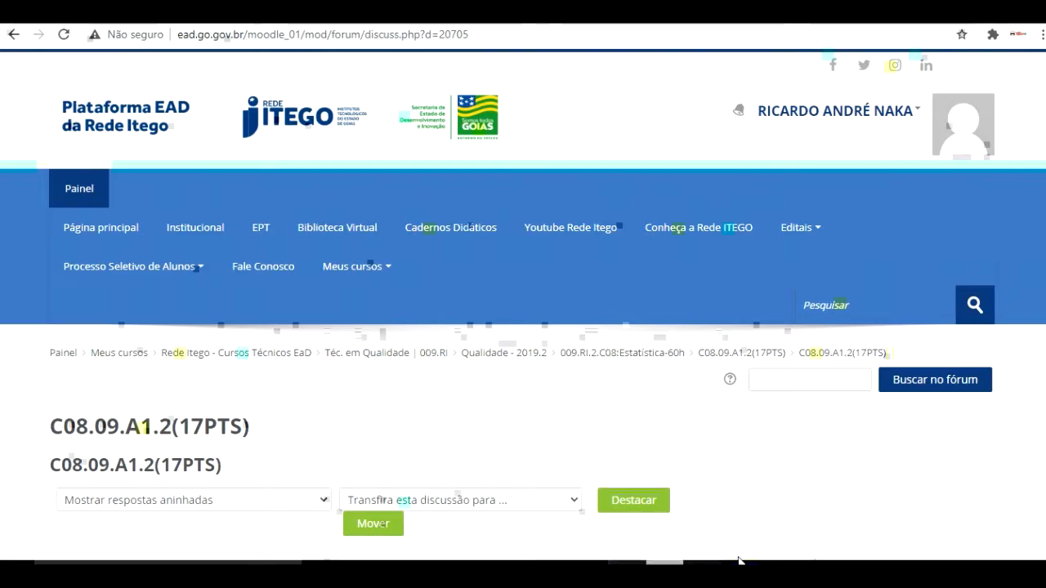
click(778, 563)
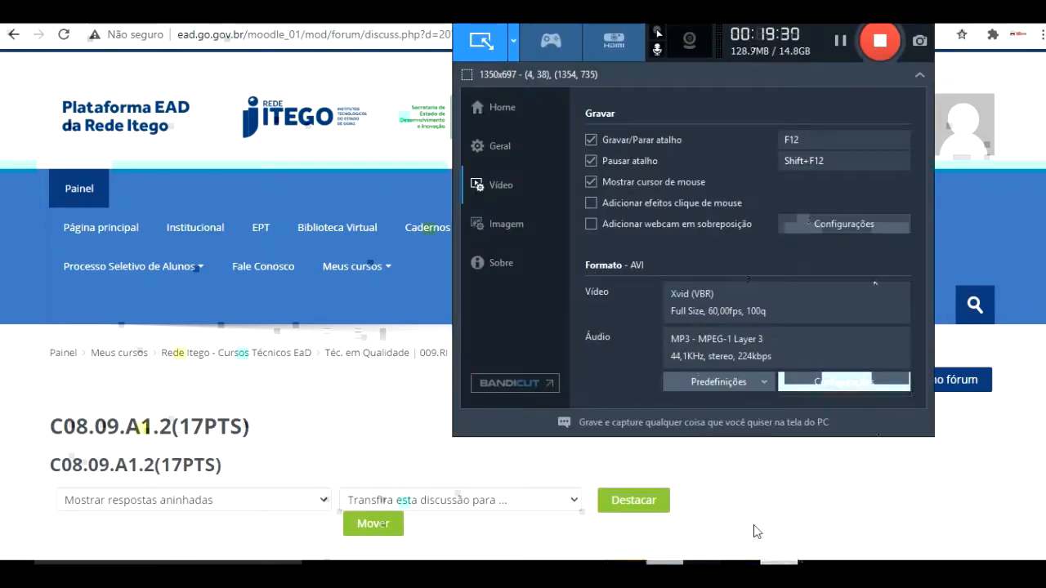
click(780, 563)
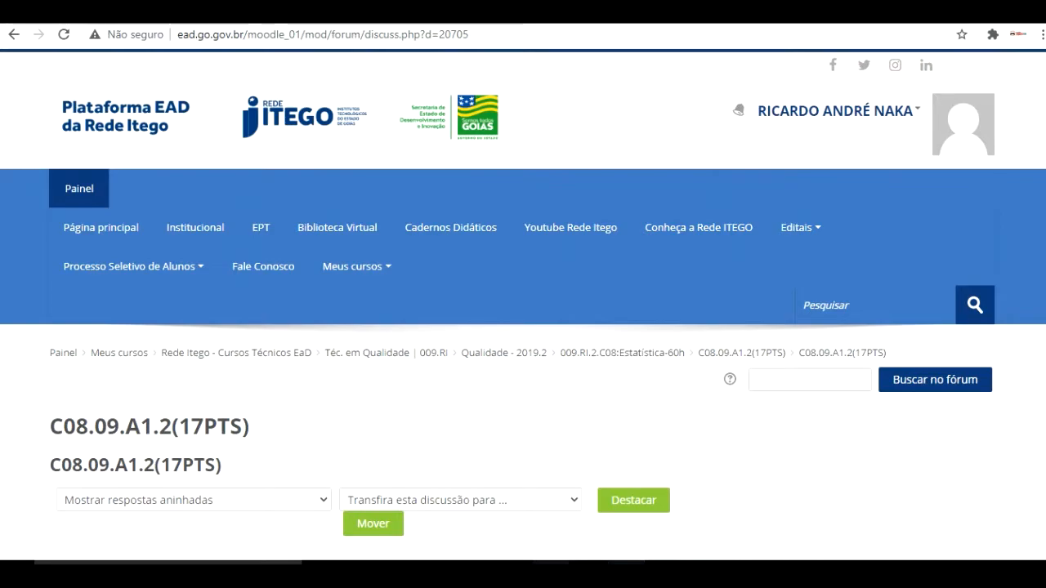
click(550, 563)
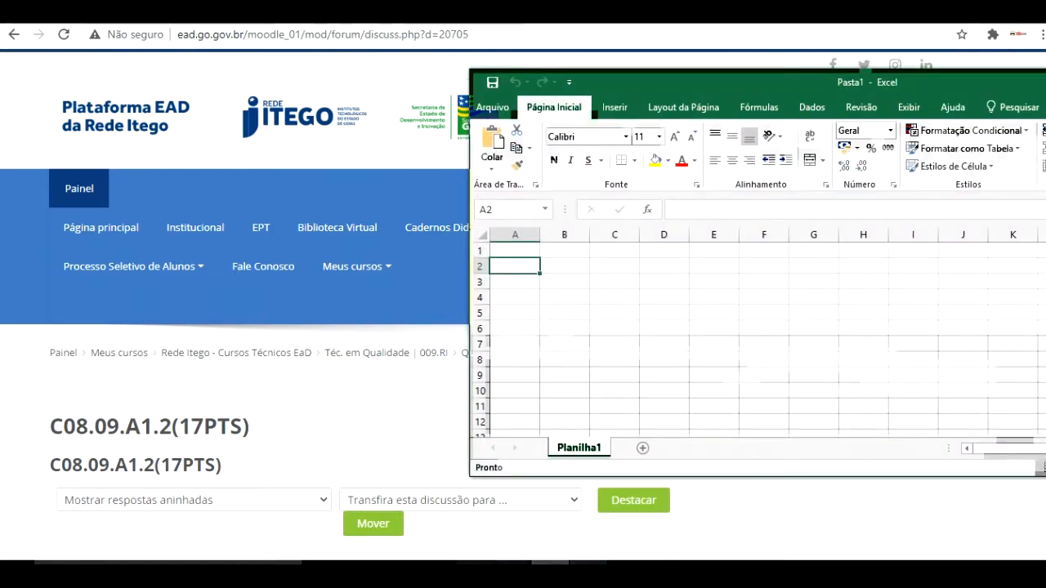
click(512, 562)
click(550, 562)
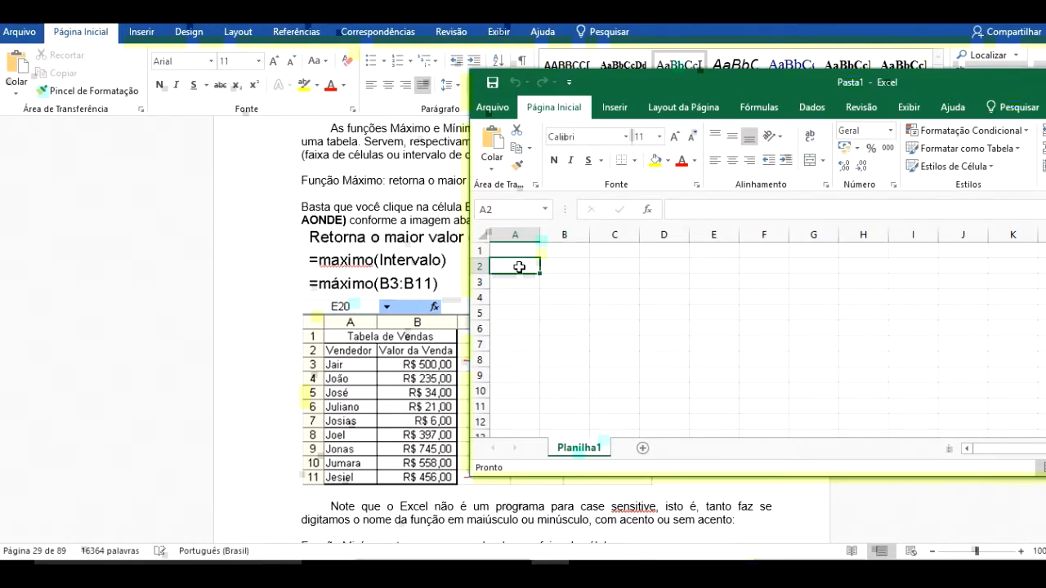
Enter the first four sales values 500, 235, 34 and 21 in cells B2 to B5
key(Right)
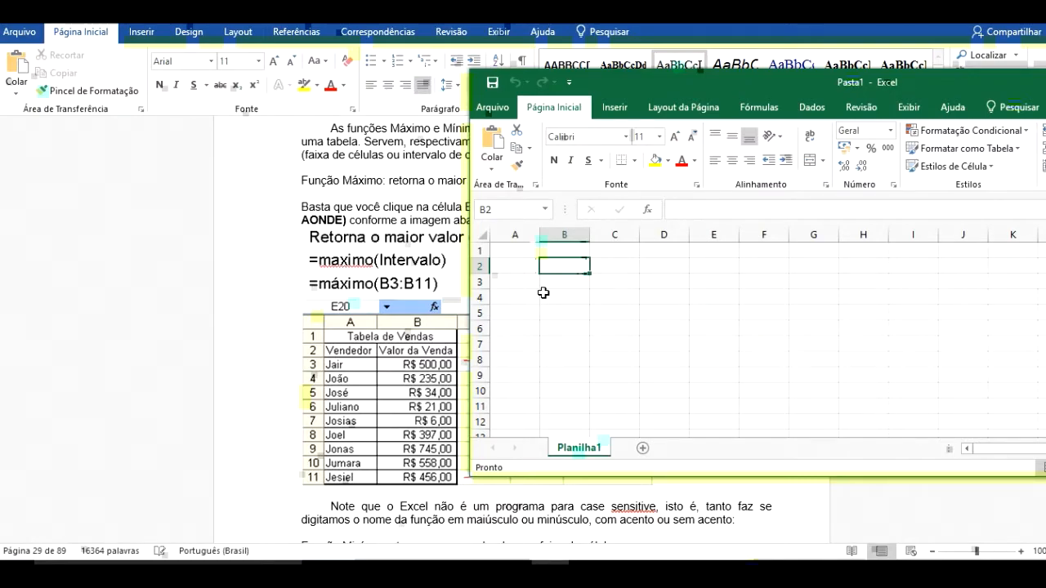
key(F2)
text(500)
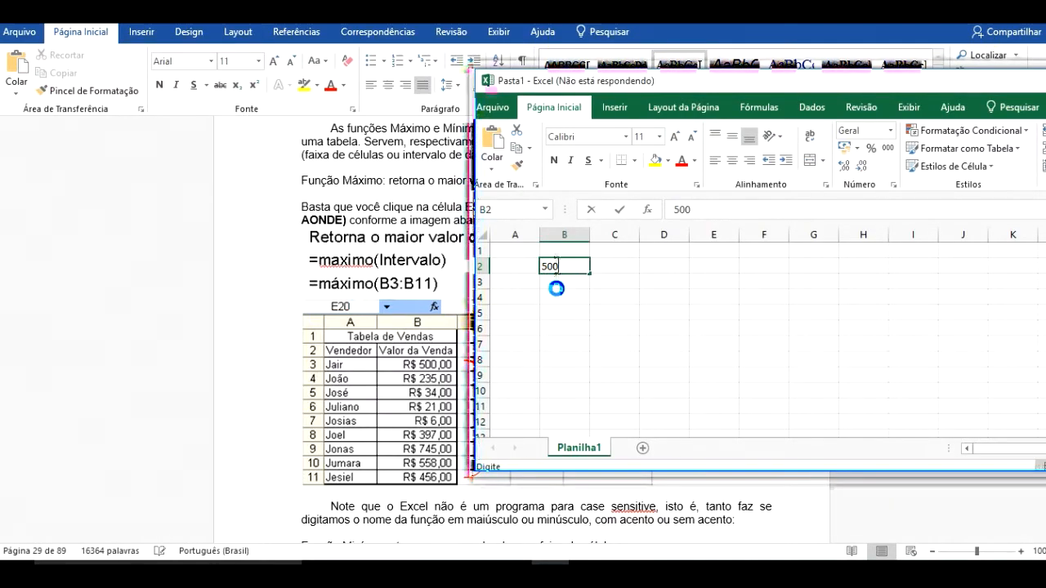
key(Return)
text(235)
key(Return)
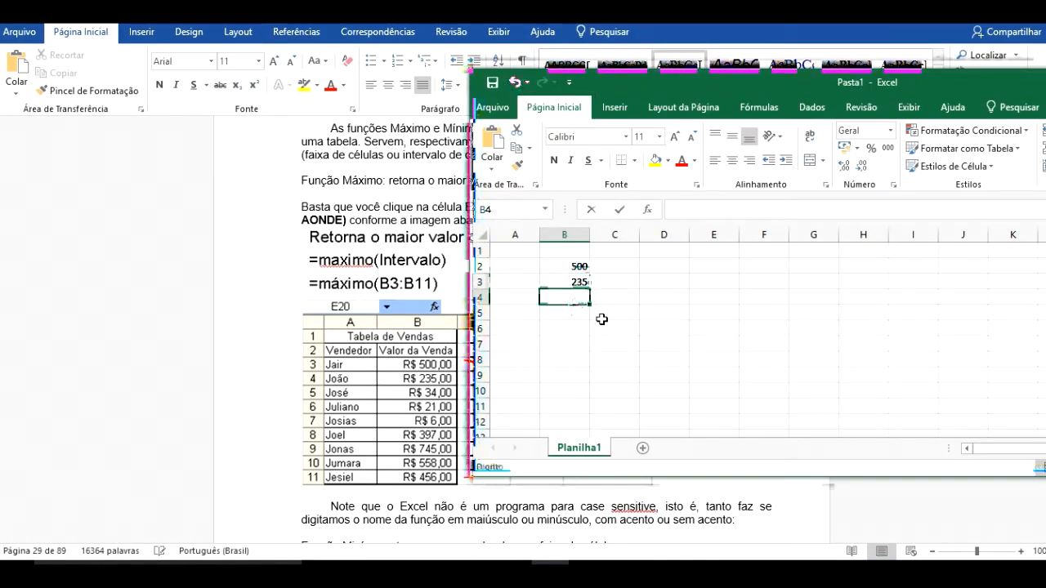
text(34)
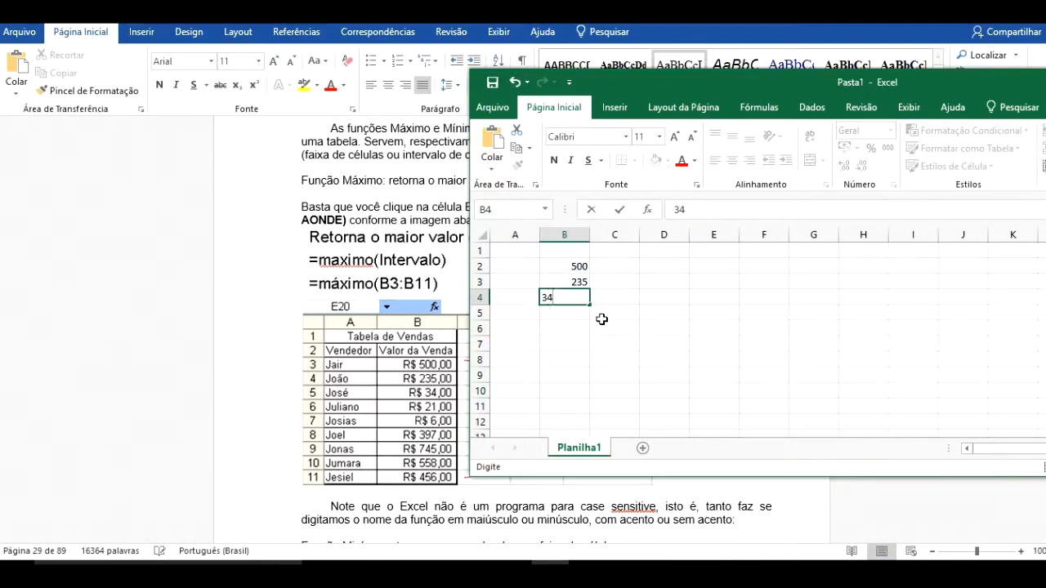
key(Return)
text(21)
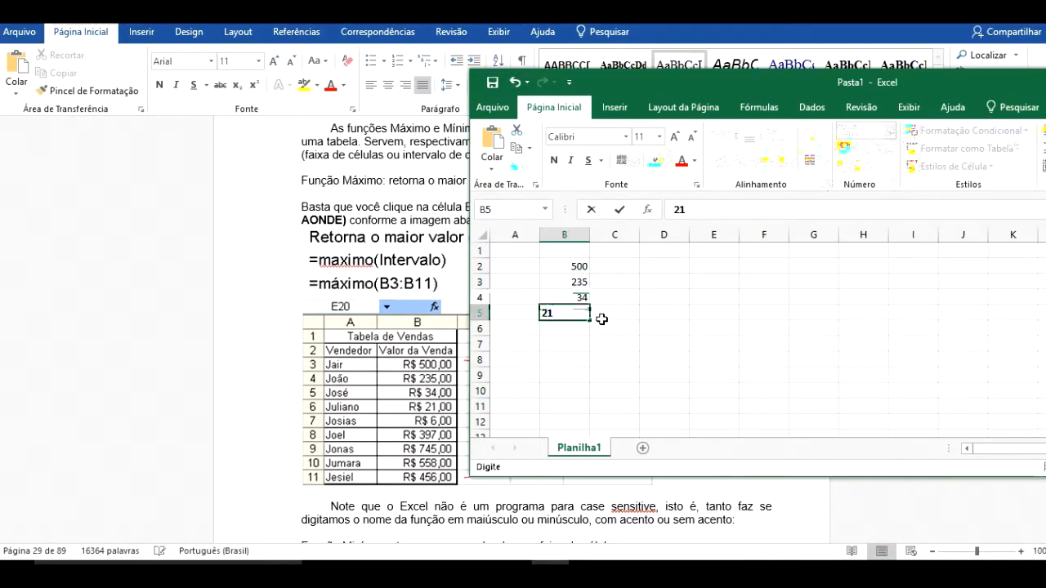
key(Return)
Enter the remaining sales values 6, 397, 745, 558 and 456 in cells B6 to B10
text(6)
key(Return)
text(397)
key(Return)
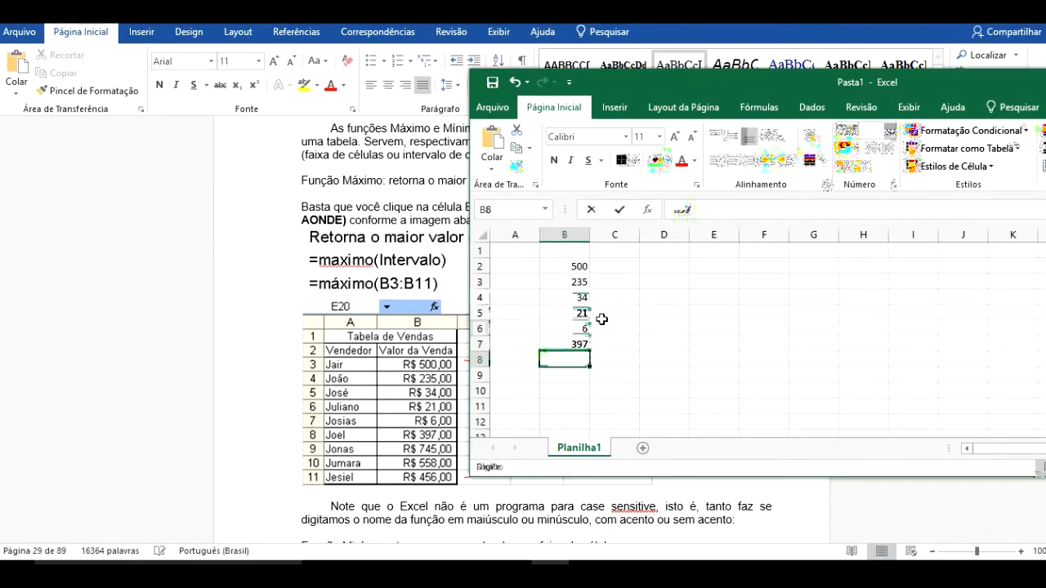
text(745)
key(Return)
text(558)
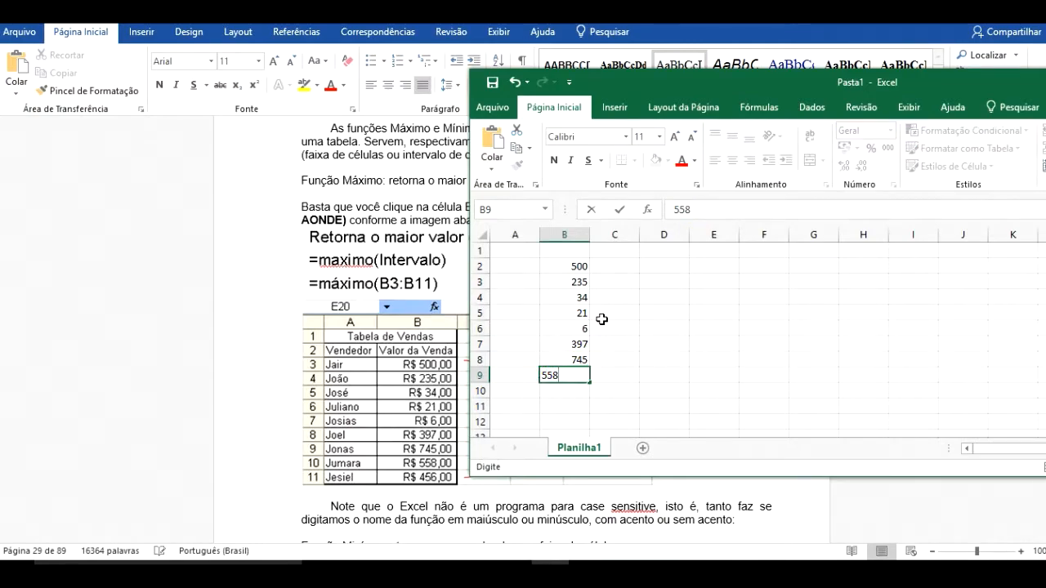
key(Return)
text(456)
key(Return)
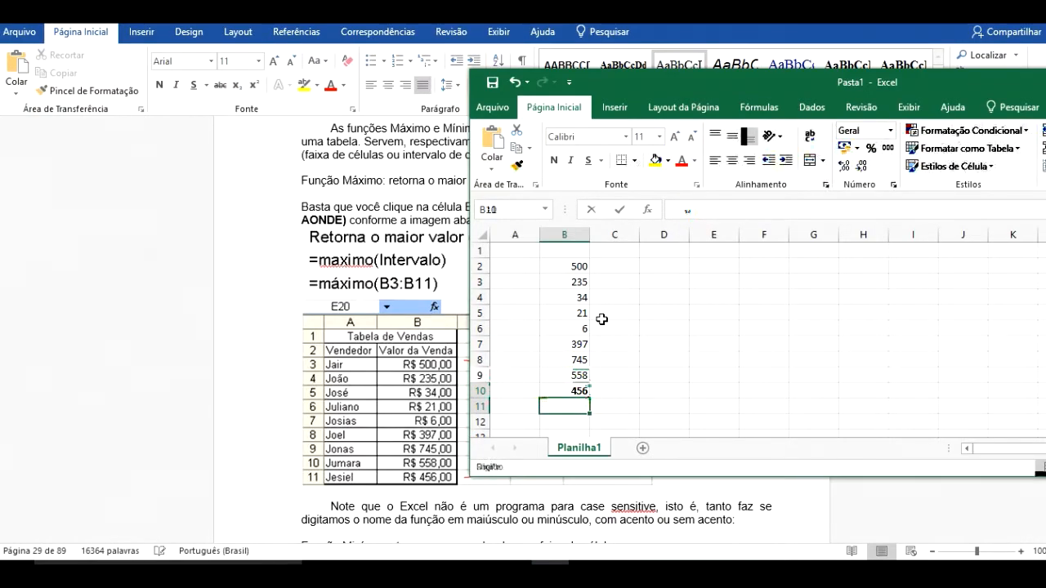
Insert the Máx function for the range B2:B10 in the cell directly below the values and select that cell
click(574, 267)
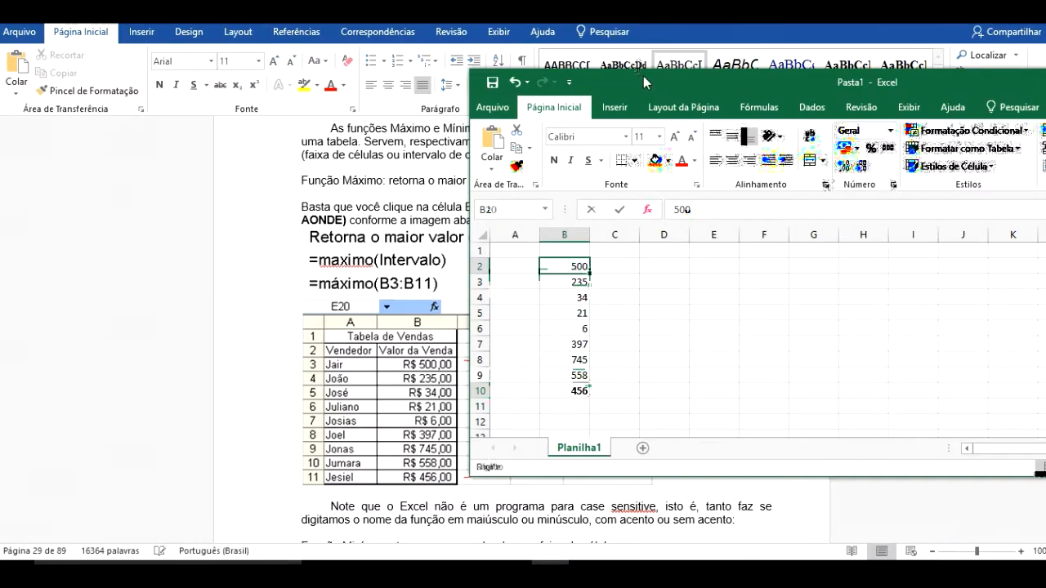
drag(636, 76, 844, 60)
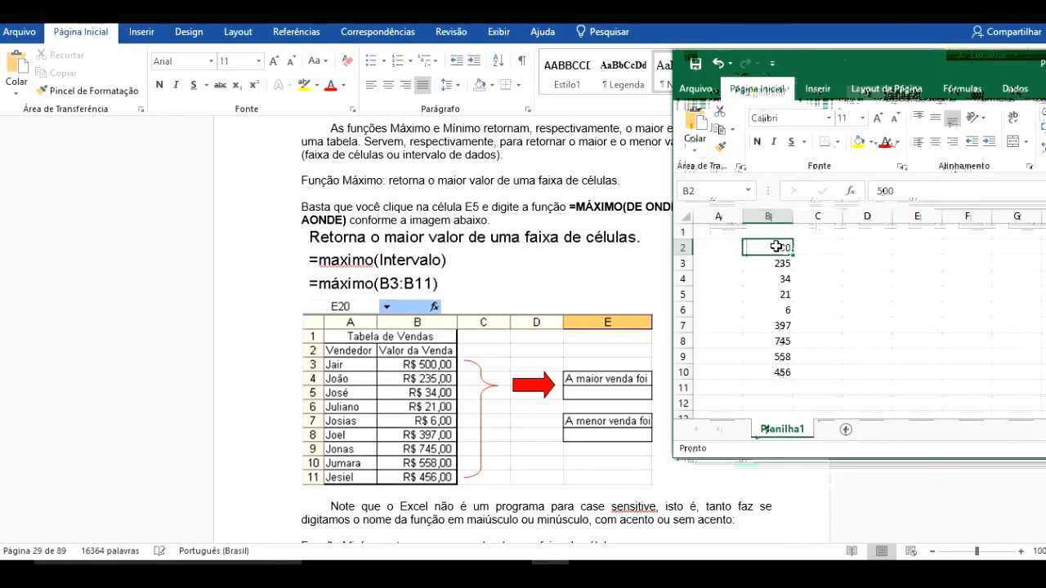
drag(771, 252, 768, 369)
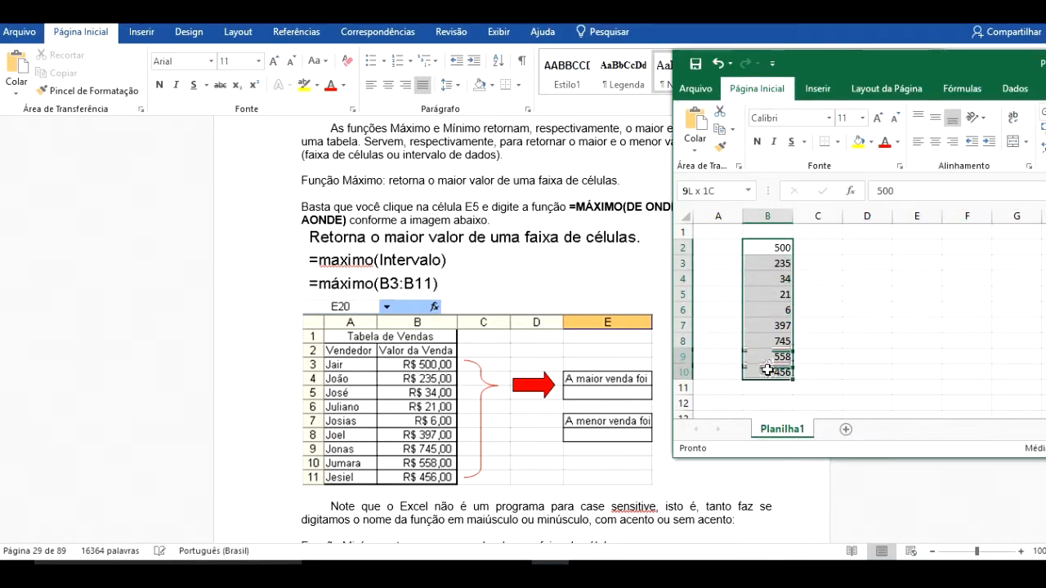
drag(768, 369, 768, 369)
drag(941, 62, 500, 46)
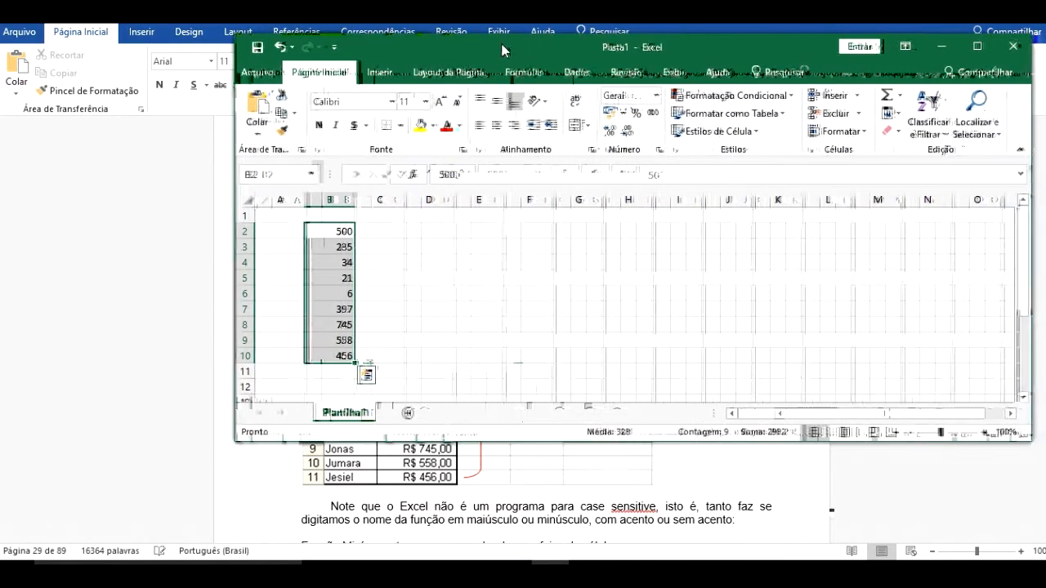
click(896, 98)
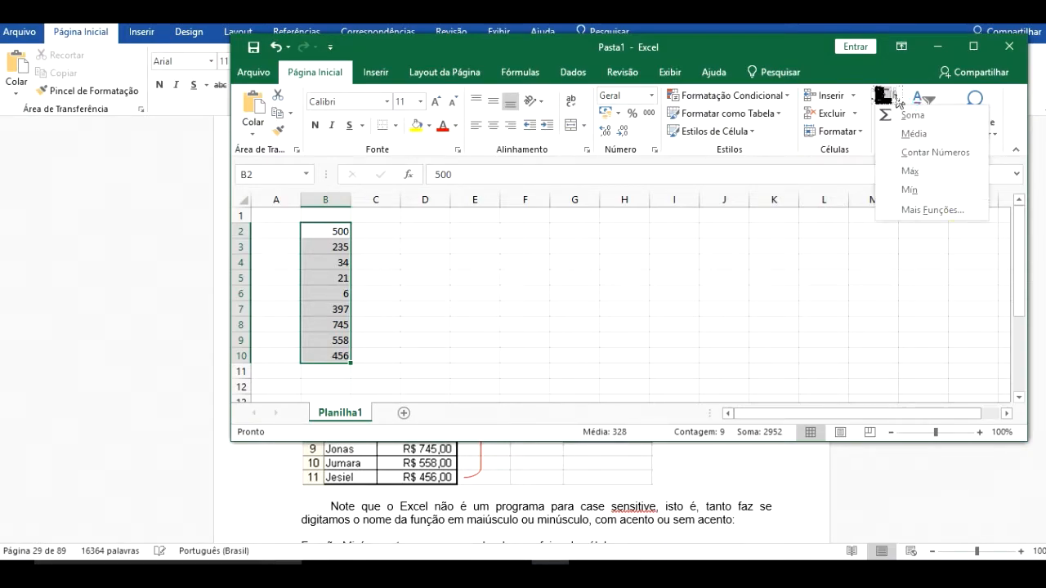
click(910, 171)
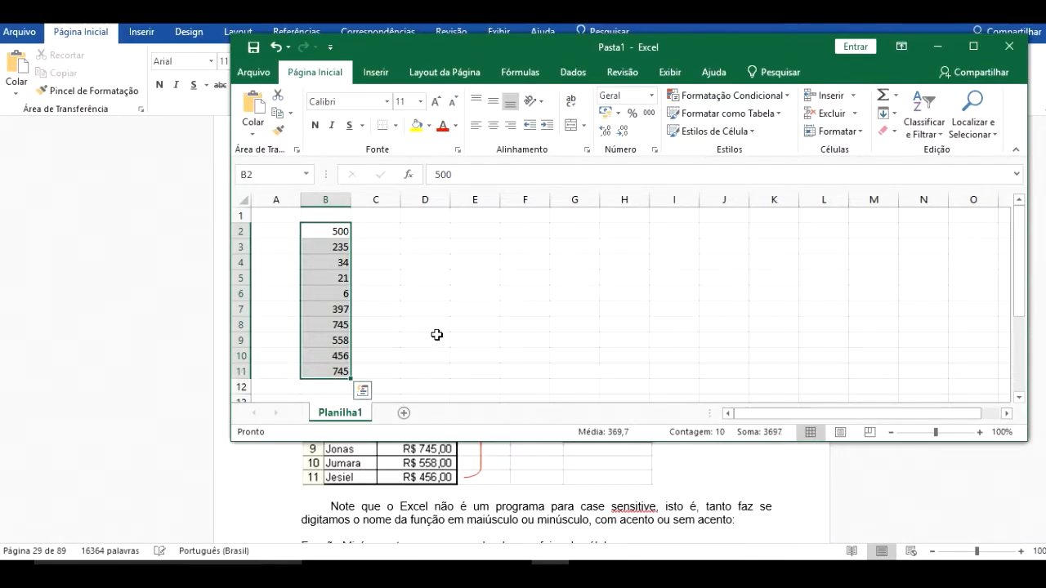
click(325, 370)
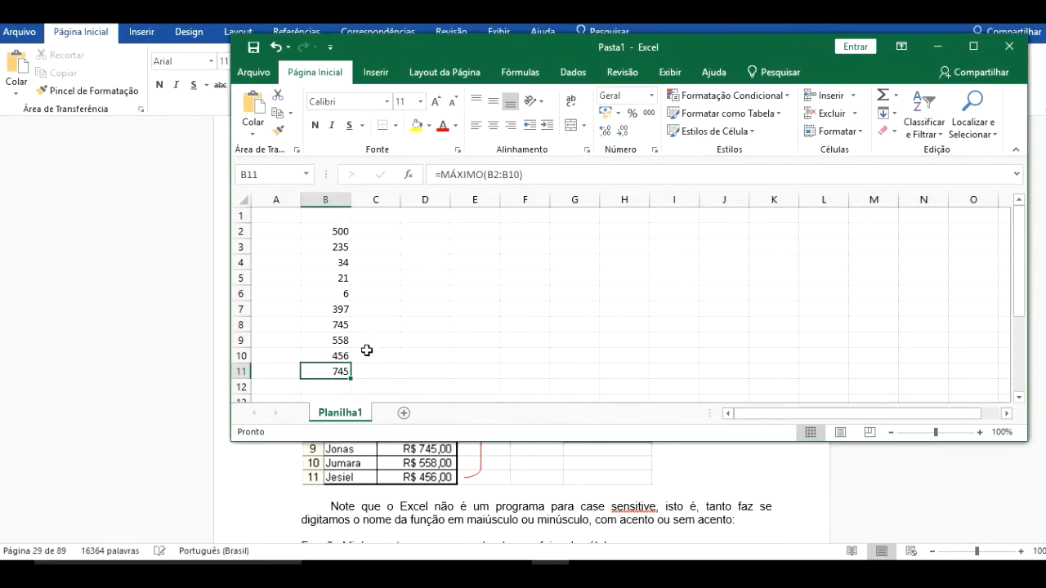
Move the Excel window aside so that the sales table in the Word document can be read
double_click(707, 54)
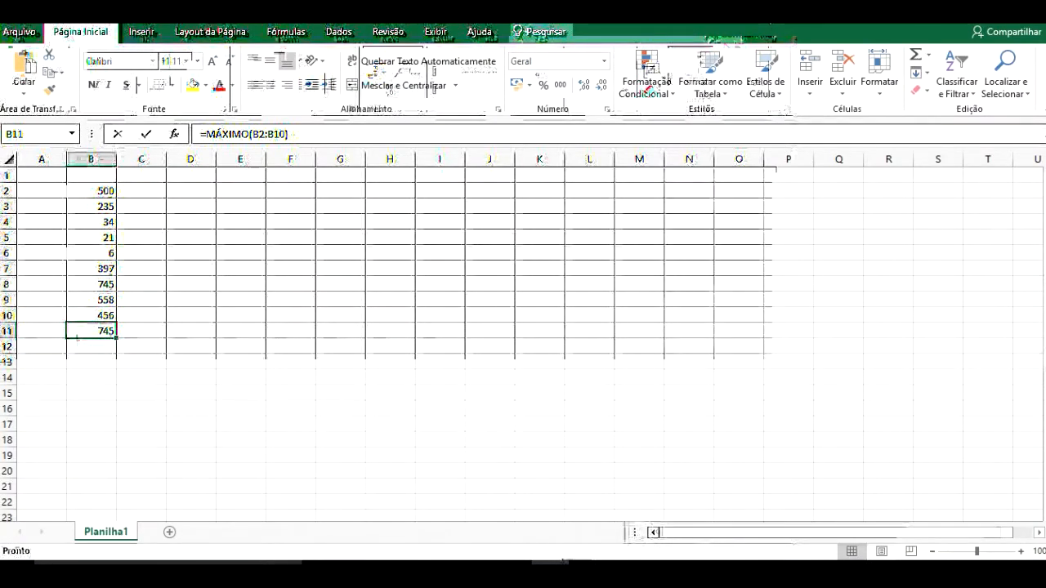
double_click(740, 24)
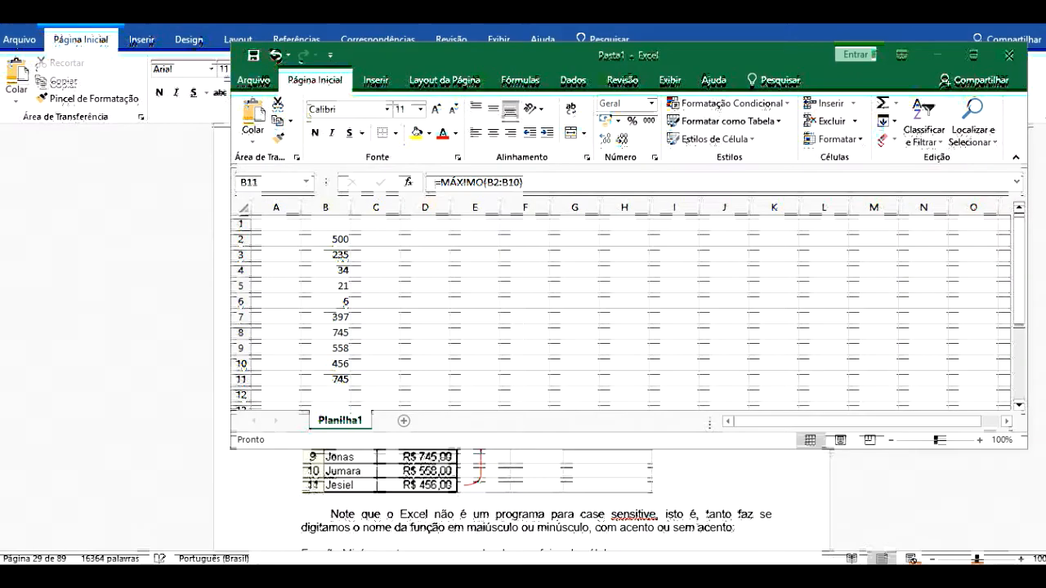
drag(863, 73, 1045, 113)
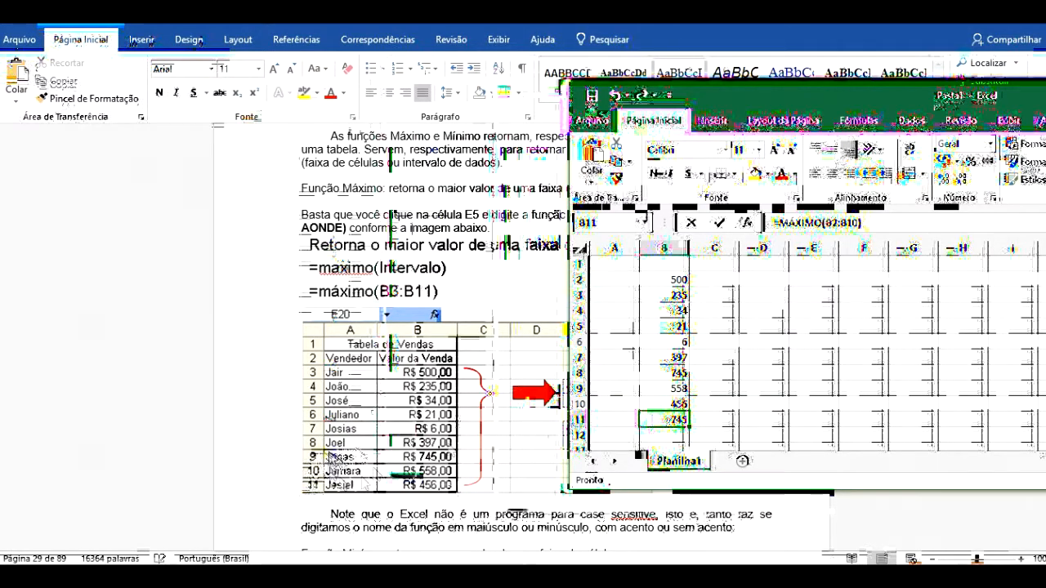
Examine the range used by the MÁXIMO formula in B11 and leave the formula as it is
double_click(660, 419)
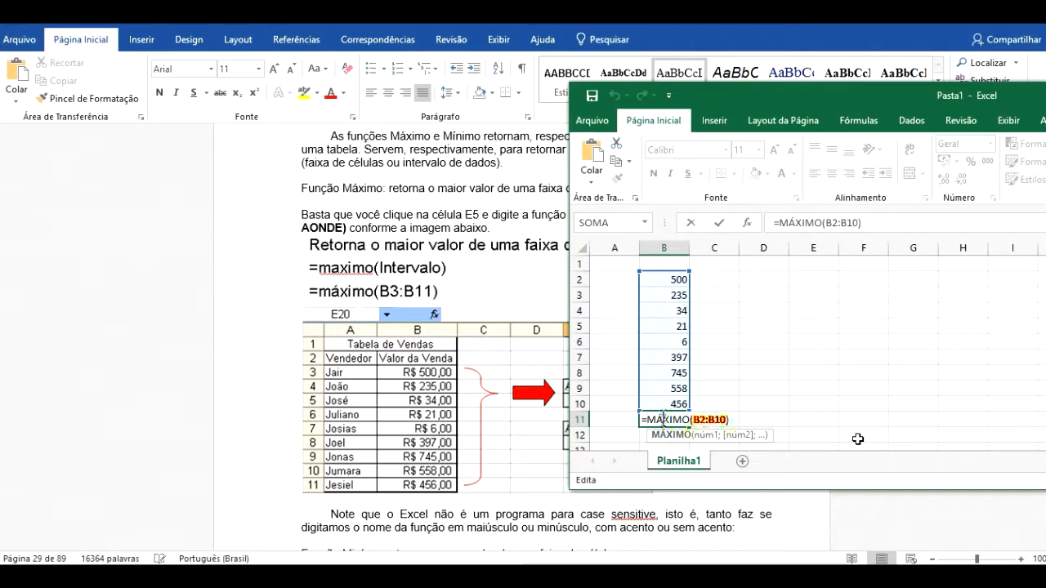
key(Return)
click(670, 420)
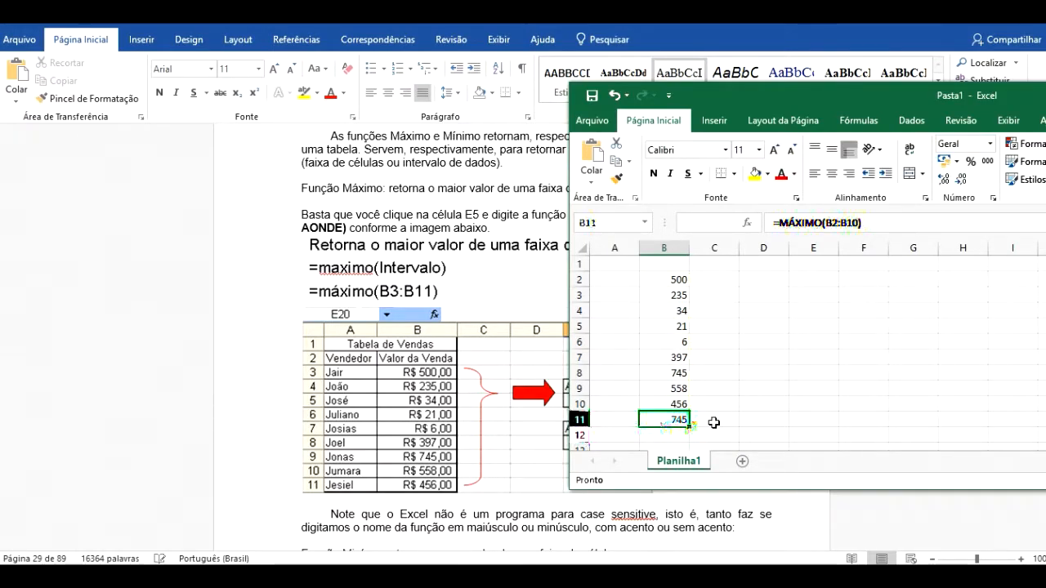
Enter the formula =maximo(B2:B10) in cell C11, next to the existing maximum
click(714, 423)
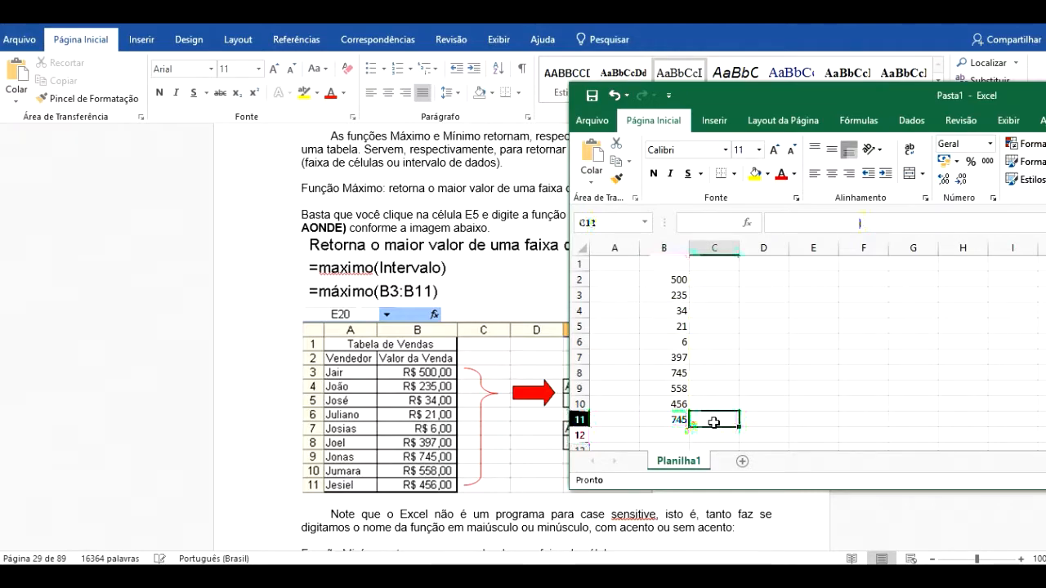
text(=m)
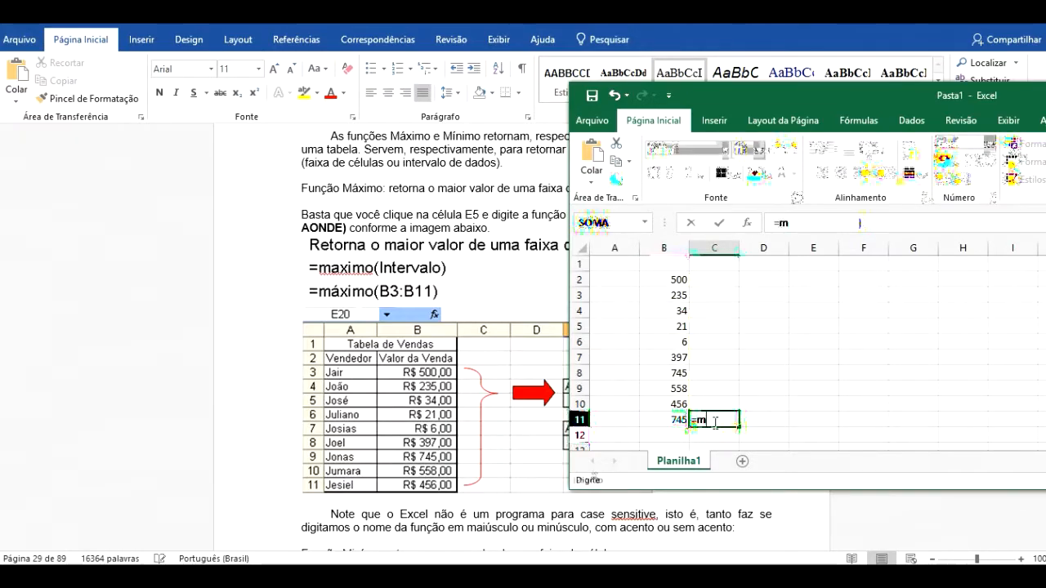
text(aximo()
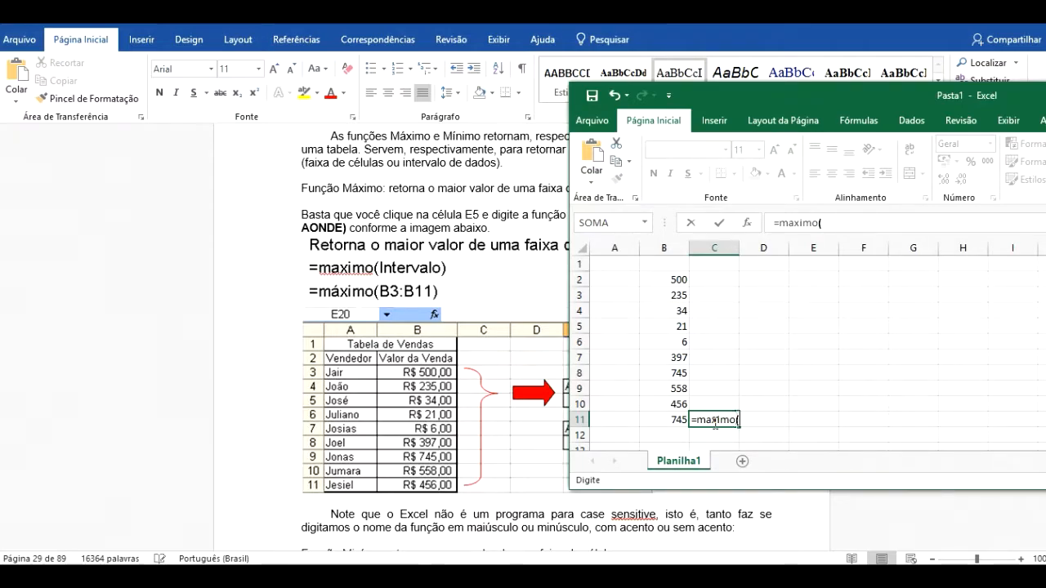
click(673, 372)
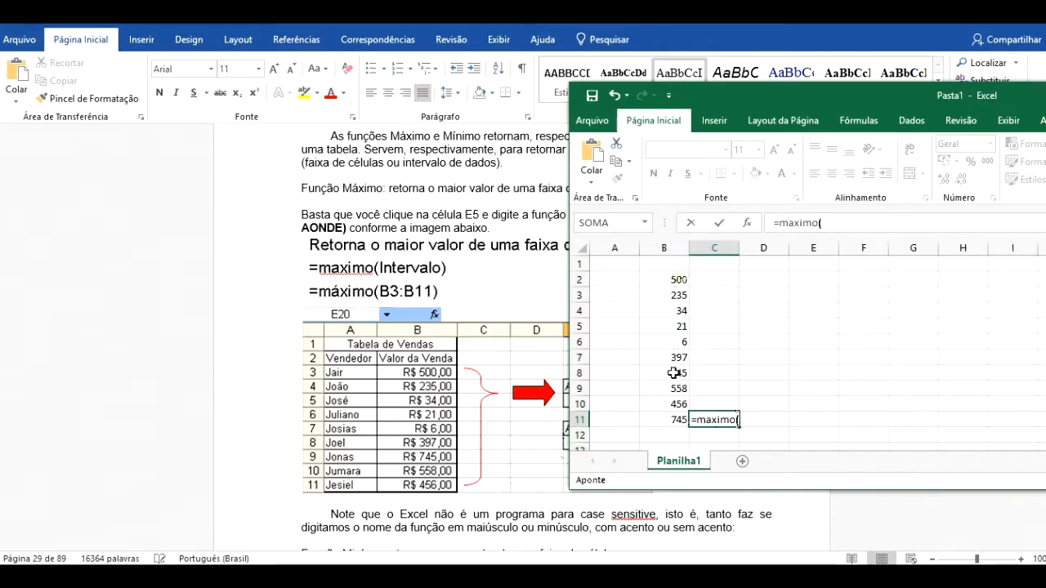
drag(673, 373, 673, 403)
text())
key(ctrl+Return)
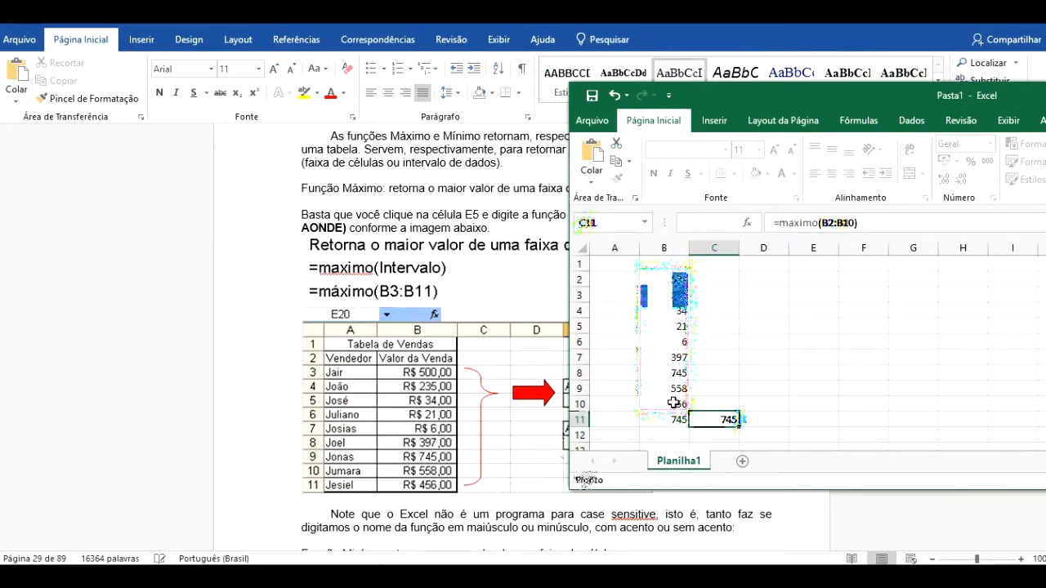
key(Return)
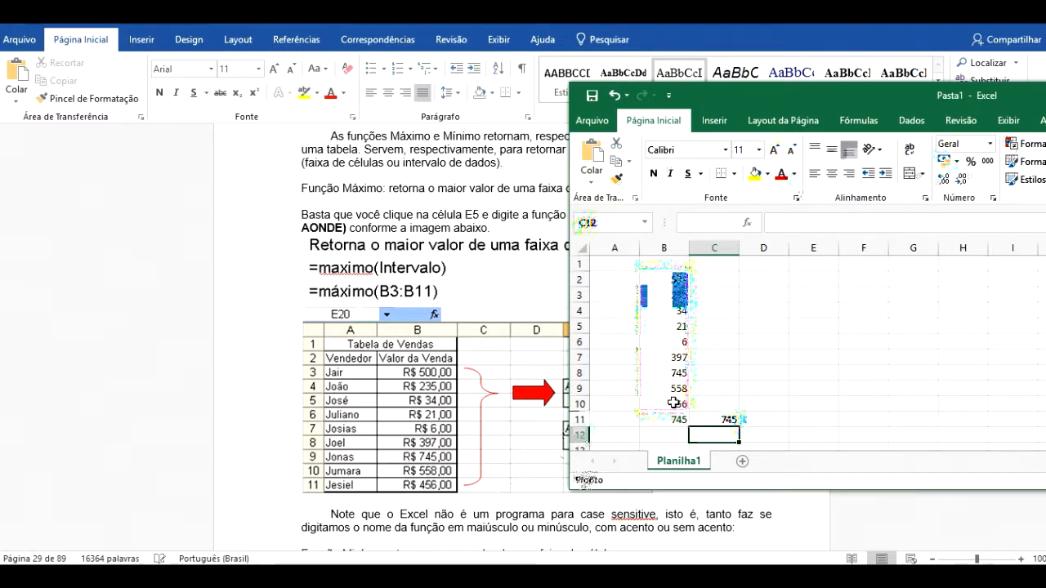
Try to insert the Máx function for the sales values in B2:B9
drag(670, 281, 674, 391)
drag(901, 98, 607, 106)
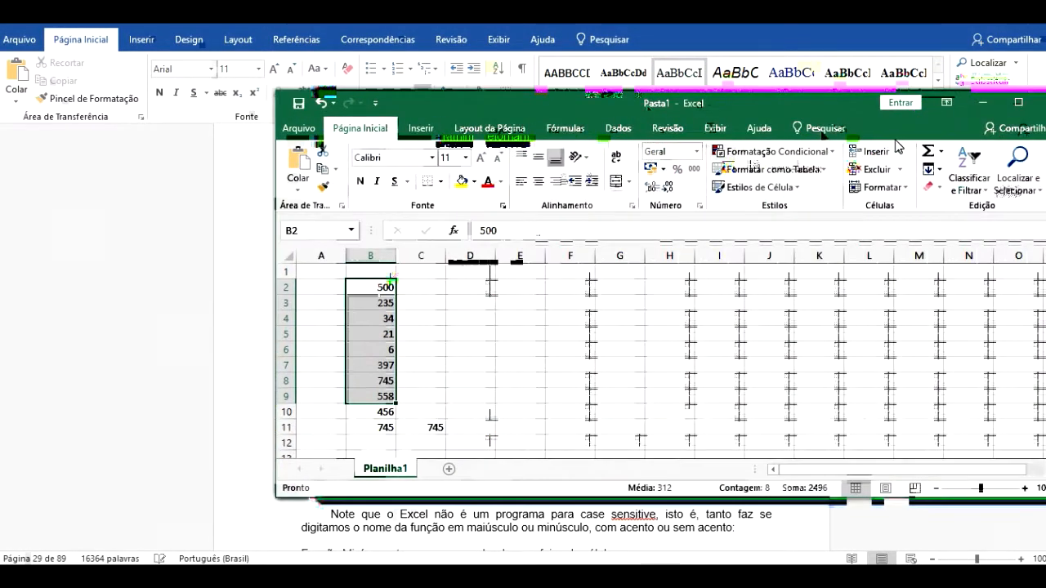
click(943, 156)
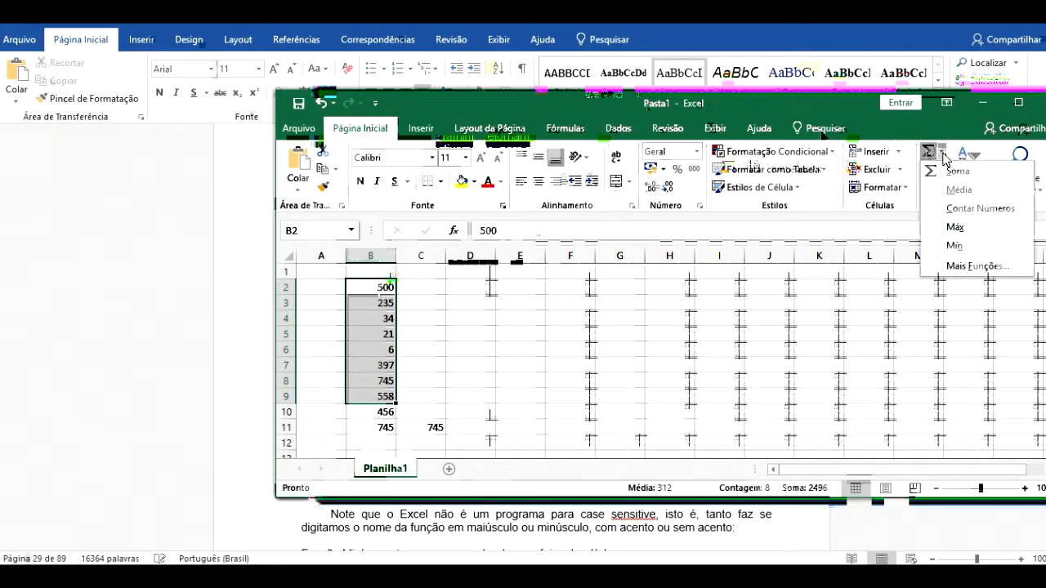
click(954, 227)
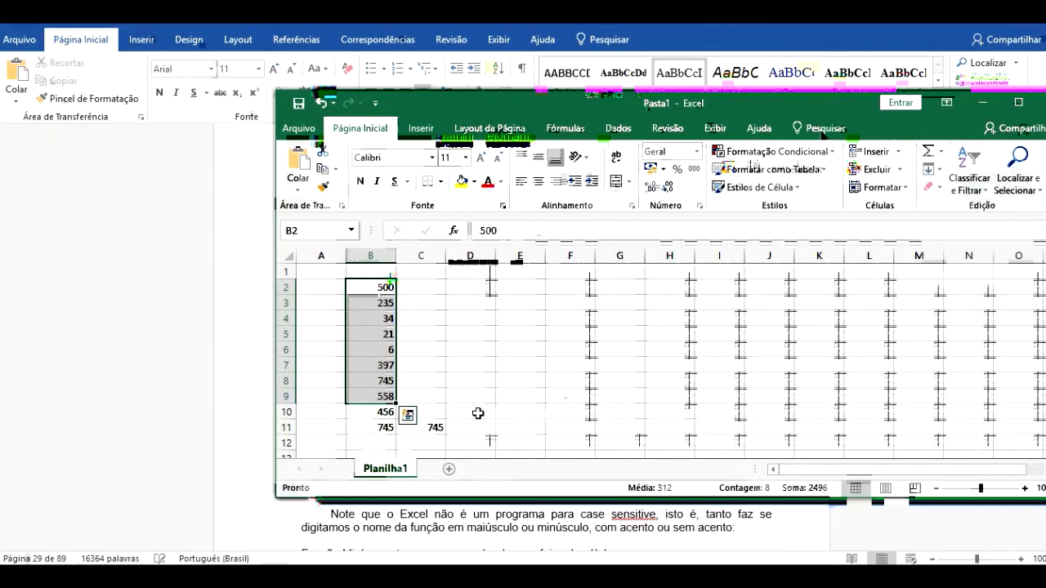
Clear both maximum formulas in B11:C11 and insert the Mín function for the range B2:B10 directly below the values
shift+click(441, 421)
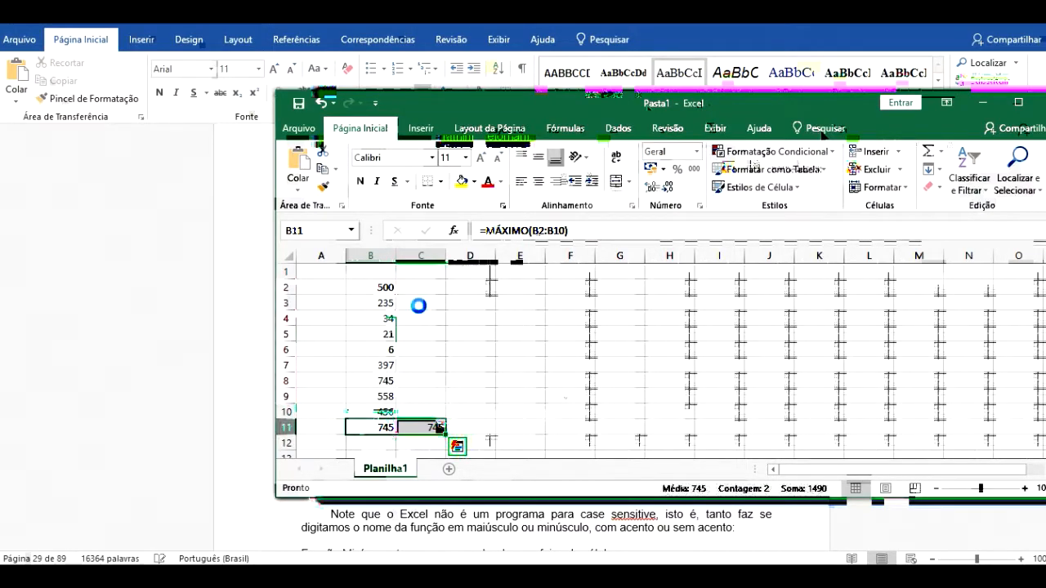
key(Delete)
drag(373, 287, 389, 409)
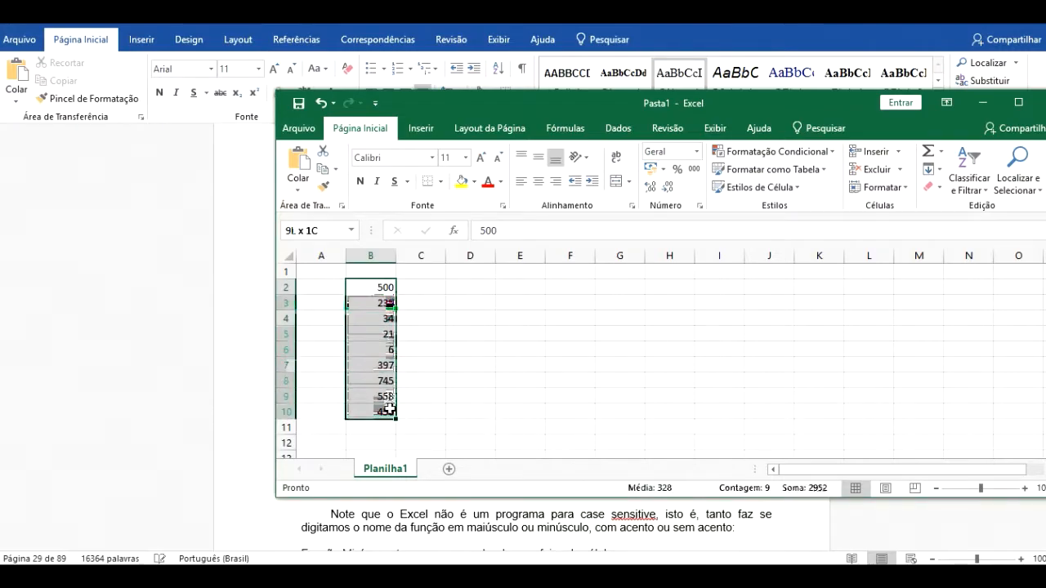
click(940, 152)
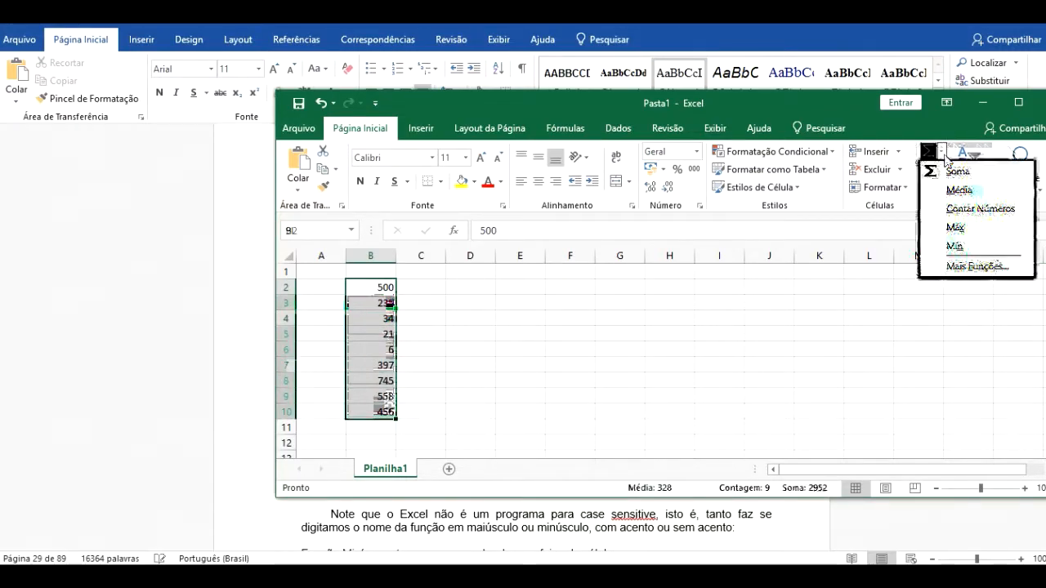
click(955, 246)
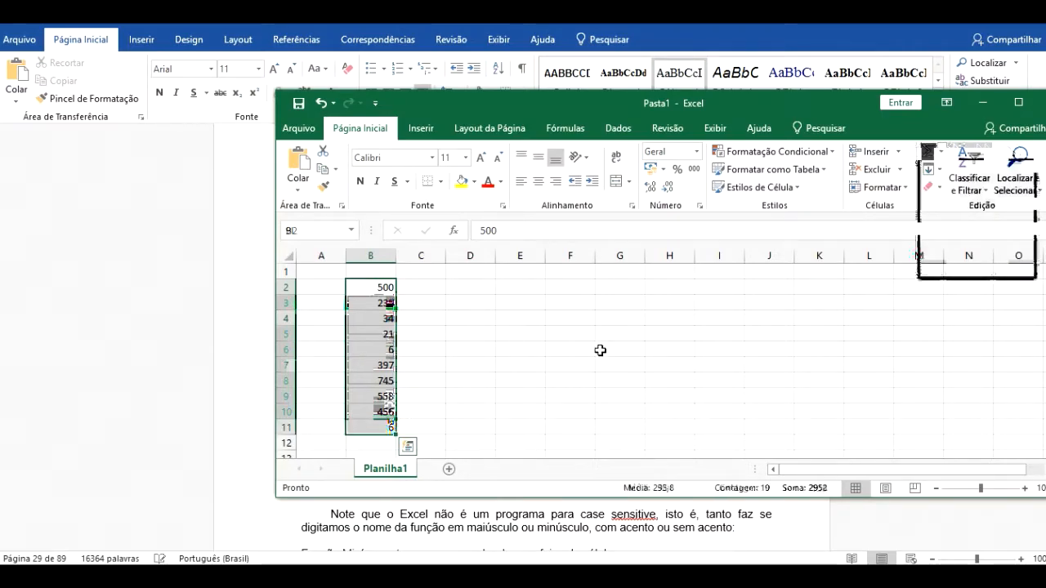
Move the Excel window aside to expose the sales table in the Word document, and deselect the values
drag(779, 107, 1019, 78)
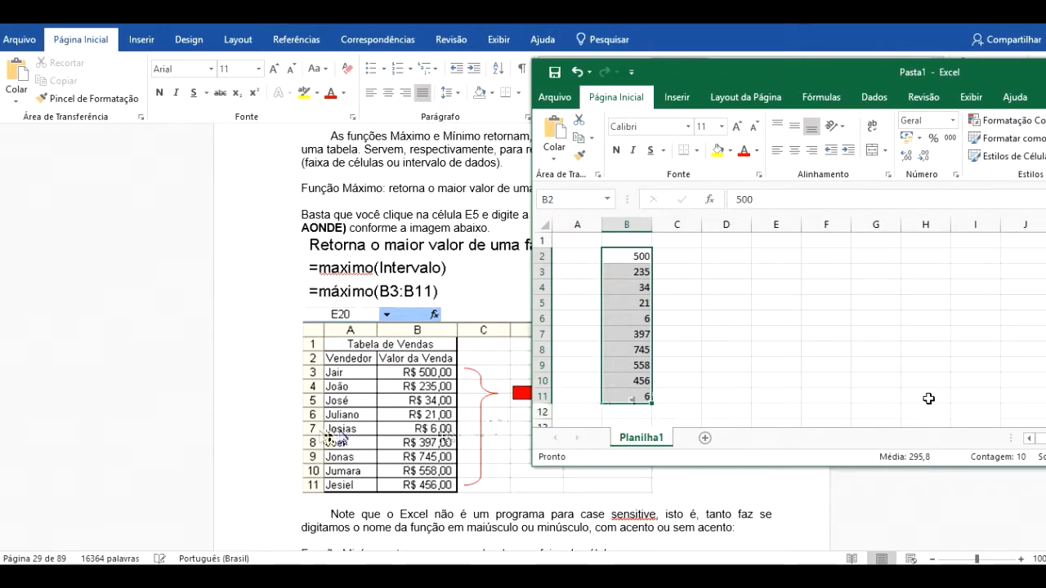
drag(822, 73, 777, 58)
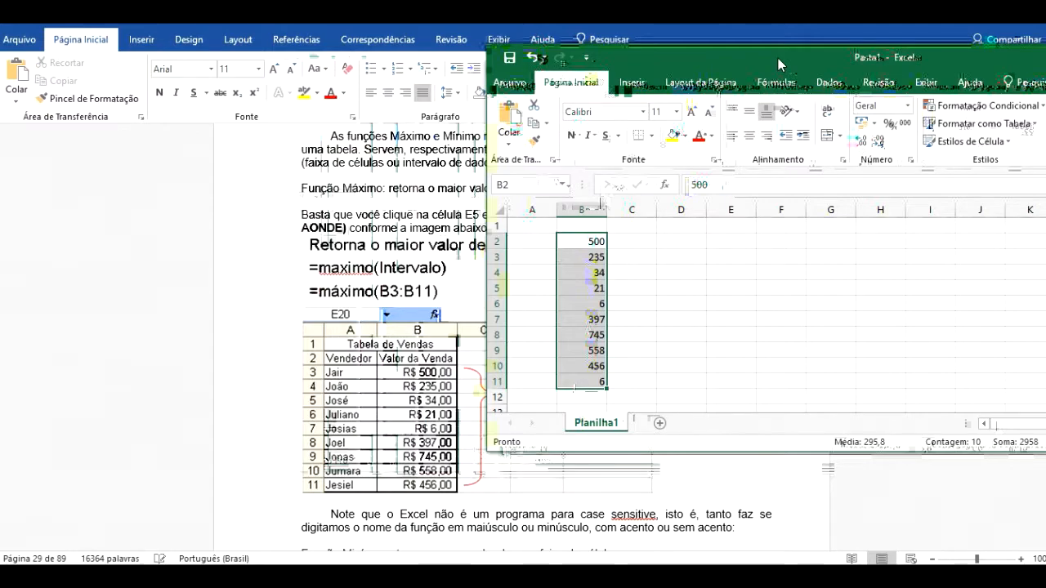
click(747, 301)
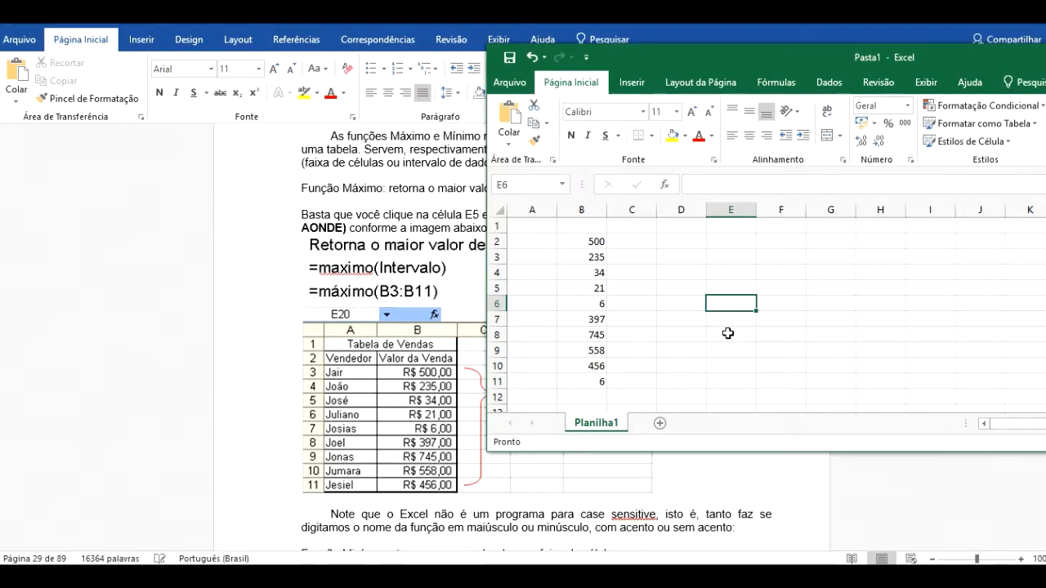
Replace the minimum formula in B11 with =MAIOR(B2:B10;1)
click(599, 380)
key(Delete)
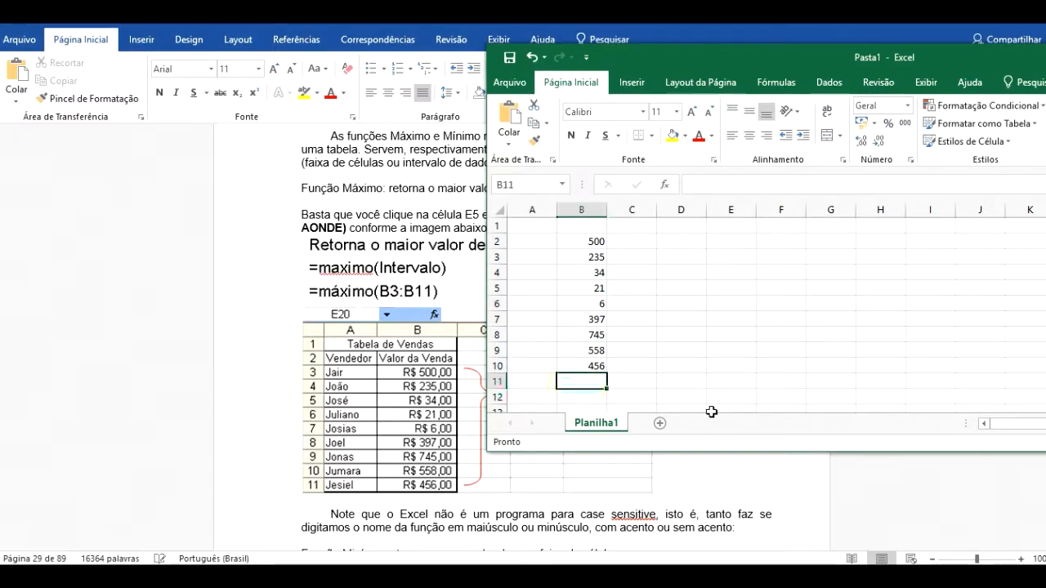
text(=)
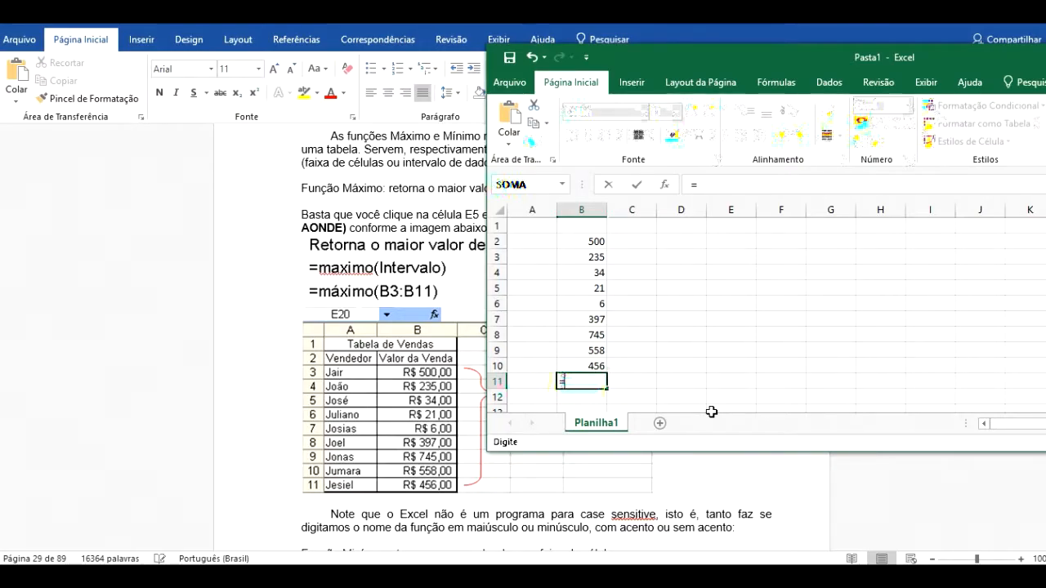
text(mai)
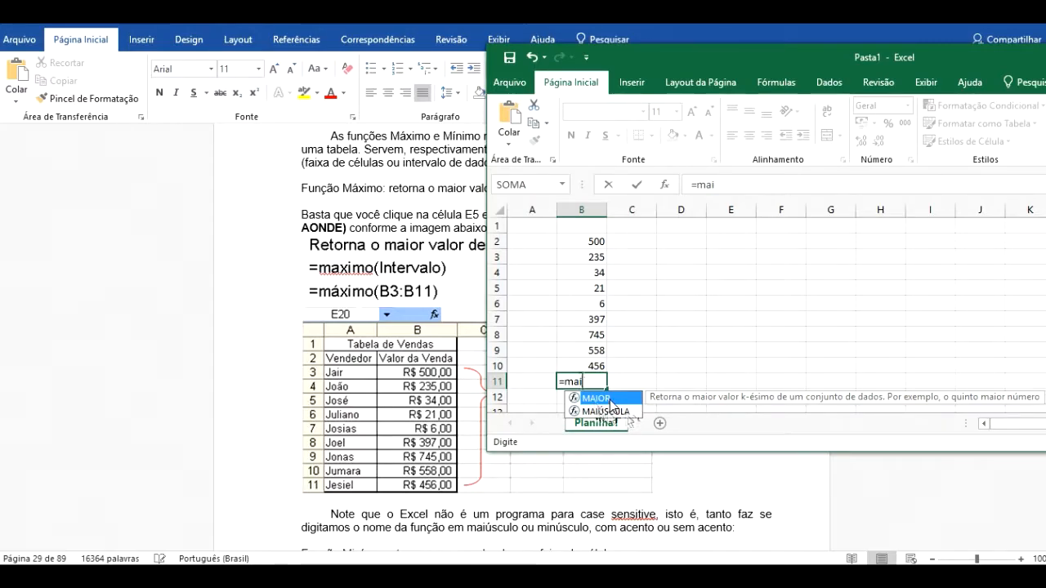
double_click(611, 399)
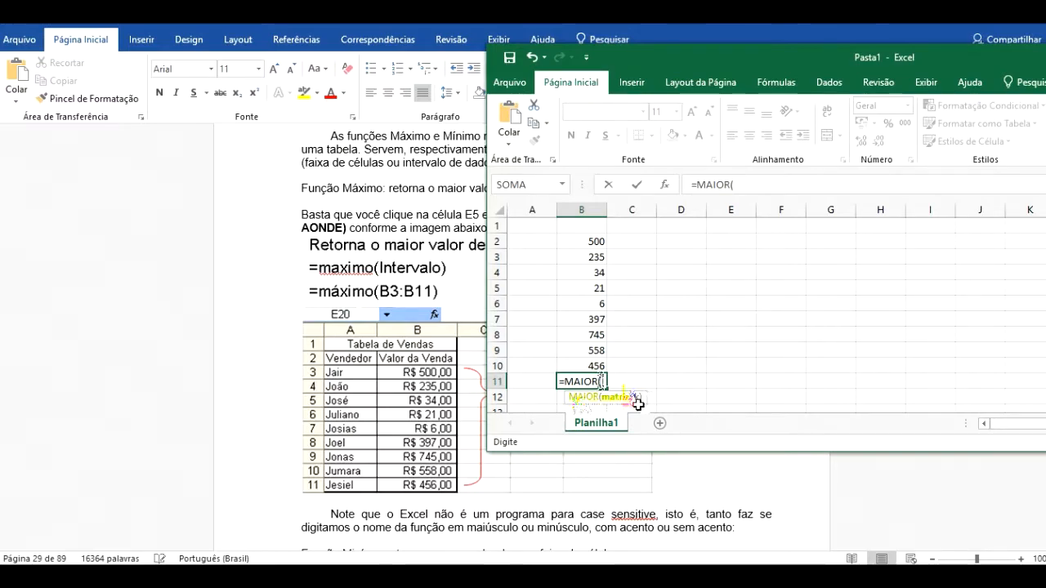
drag(583, 243, 592, 362)
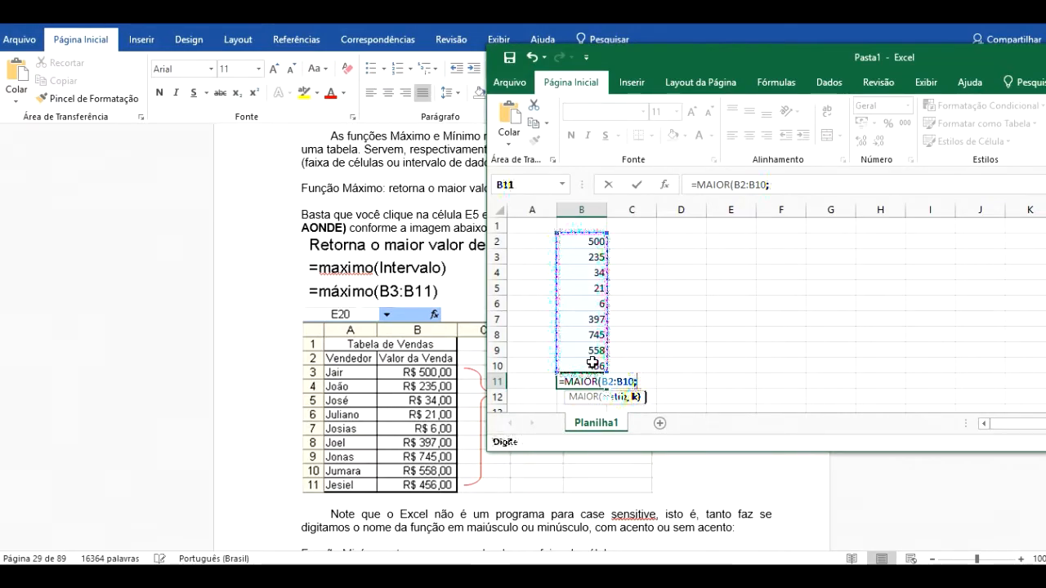
text(;)
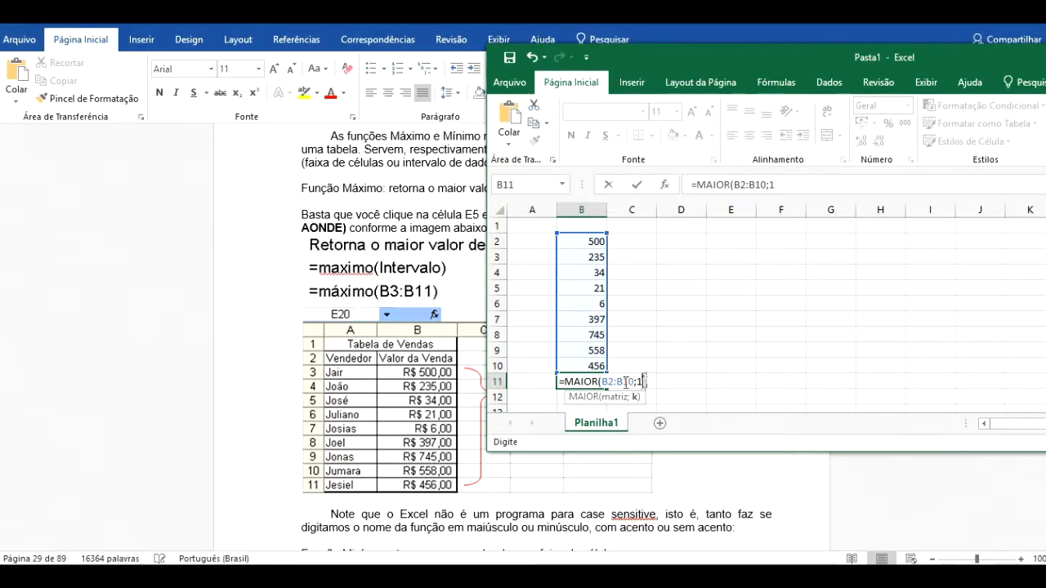
double_click(625, 381)
key(Return)
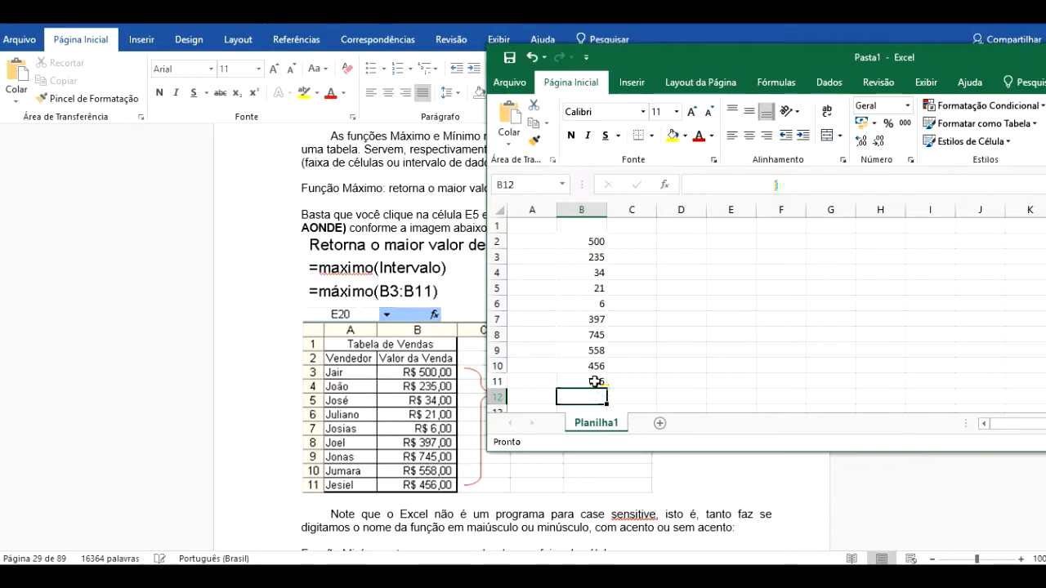
Change the k argument of the MAIOR formula in B11 to 2 and compare the result with cell B9
key(Up)
key(F2)
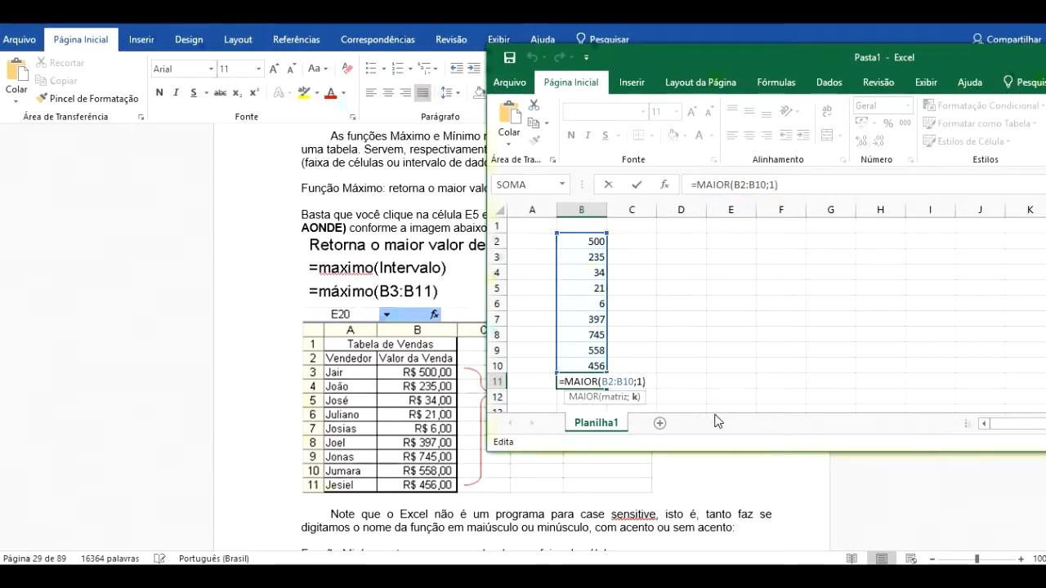
key(BackSpace)
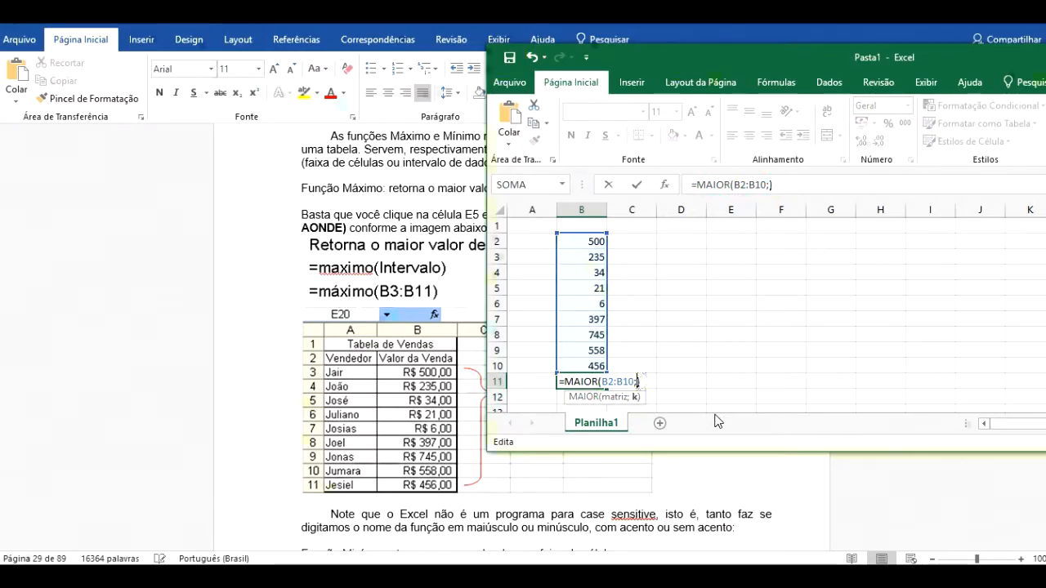
text(2)
key(Return)
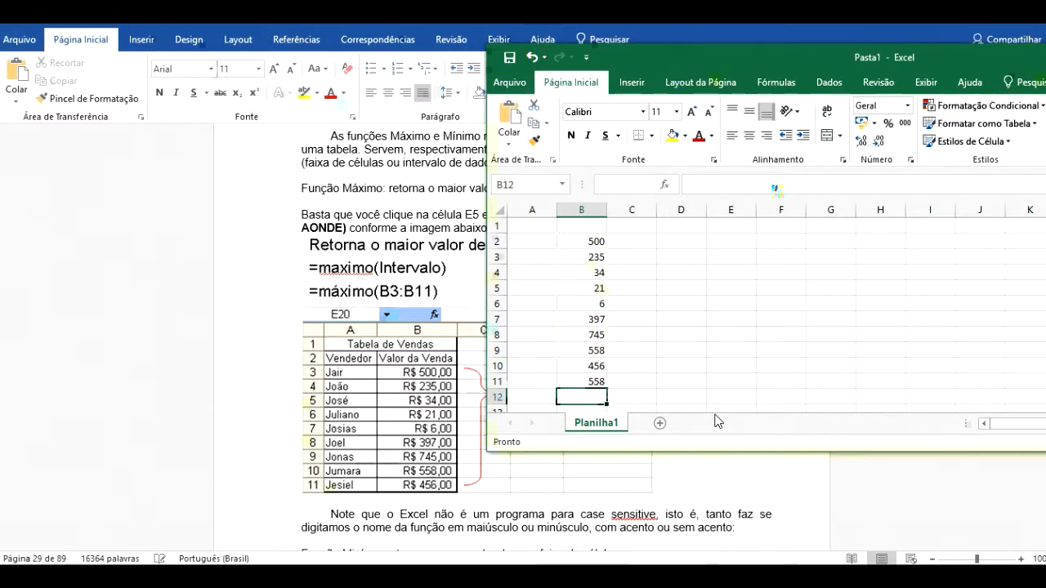
key(Up)
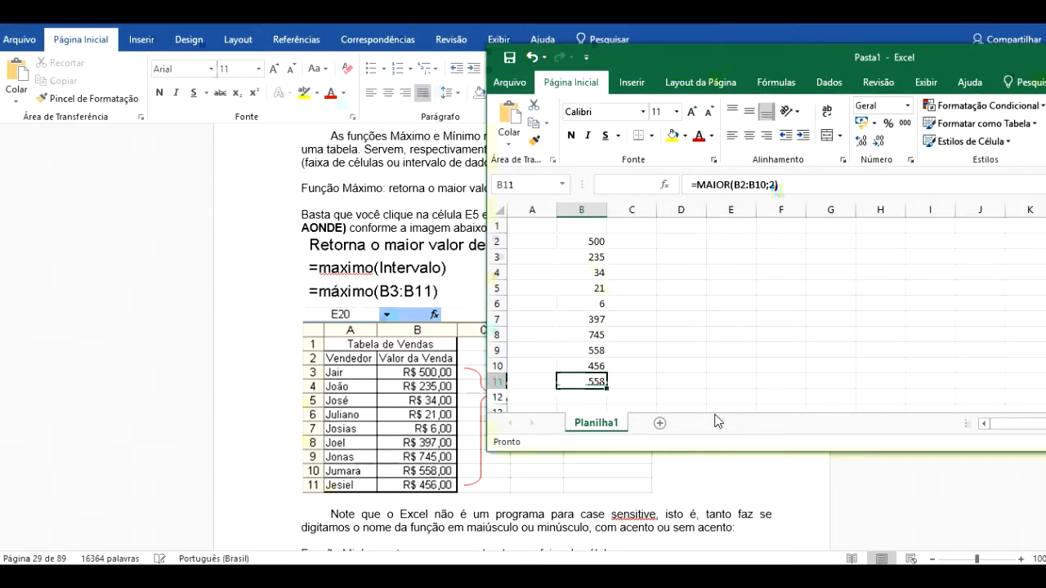
click(578, 351)
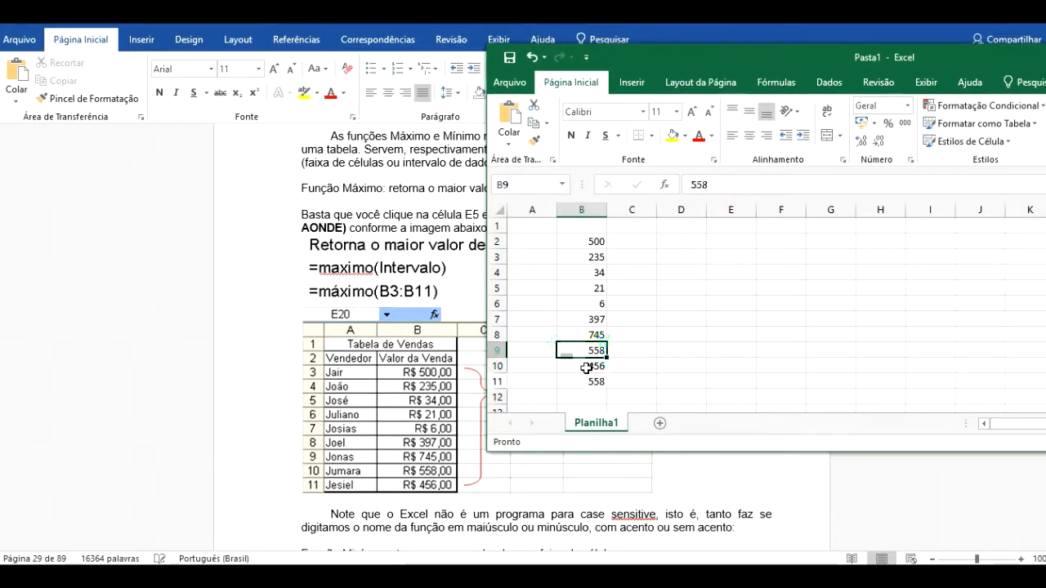
Replace the formula in B11 with =MENOR(B2:B10;3)
click(597, 383)
key(Delete)
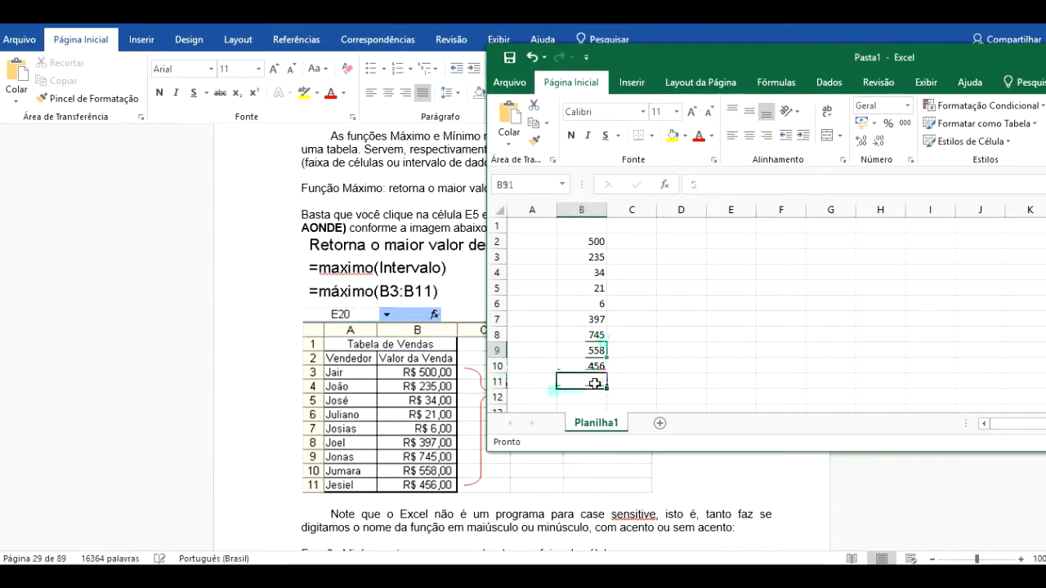
double_click(595, 383)
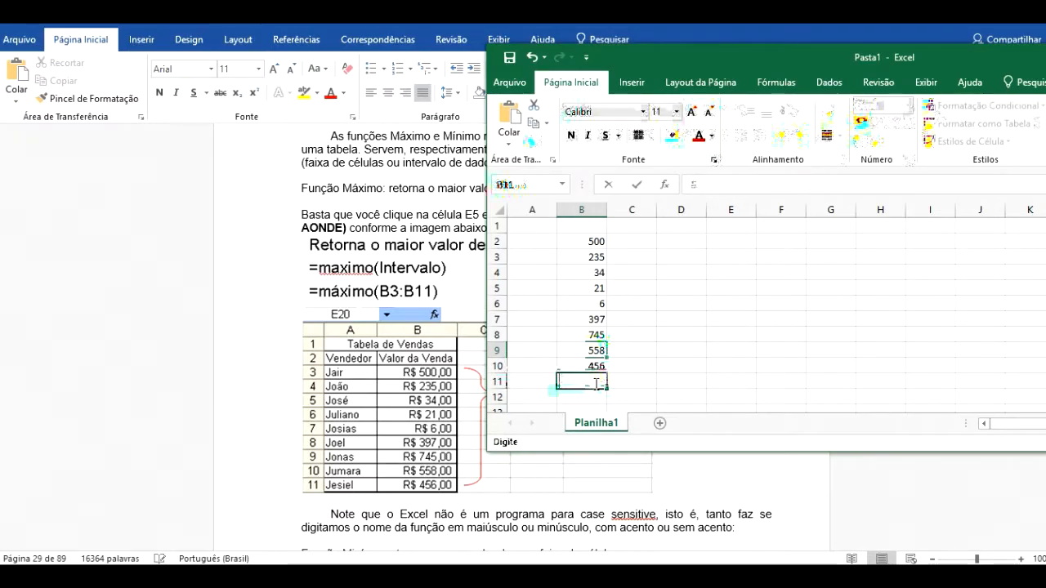
text(=)
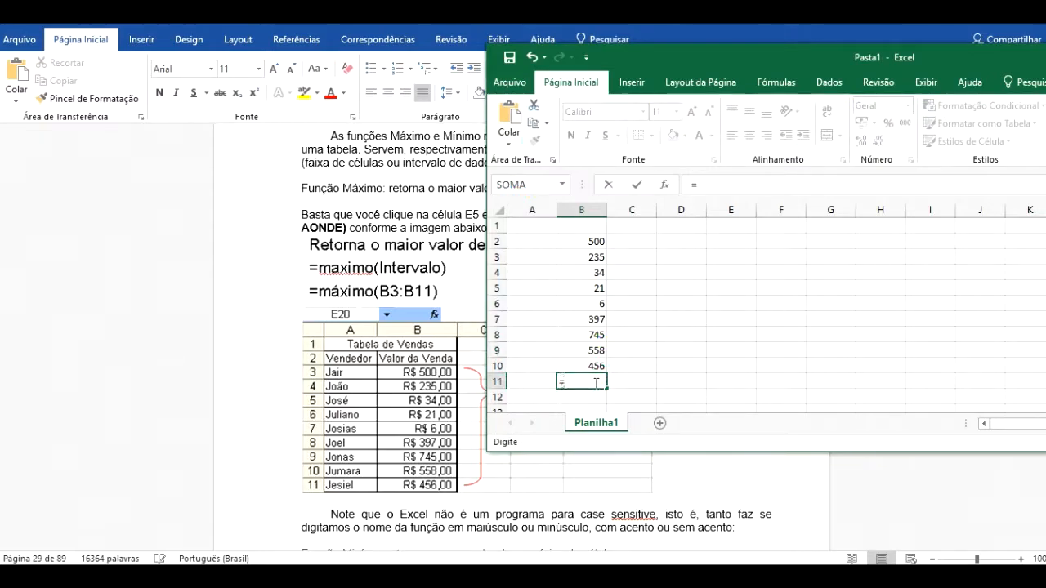
text(meno)
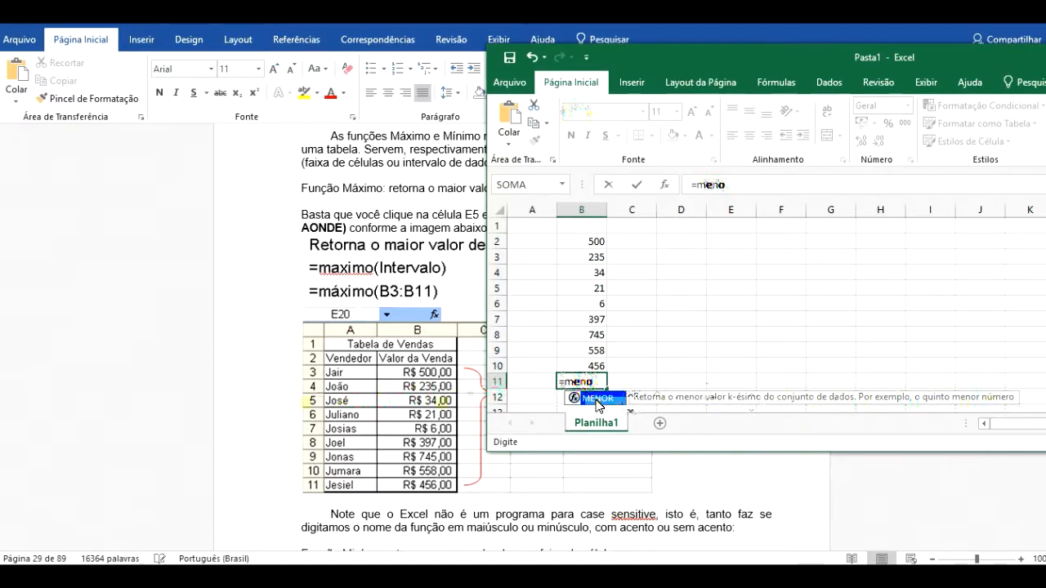
double_click(597, 402)
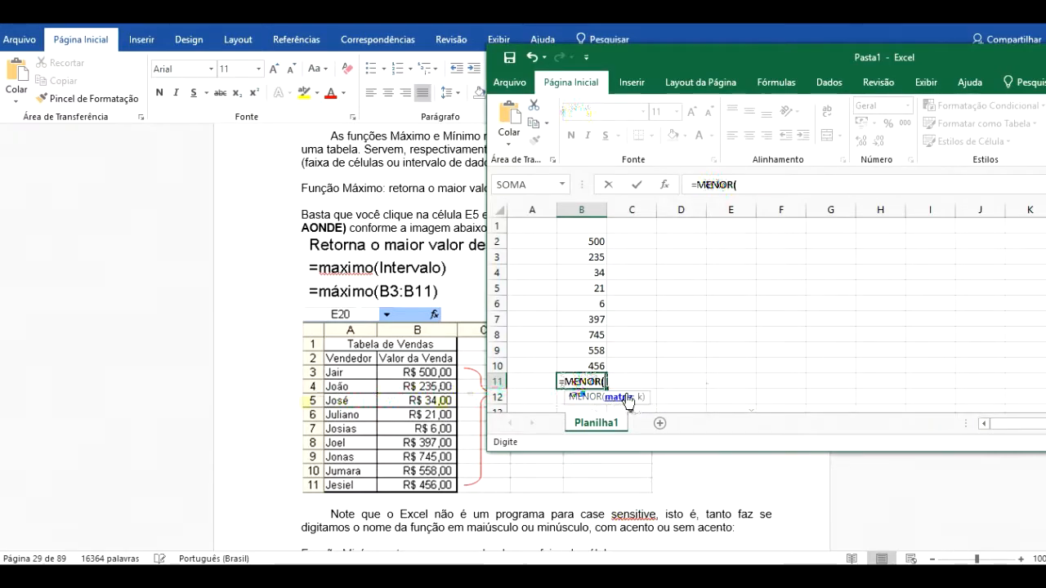
drag(590, 239, 584, 362)
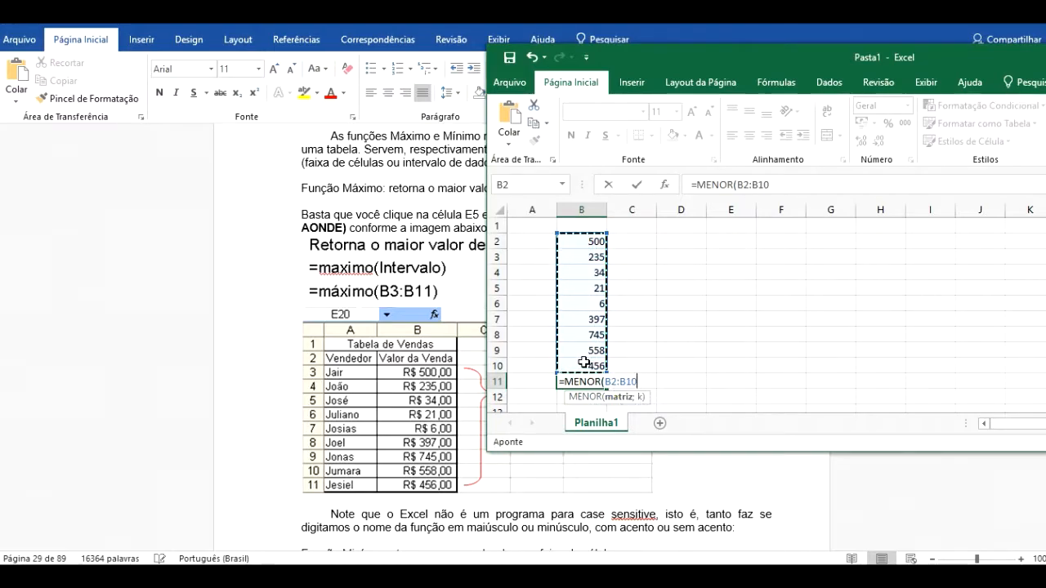
text(;)
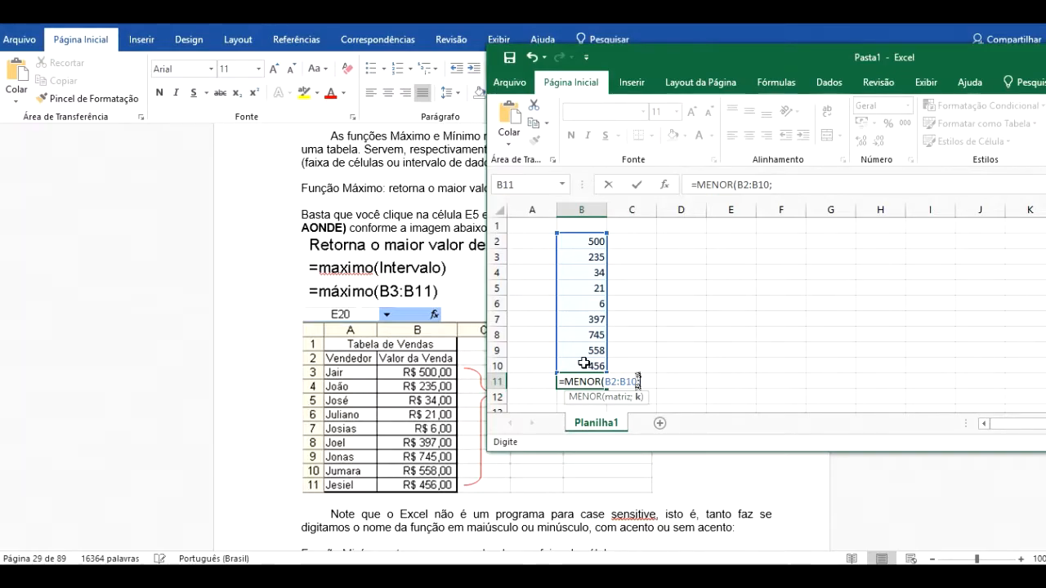
text(3)
text())
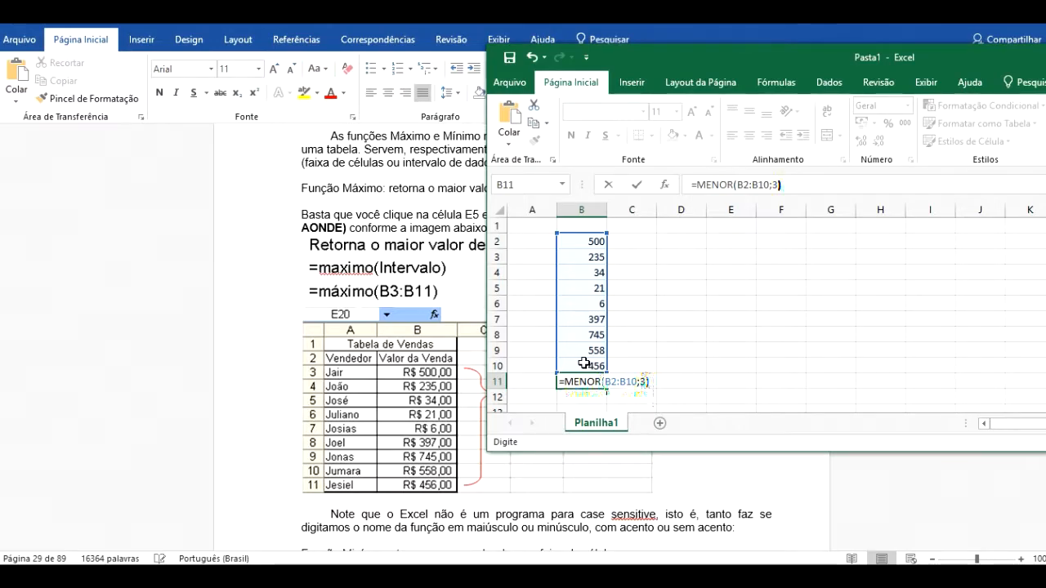
key(Return)
key(Up)
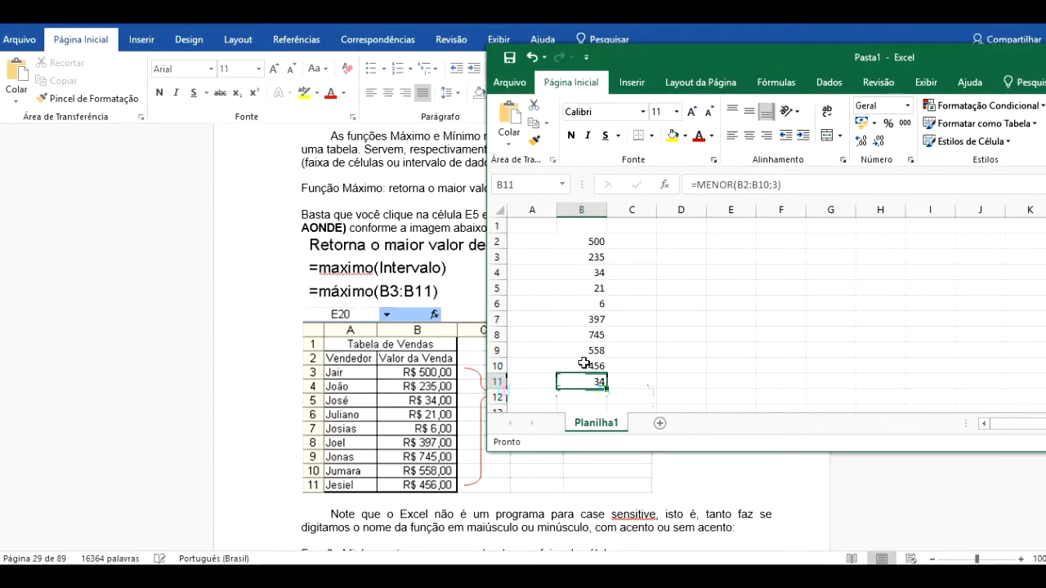
Clear the formula from B11 and advance the Word handout past the Maior and Menor examples to the MÉDIA section
key(Delete)
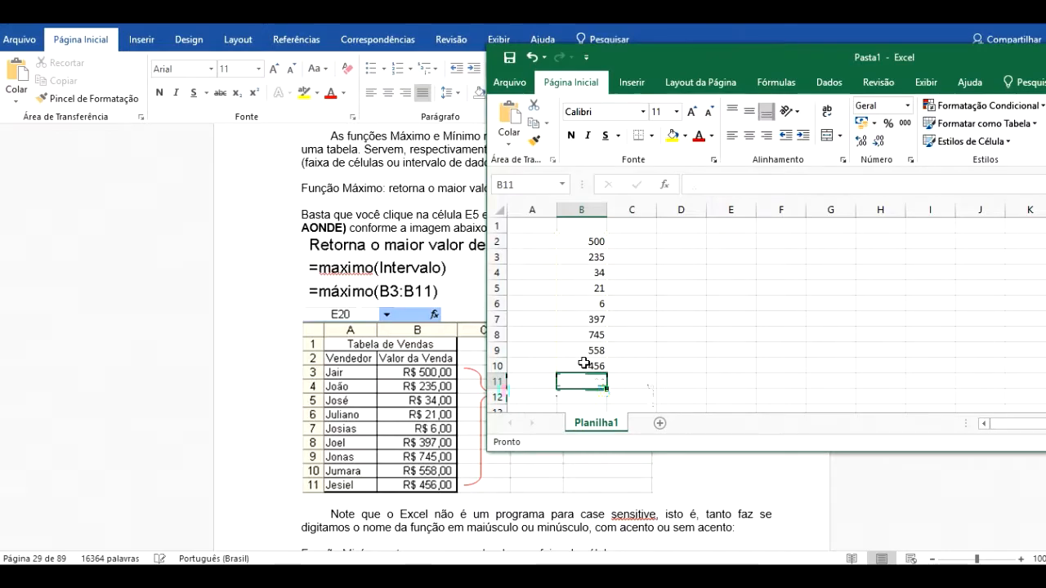
click(581, 352)
scroll(380, 308, down, 9)
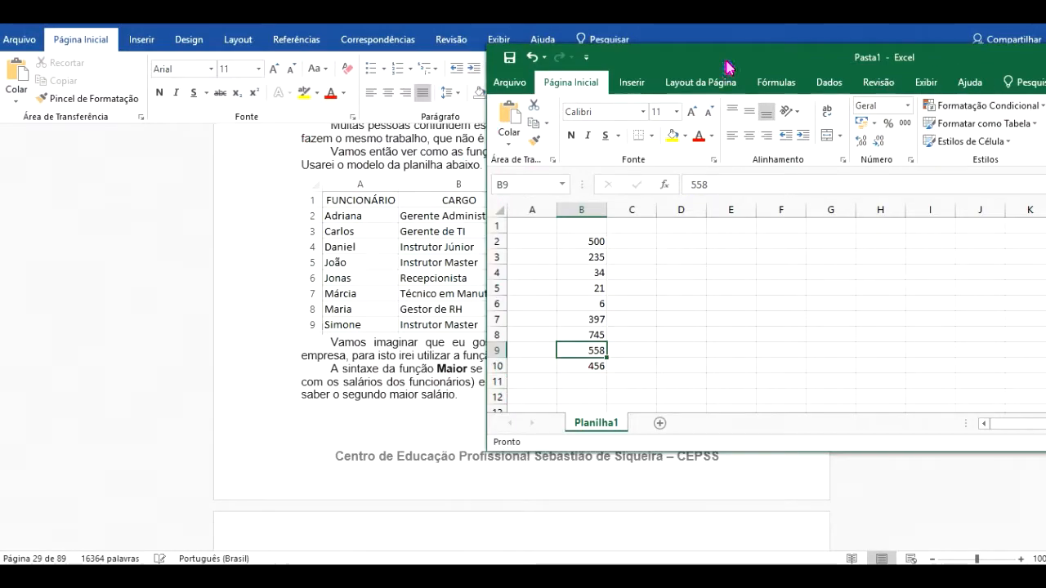
drag(727, 67, 975, 102)
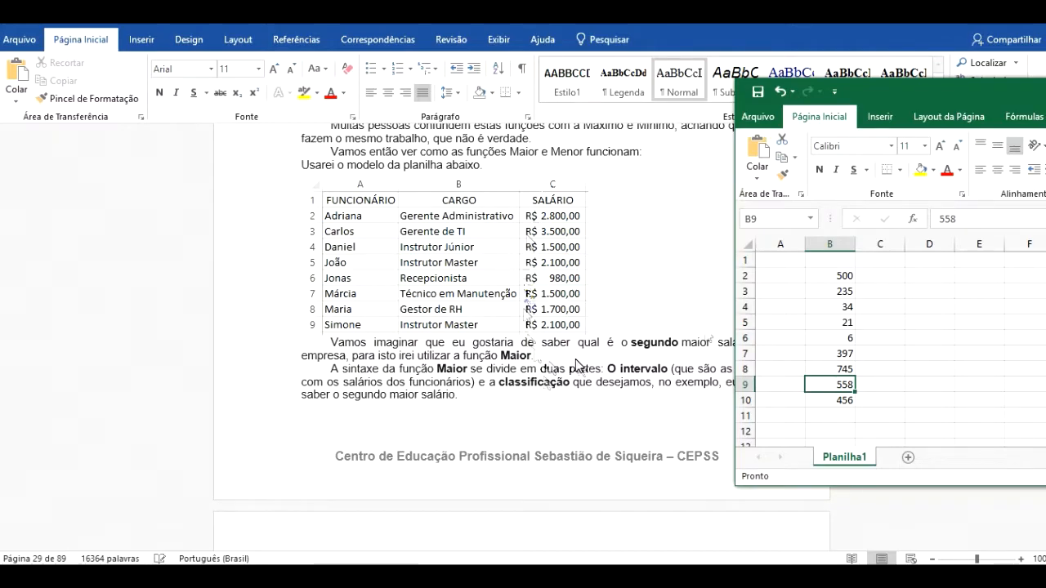
scroll(558, 387, down, 3)
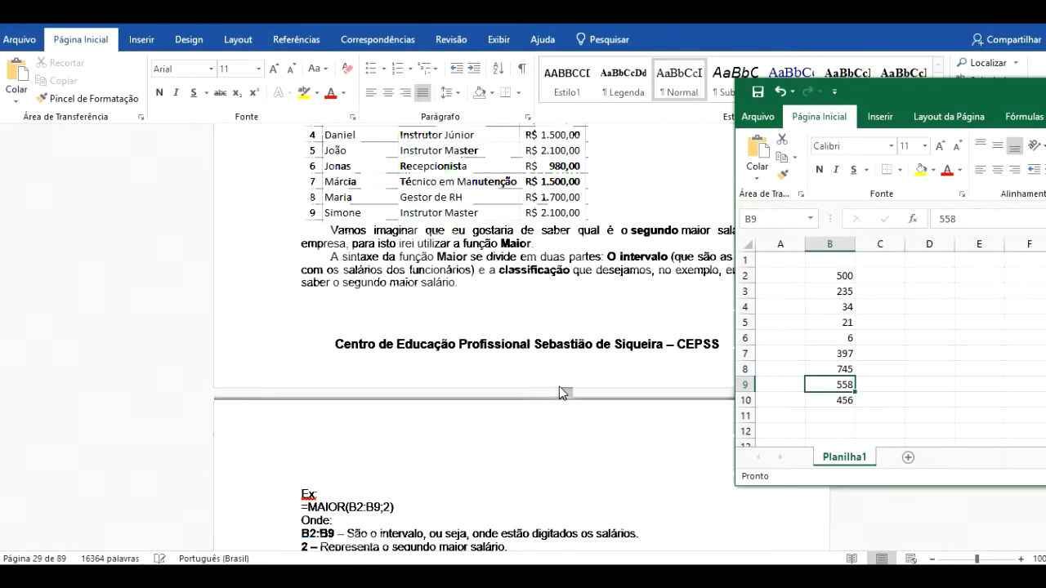
scroll(559, 393, down, 10)
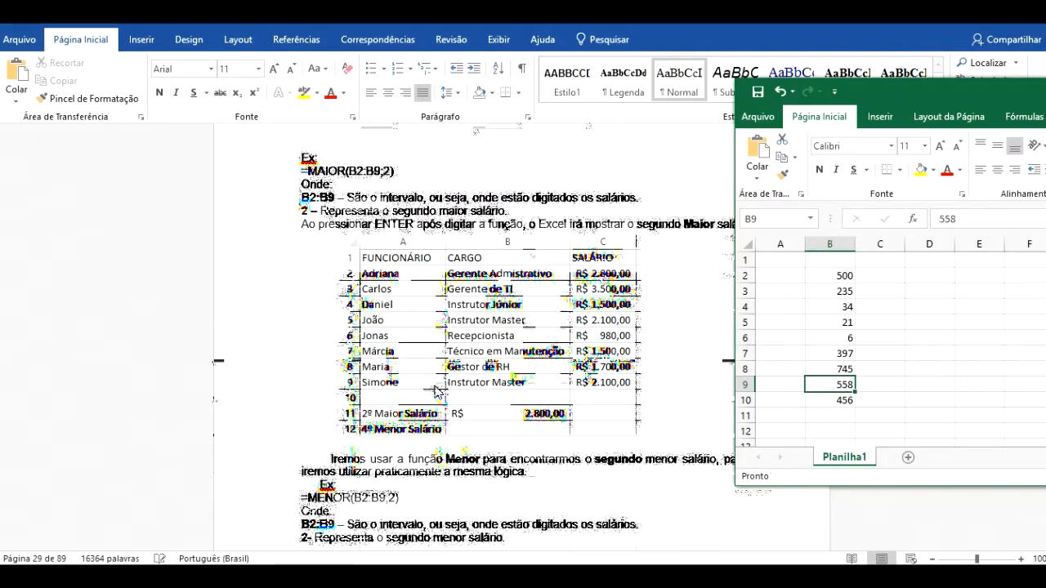
scroll(437, 392, down, 1)
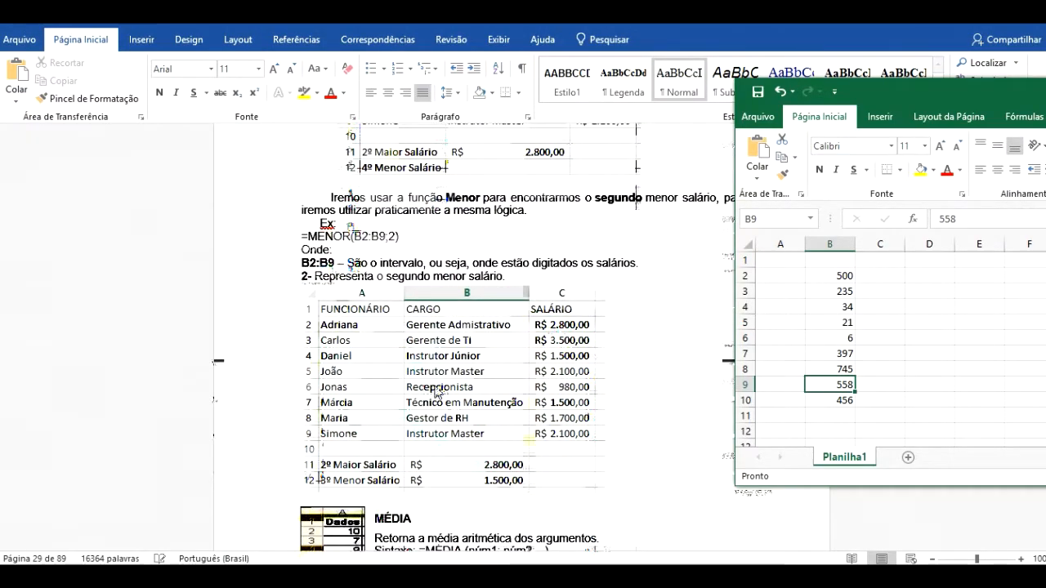
scroll(437, 392, down, 7)
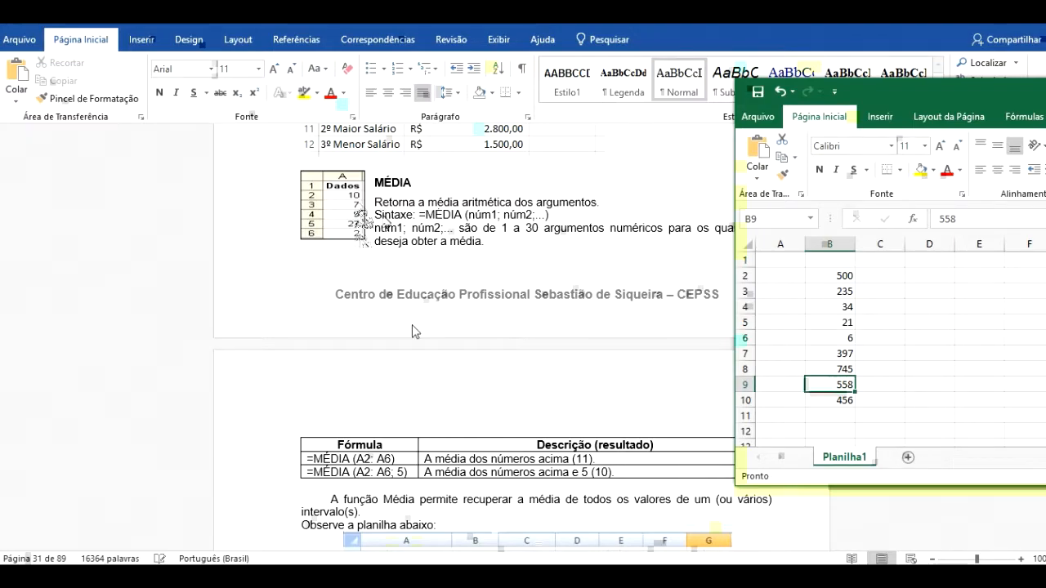
Enter the handout's sample values 10, 7, 9, 27 and 2 in cells D3:D7 of the Excel sheet
click(942, 293)
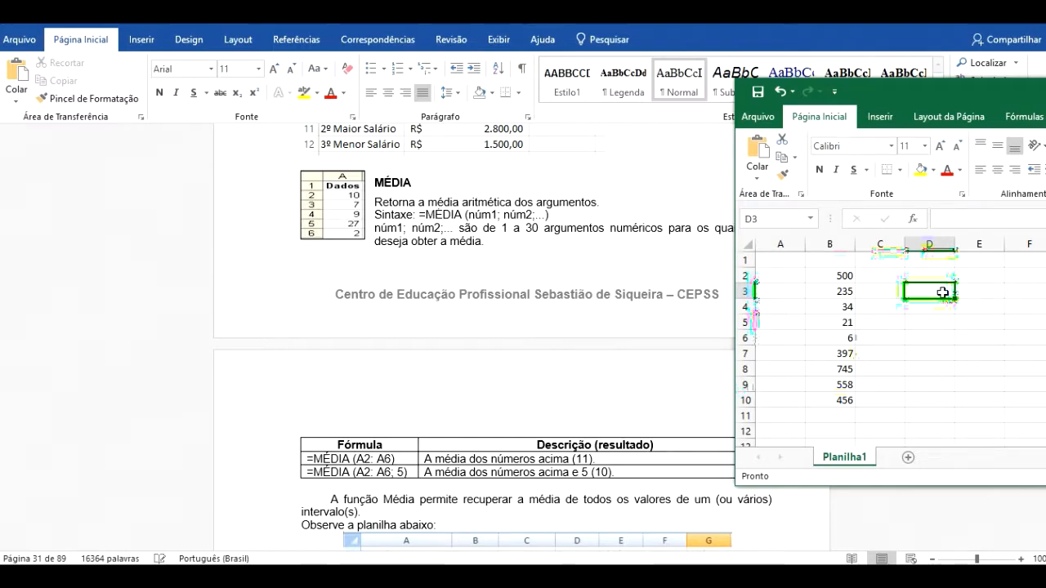
drag(977, 95, 663, 99)
text(10)
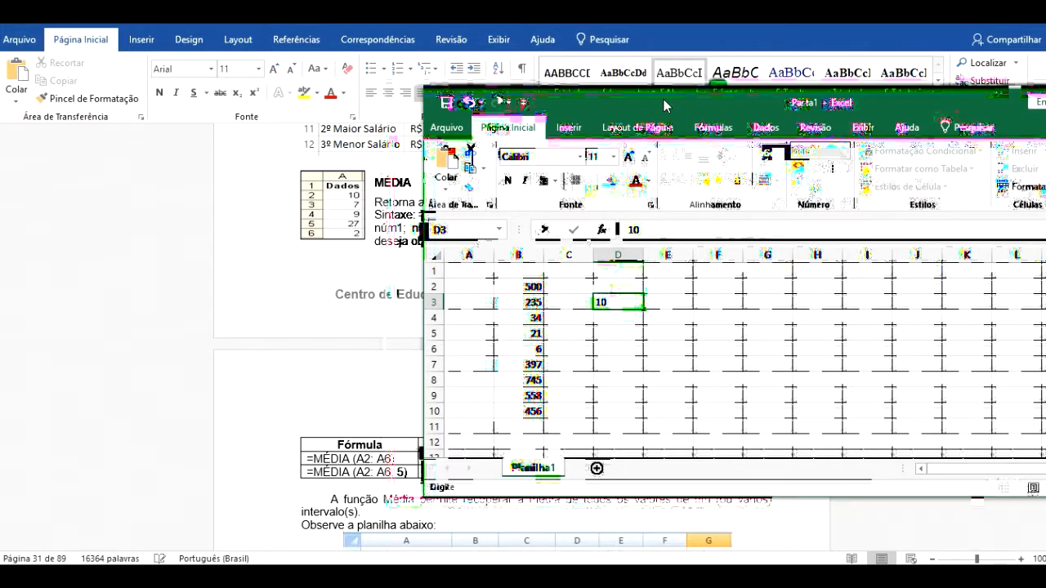
key(Return)
text(7)
key(Return)
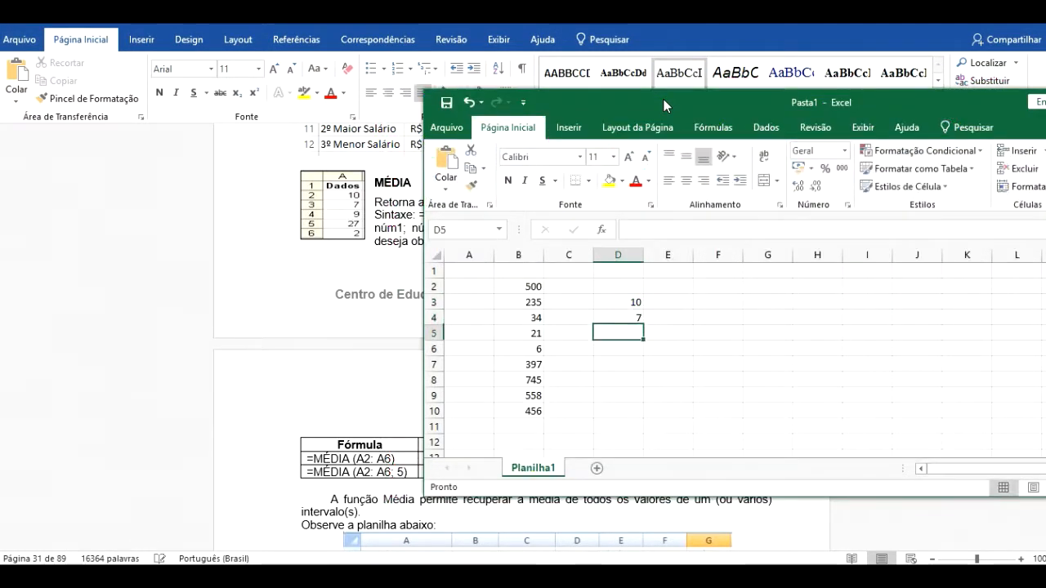
text(9)
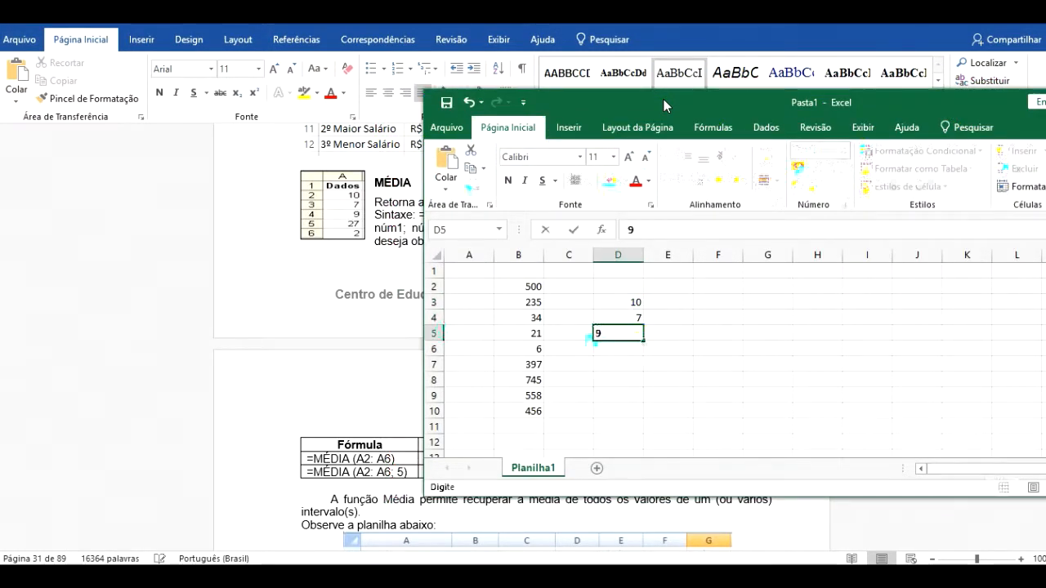
key(Return)
text(27)
key(Return)
text(2)
key(Return)
Insert the automatic Média function for D3:D7 directly below the values and inspect its formula in D8
drag(727, 103, 517, 101)
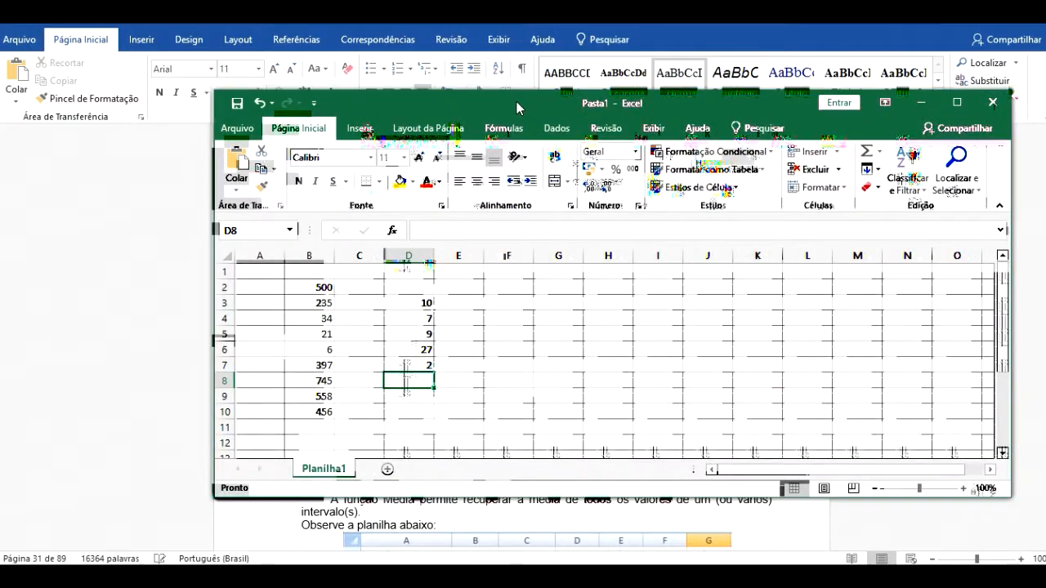
drag(408, 302, 413, 364)
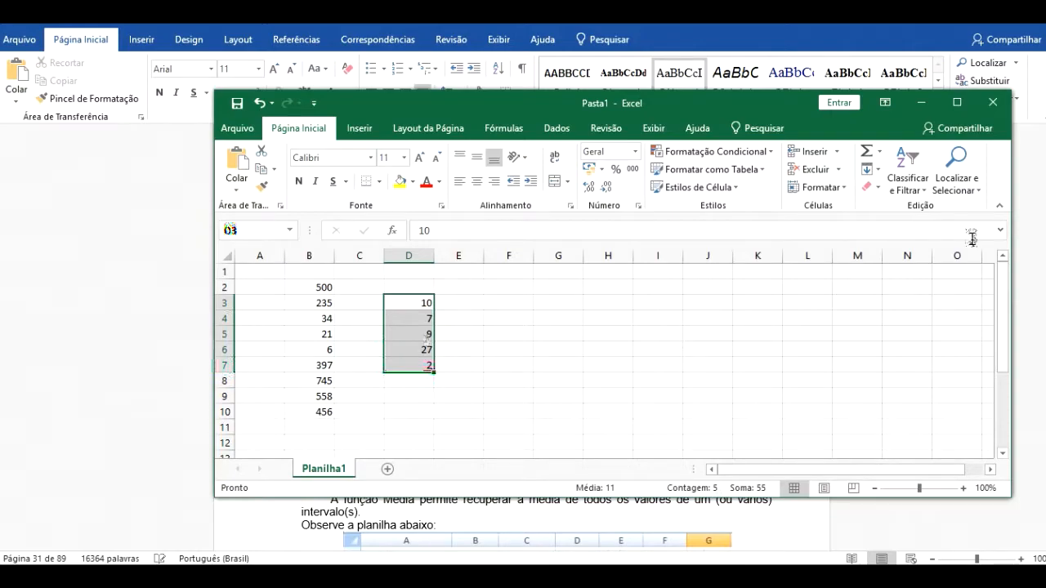
click(880, 153)
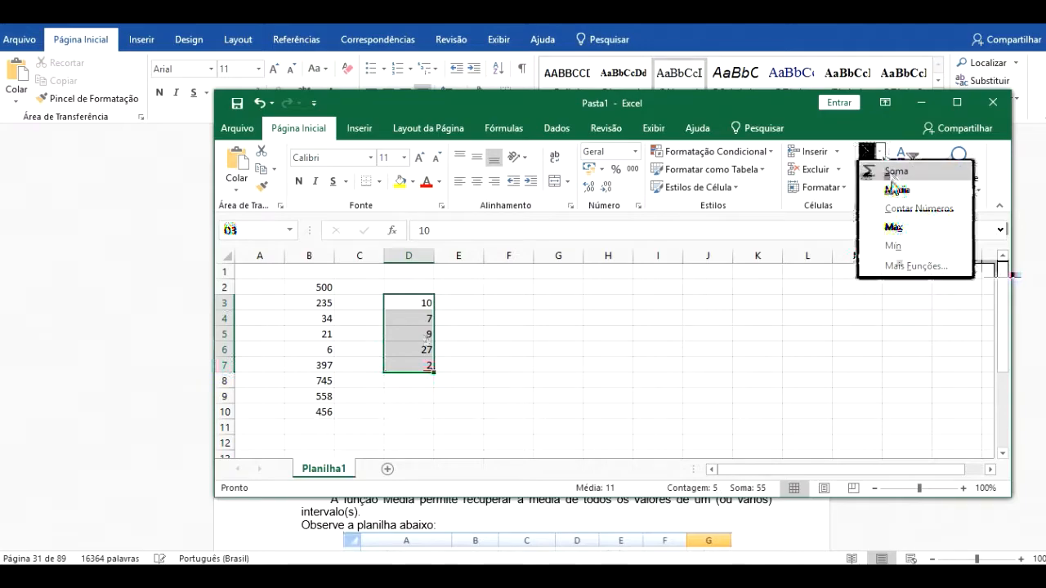
click(894, 192)
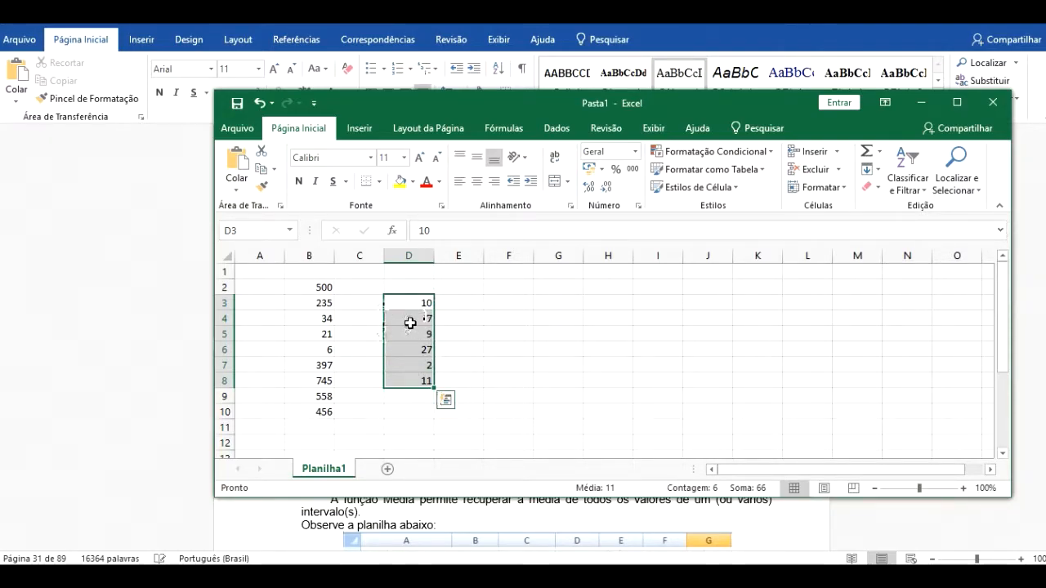
click(394, 376)
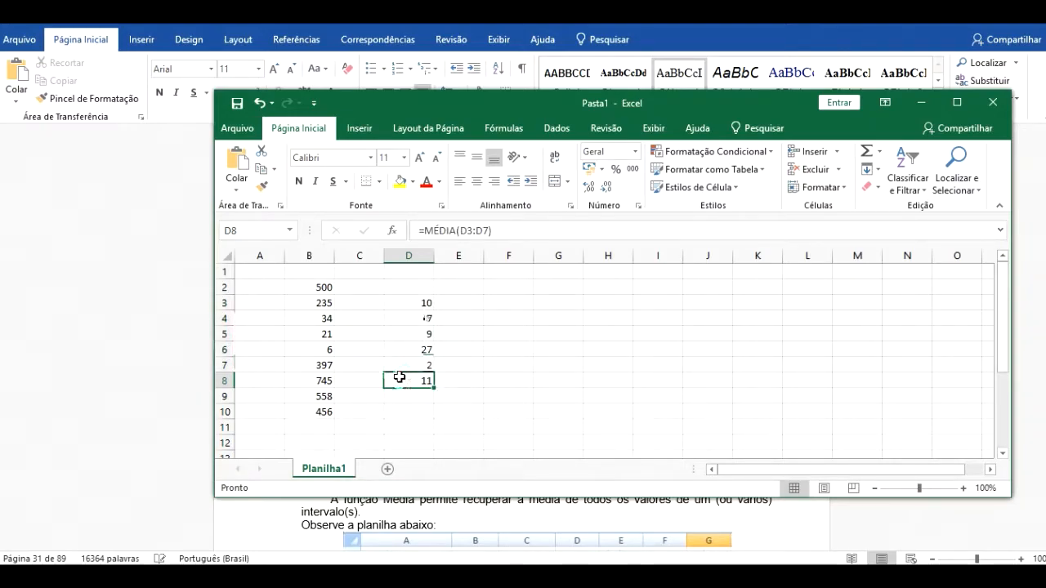
Enter the formula =media(D3:D7) manually in E8 and check the resulting formula
click(472, 385)
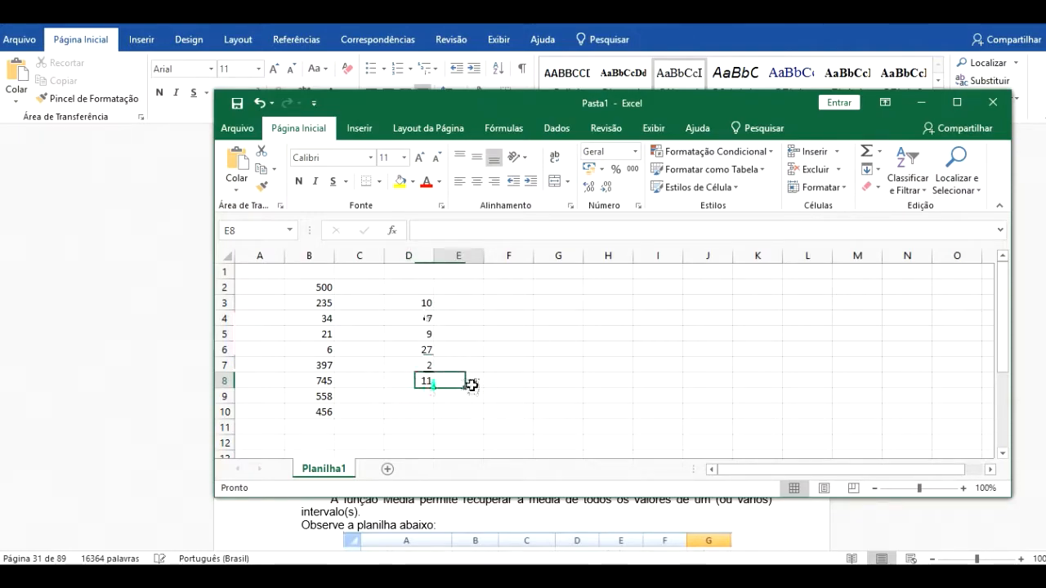
text(=media)
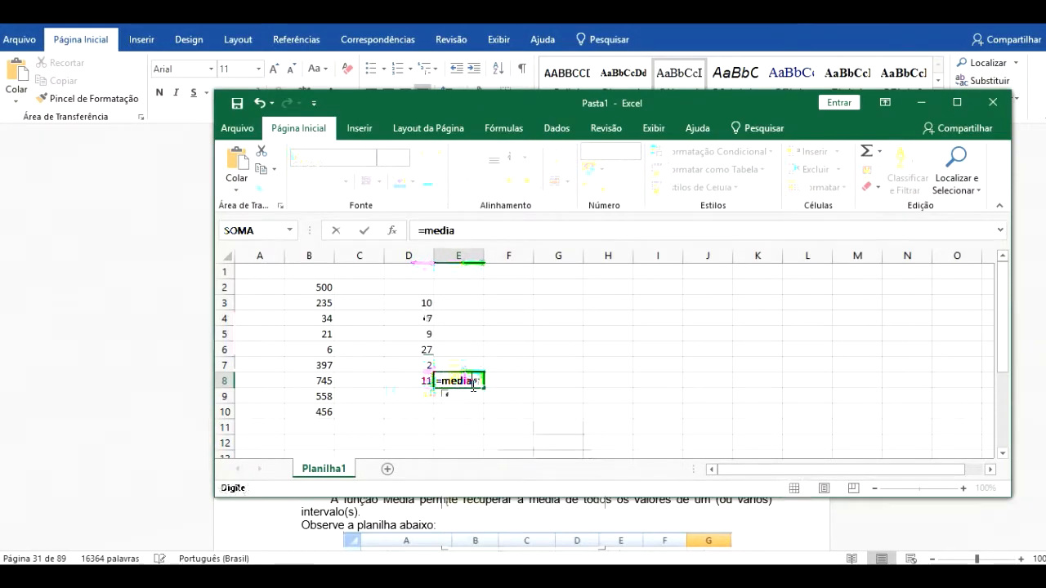
text(()
drag(415, 299, 424, 360)
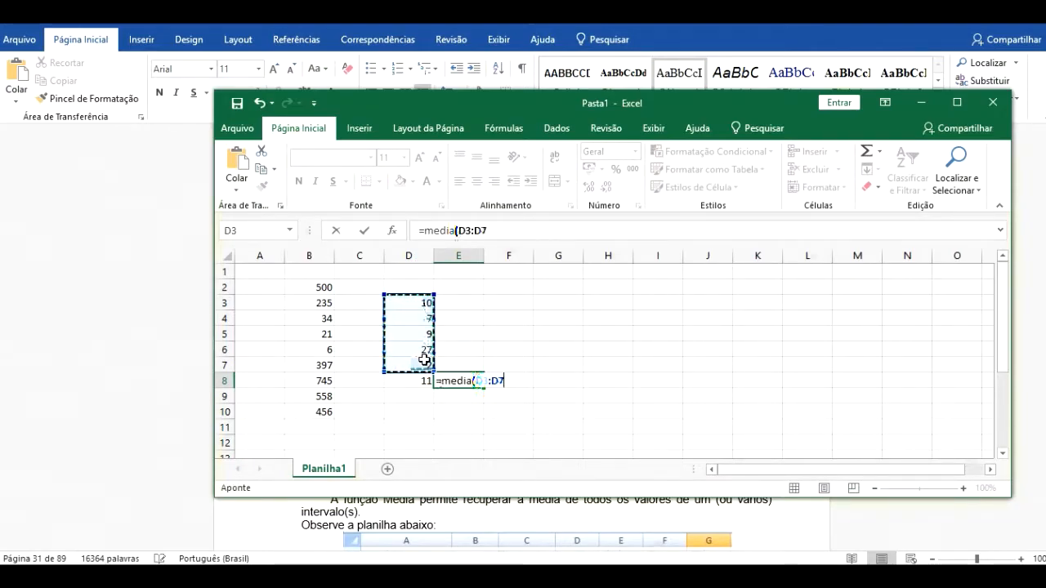
text())
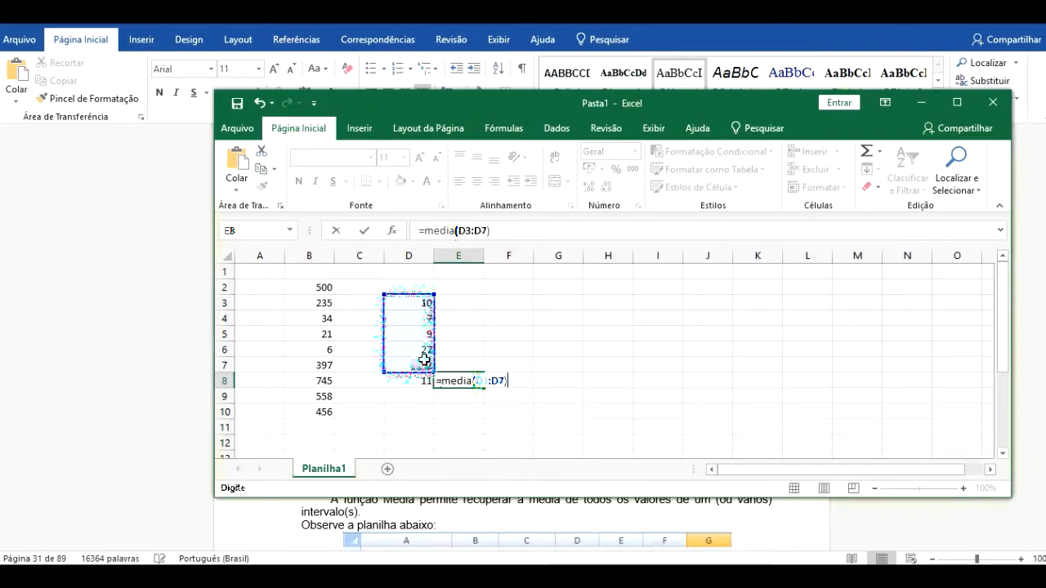
key(Return)
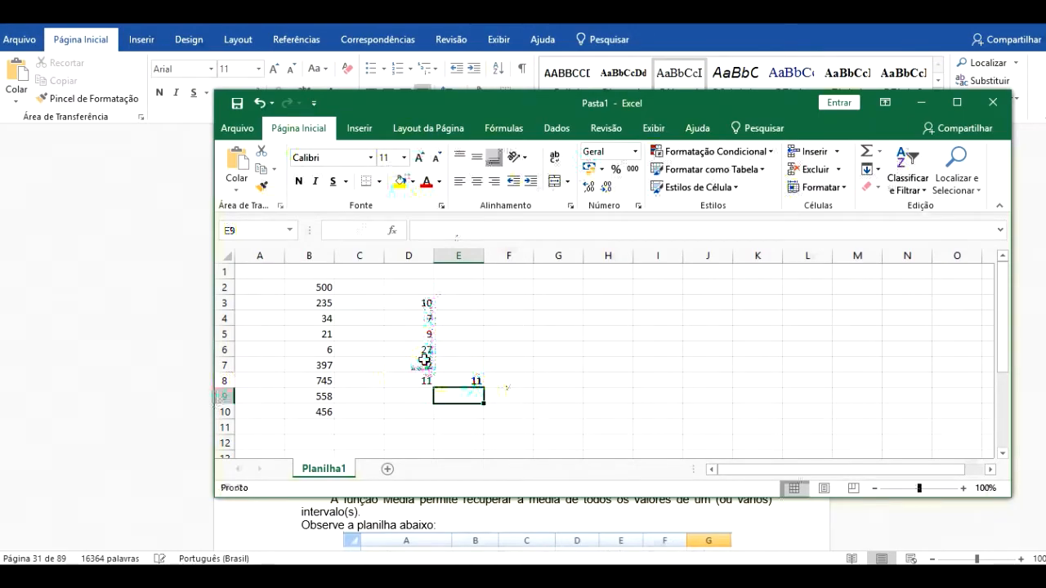
click(463, 385)
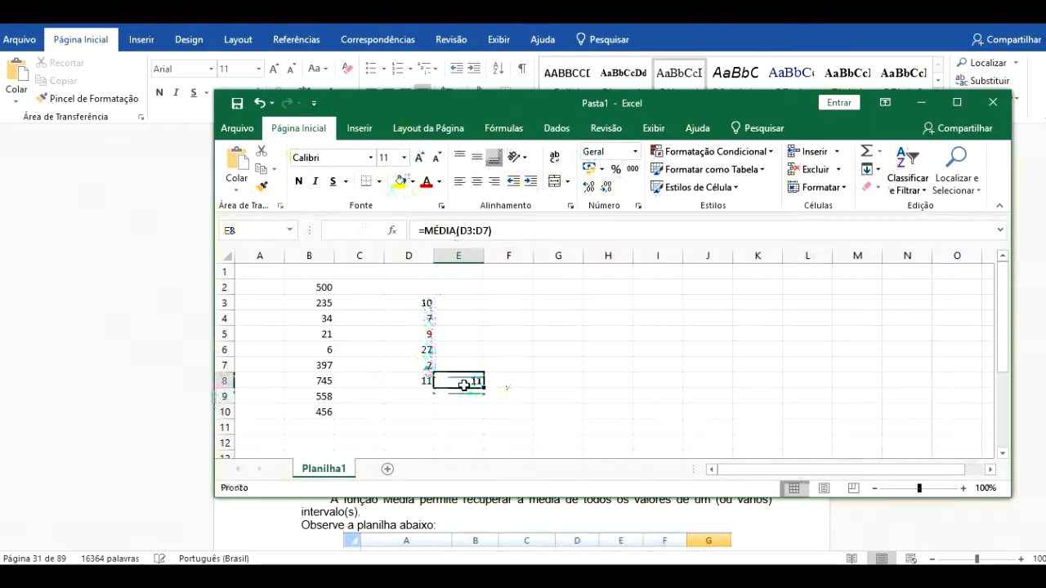
Minimize Excel and look through the Word handout from the MÉDIA examples to the Funções de Data e Hora section
click(928, 102)
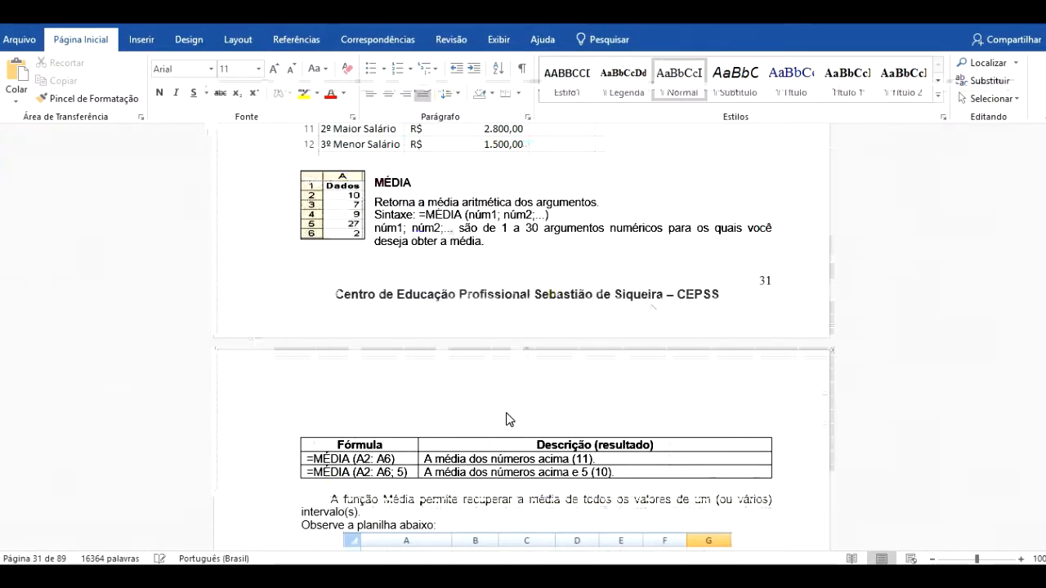
scroll(500, 426, down, 10)
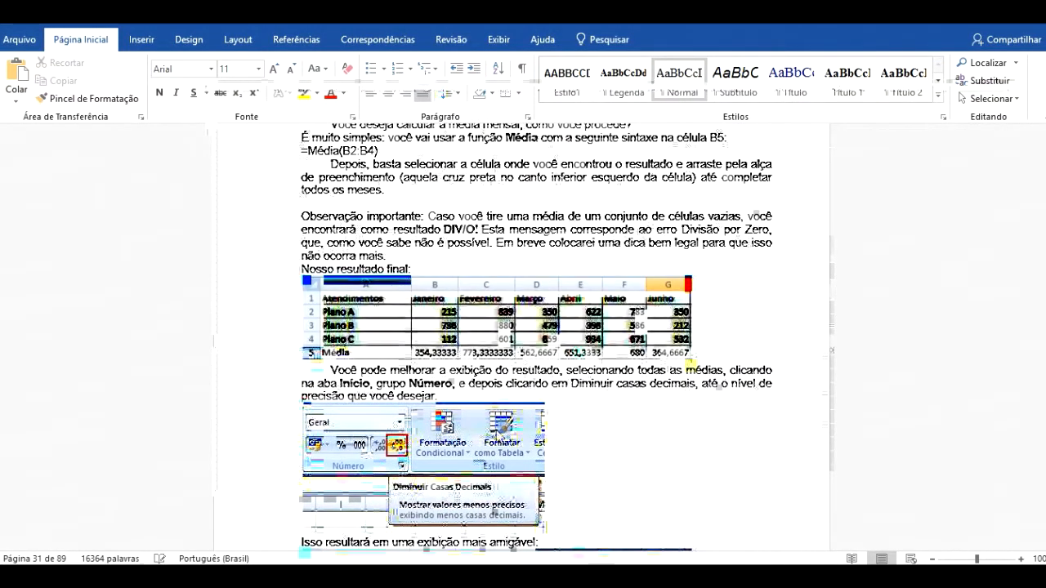
scroll(645, 467, down, 15)
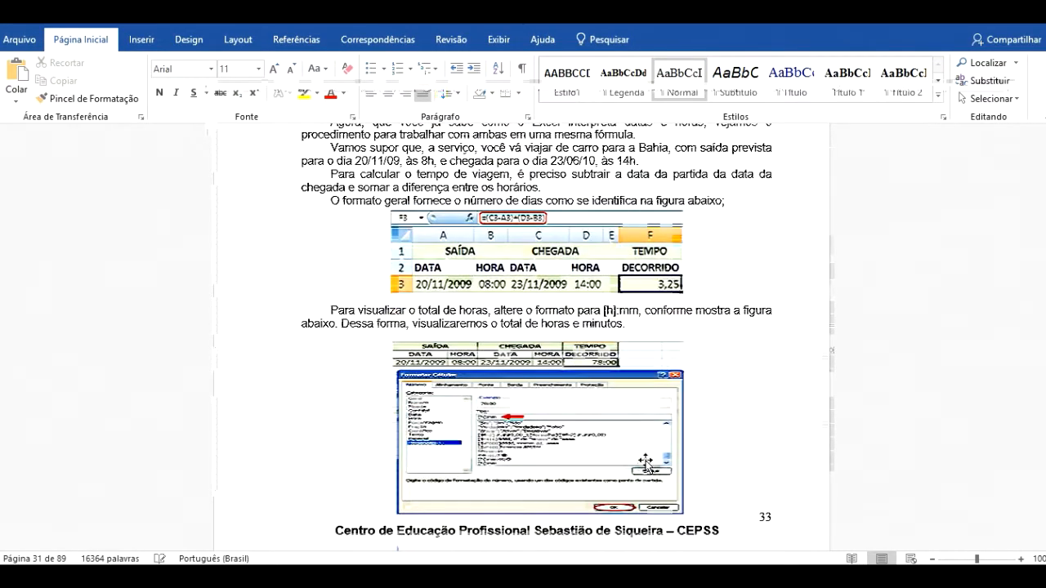
scroll(646, 467, down, 3)
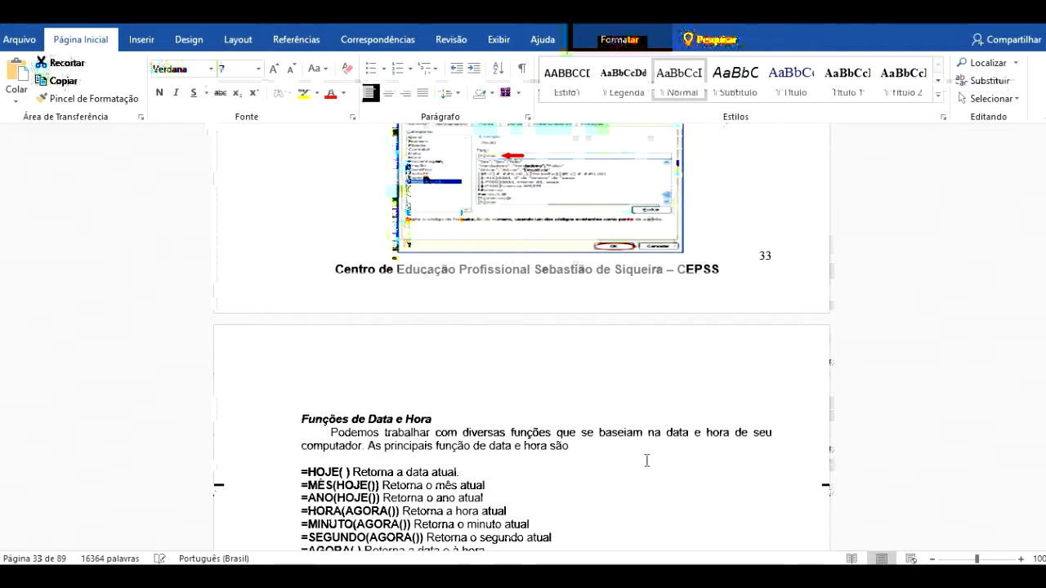
Skim the Word handout from Funções de Data e Hora to the Boletim_final exercise and return to the SE section
scroll(629, 463, down, 10)
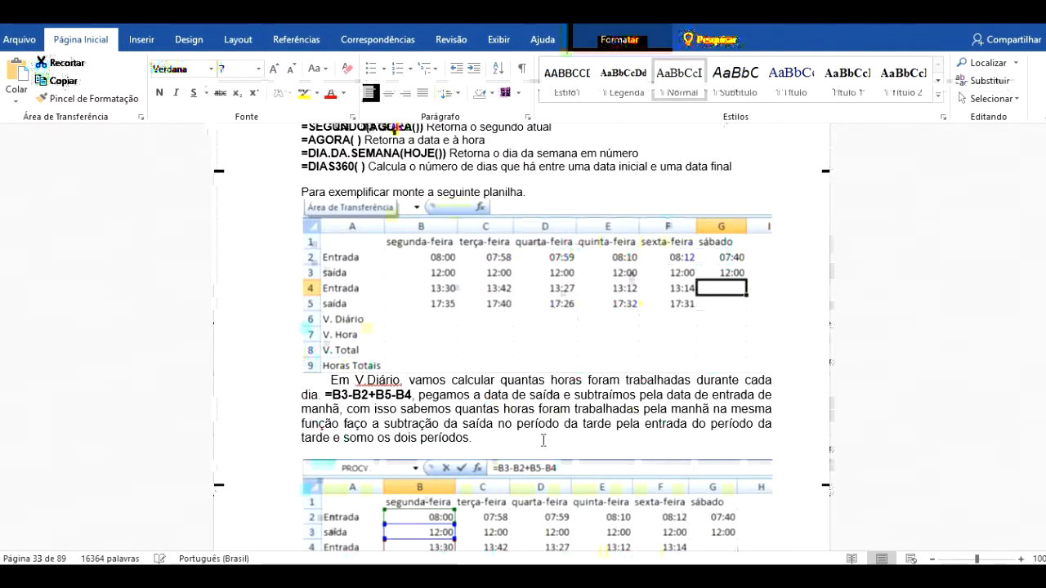
scroll(541, 441, down, 2)
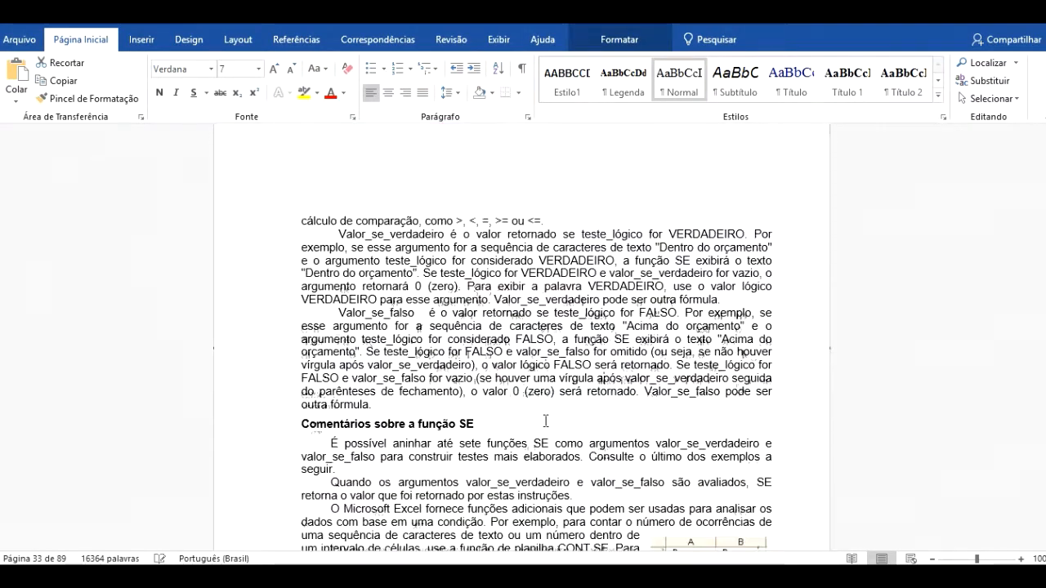
scroll(546, 418, down, 10)
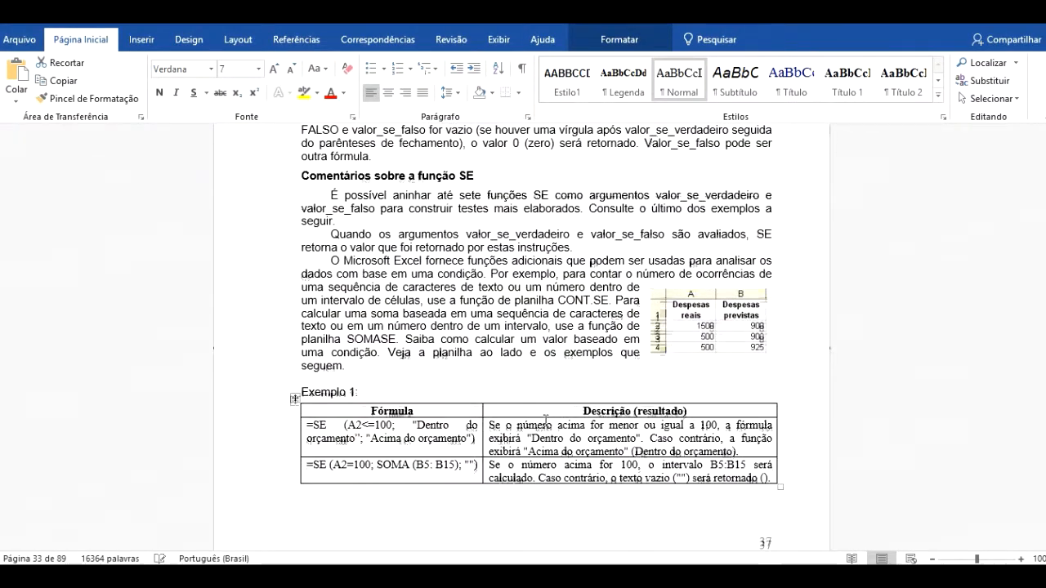
scroll(546, 416, down, 10)
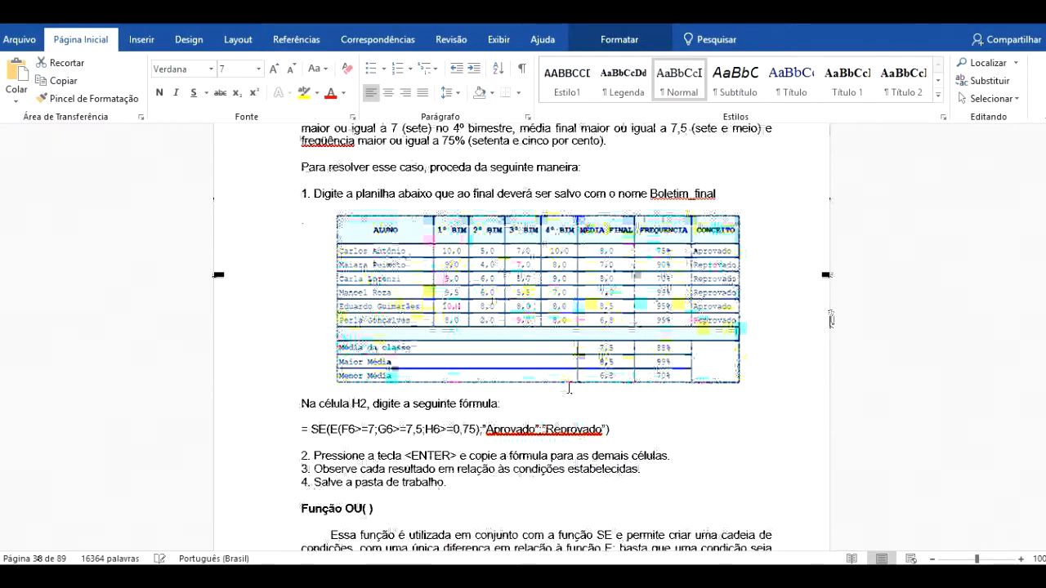
scroll(569, 389, up, 2)
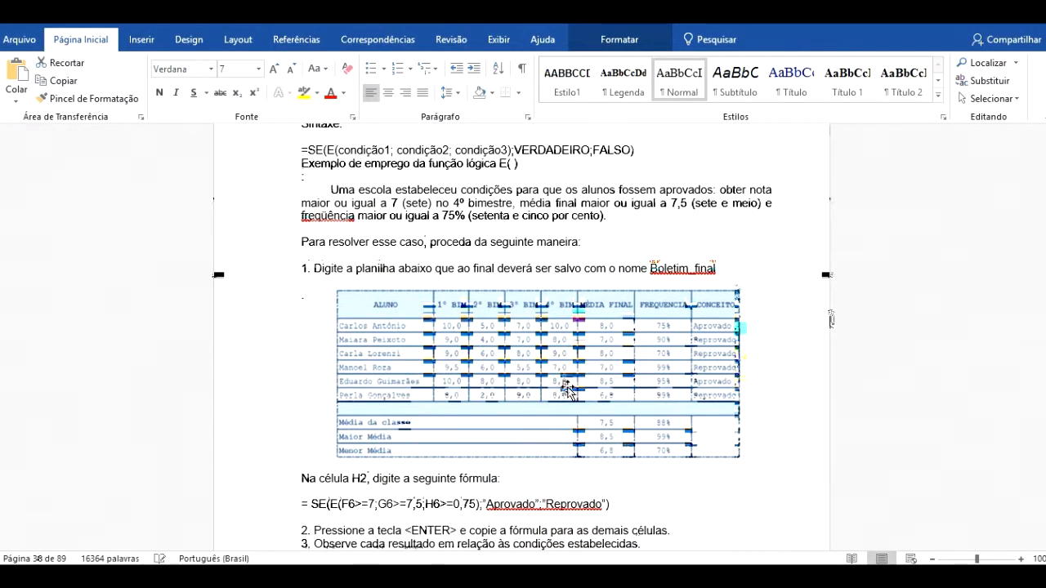
scroll(569, 391, up, 10)
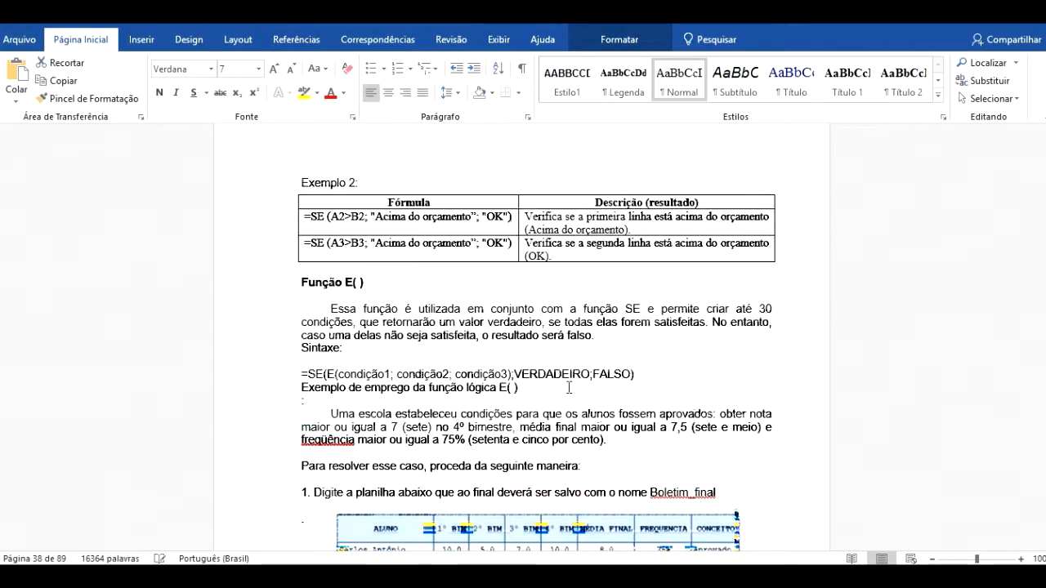
scroll(567, 382, up, 18)
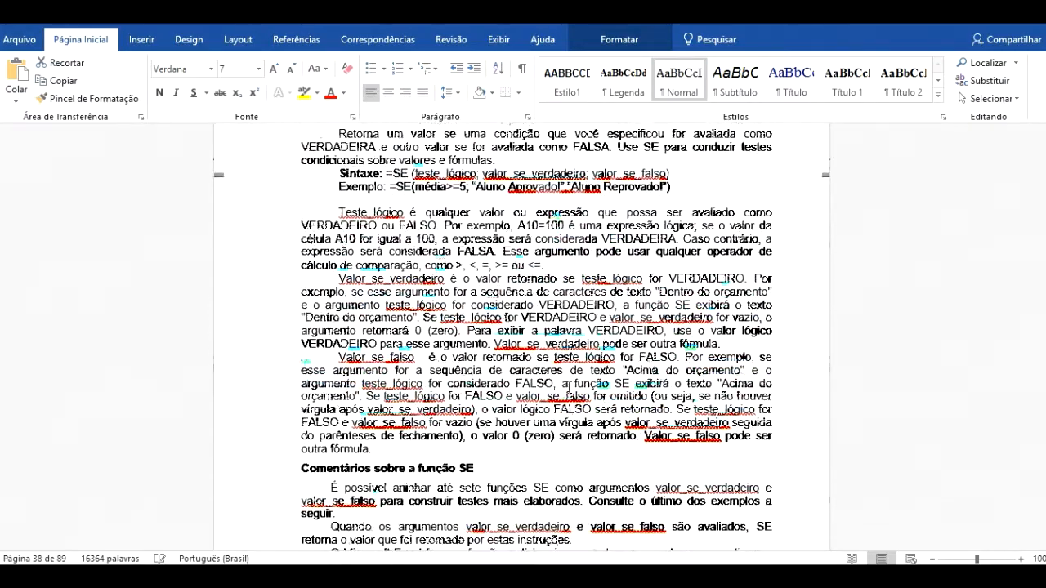
scroll(568, 389, up, 6)
Read through the SE function's syntax, arguments and comments down to the Exemplo 1 table
scroll(569, 387, down, 5)
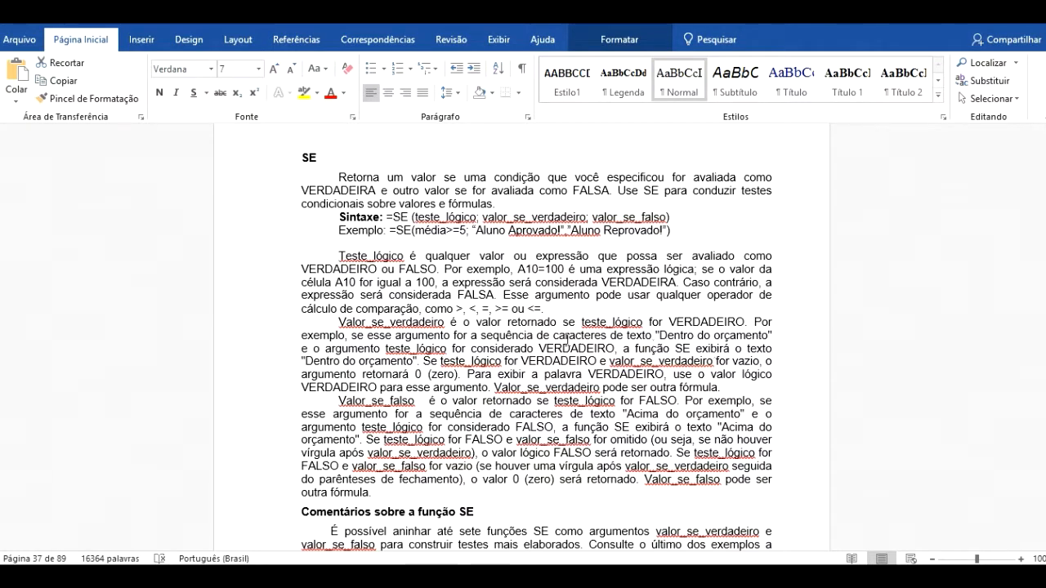
scroll(566, 339, down, 5)
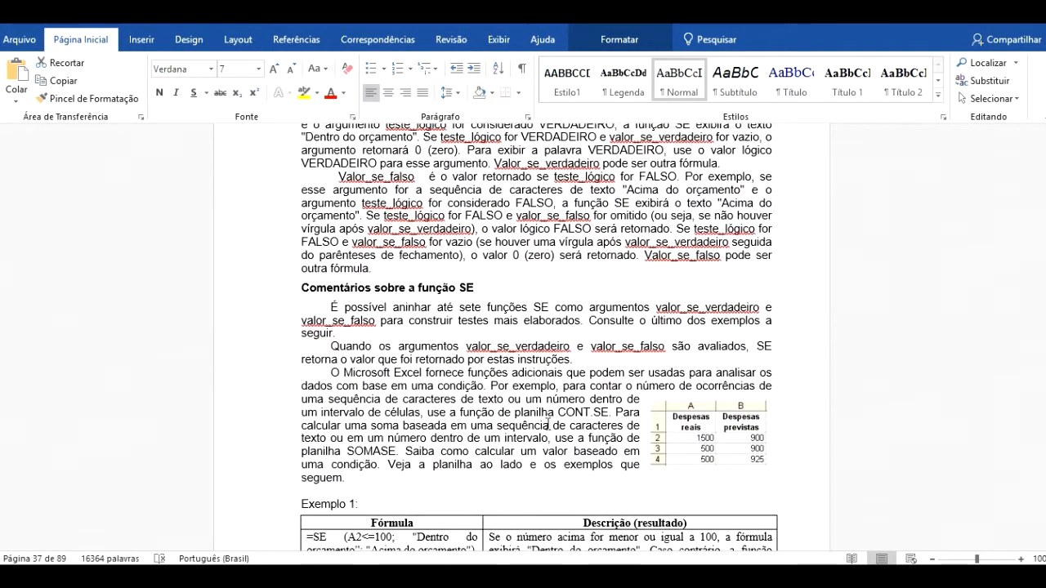
scroll(549, 425, down, 3)
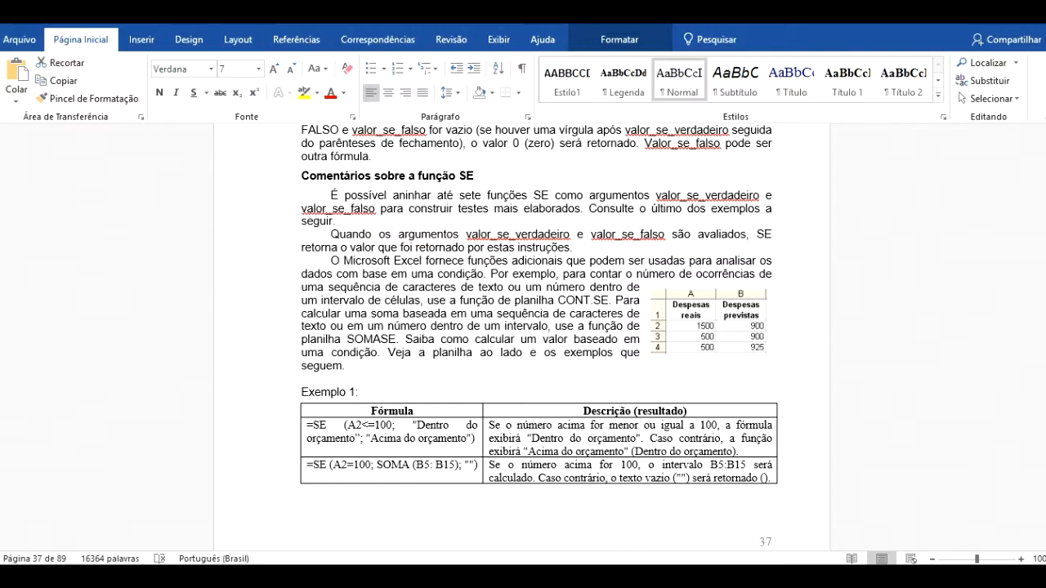
Bring up the Excel workbook, set it beside the handout's text and find the Boletim_final exercise in the handout
click(451, 574)
drag(742, 116, 1012, 184)
scroll(342, 310, down, 7)
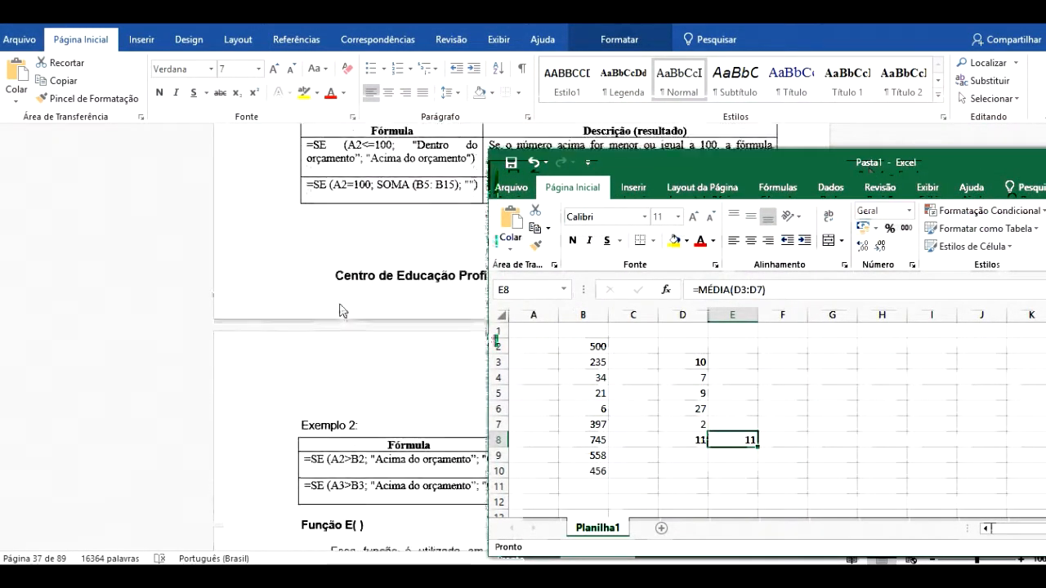
scroll(341, 311, down, 10)
drag(760, 156, 1027, 153)
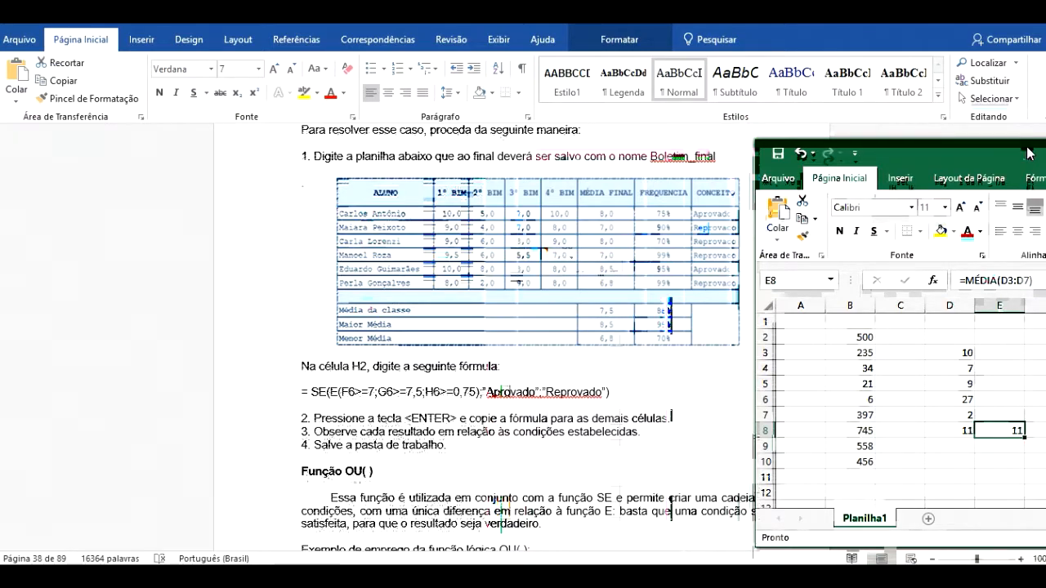
Highlight the exercise's SE(E(...)) formula and compare it with the Função E( ) syntax, the approval conditions and the grade table
click(304, 392)
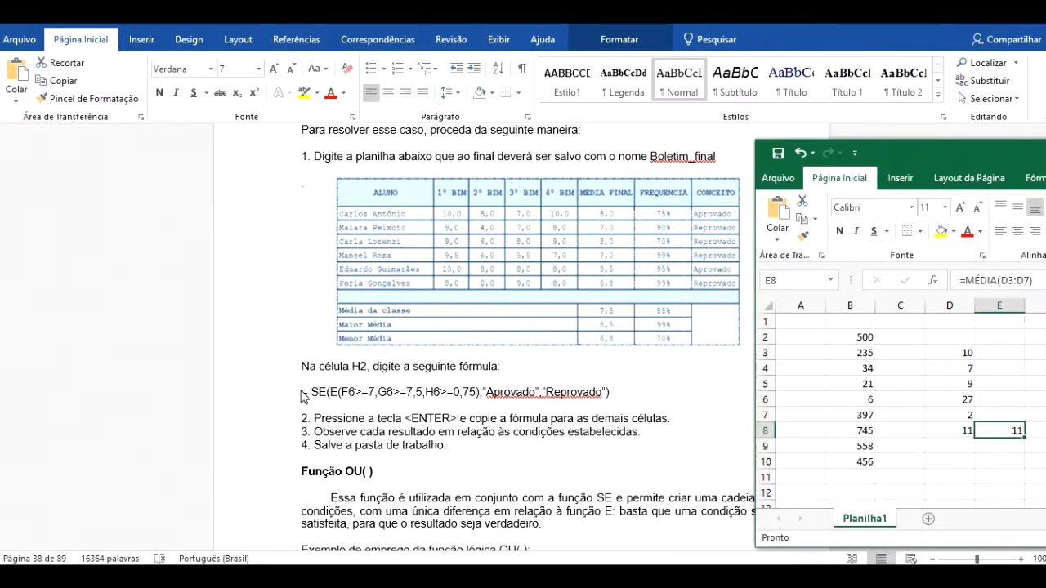
drag(302, 392, 623, 393)
scroll(483, 372, up, 3)
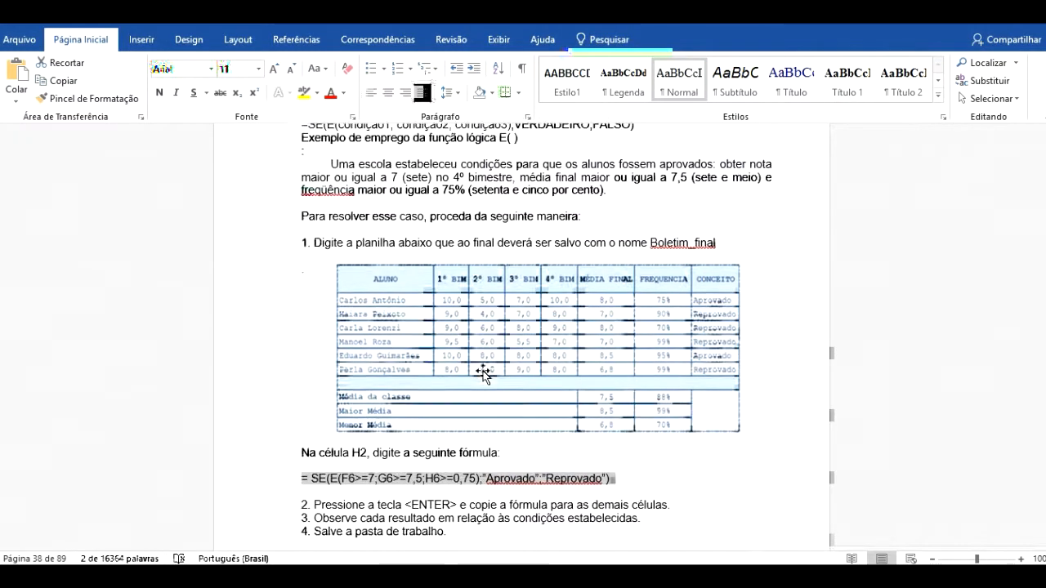
scroll(483, 371, down, 3)
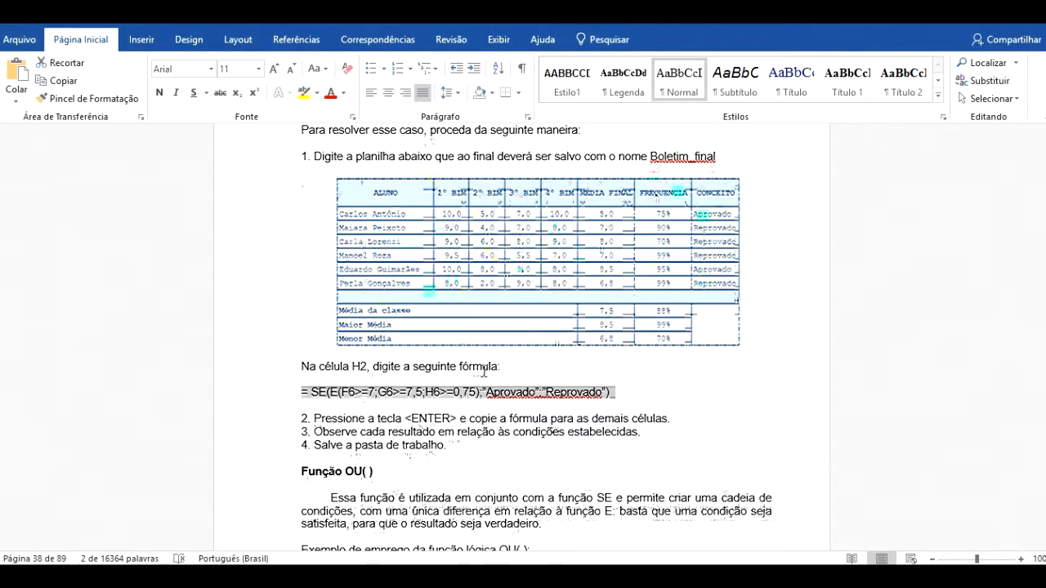
scroll(483, 371, up, 2)
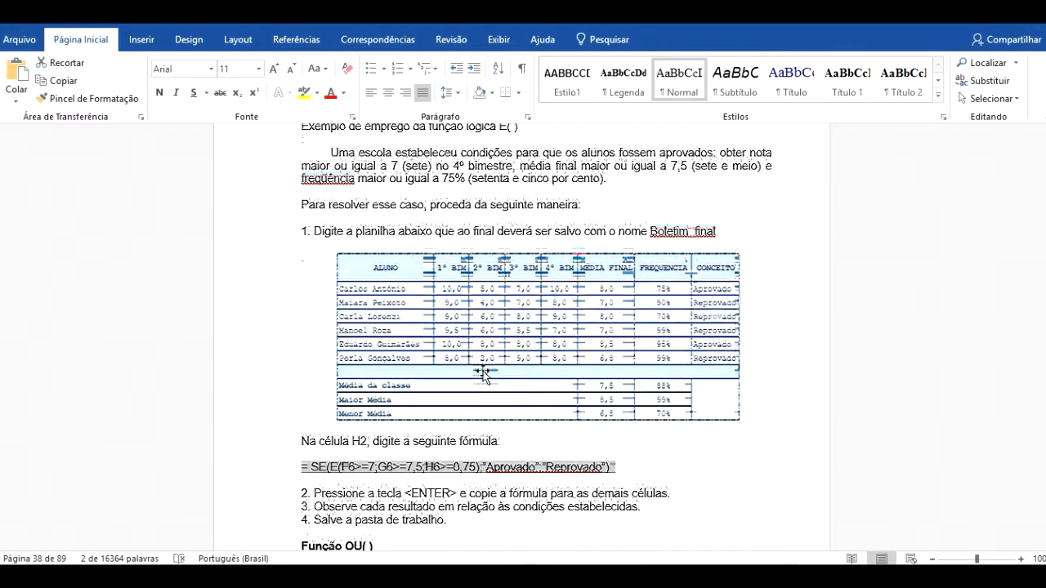
scroll(484, 374, up, 2)
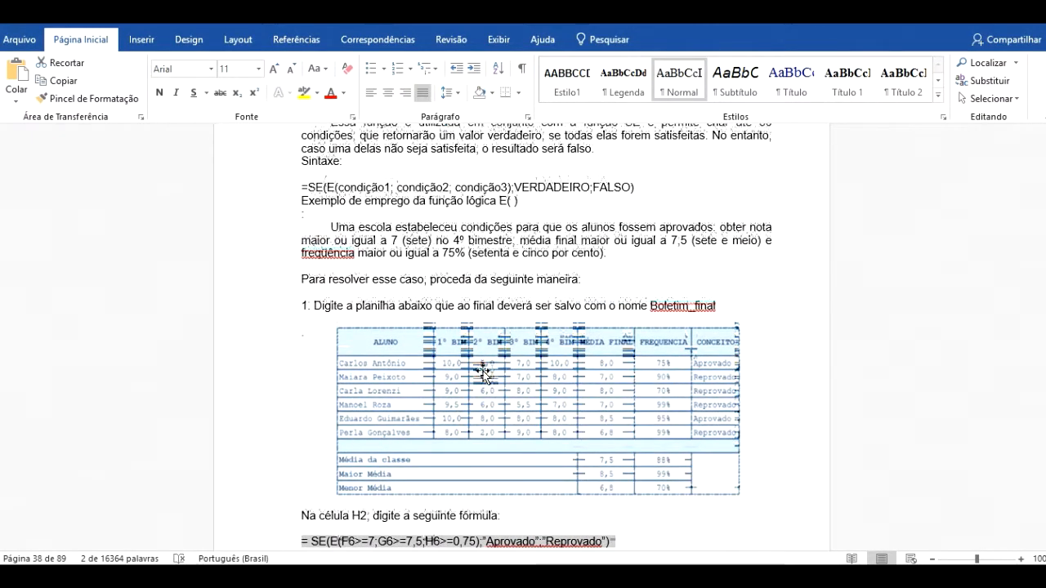
scroll(484, 372, up, 2)
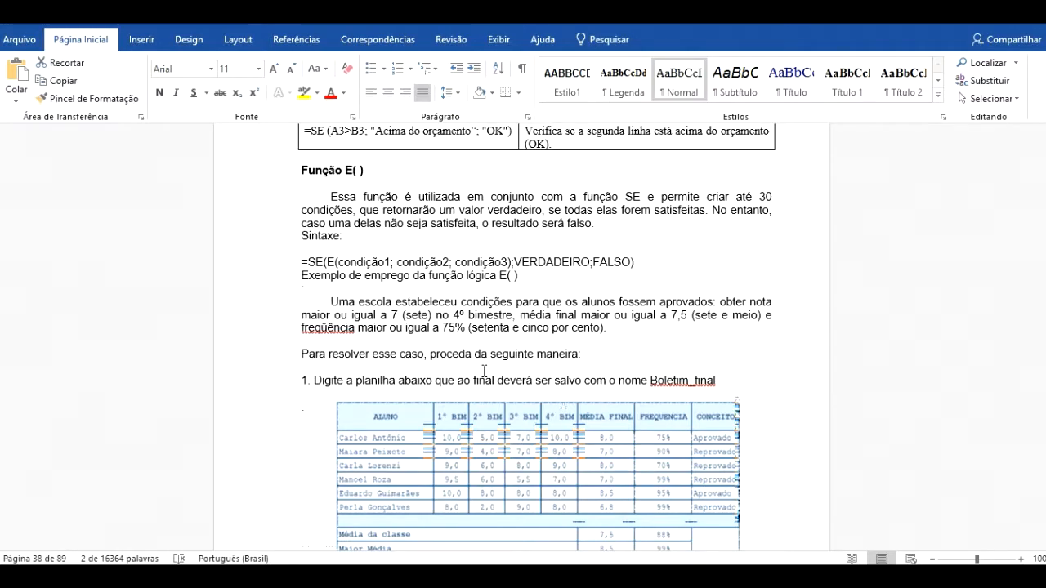
scroll(483, 372, down, 2)
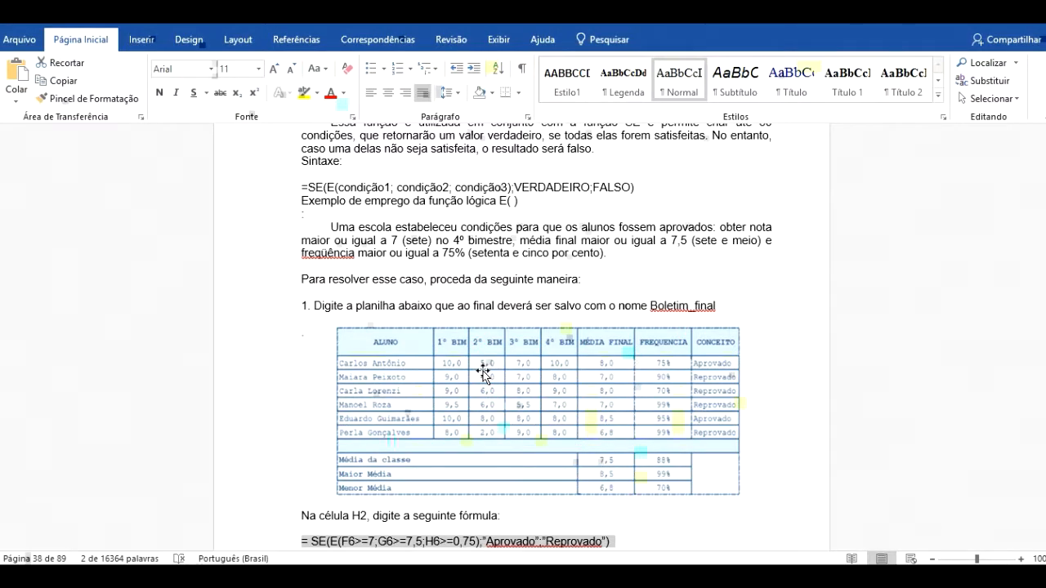
scroll(483, 372, down, 3)
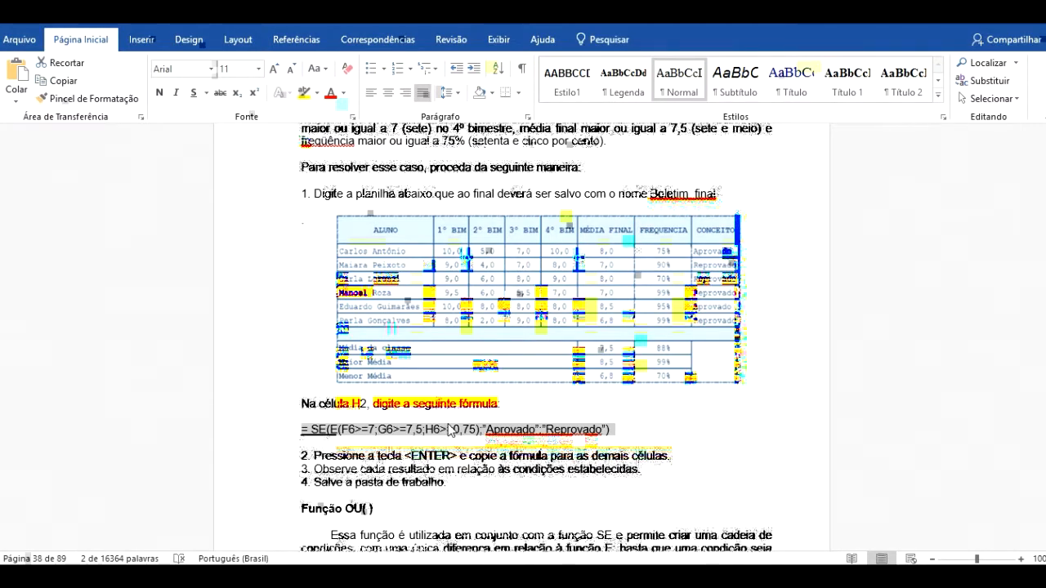
Point out the nested E function and the 7,5 condition within the exercise's formula
click(323, 428)
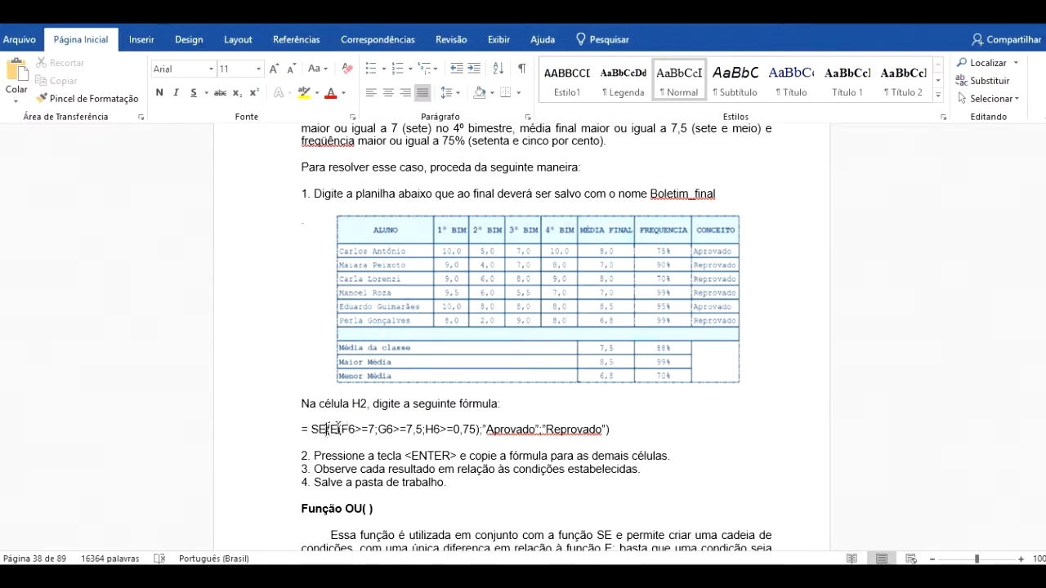
drag(331, 430, 338, 432)
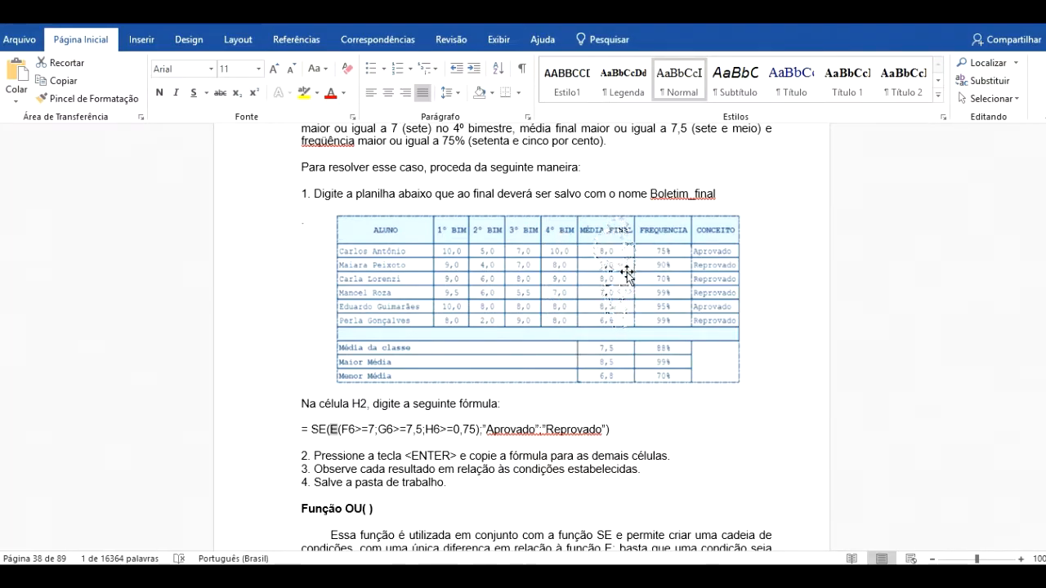
double_click(410, 424)
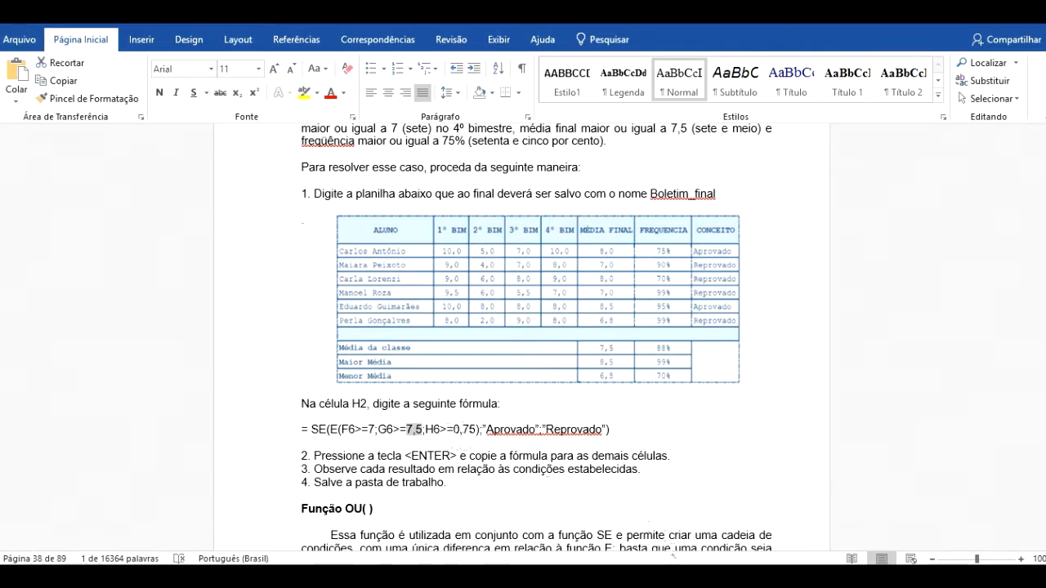
Switch to the Excel workbook and clear the old sample data from cells B1:F11
key(alt+Tab)
drag(944, 156, 671, 62)
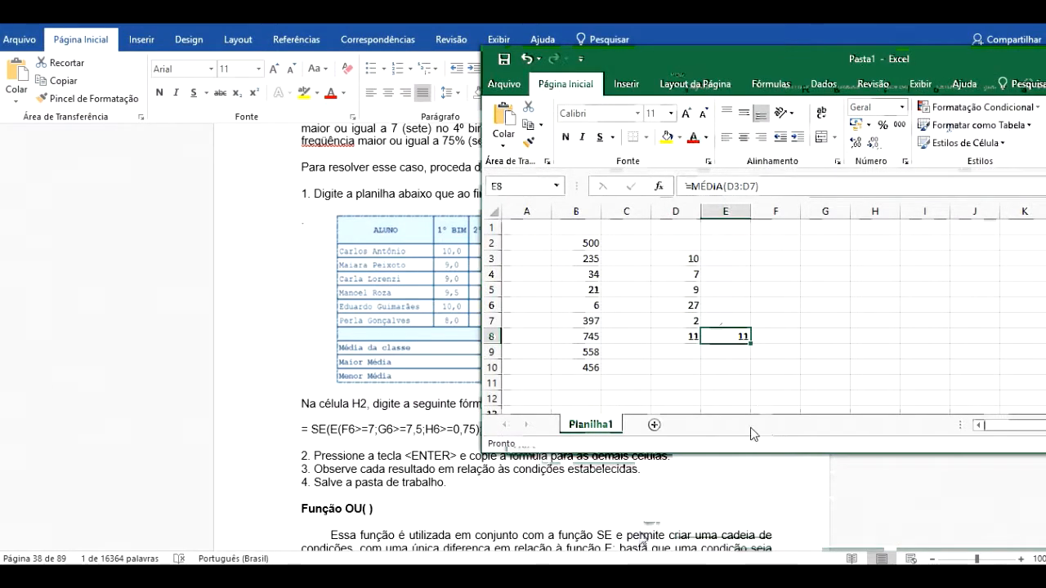
click(576, 258)
drag(576, 227, 765, 384)
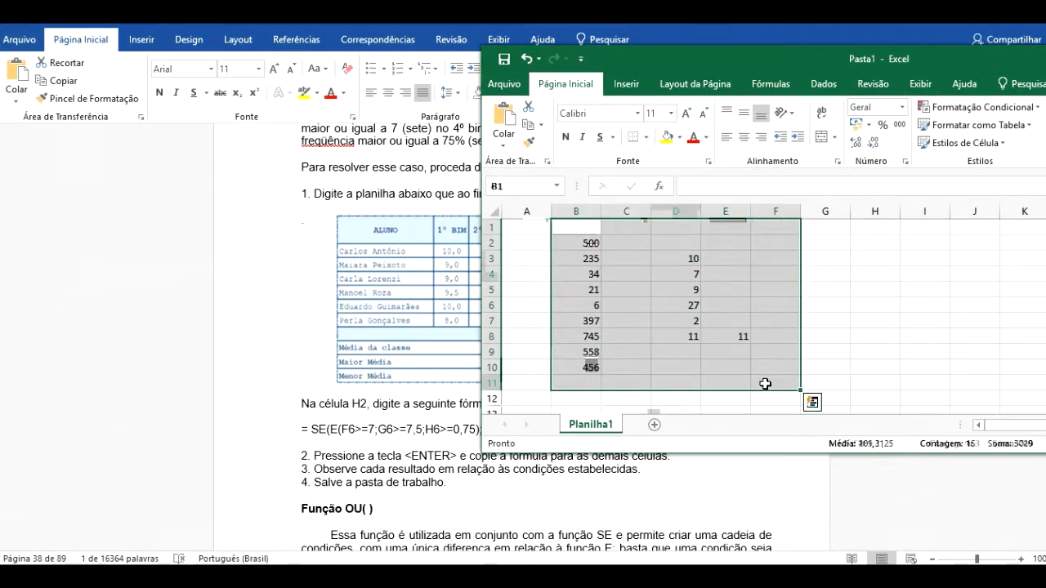
key(Delete)
Enter the first student's full name from the handout table in cell A1 and fit column A to it
drag(726, 62, 495, 308)
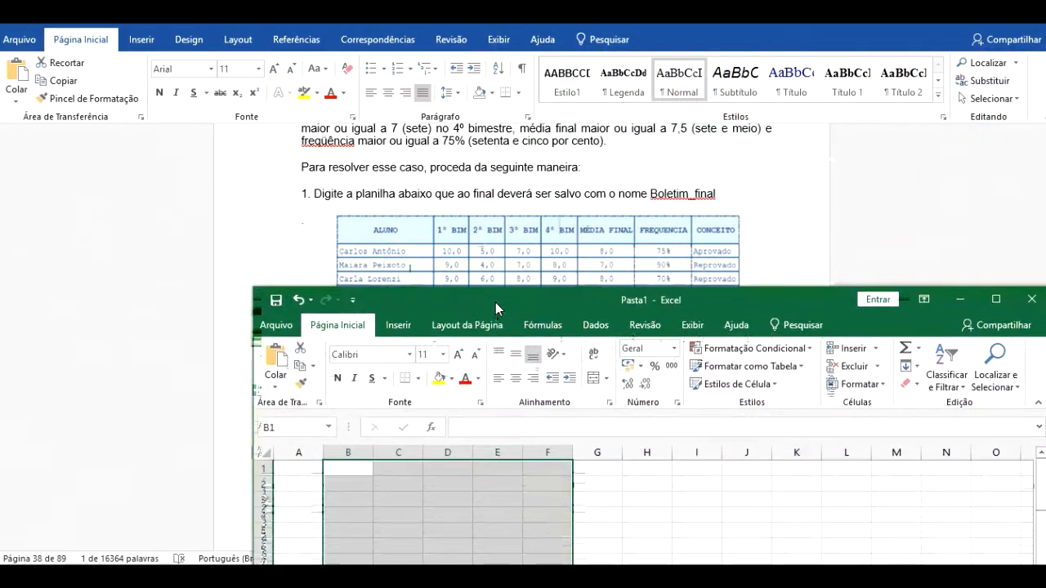
click(358, 475)
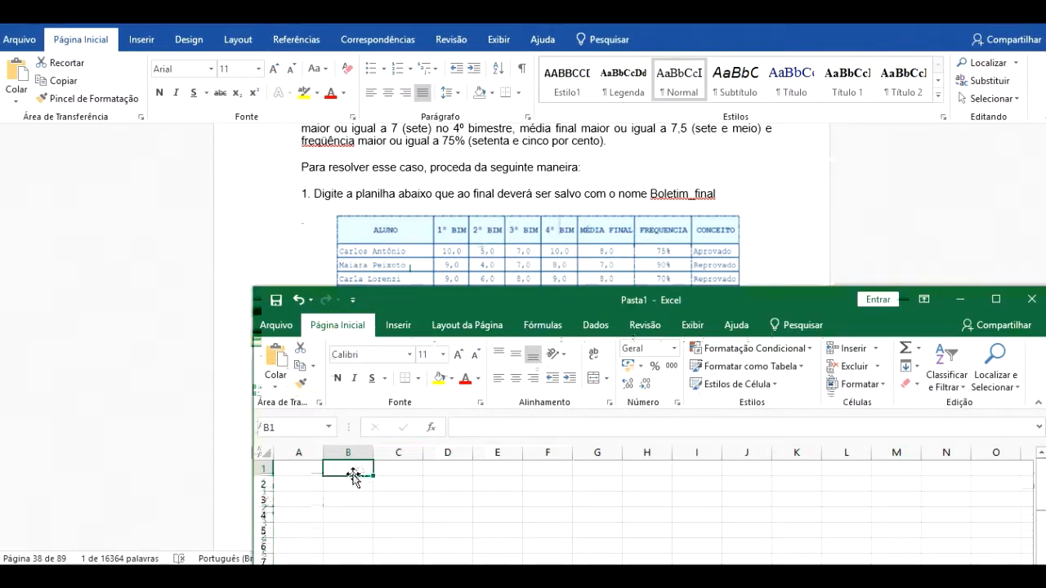
key(Left)
text(Carlos)
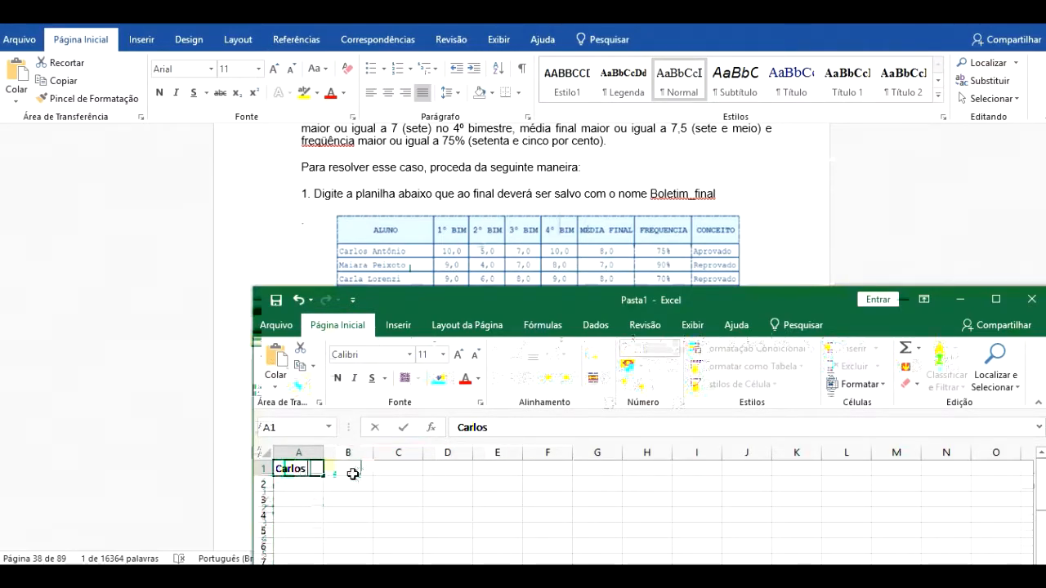
text( Antonio)
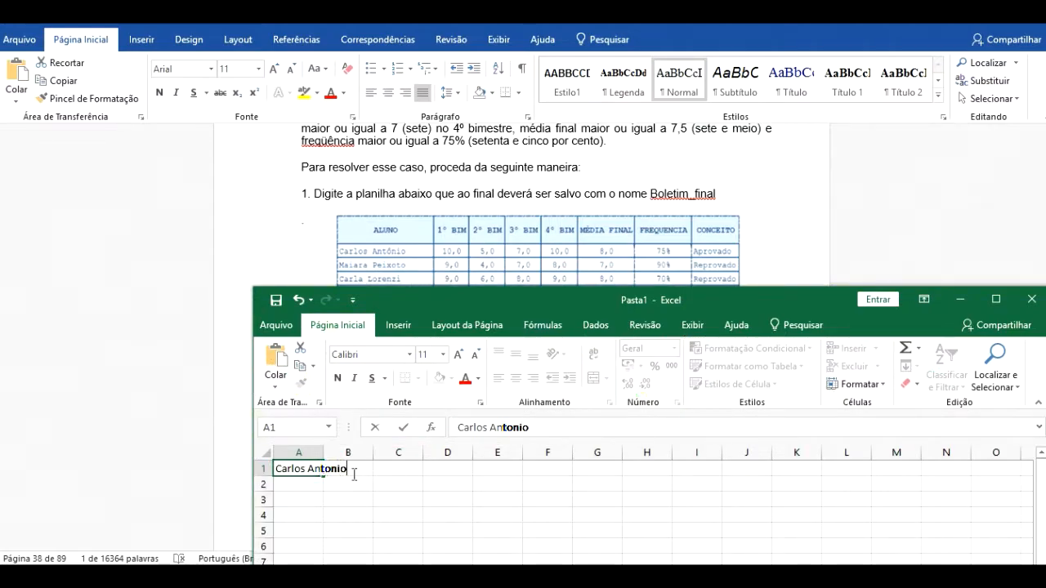
key(Return)
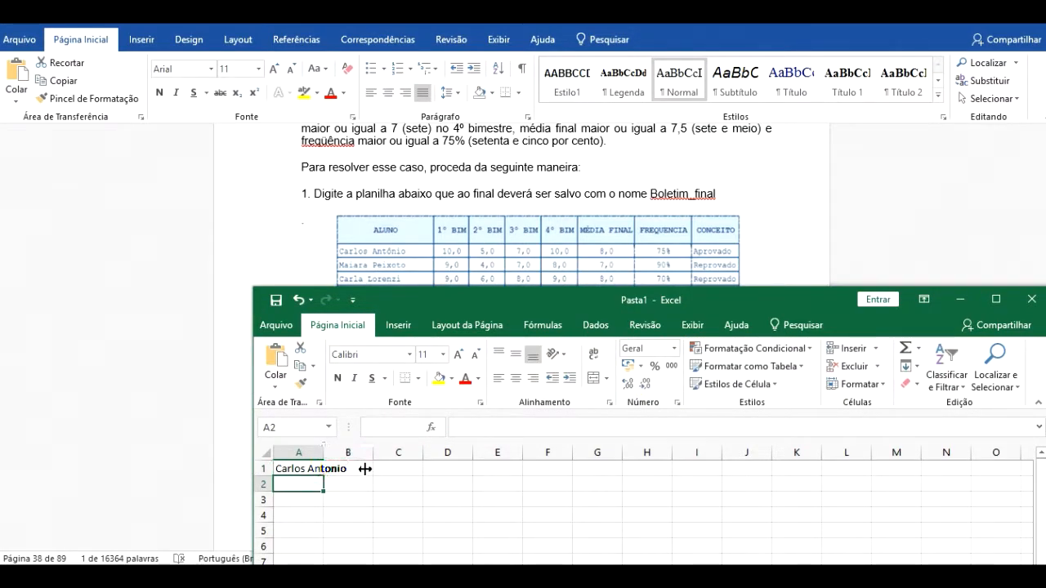
double_click(323, 453)
click(325, 453)
Enter the first student's four bimester grades, 10, 5, 7 and 10, in cells B1 to E1
click(372, 469)
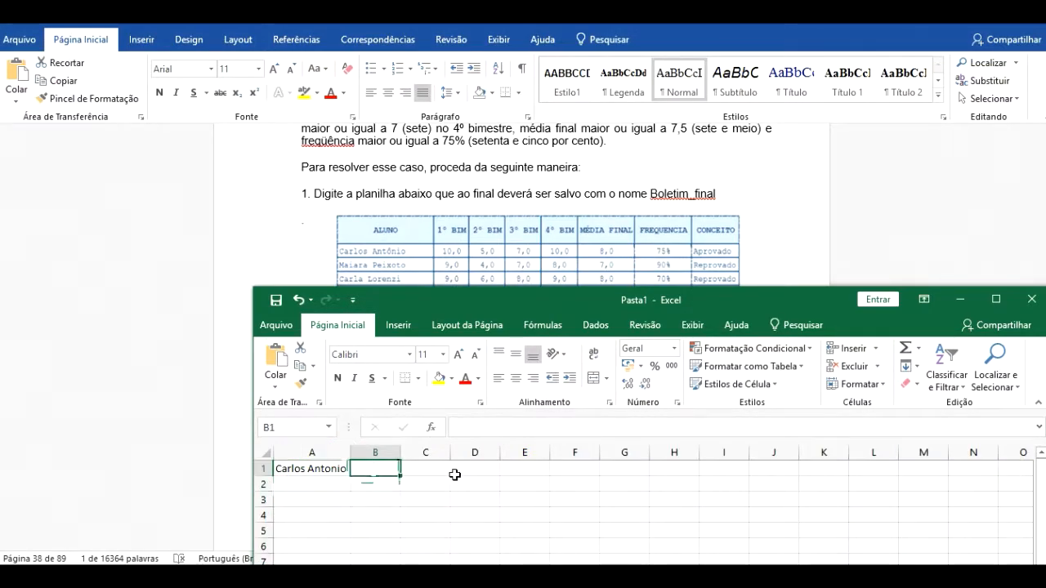
text(10)
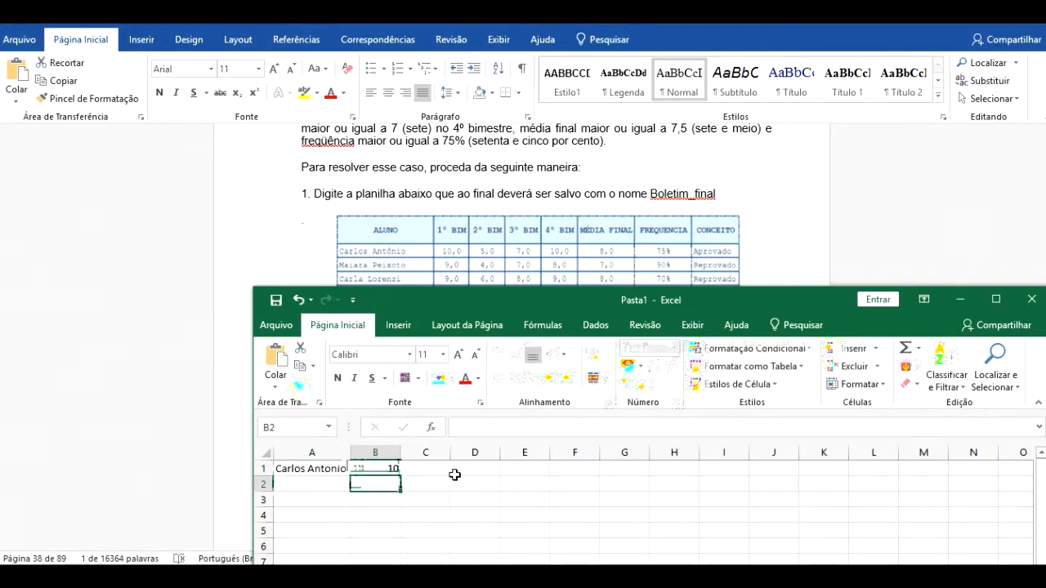
key(Tab)
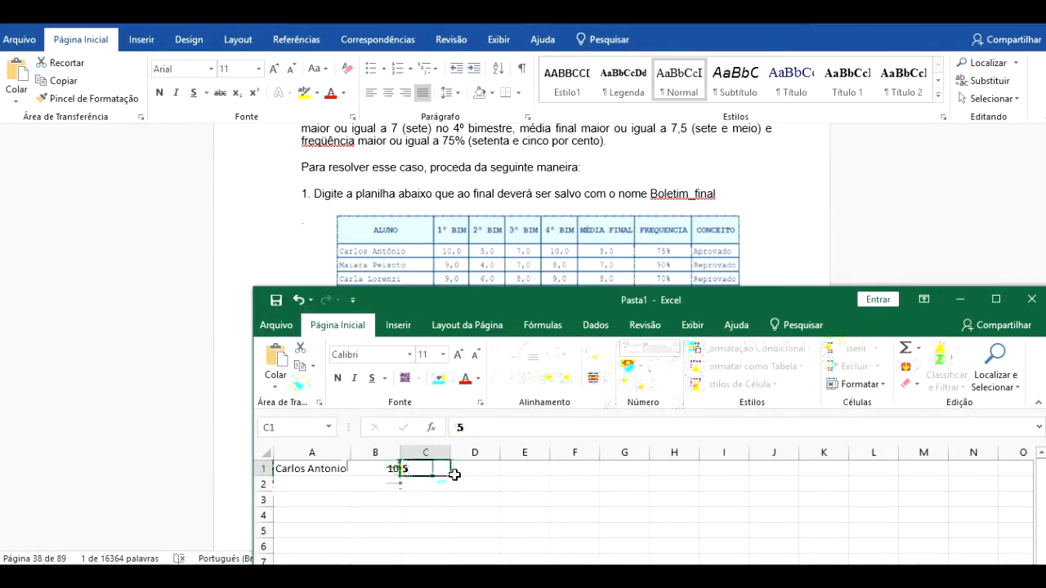
key(Tab)
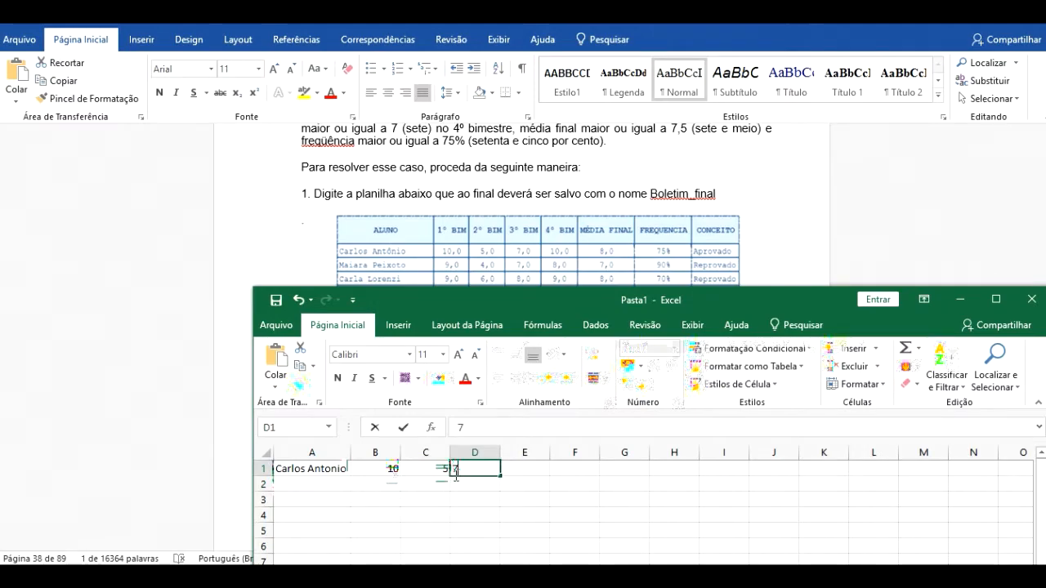
text(7)
key(Tab)
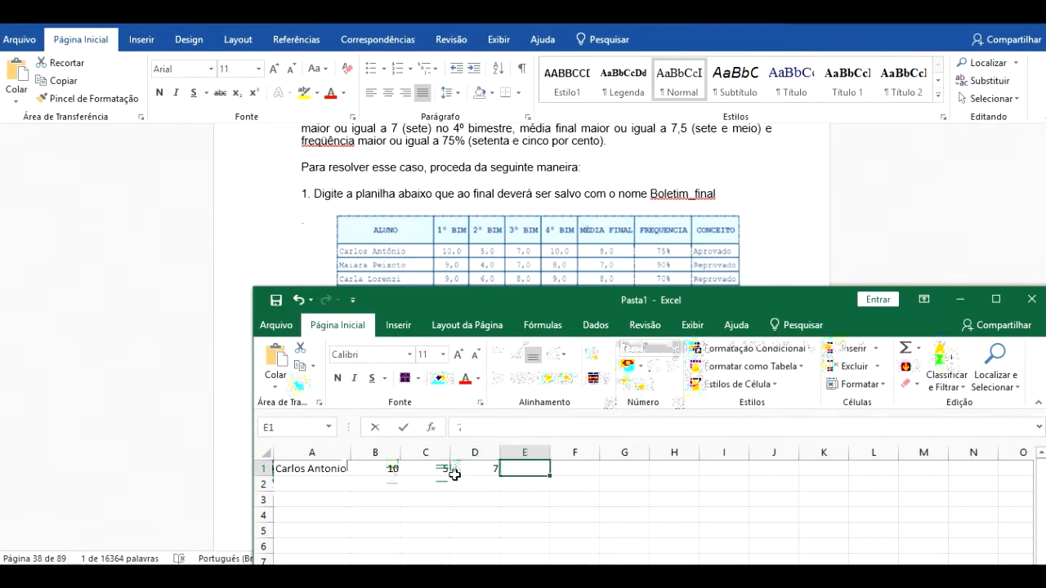
text(10)
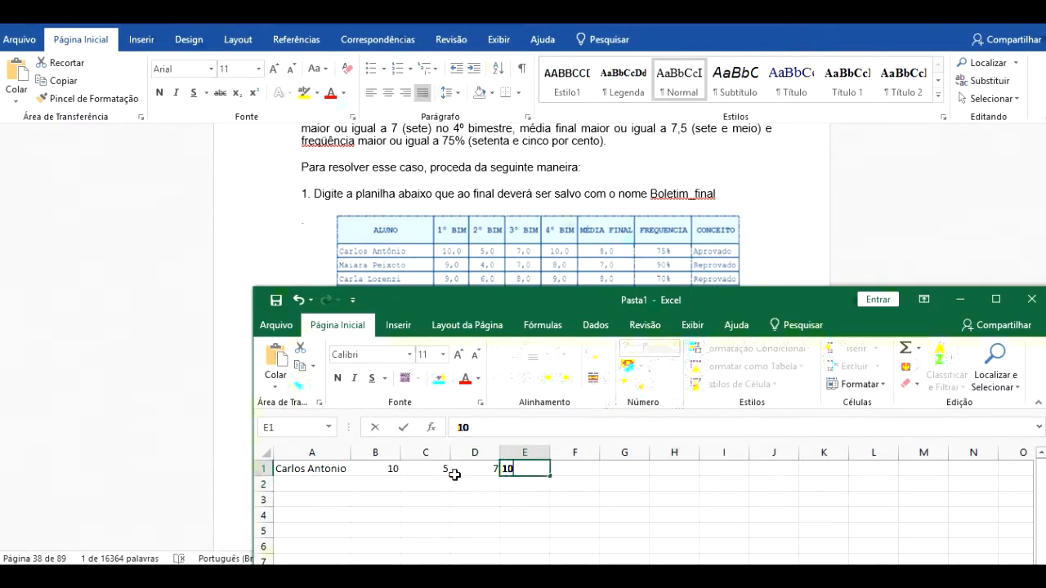
key(Return)
Calculate the average of grades B1:E1 in cell F1 with the Média function and inspect the resulting formula
key(Up)
key(Left)
key(Left)
key(Left)
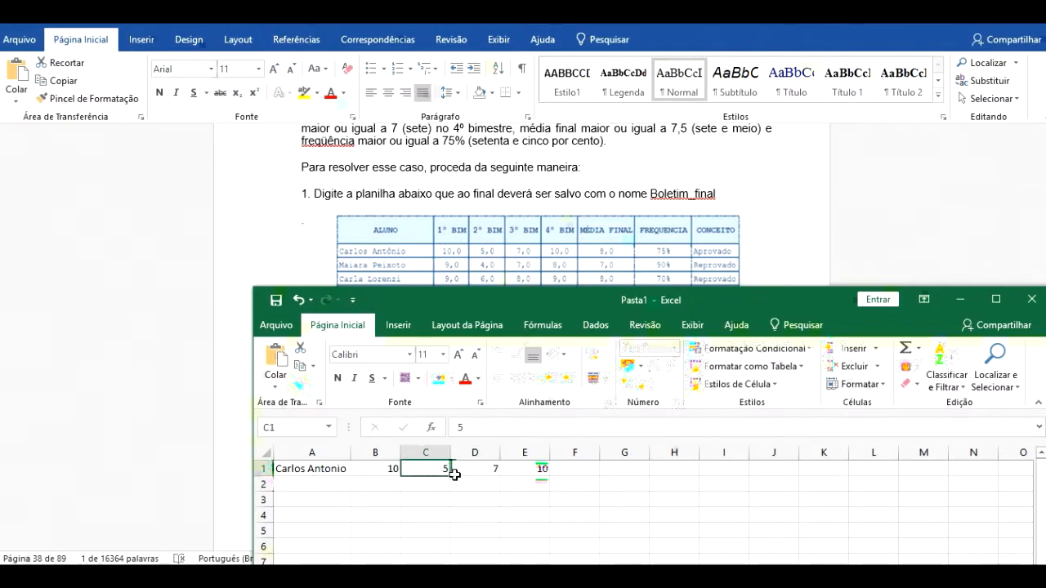
key(shift+Right)
key(shift+Right)
key(shift+Right)
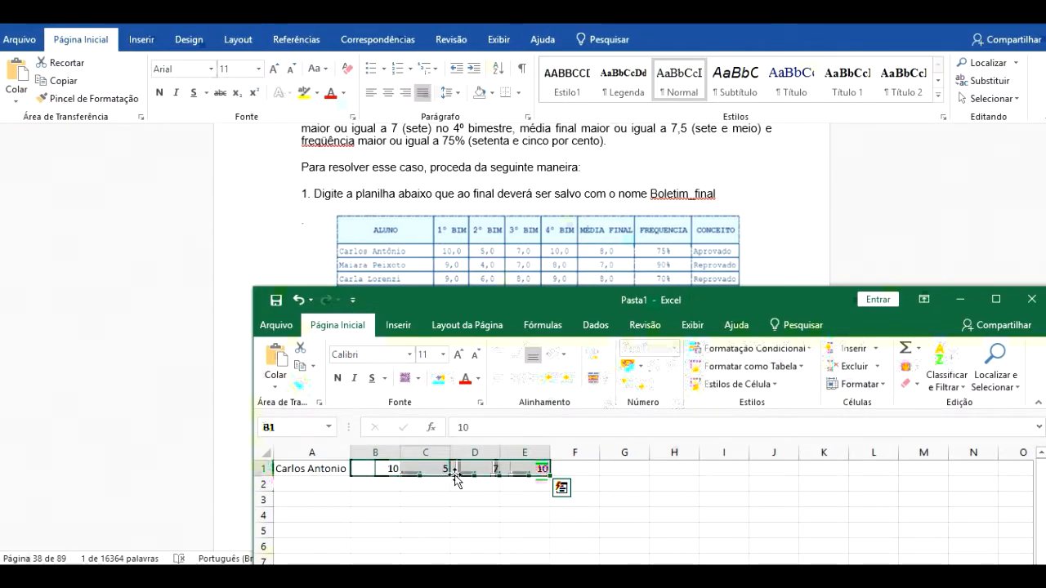
click(917, 348)
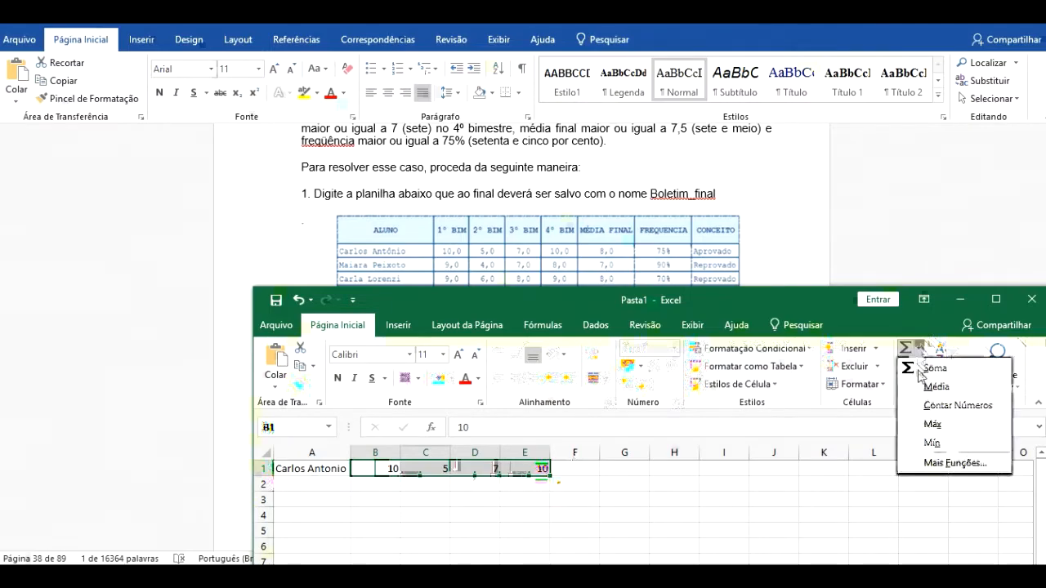
click(935, 387)
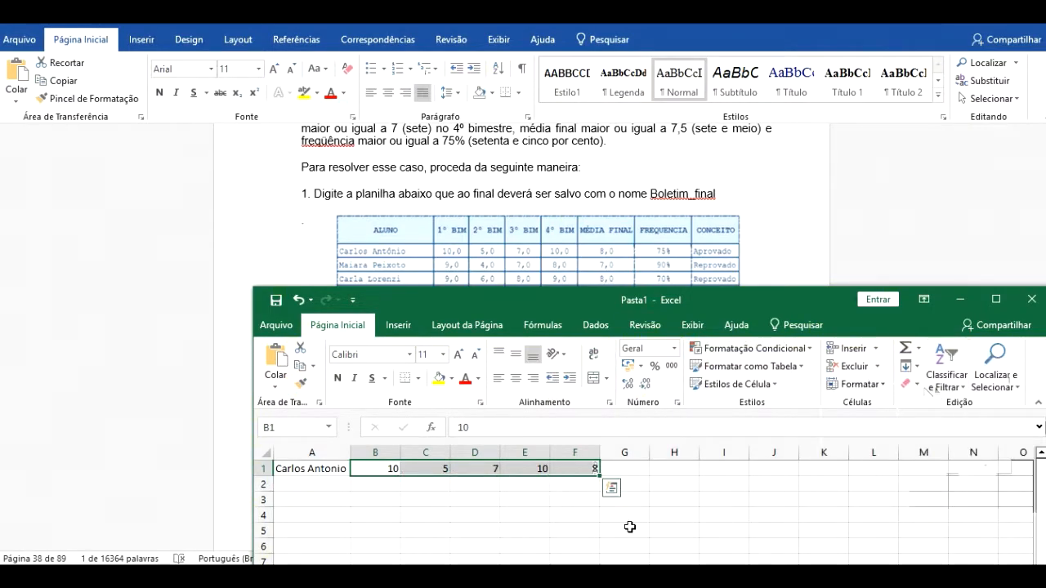
click(575, 513)
click(575, 469)
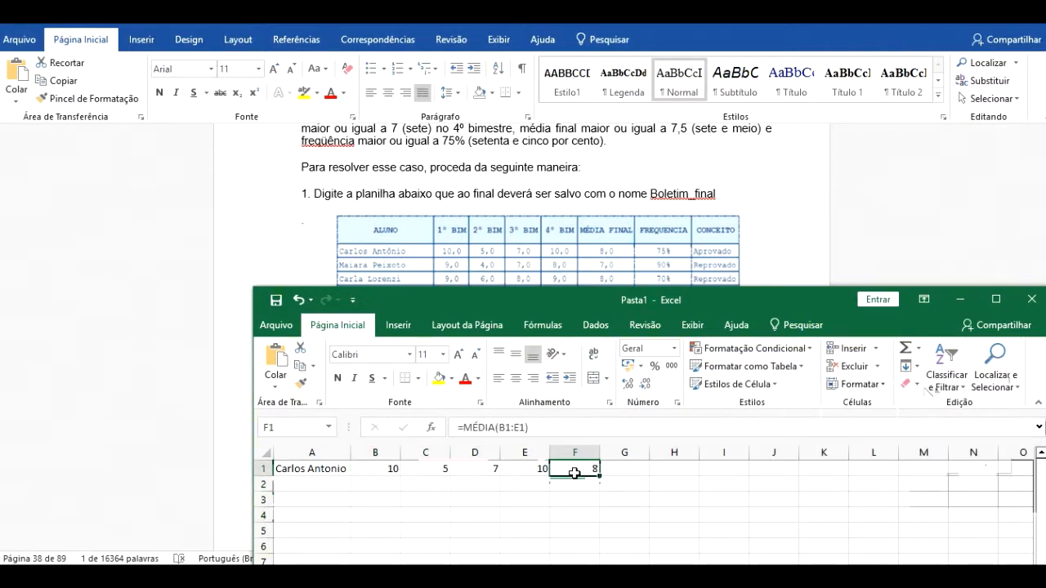
Enter the student's attendance in cell G1 as 75% using the percentage format
click(629, 471)
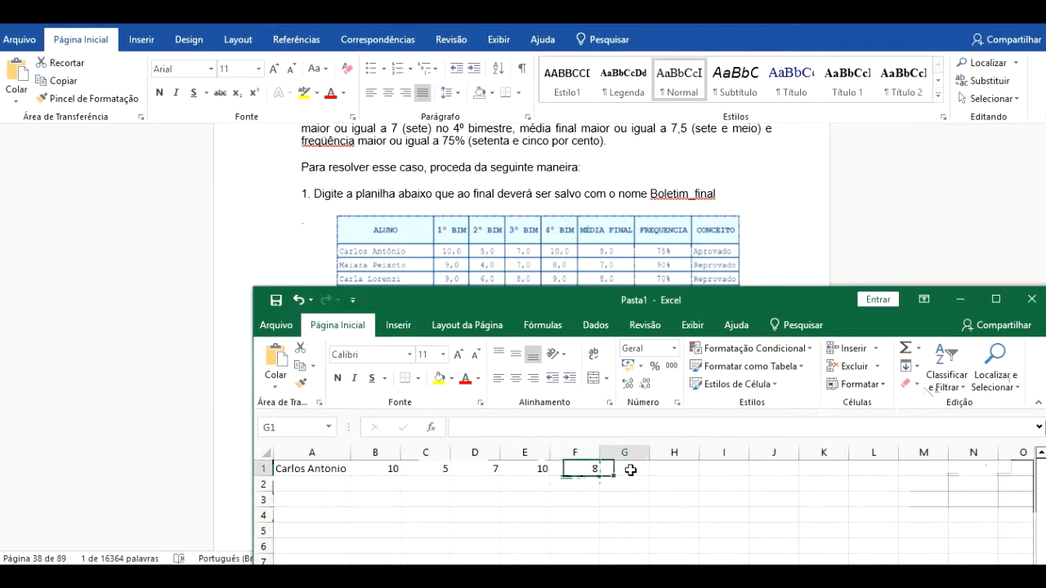
text(75)
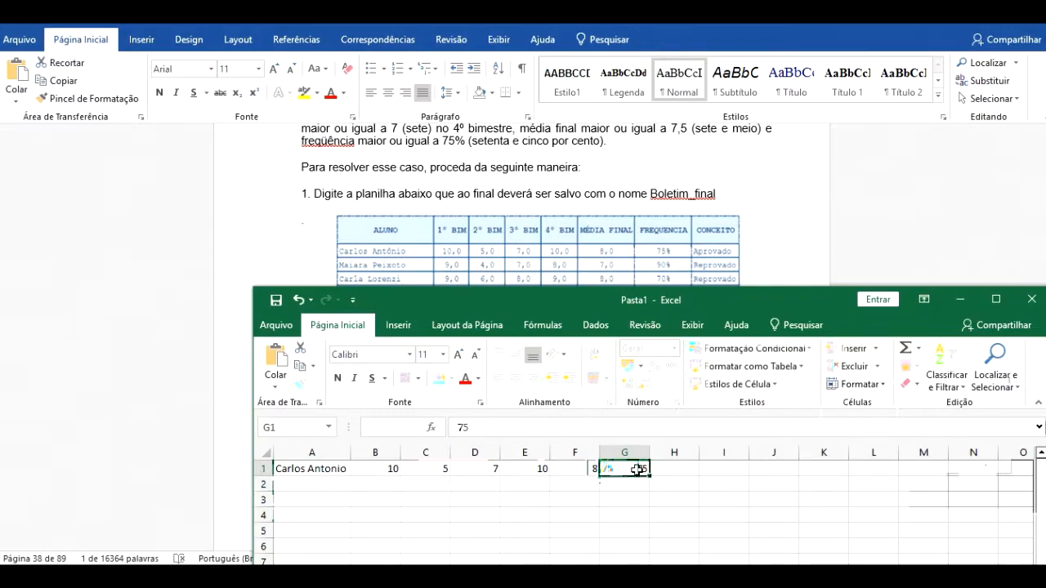
key(ctrl+Return)
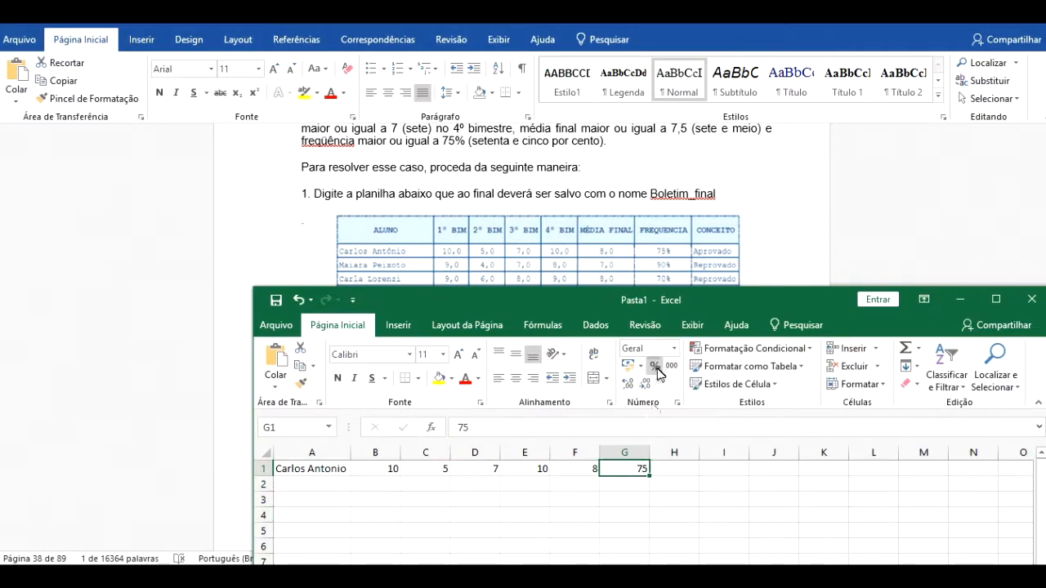
click(655, 367)
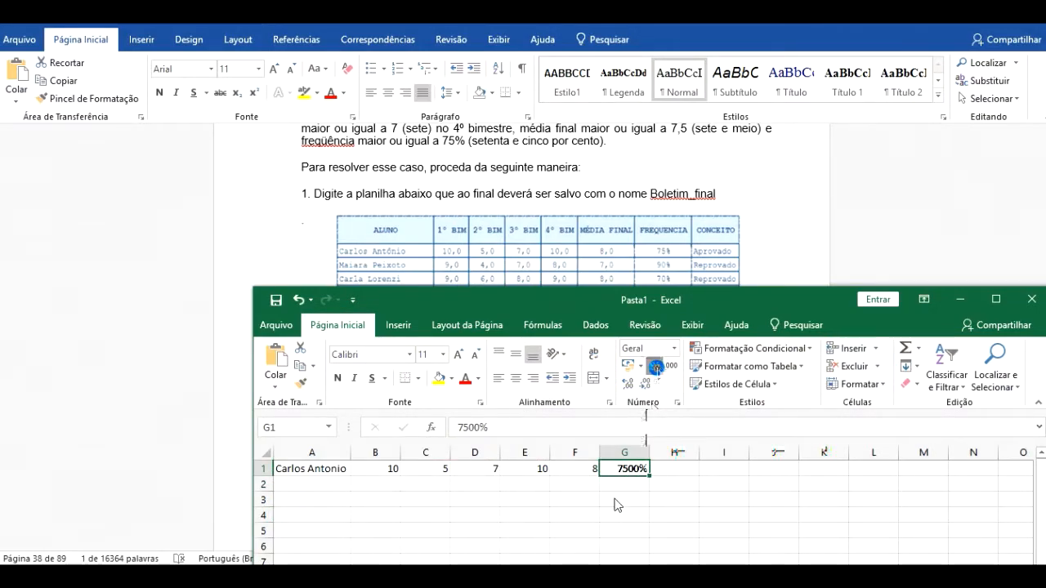
text(75)
key(Return)
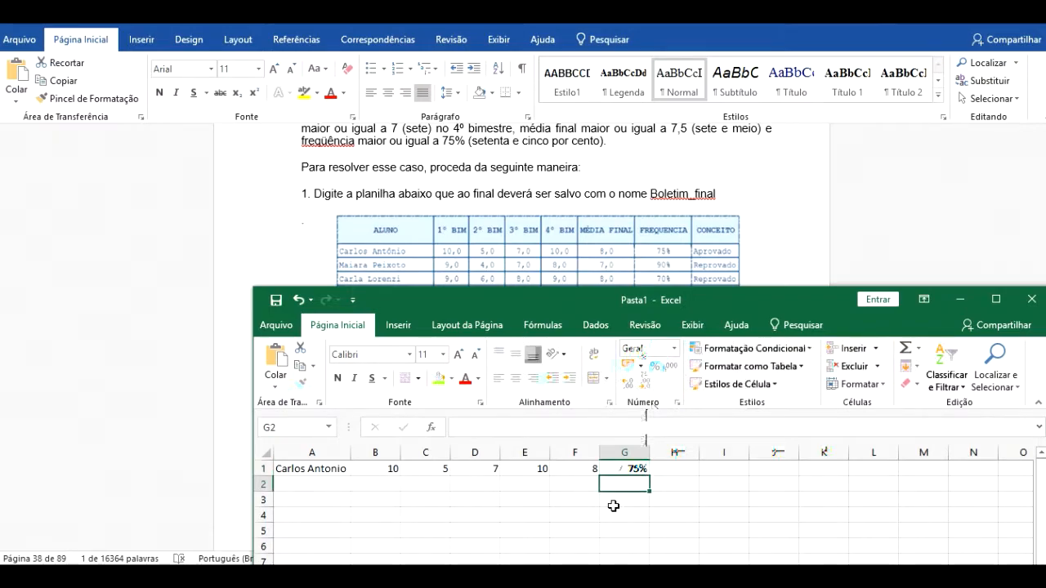
Begin a formula in cell H1, and move and shorten the Excel window to uncover the handout's SE(E(...)) formula
click(688, 471)
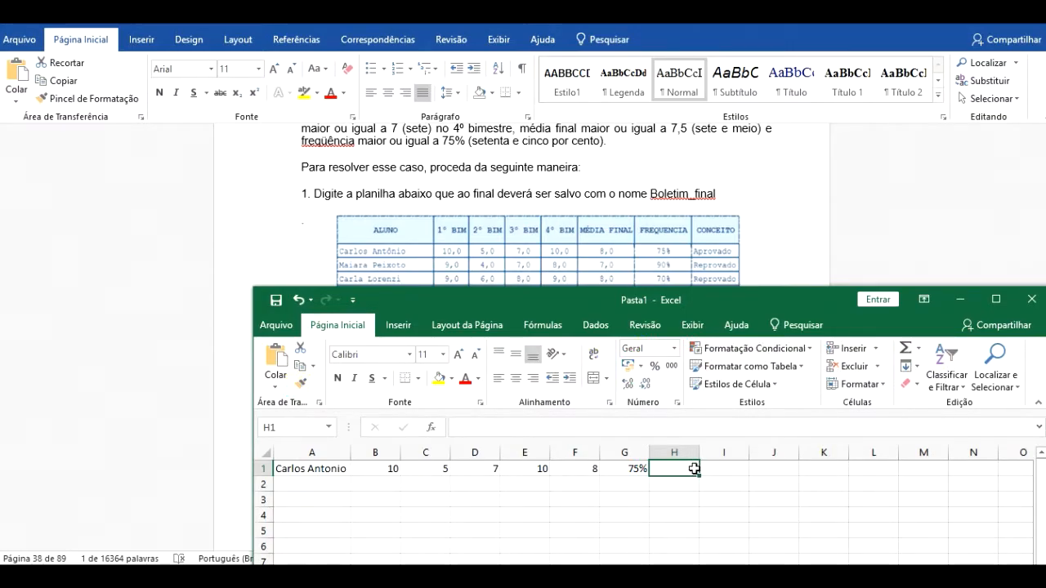
key(Left)
key(Left)
key(Left)
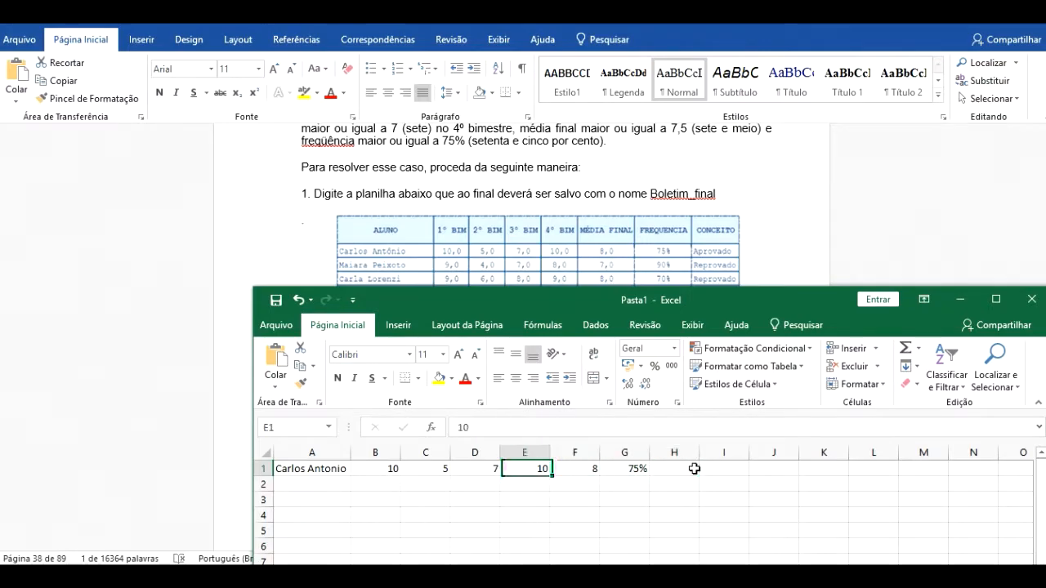
key(Right)
key(Right)
key(Right)
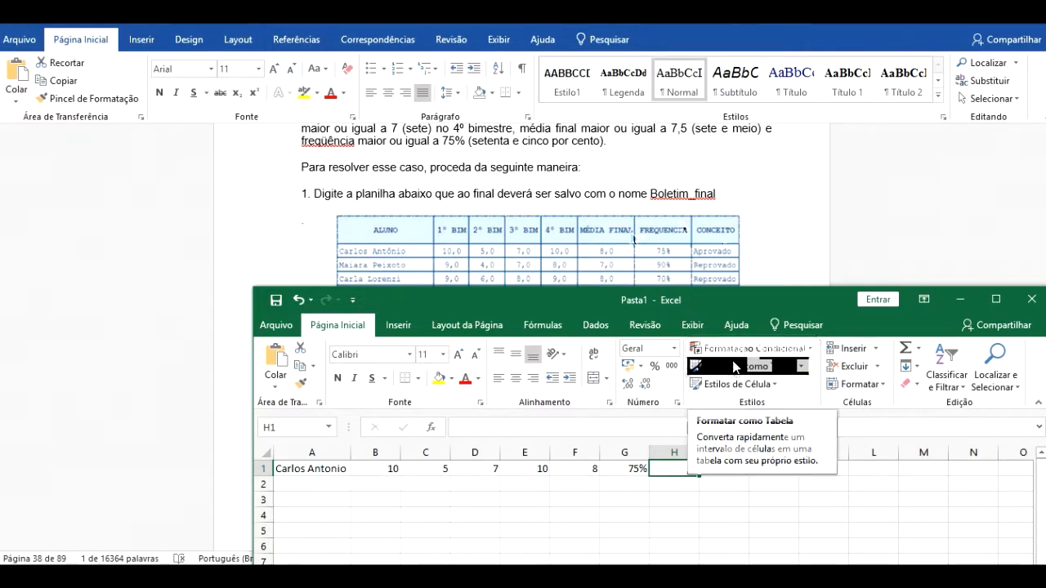
text(=)
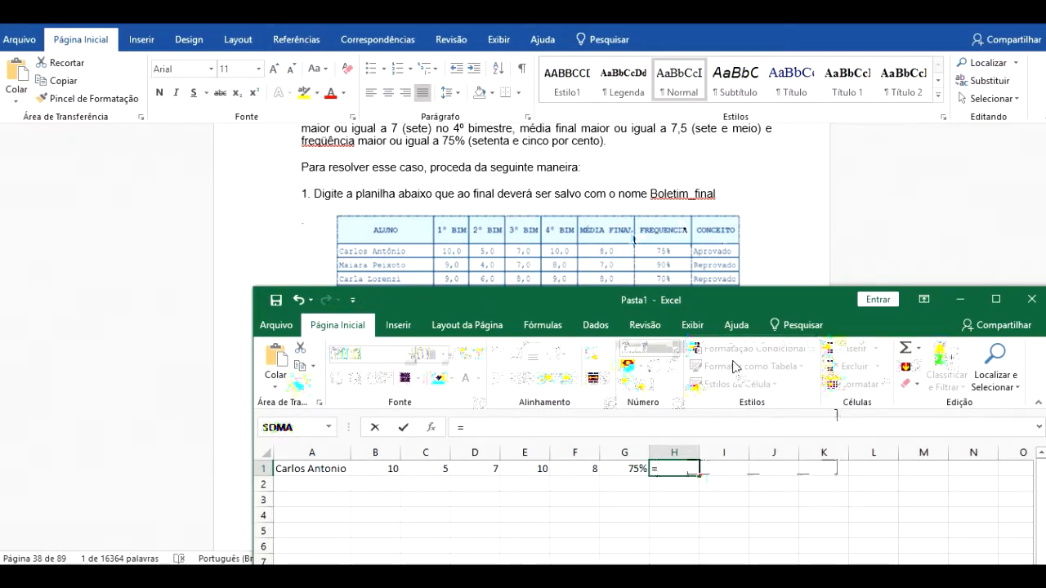
drag(751, 303, 871, 25)
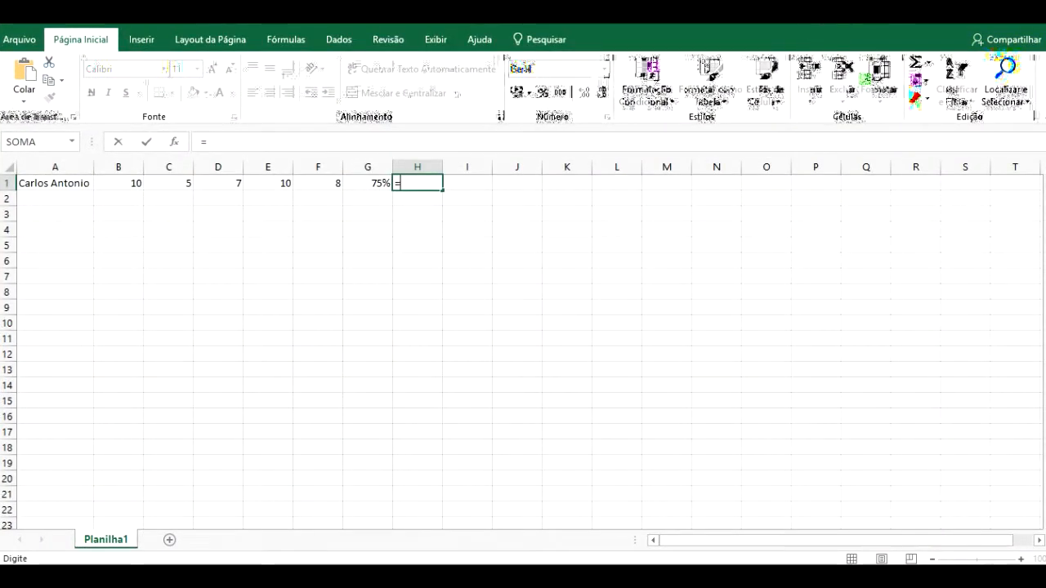
drag(872, 18, 912, 284)
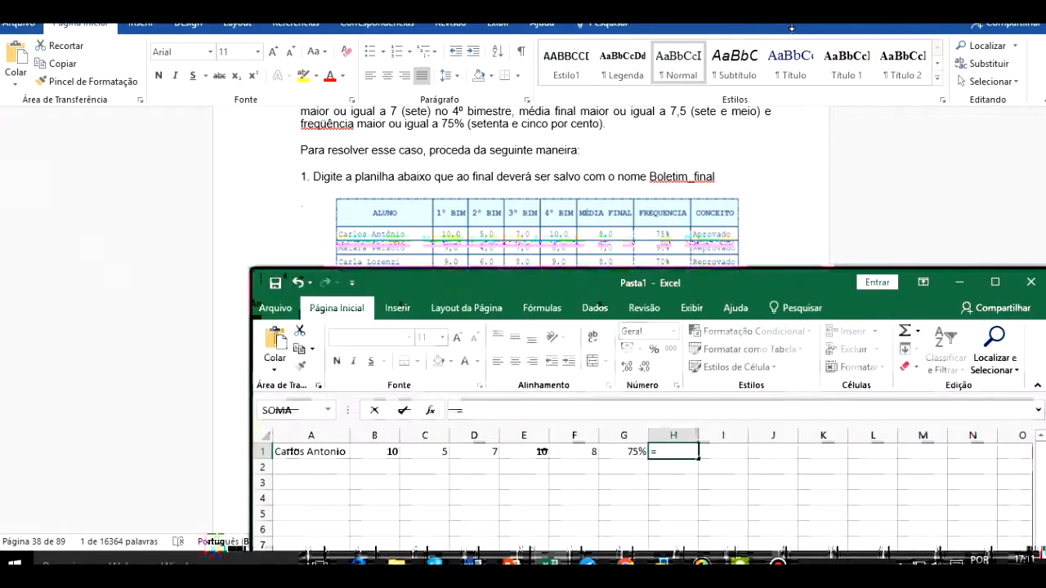
drag(789, 278, 971, 69)
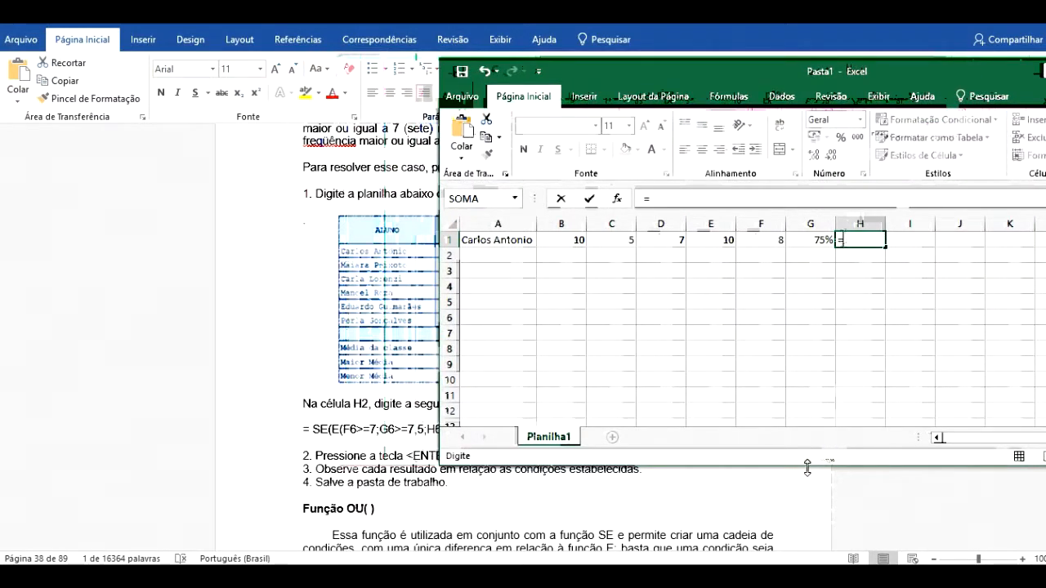
drag(788, 466, 783, 385)
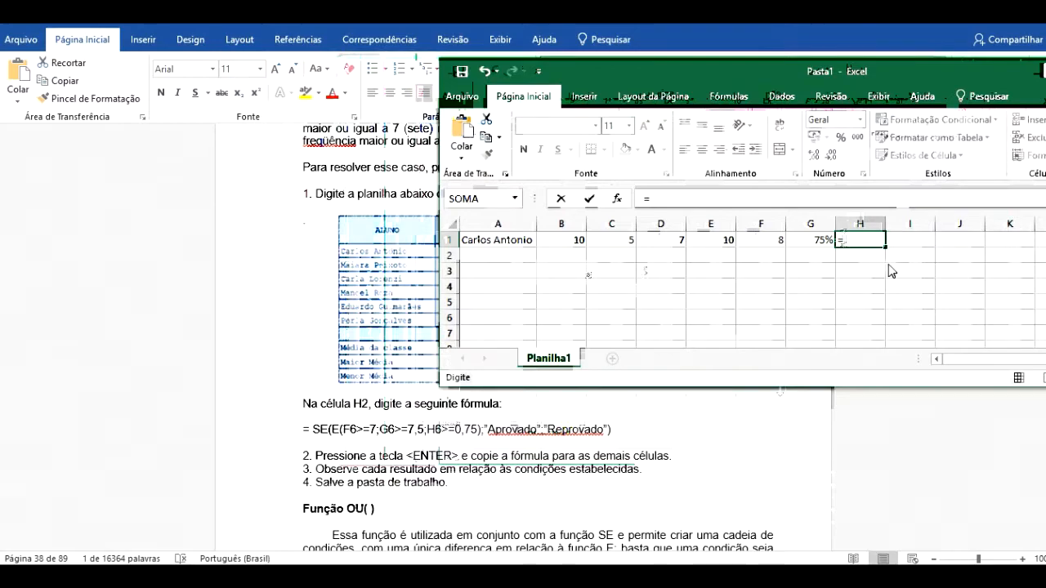
Write the SE function with a nested E function in H1, using E1>=7 as the first condition
text(se)
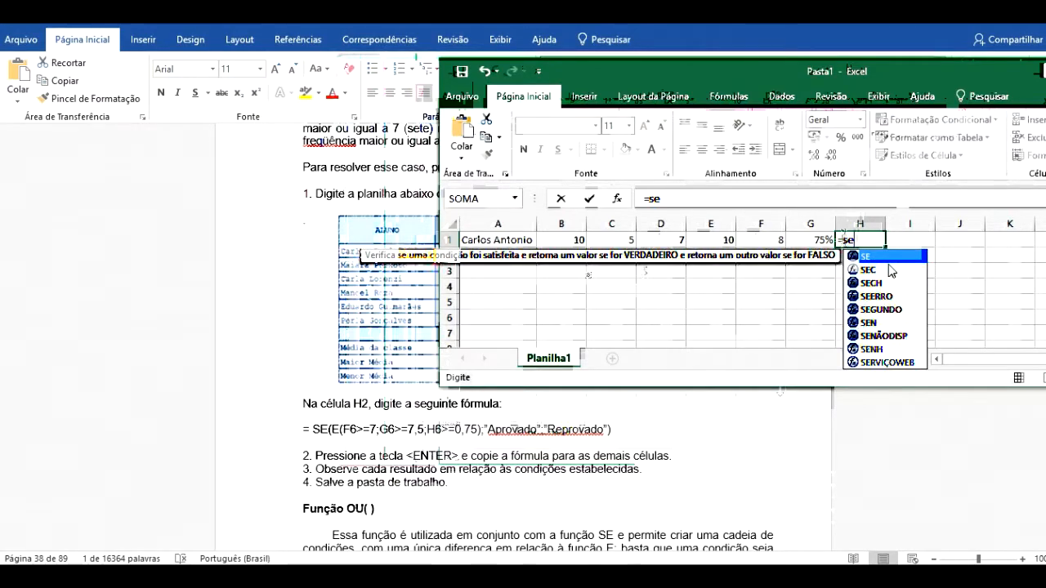
text(()
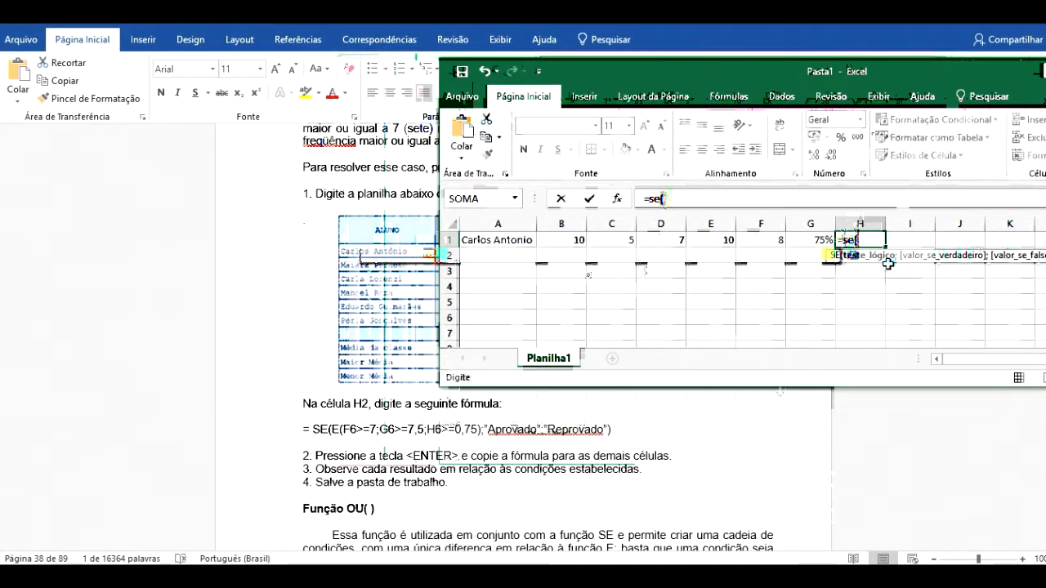
text(E)
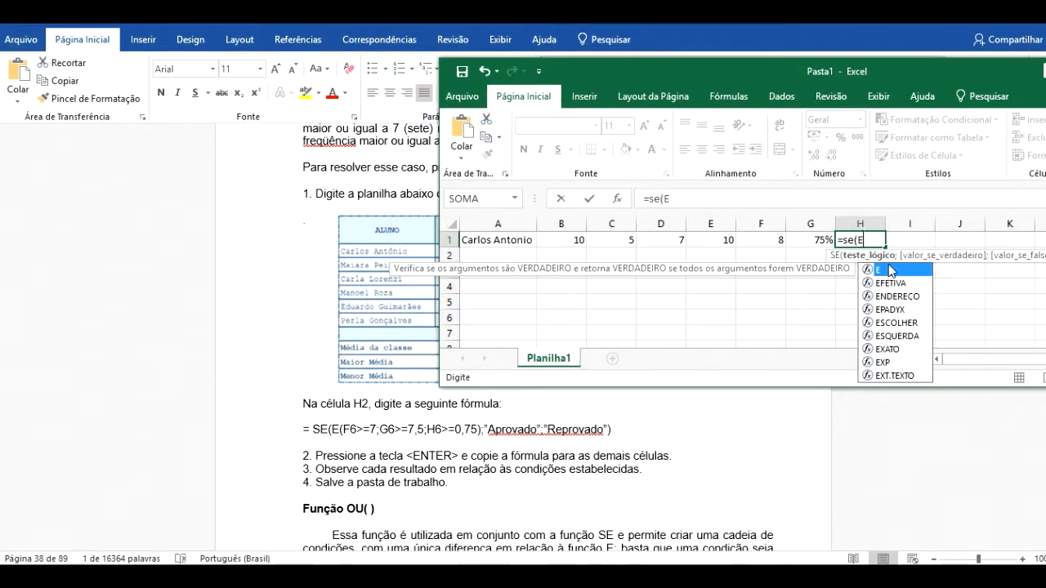
text(()
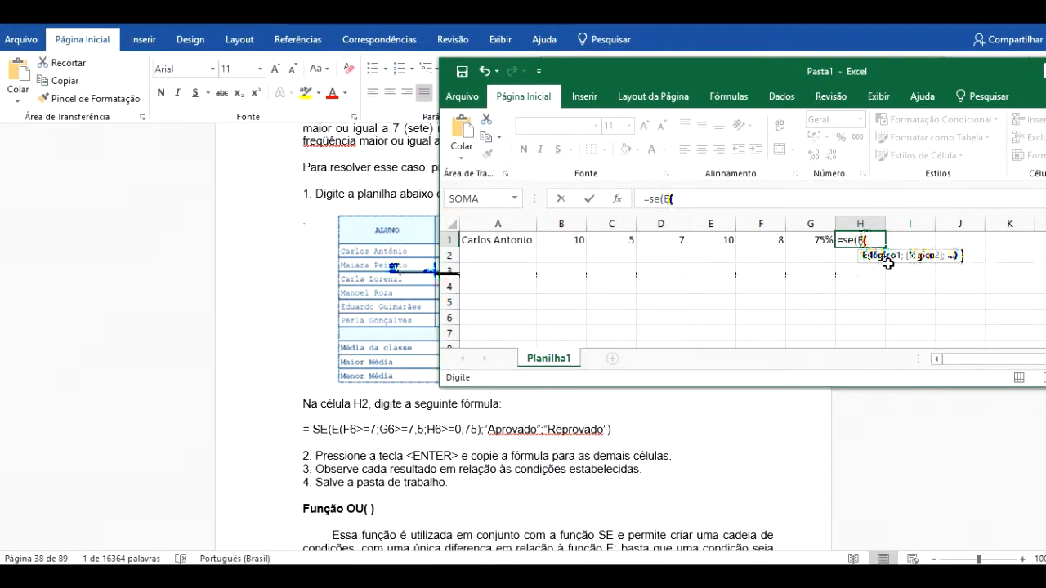
click(719, 245)
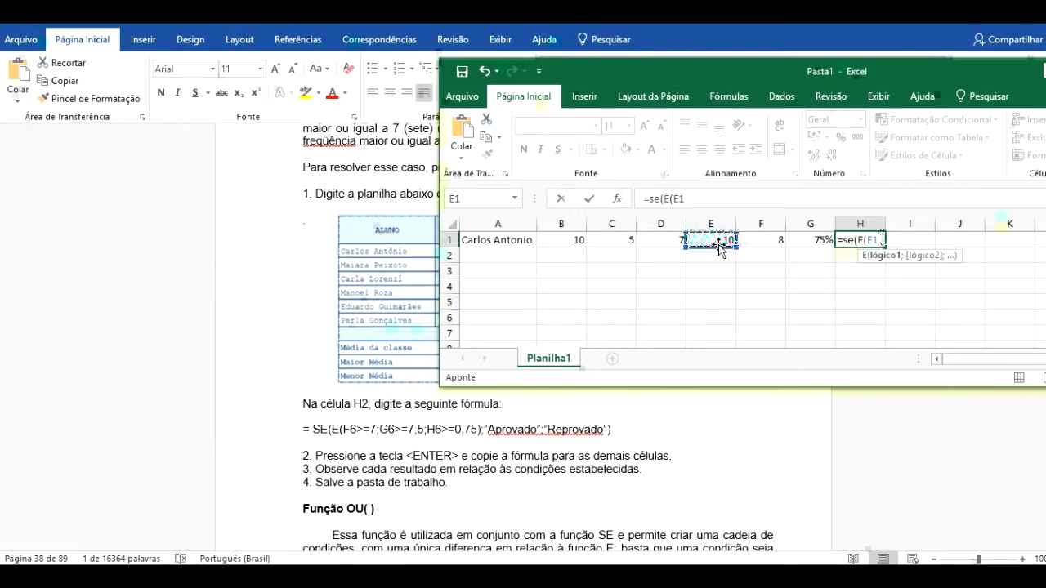
text(>)
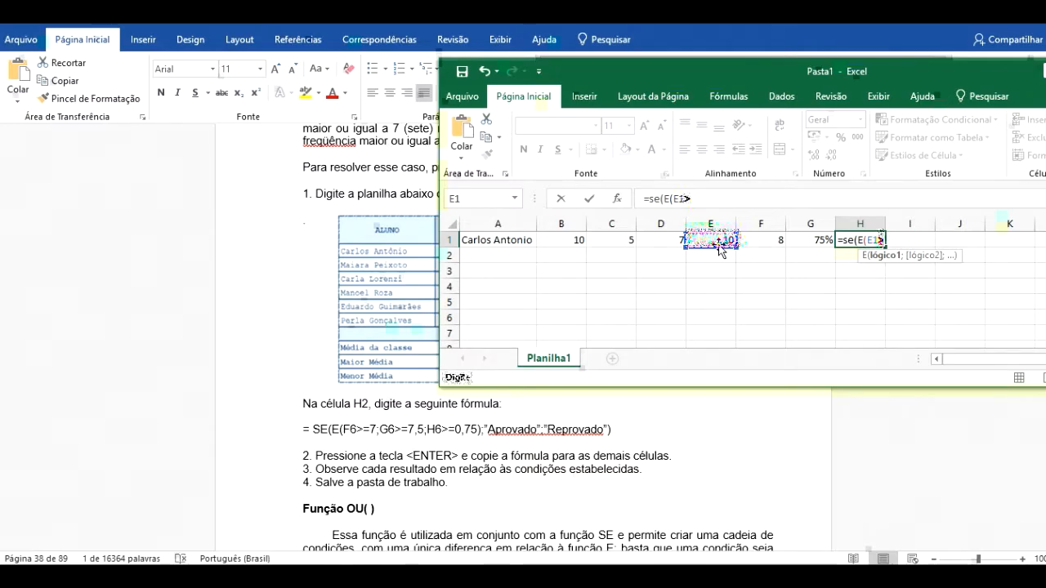
text(=)
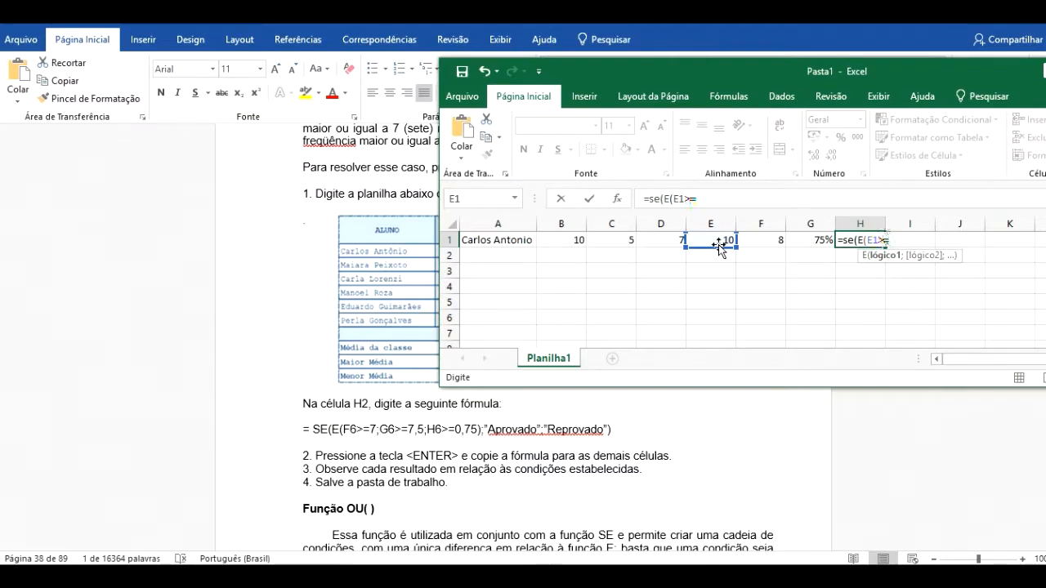
text(7;)
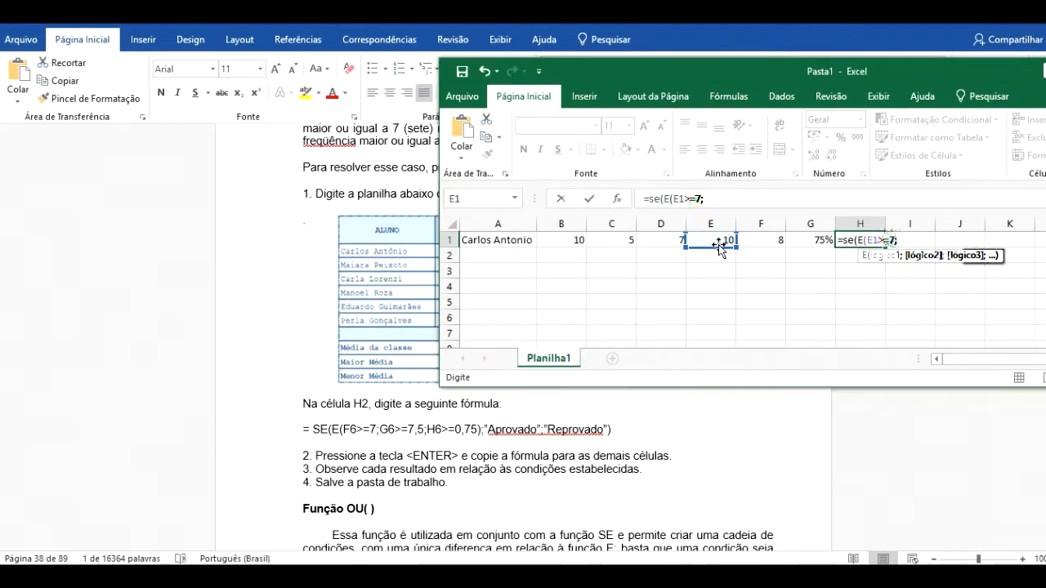
Add F1>=7,5 as the second condition of the nested E function in H1
click(767, 243)
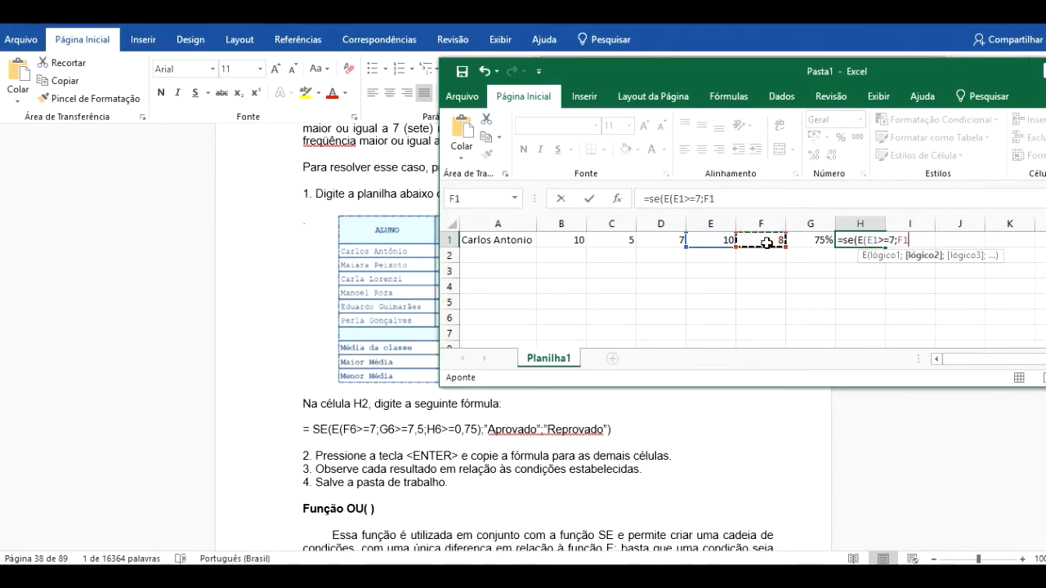
text(>=)
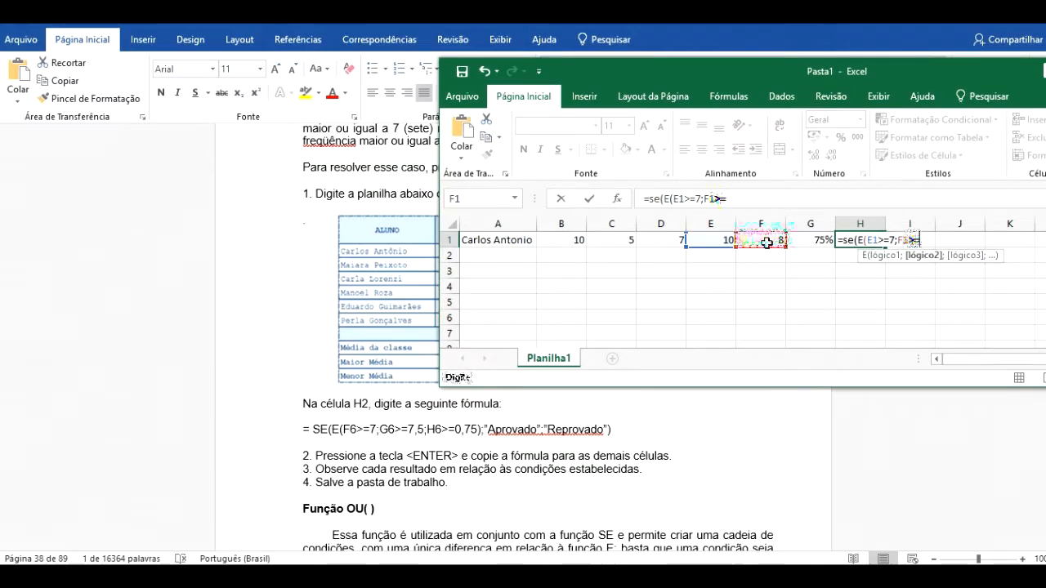
text(7,5)
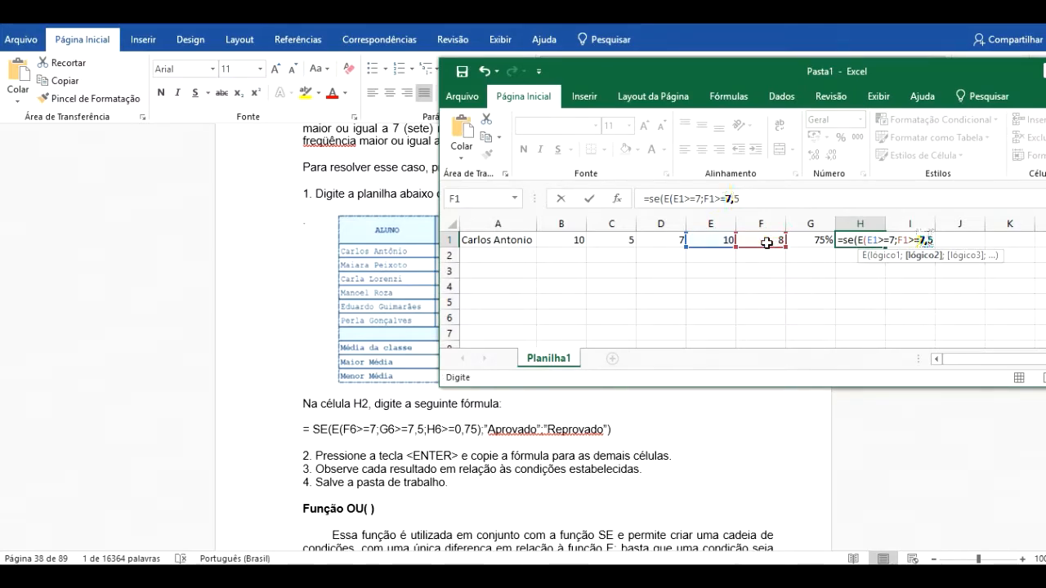
Add G1>=0,75 as the third condition and close the nested E function in the H1 formula
text(;)
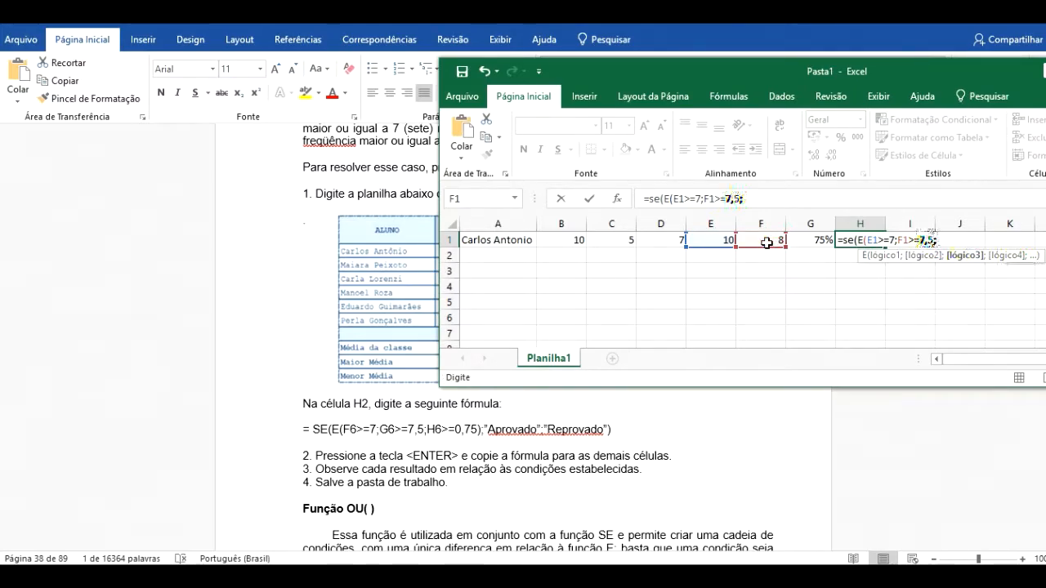
click(809, 240)
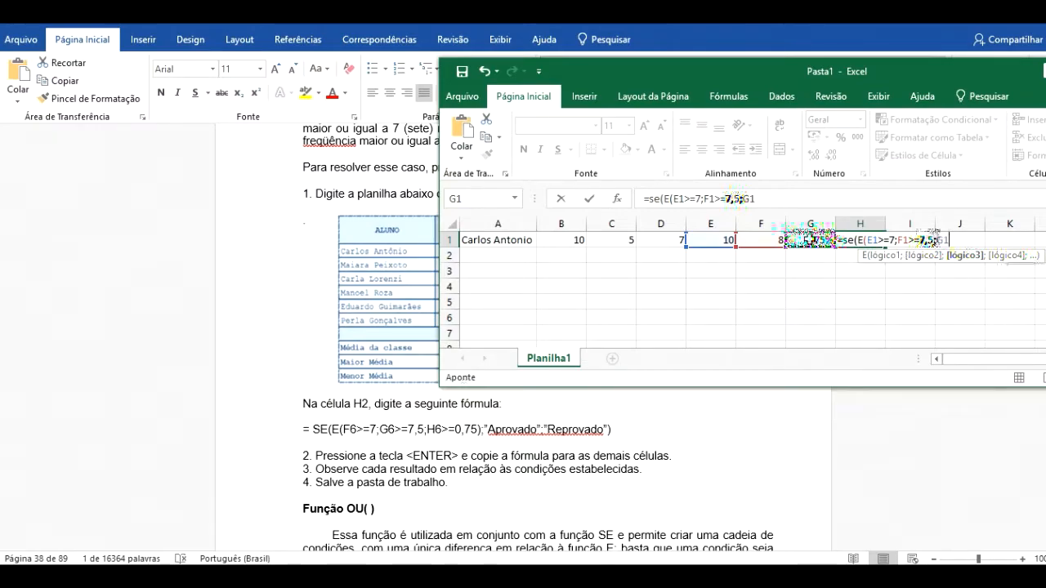
text(>)
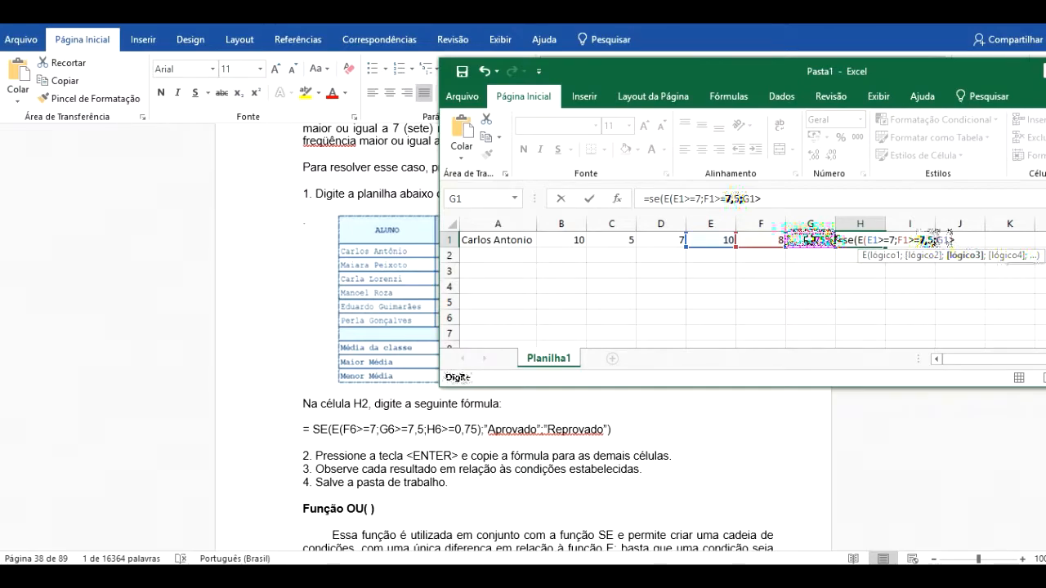
text(=0M7)
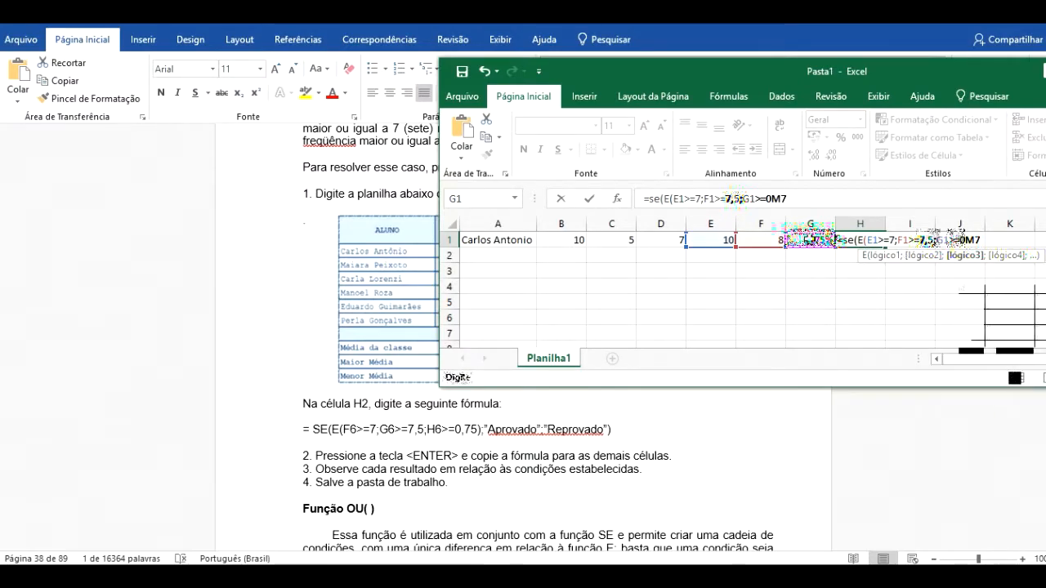
key(BackSpace)
key(BackSpace)
text(,75)
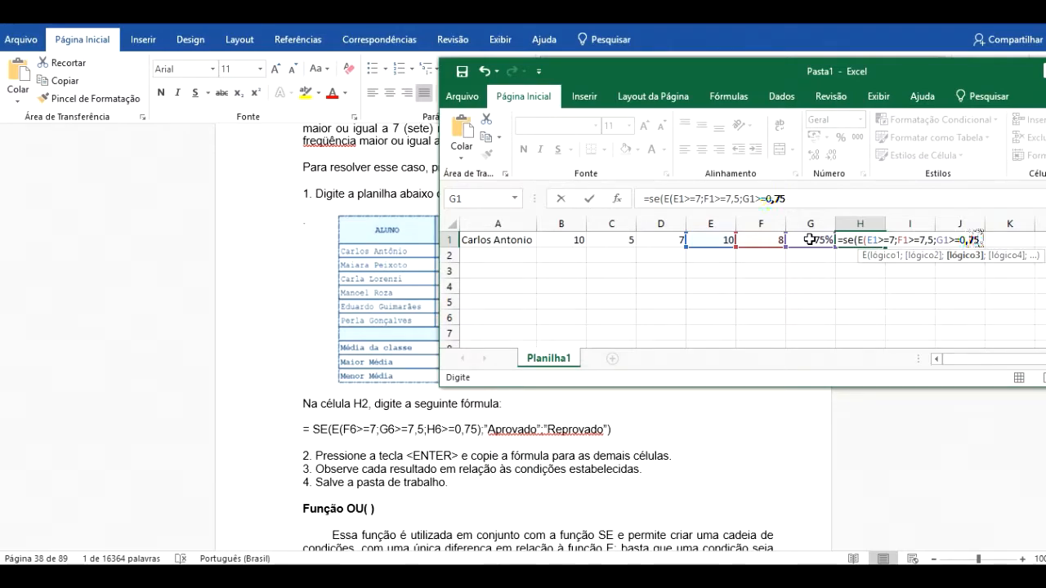
text())
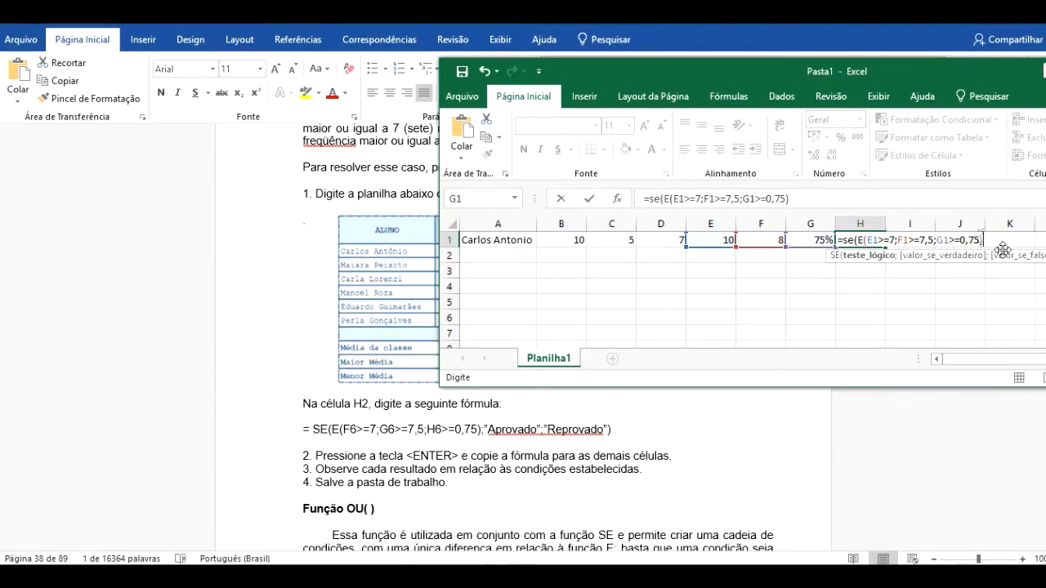
Complete the SE formula in H1 with "Aprovado" as the true result and "Reprovado" as the false result
text(;)
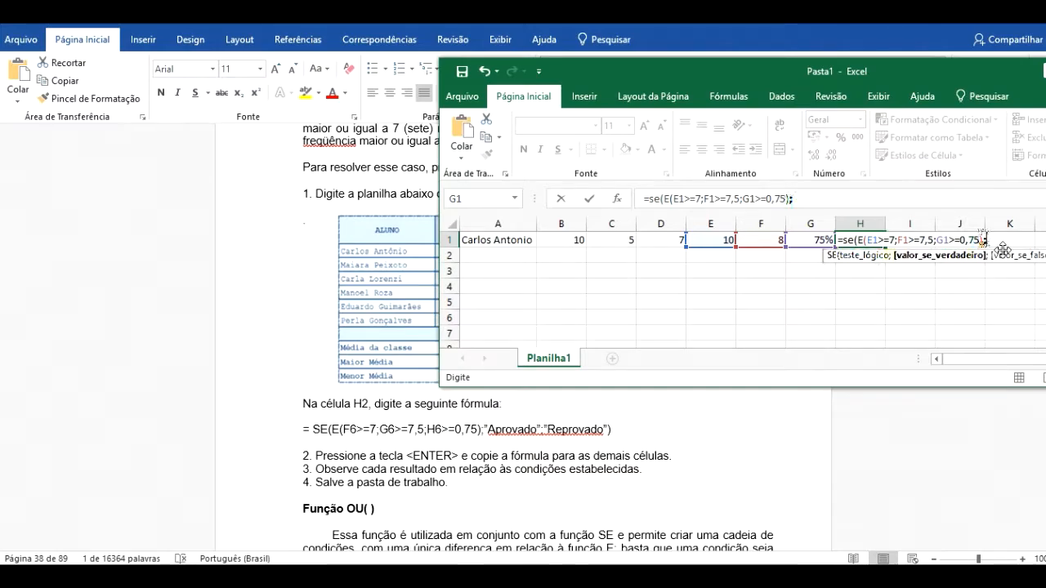
text(")
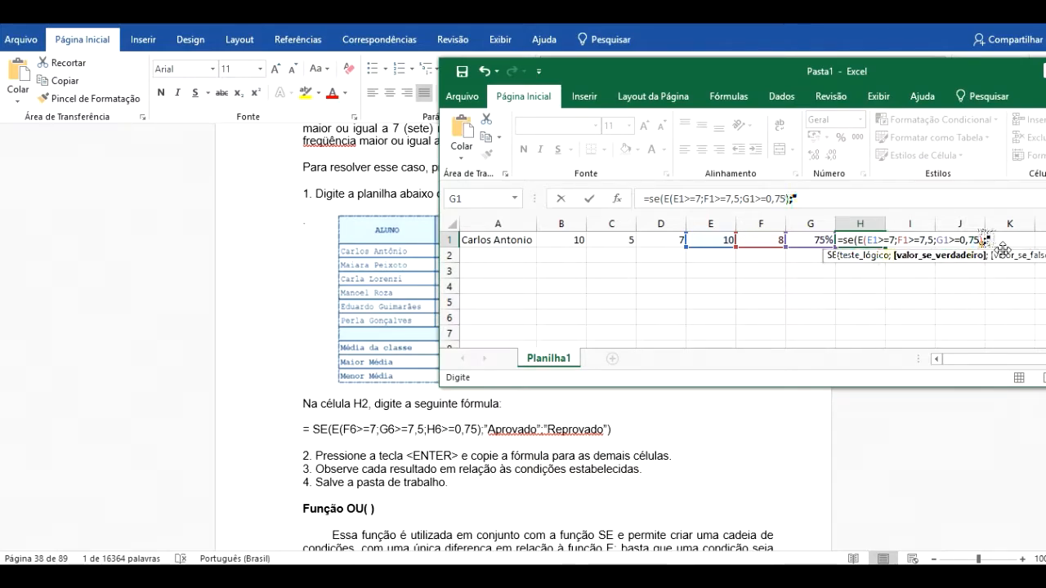
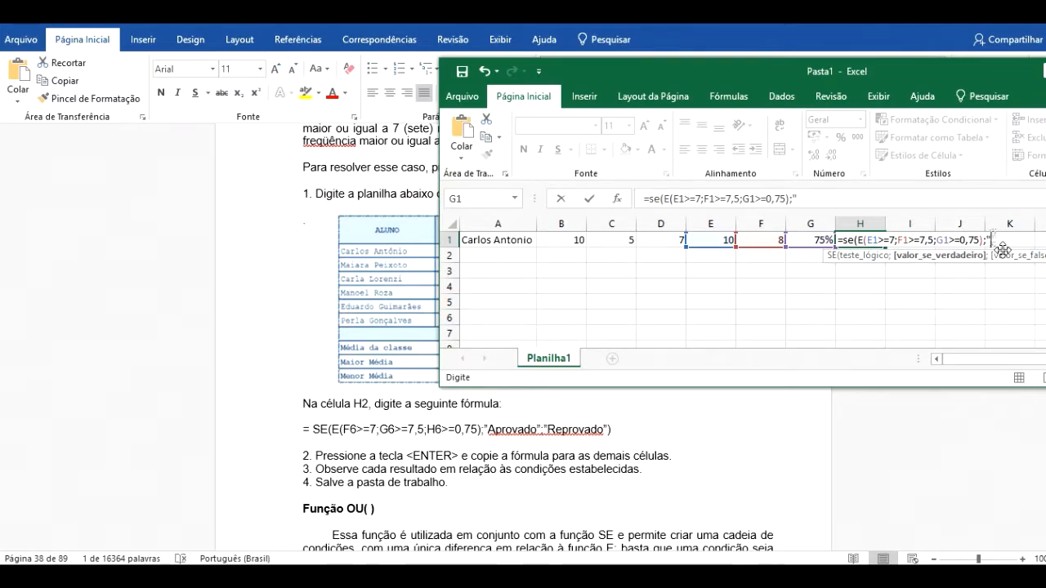
text(Aprovado)
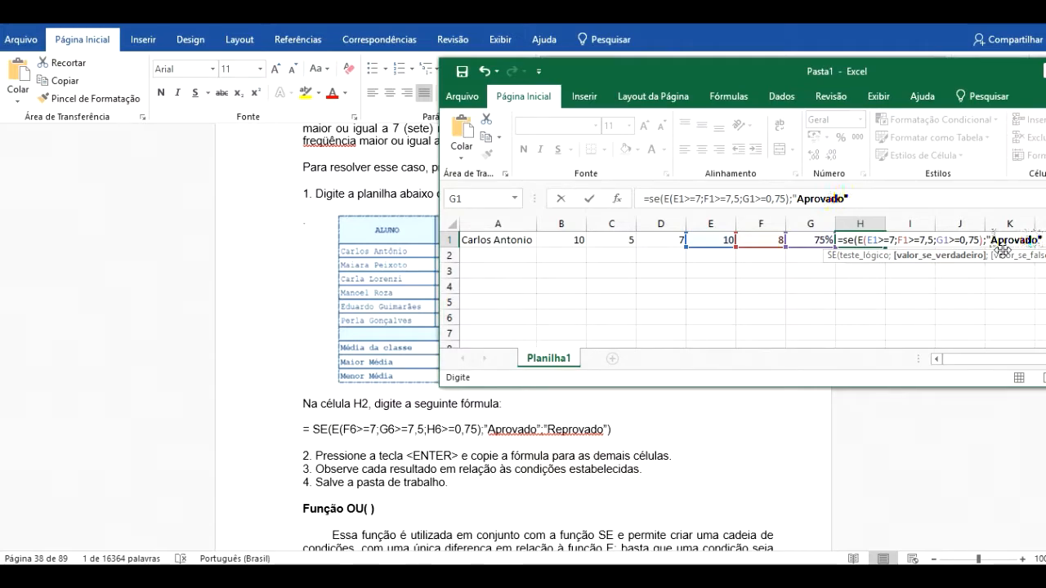
text(";)
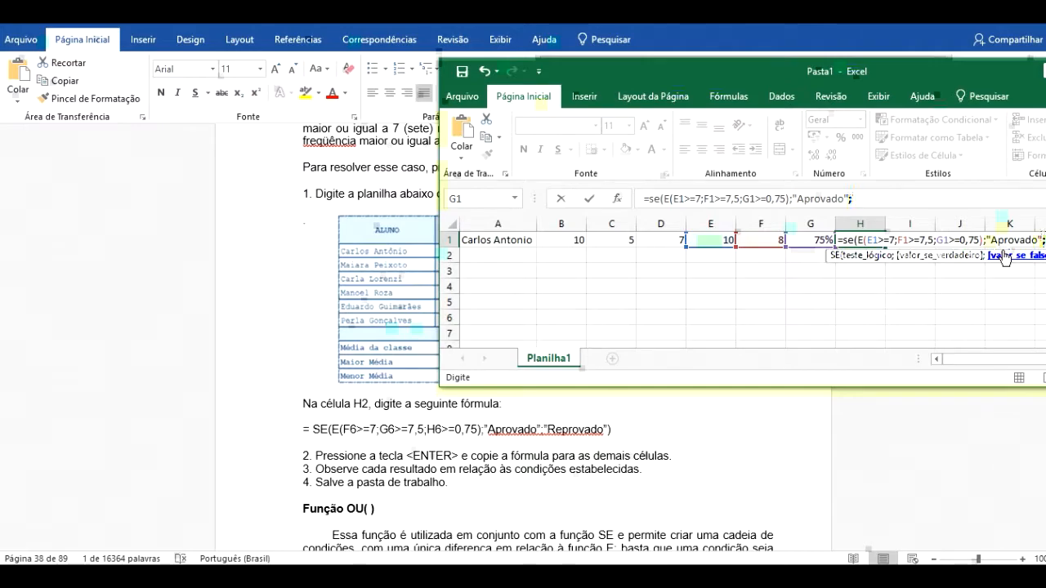
drag(920, 71, 852, 48)
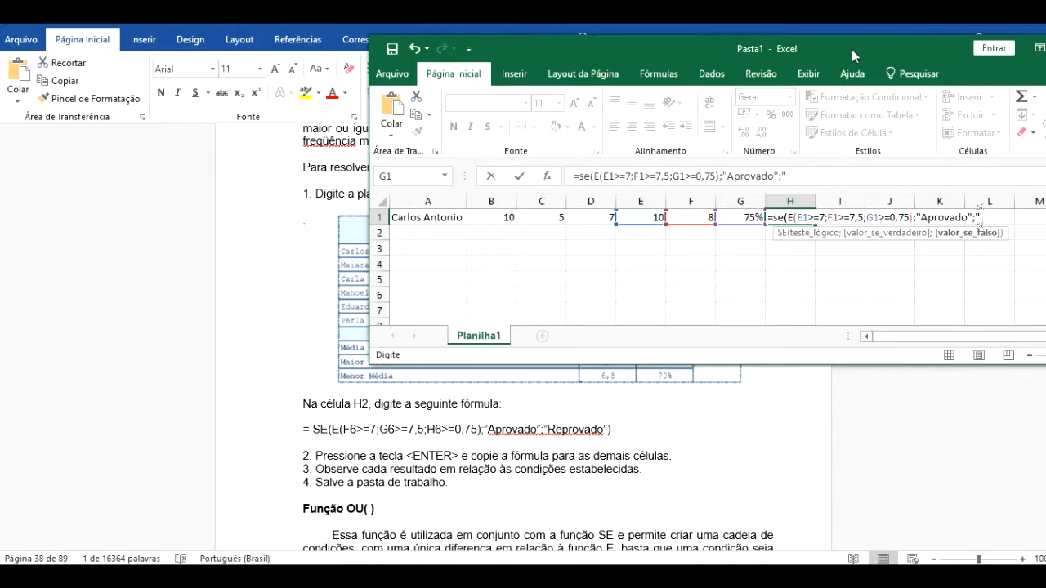
text(Reprova)
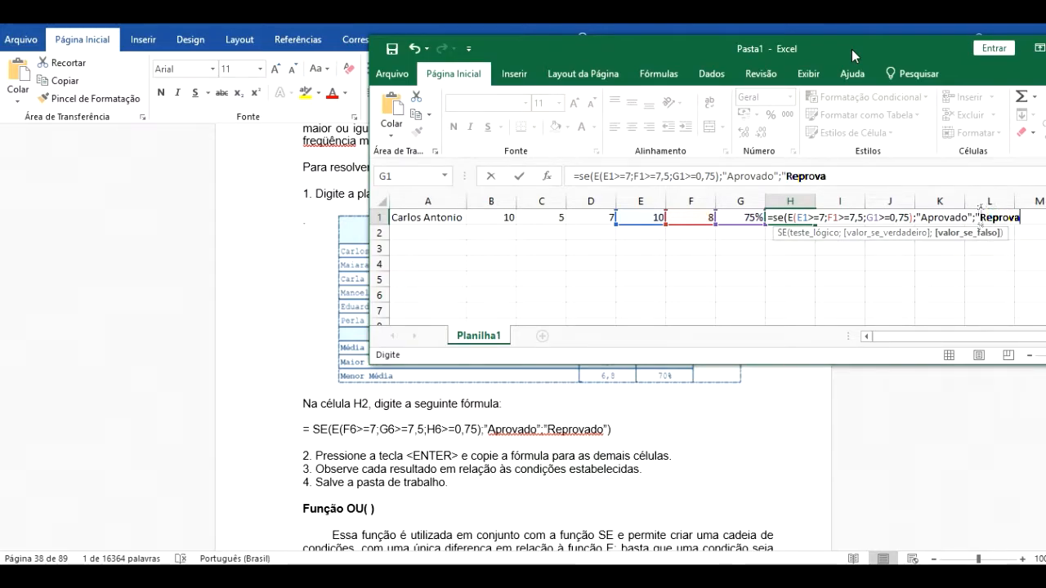
text(do")
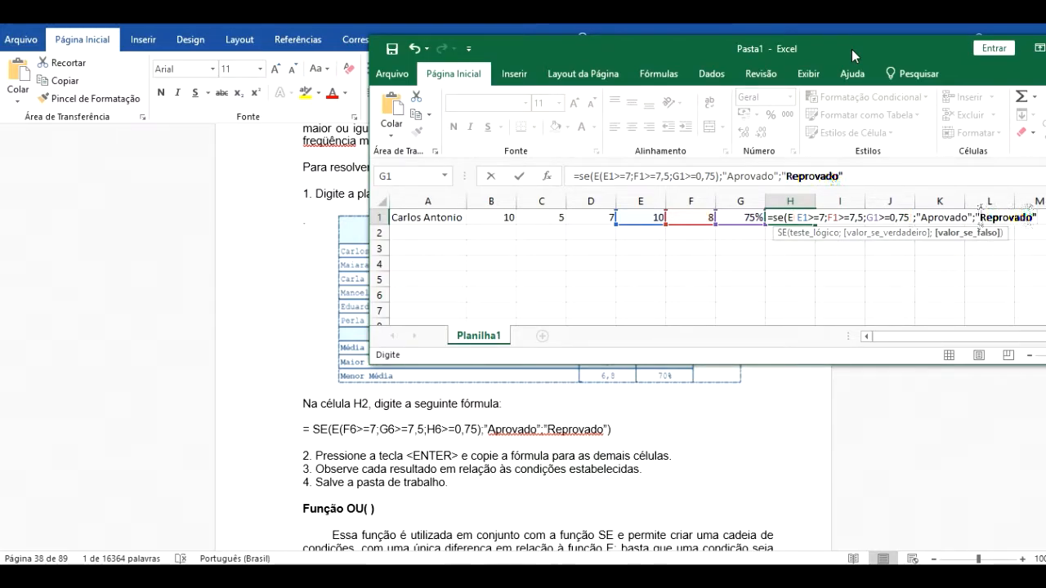
text())
key(Return)
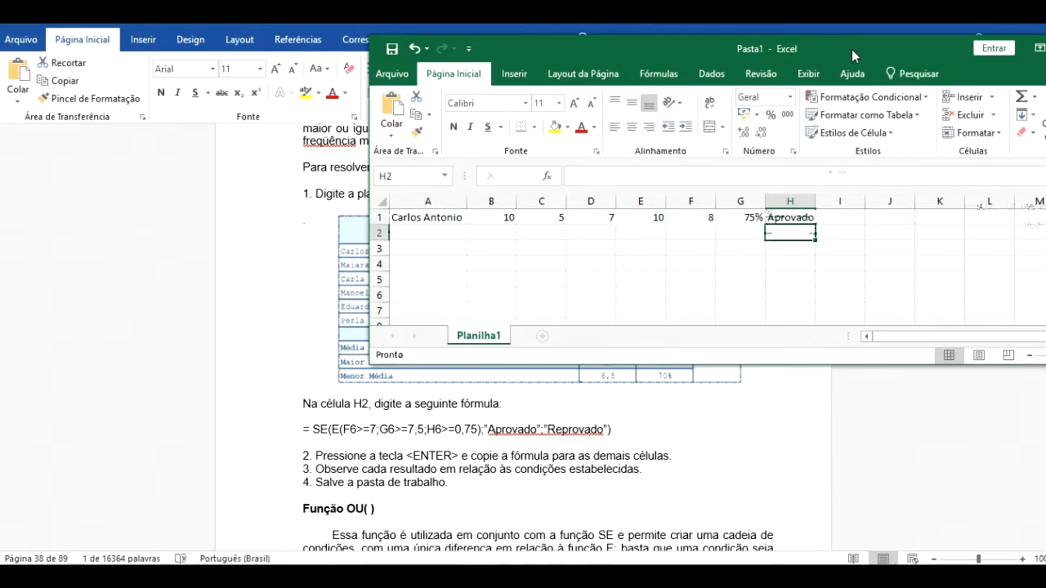
Examine the tested values in E1, F1 and G1 and the approval result in H1 against the formula's conditions
key(Up)
key(Left)
key(Left)
key(Left)
key(Left)
key(Left)
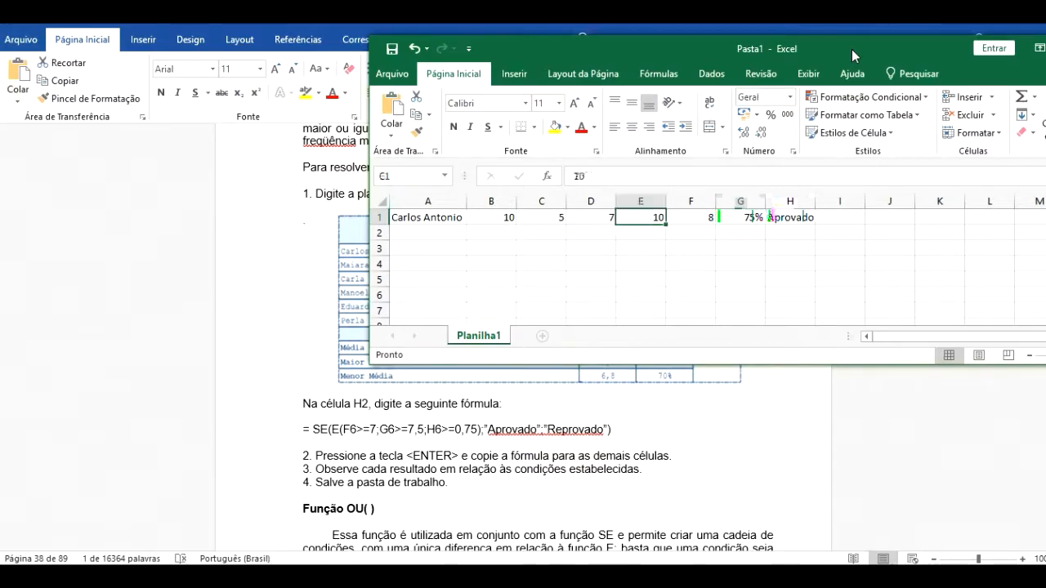
key(Right)
key(Right)
key(Right)
key(Left)
key(Right)
key(Left)
key(Right)
key(Right)
key(Left)
key(Left)
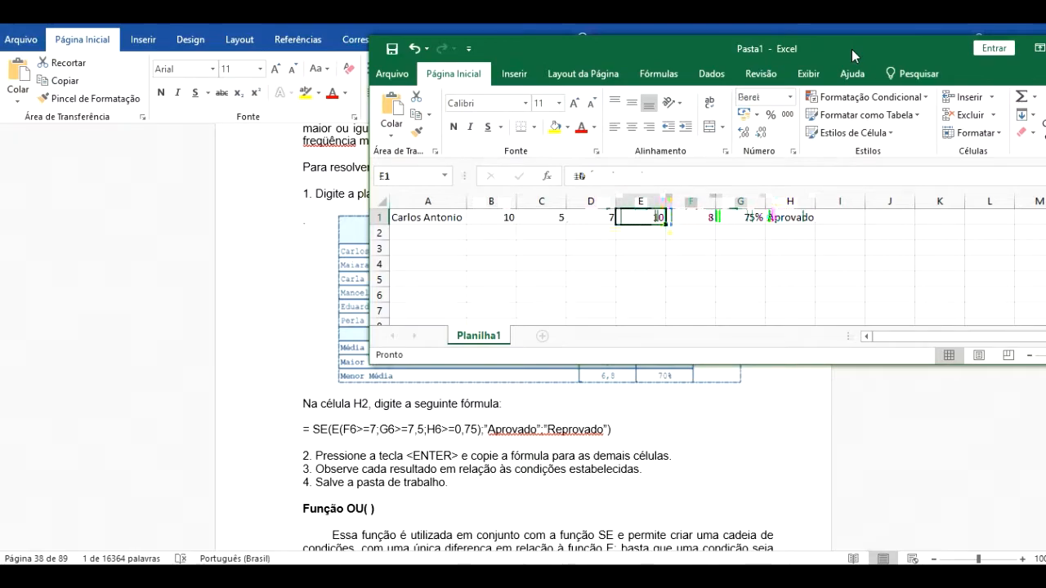
key(Right)
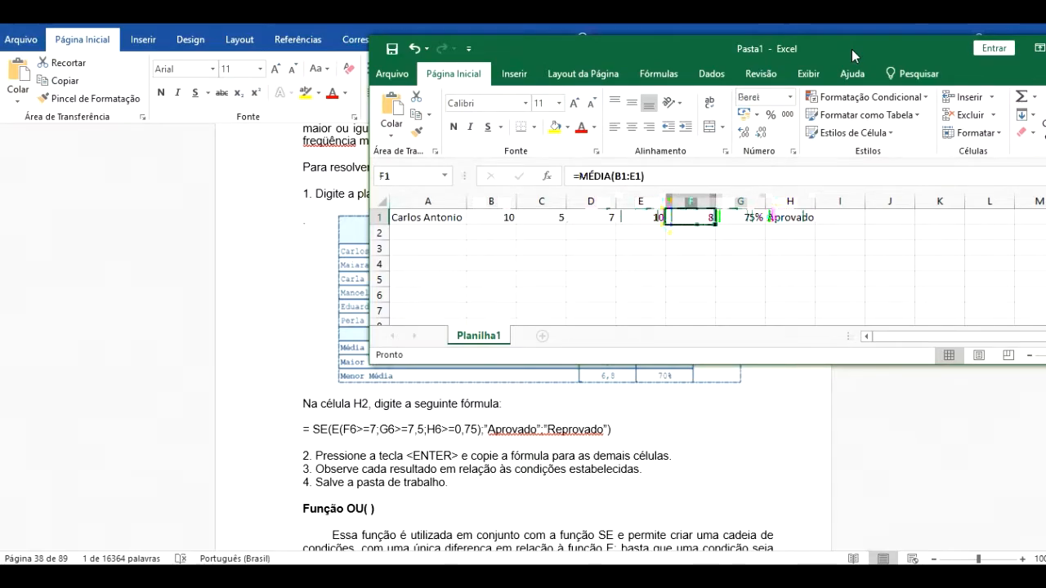
key(Right)
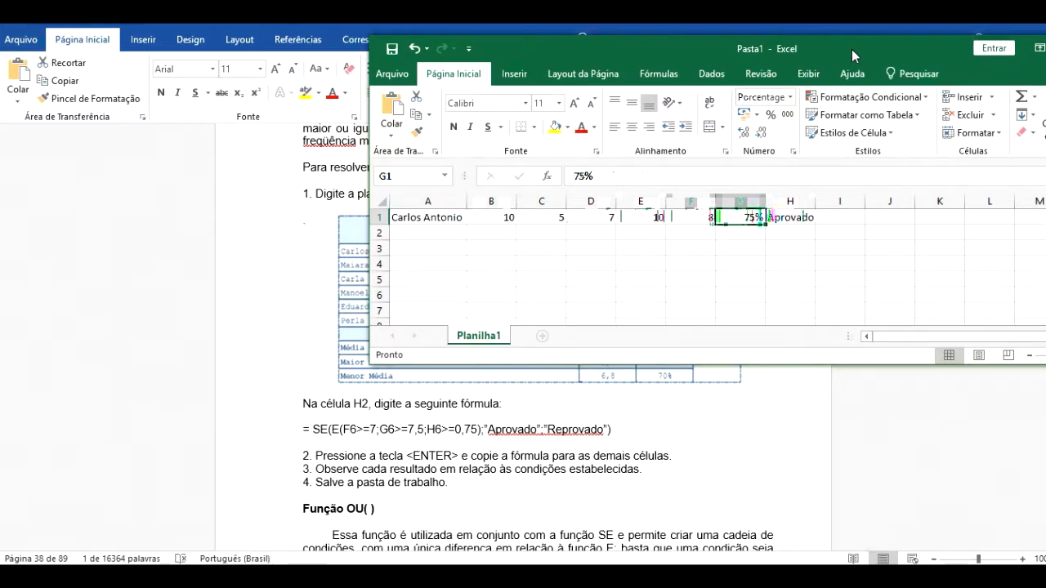
key(Left)
key(Left)
key(Right)
key(Right)
key(Right)
key(Right)
key(Right)
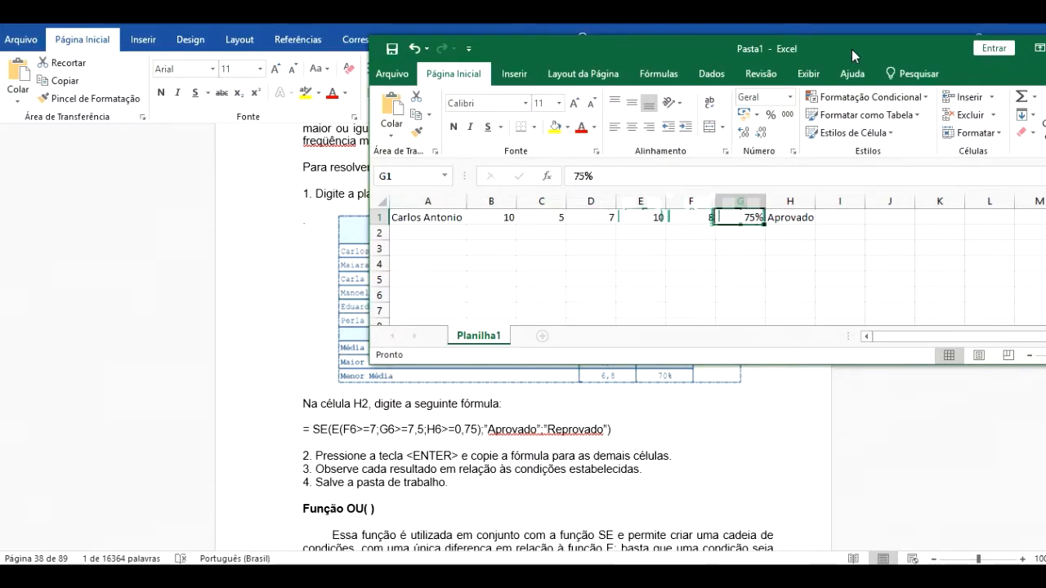
key(Left)
key(Left)
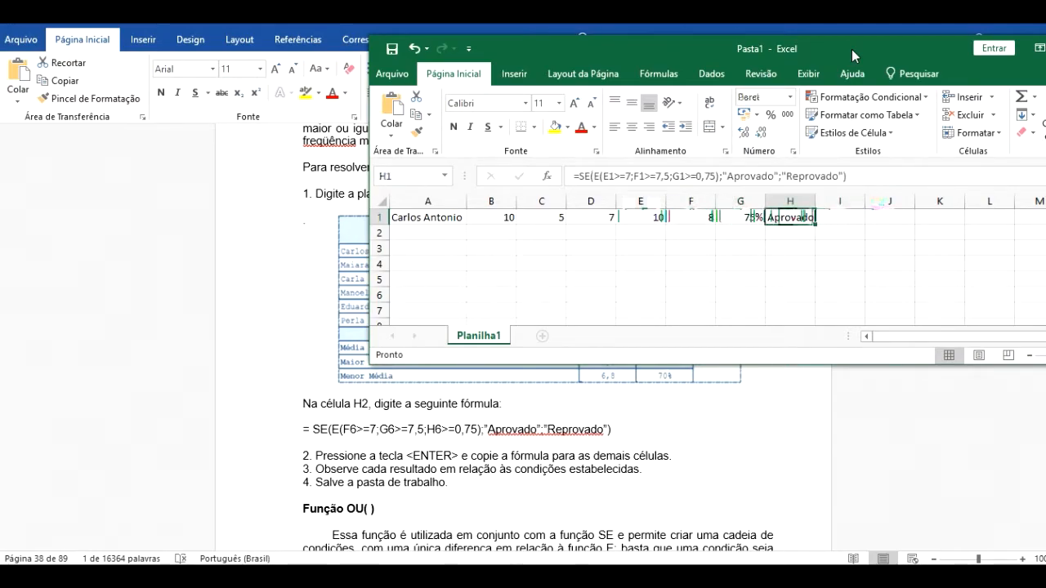
key(Left)
key(Left)
key(Left)
key(Left)
key(Right)
key(Right)
key(Right)
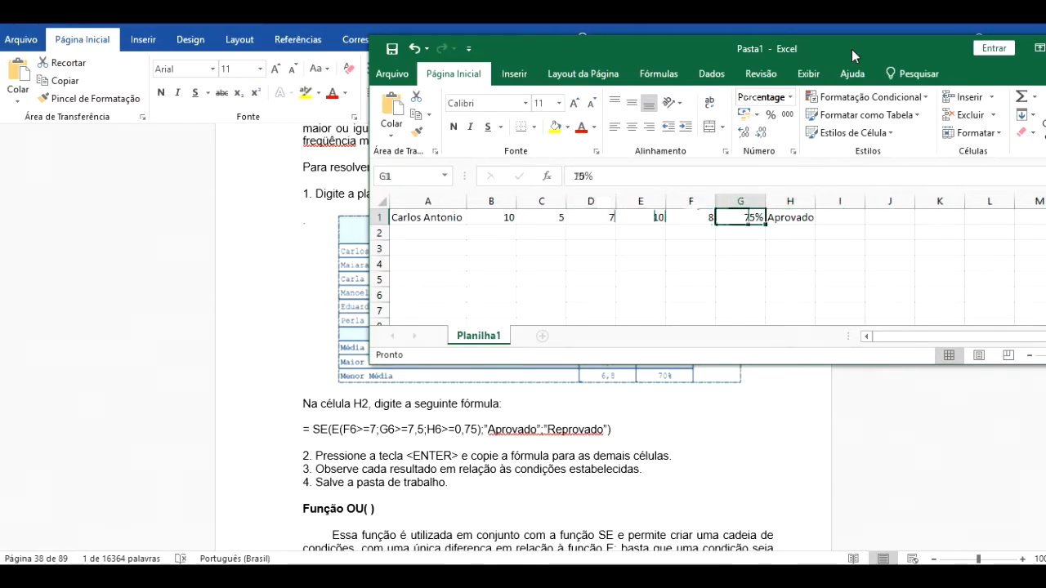
Set the grade in C1 to 0 to test the approval formula, and check the average in F1
key(Left)
key(Left)
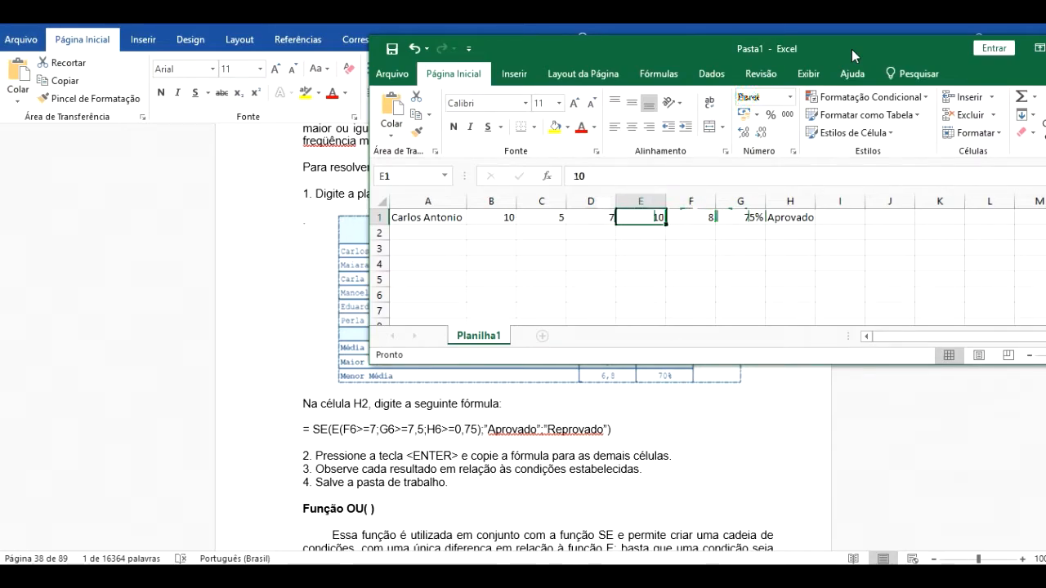
key(Left)
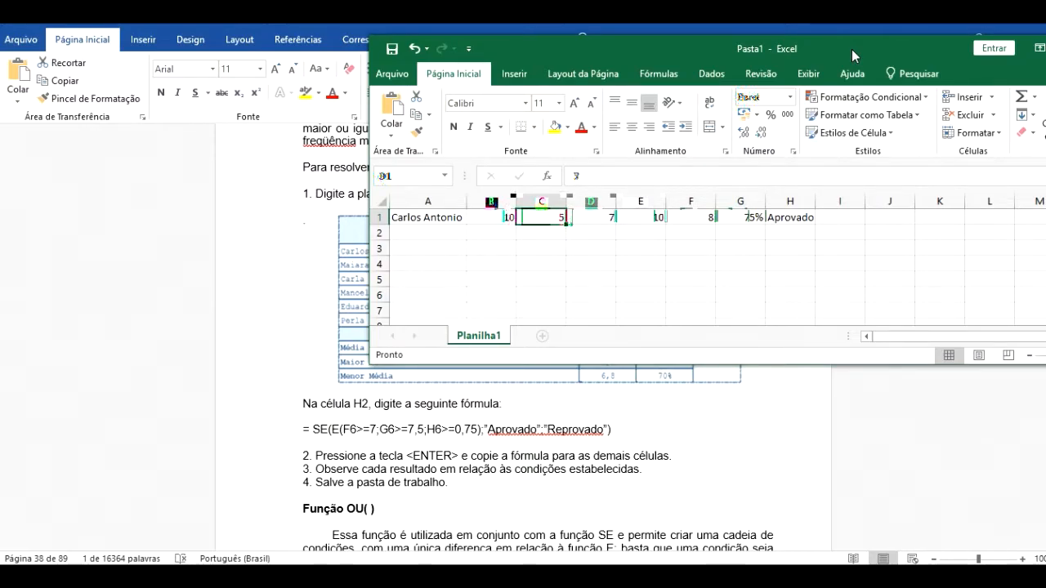
text(0)
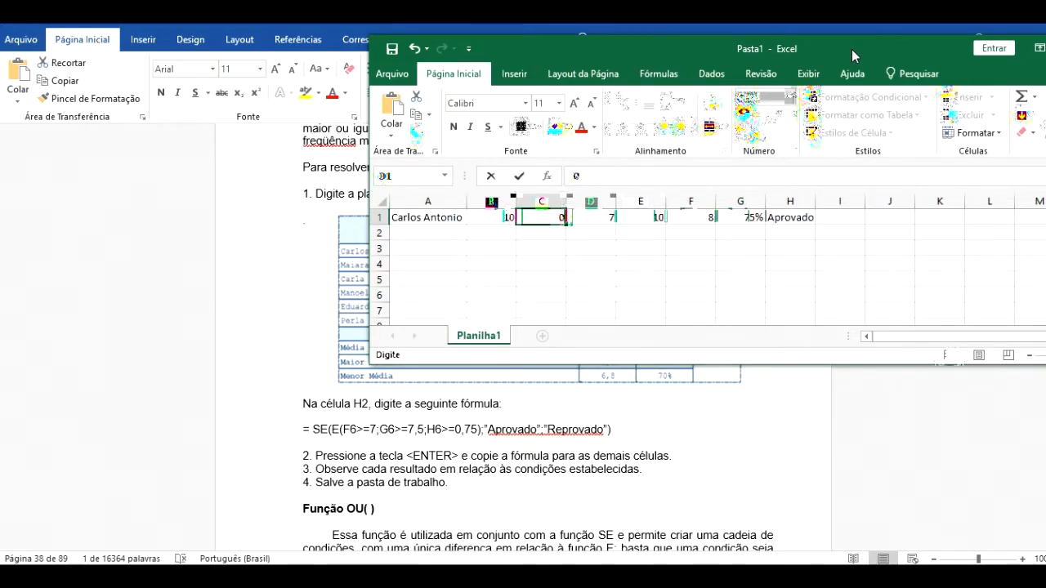
key(Return)
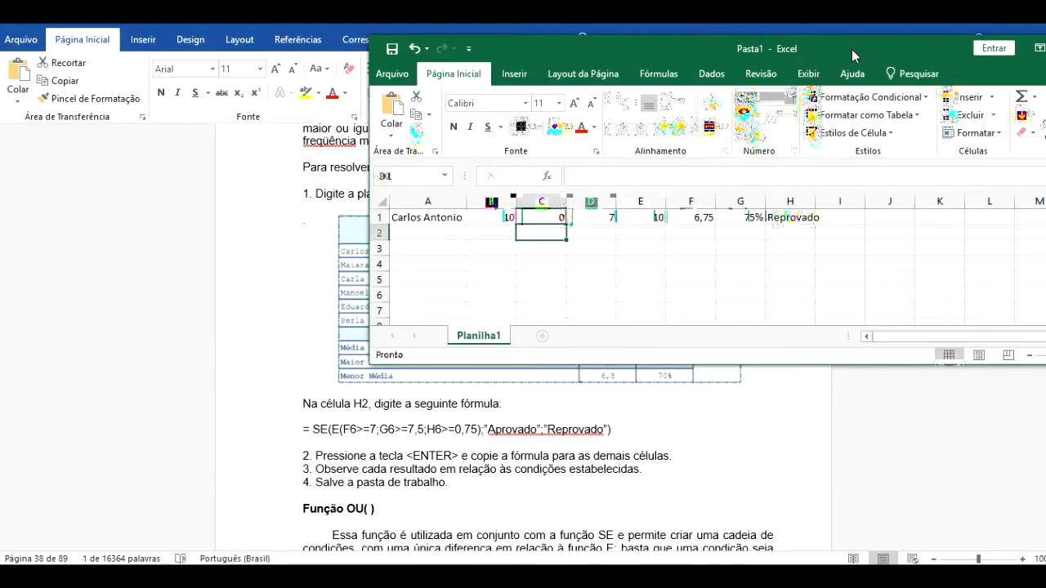
key(Up)
key(Right)
key(Right)
key(Right)
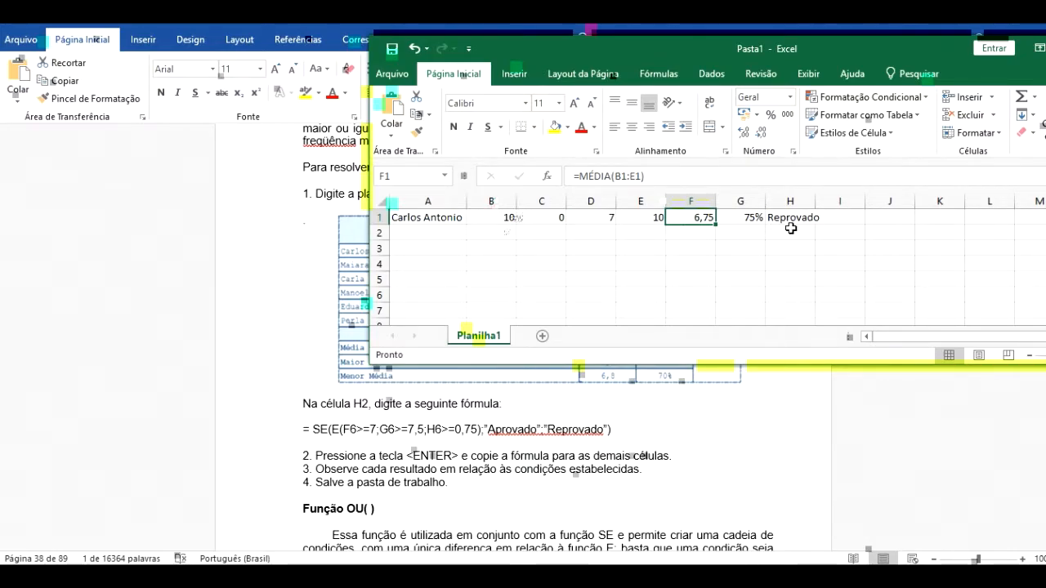
Restore the grade in C1 to 5 and check the average in F1
click(557, 219)
text(5)
key(Right)
key(Right)
key(Right)
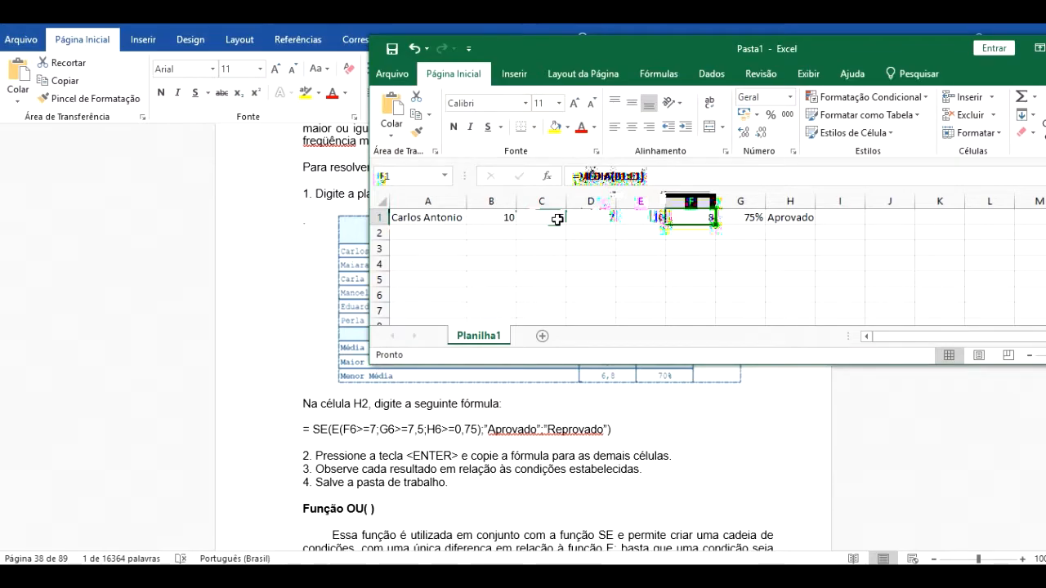
Set the grade in E1 to 6,9 to test the formula's first condition
key(Left)
key(Left)
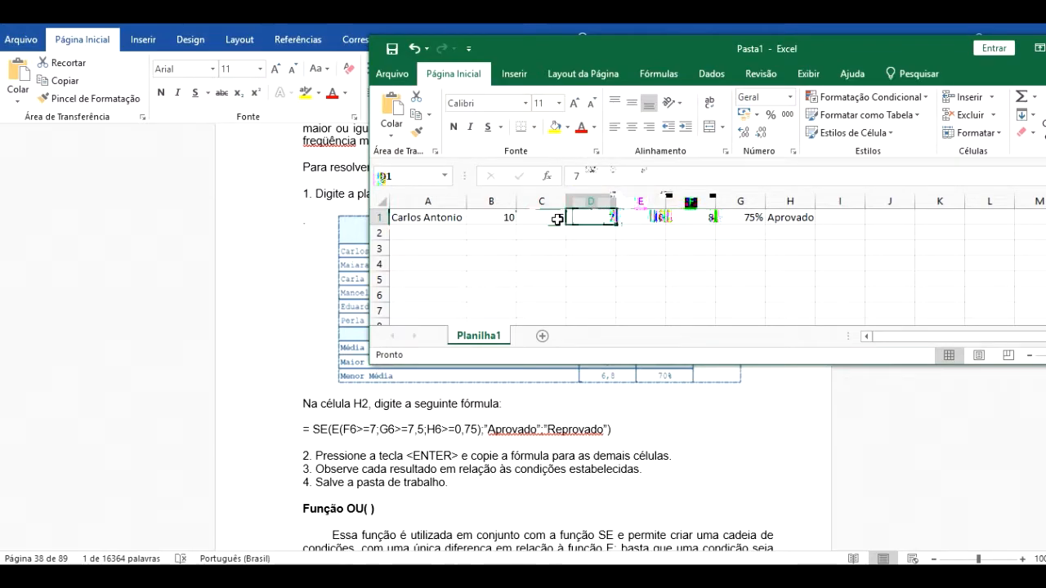
key(Right)
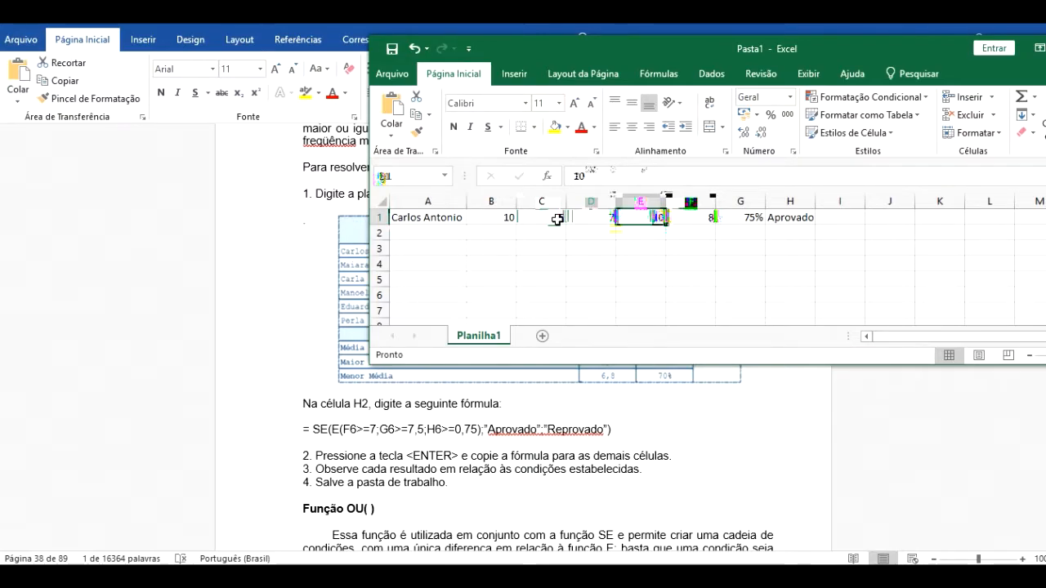
text(6,)
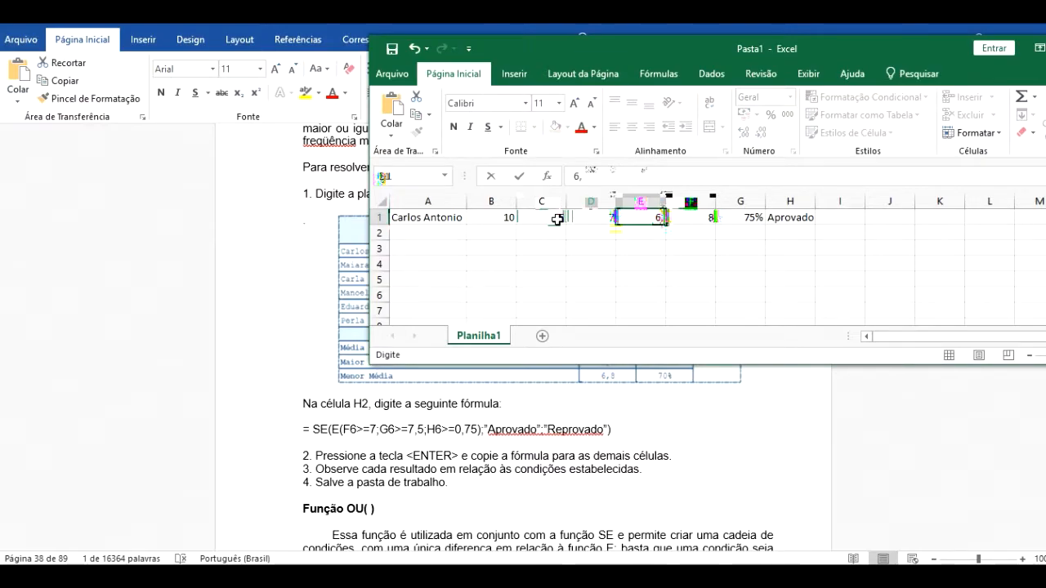
text(9)
key(ctrl+Return)
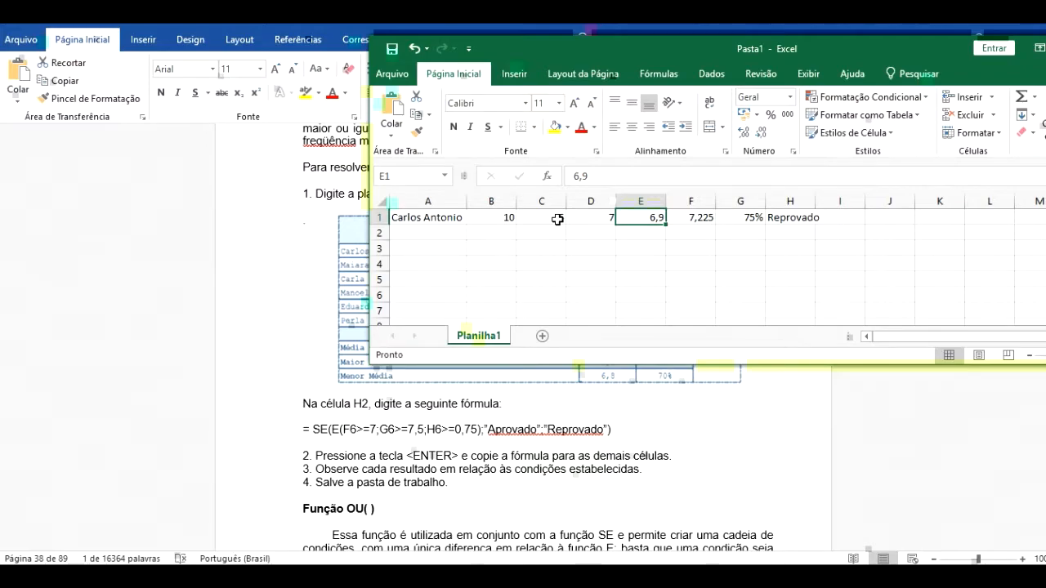
Replace the nested E function with OU in the approval formula in H1
click(801, 218)
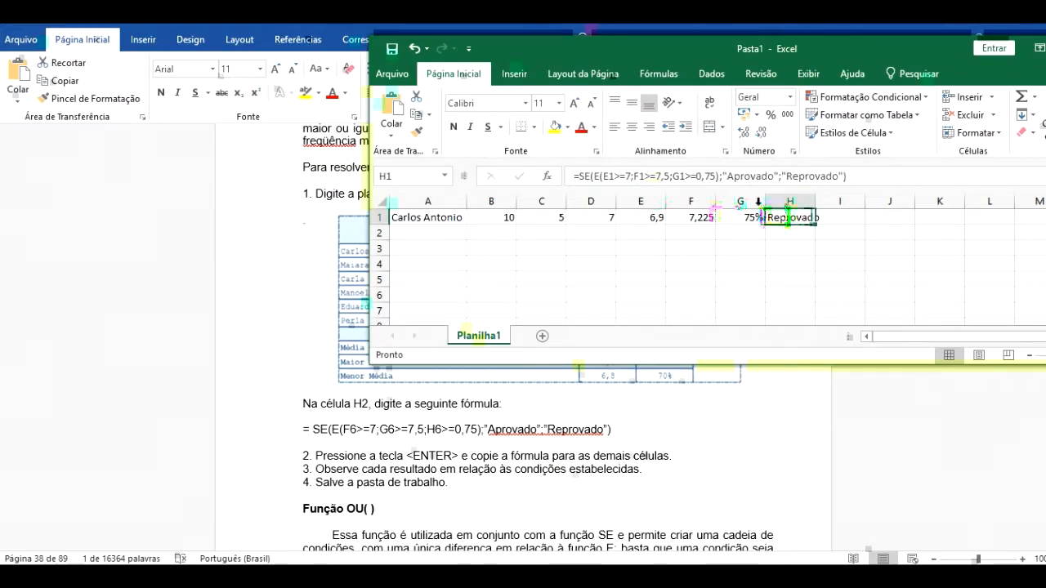
click(631, 193)
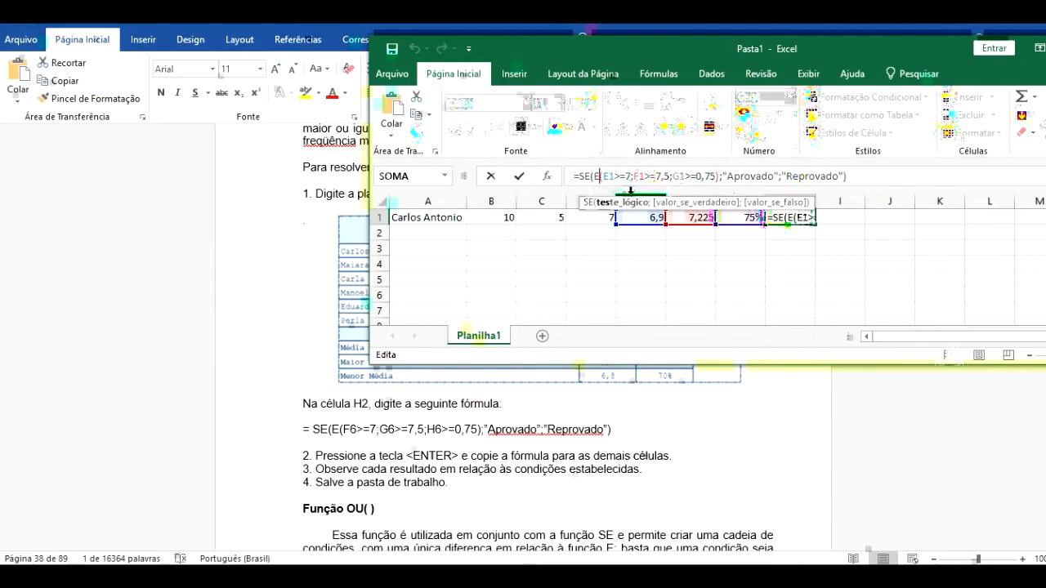
key(BackSpace)
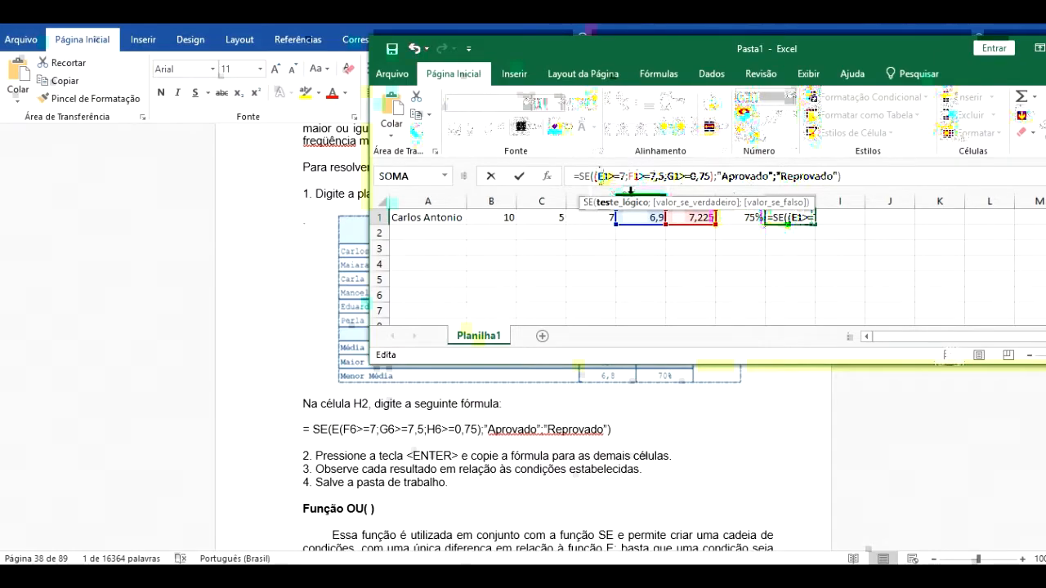
text(OU)
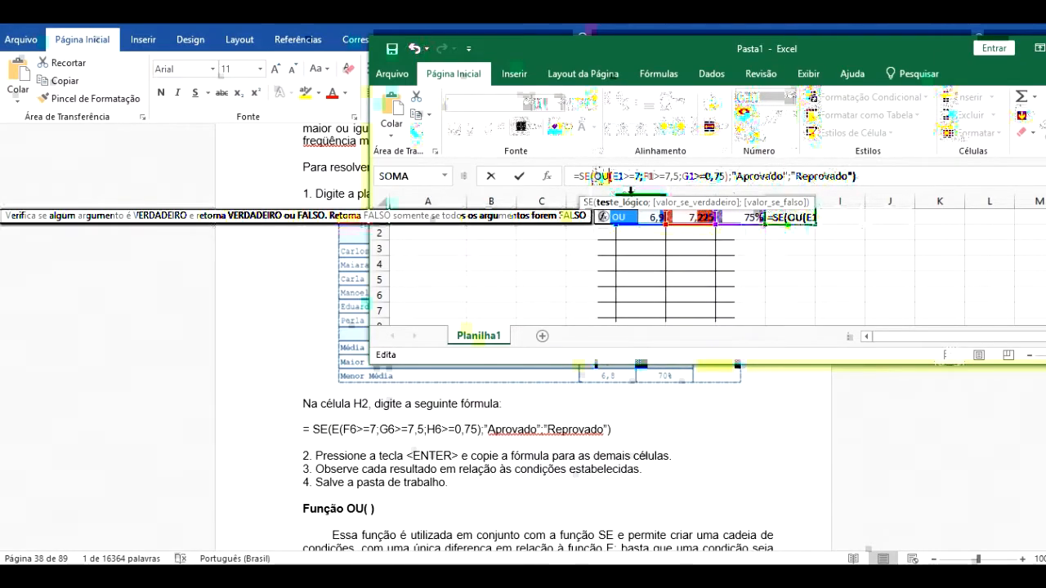
key(Return)
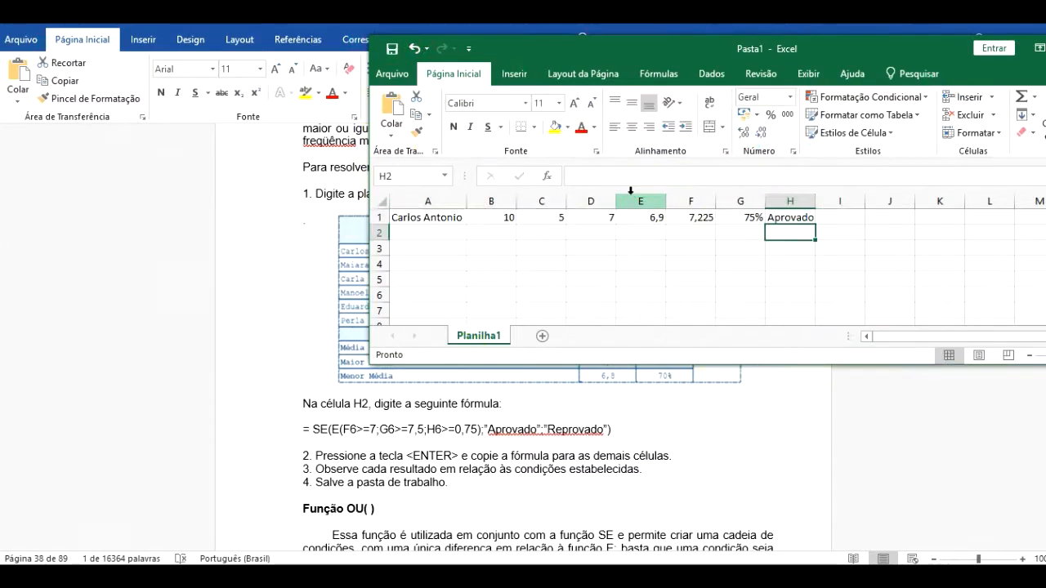
key(Up)
key(ctrl+c)
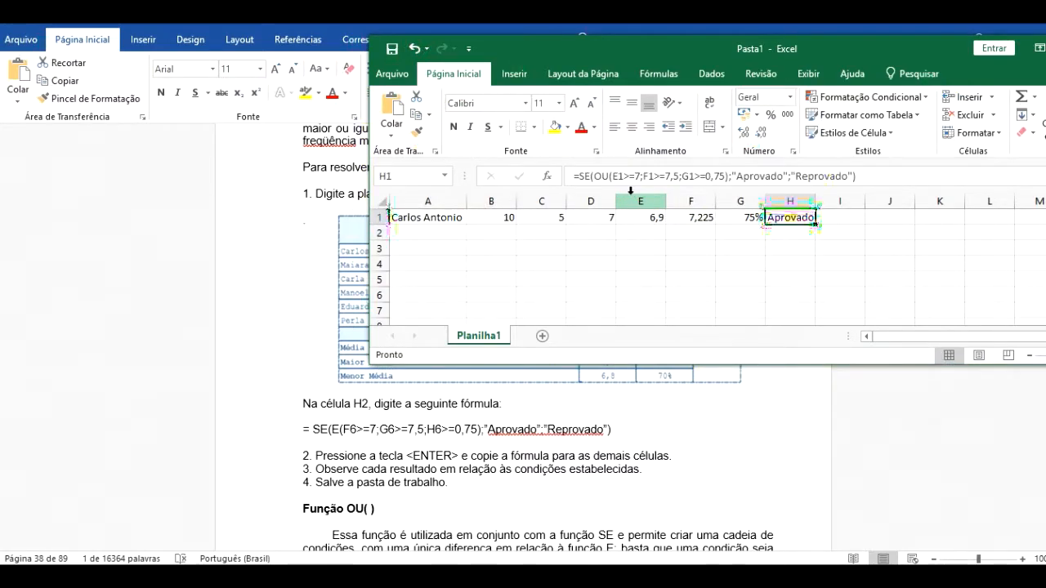
Examine the grades from B1 to E1, the average in F1 and the attendance in G1 against the OU conditions
key(Left)
key(Left)
key(Left)
key(Left)
key(Left)
key(Left)
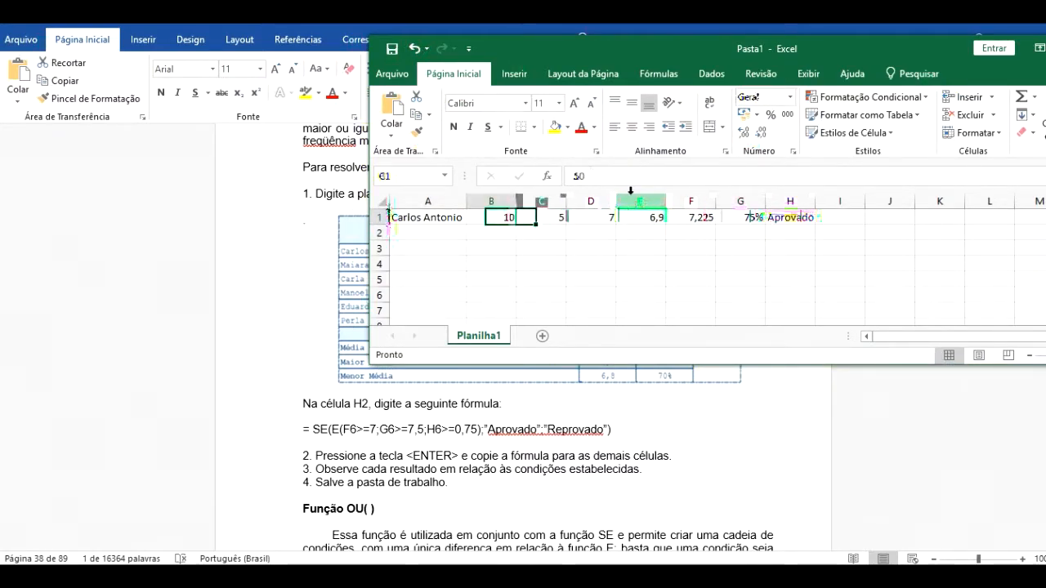
key(Right)
key(Right)
key(Right)
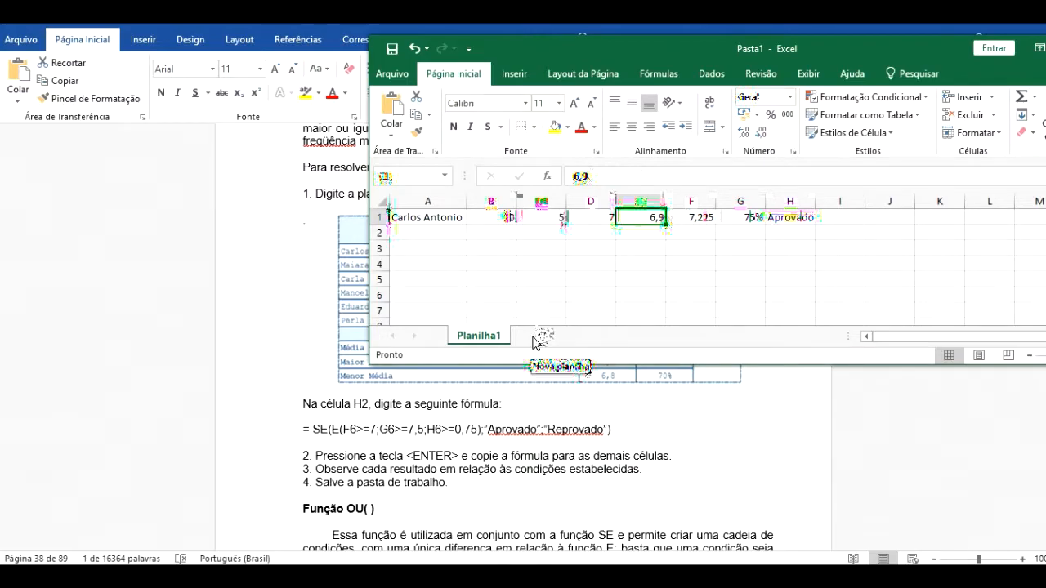
key(Right)
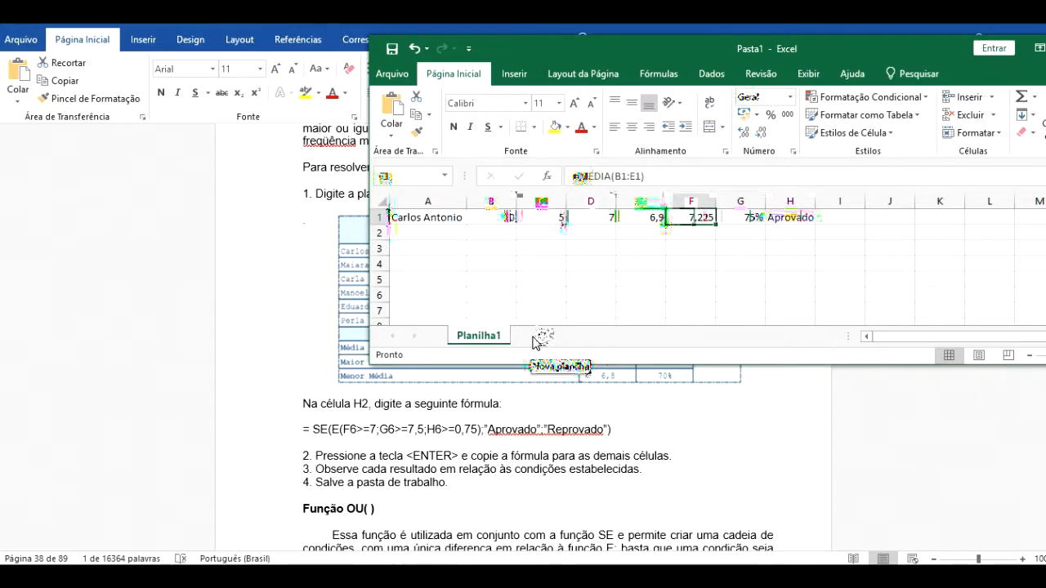
key(Right)
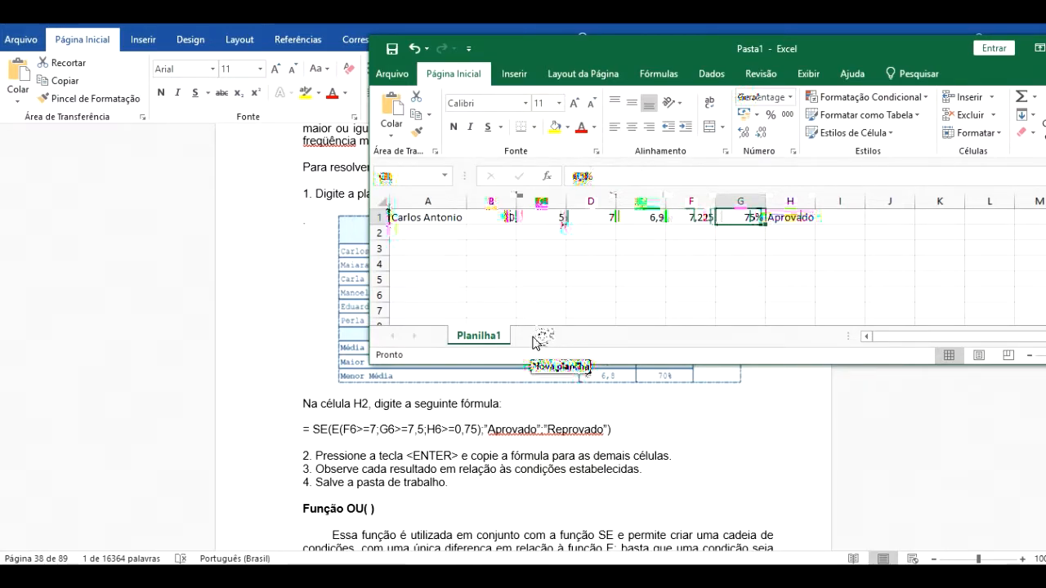
Set the attendance in G1 to 50% to test the OU formula, and check the approval result in H1
key(Left)
key(Right)
text(50%)
key(Return)
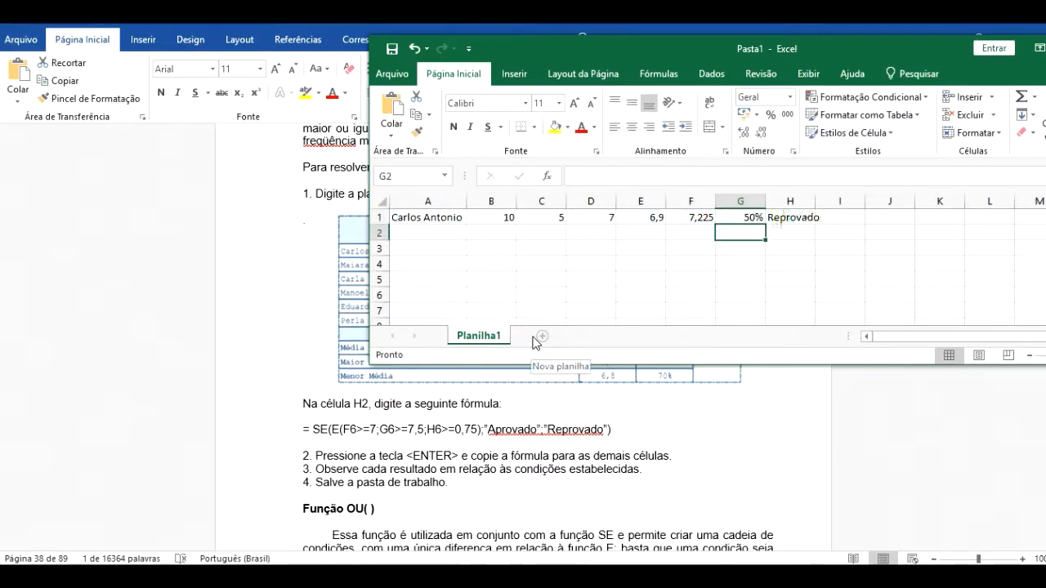
key(Up)
key(ctrl+c)
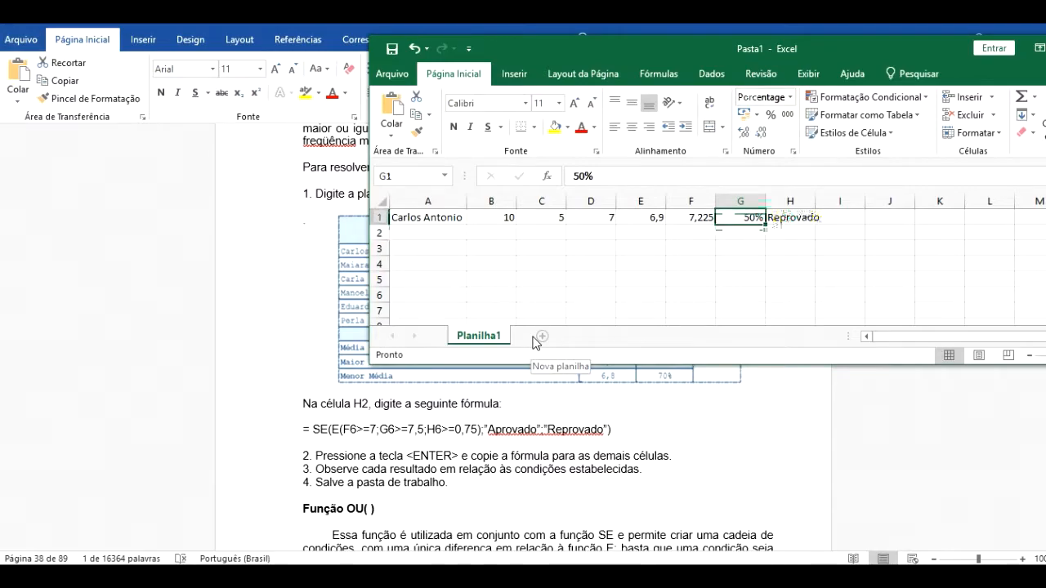
key(Right)
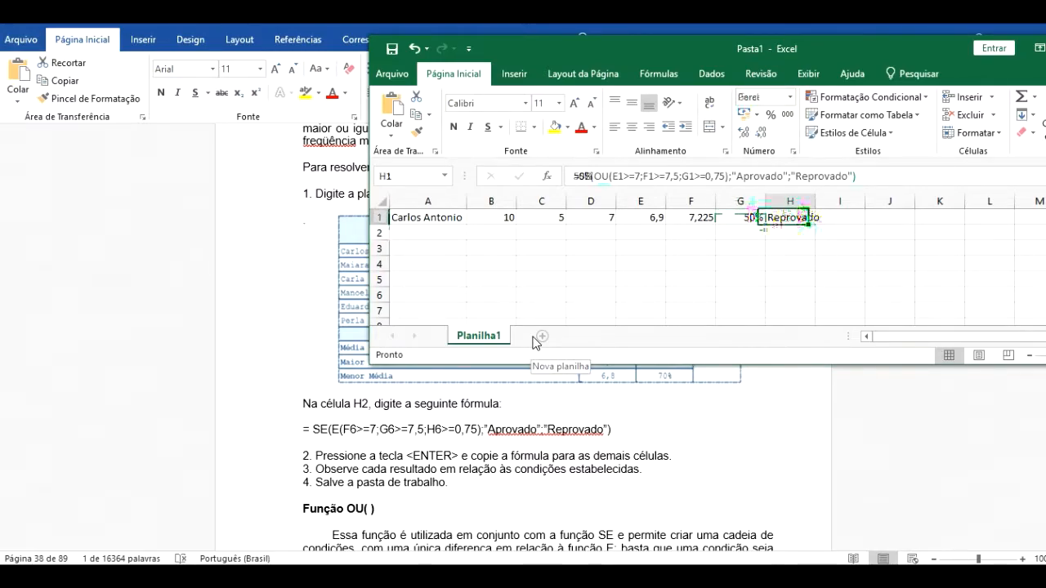
Overwrite the average in F1 with 7,6 to test the OU formula's second condition, and check H1
key(Left)
key(Left)
key(Left)
key(Right)
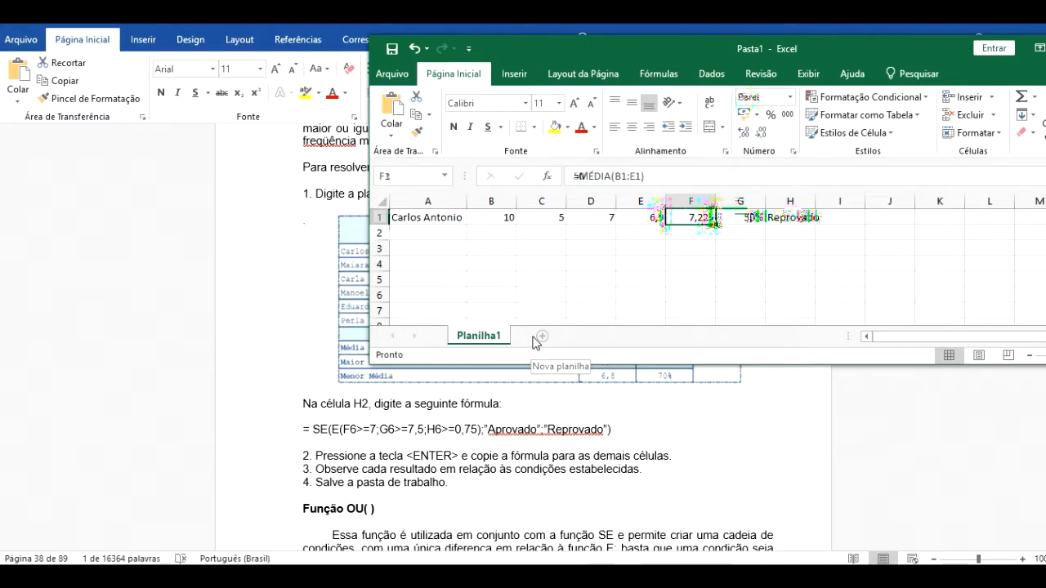
text(7,6)
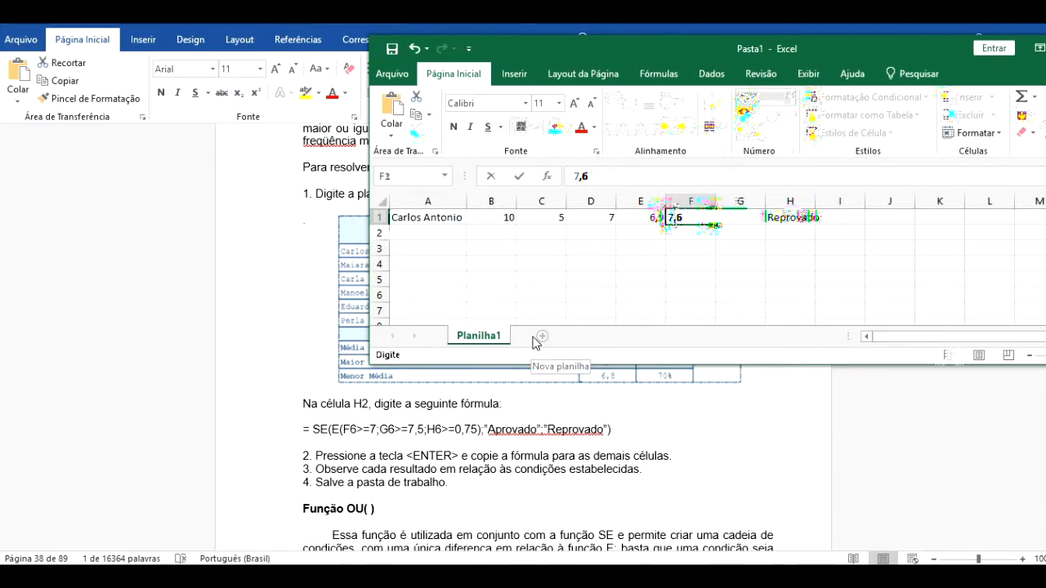
key(Return)
key(Up)
key(Right)
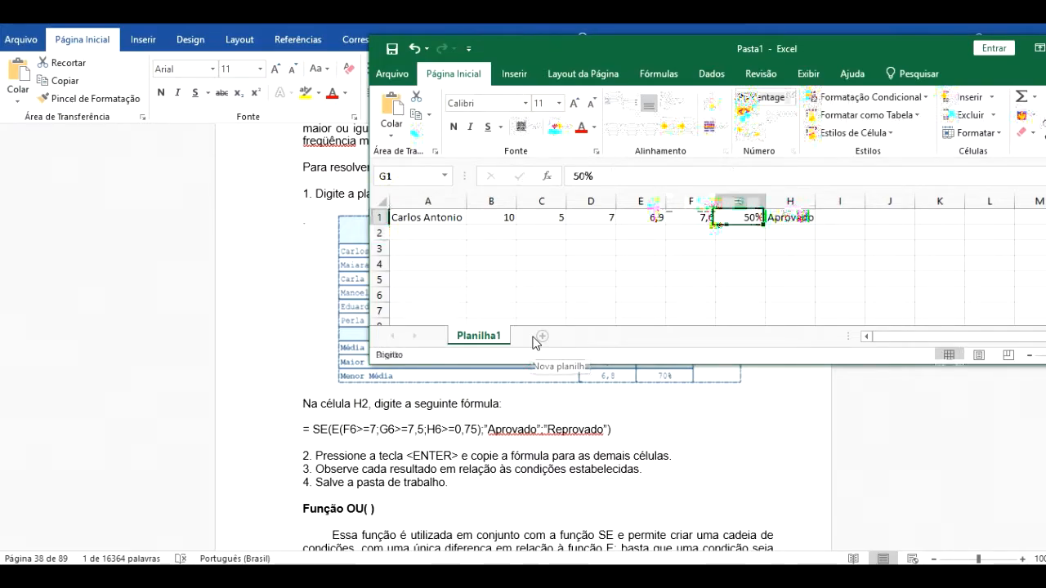
key(Right)
key(Left)
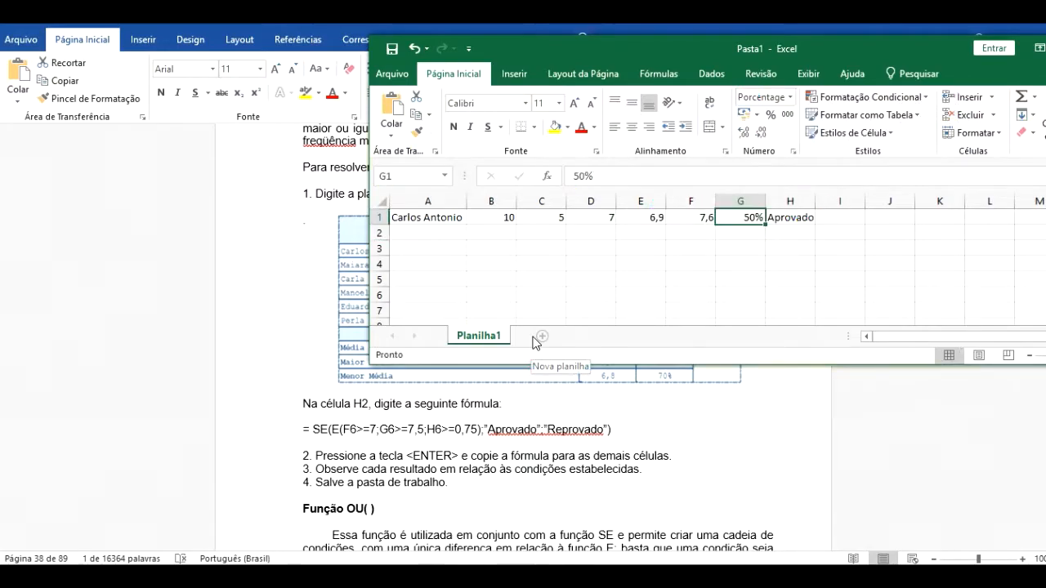
Review the tested values along row 1 from F1 back to A1
key(Left)
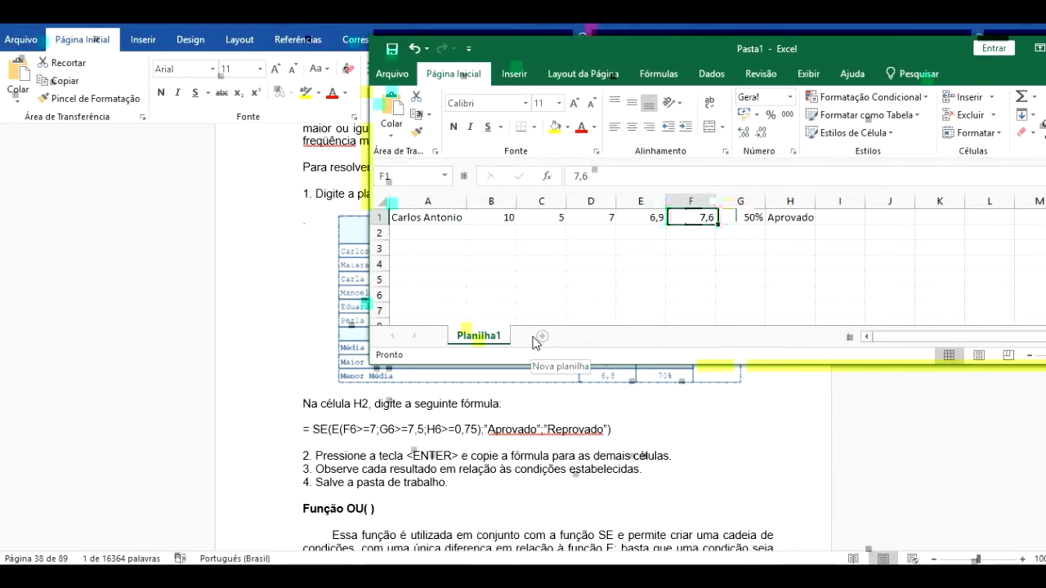
key(Left)
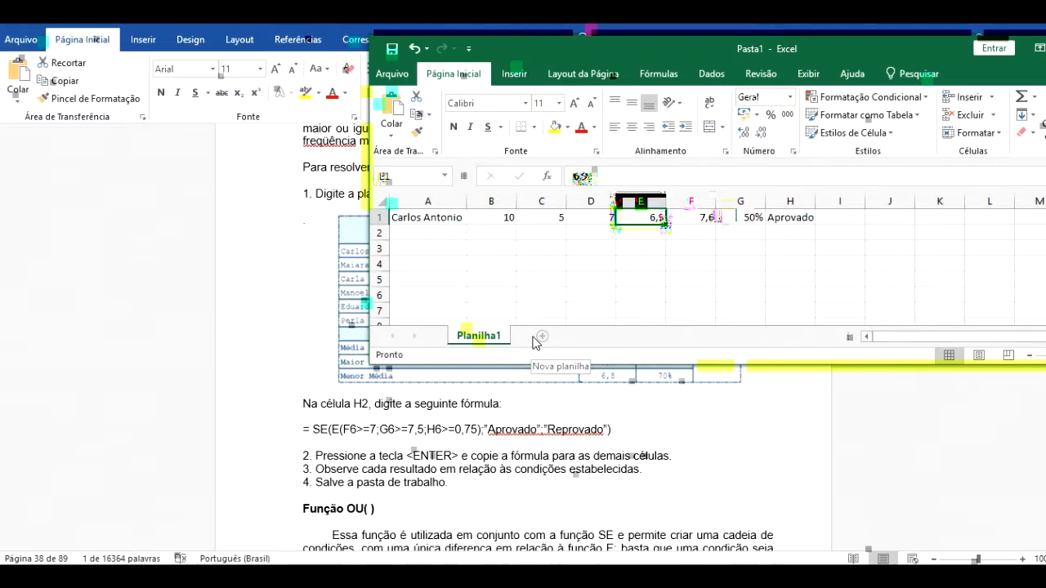
key(Left)
key(Left)
key(Left)
key(Left)
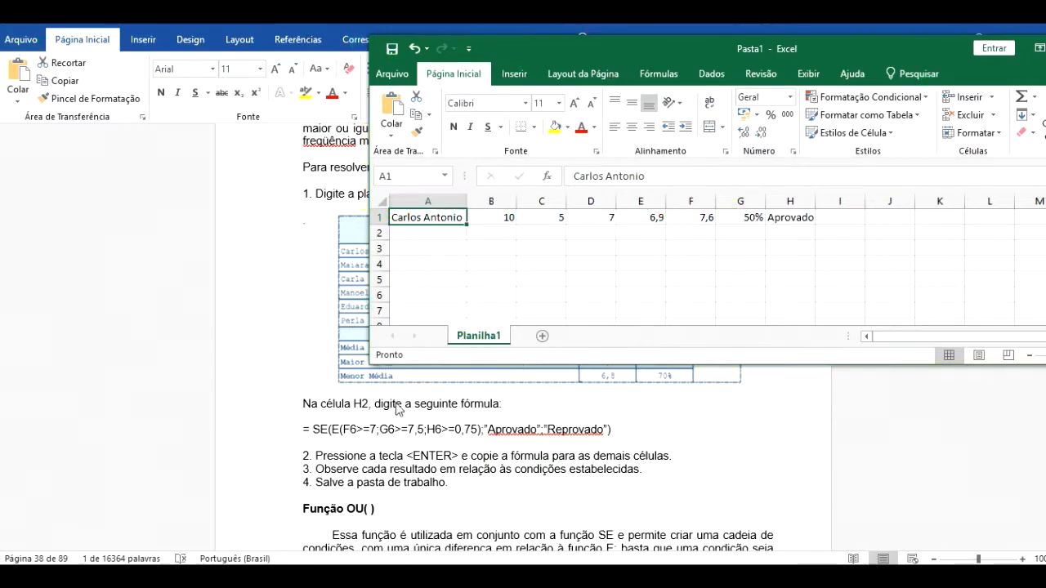
Examine the handout's Função OU( ) section and its Abatimento discount exercise in the Word document
scroll(330, 416, down, 4)
scroll(330, 432, down, 2)
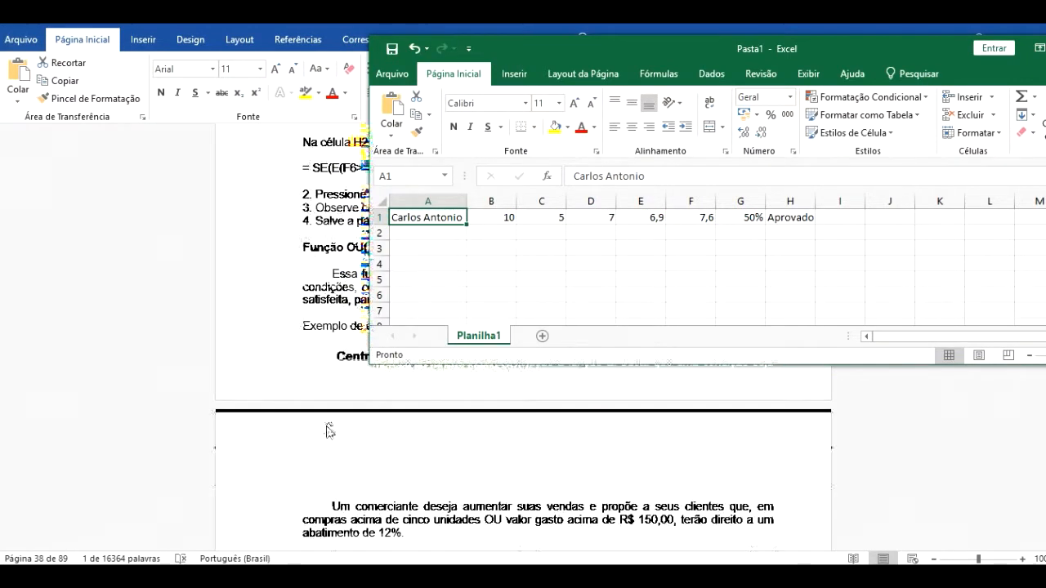
scroll(333, 441, up, 7)
scroll(336, 458, down, 14)
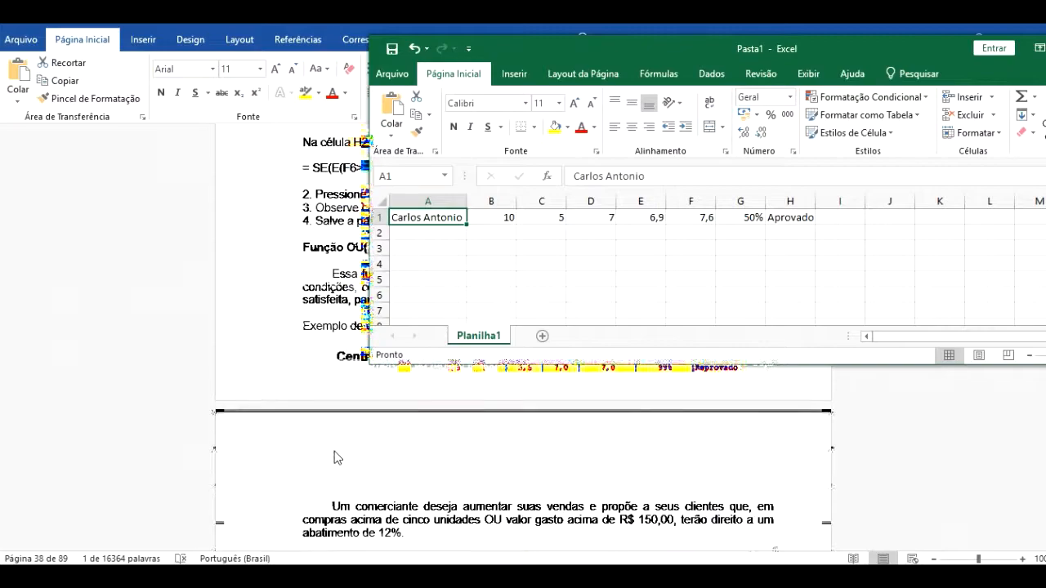
scroll(336, 458, up, 2)
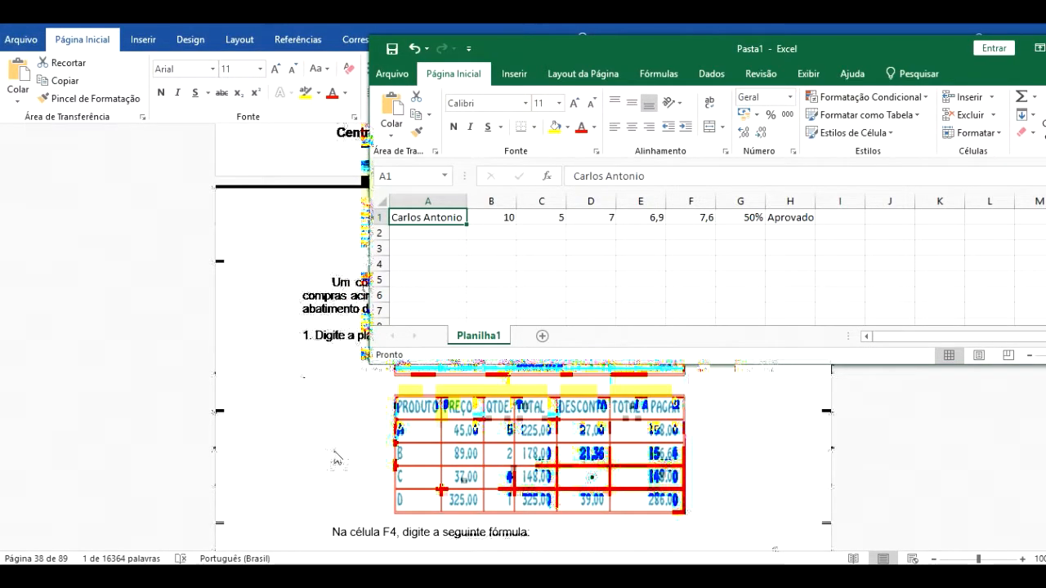
scroll(336, 457, up, 8)
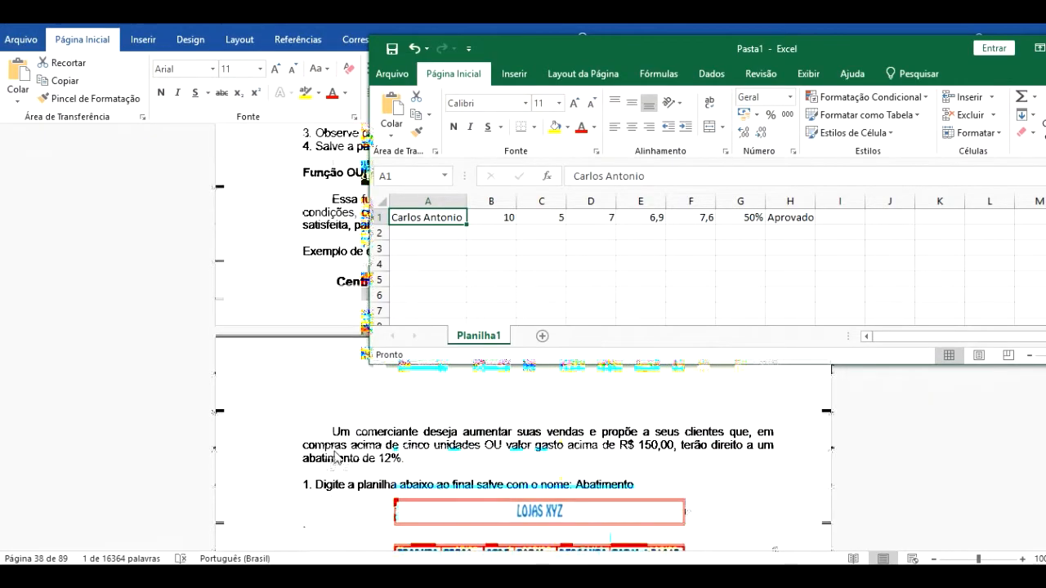
scroll(336, 458, up, 3)
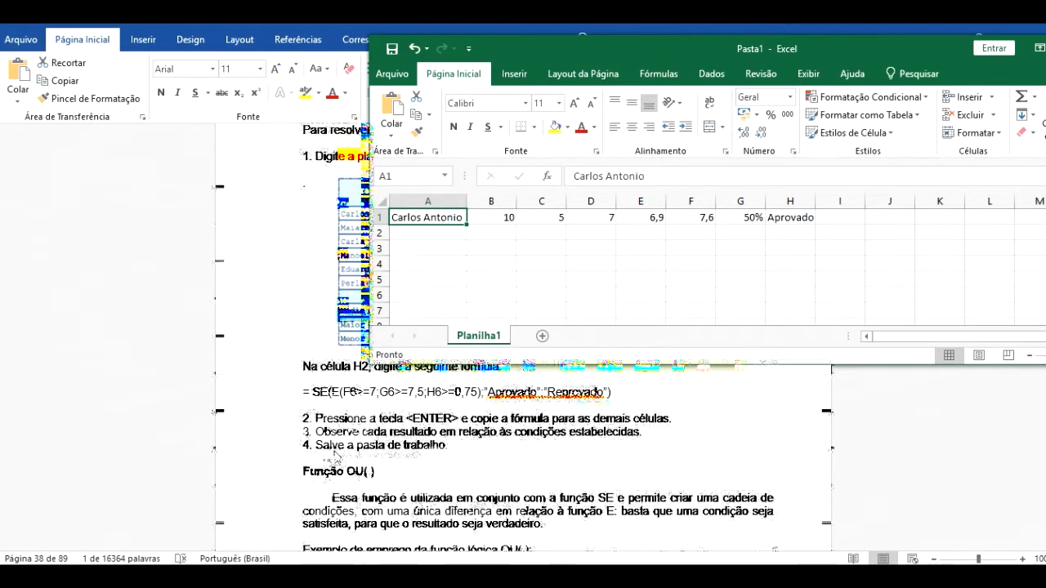
Clear the approval formula in H1, the attendance in G1 and the average in F1
click(804, 221)
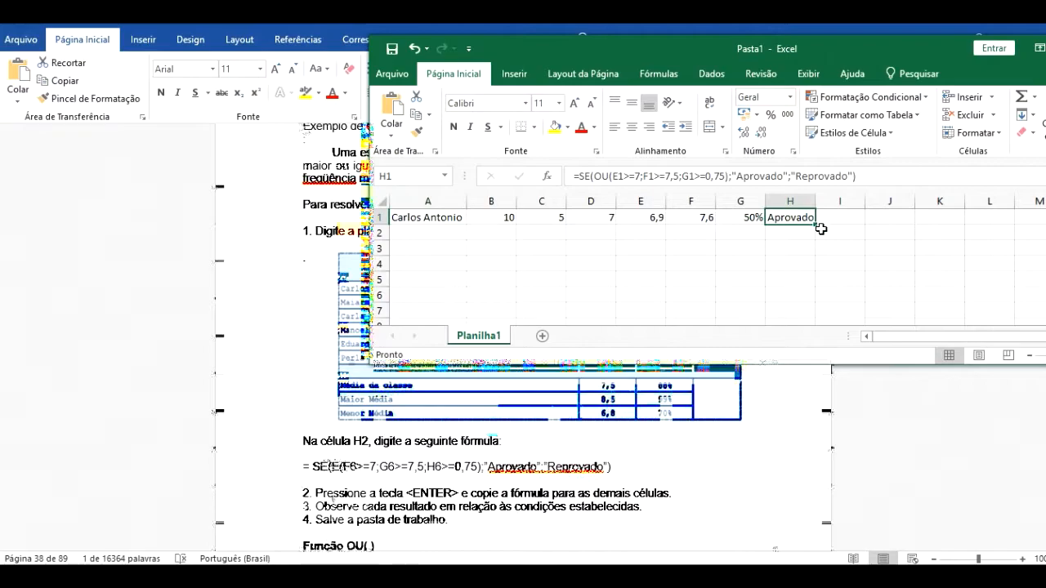
key(Delete)
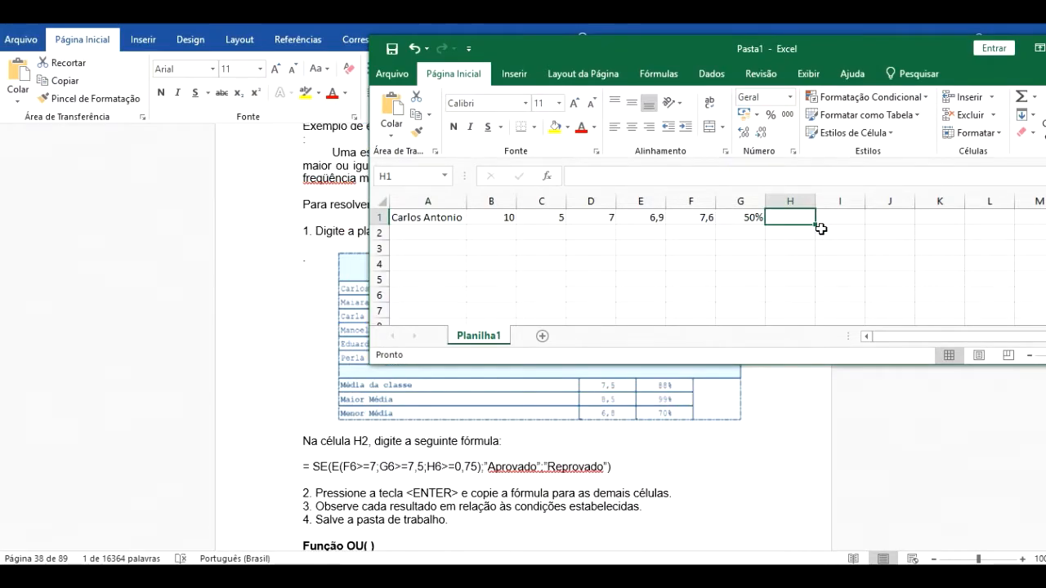
key(Left)
key(Left)
key(Right)
key(ctrl+c)
key(Delete)
key(Left)
key(Delete)
key(Left)
key(Left)
key(Left)
key(Left)
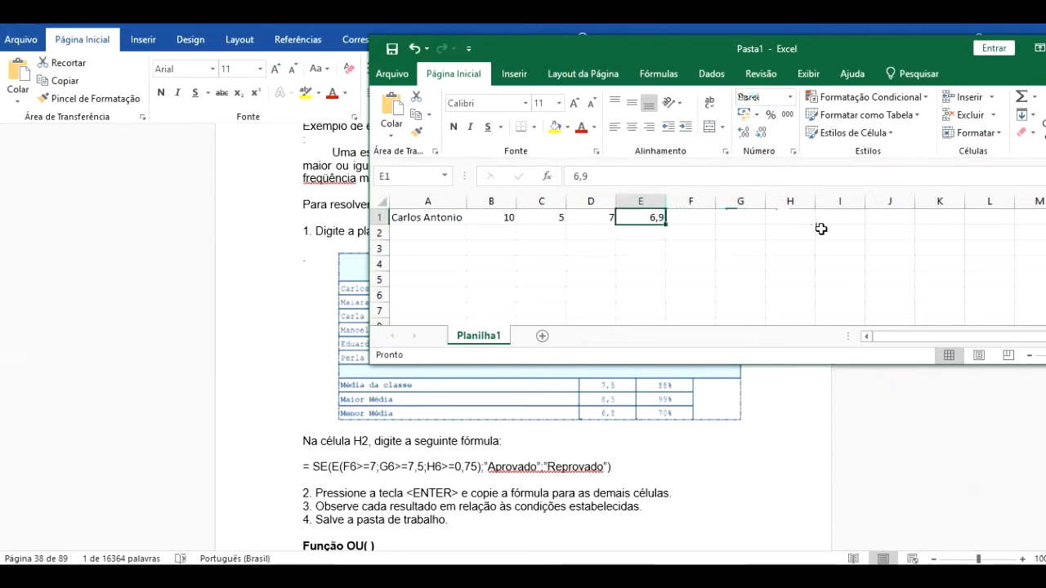
key(Right)
key(Right)
key(Right)
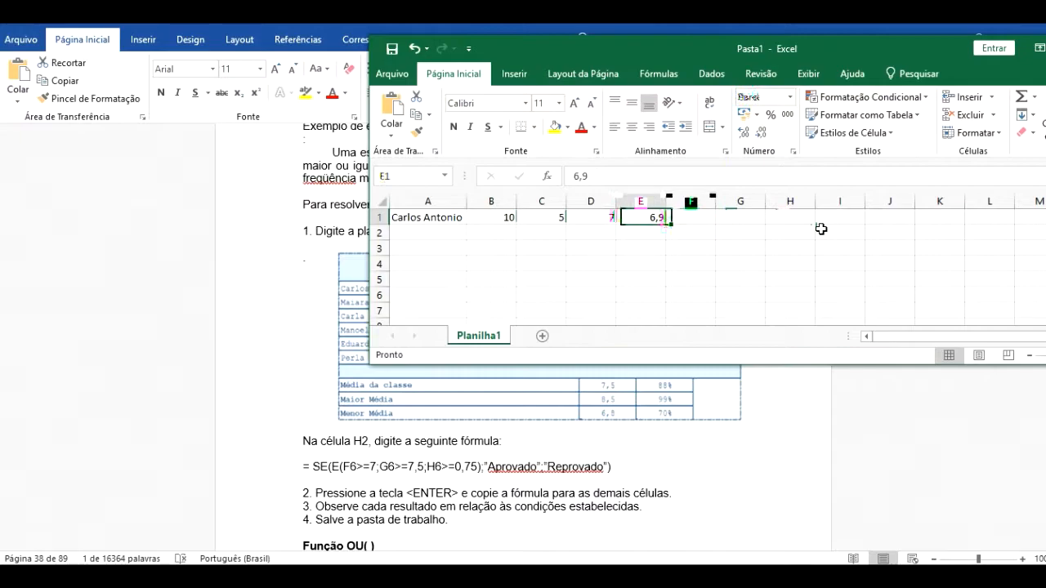
key(Left)
key(Left)
key(Left)
key(Left)
key(Right)
key(Right)
key(Right)
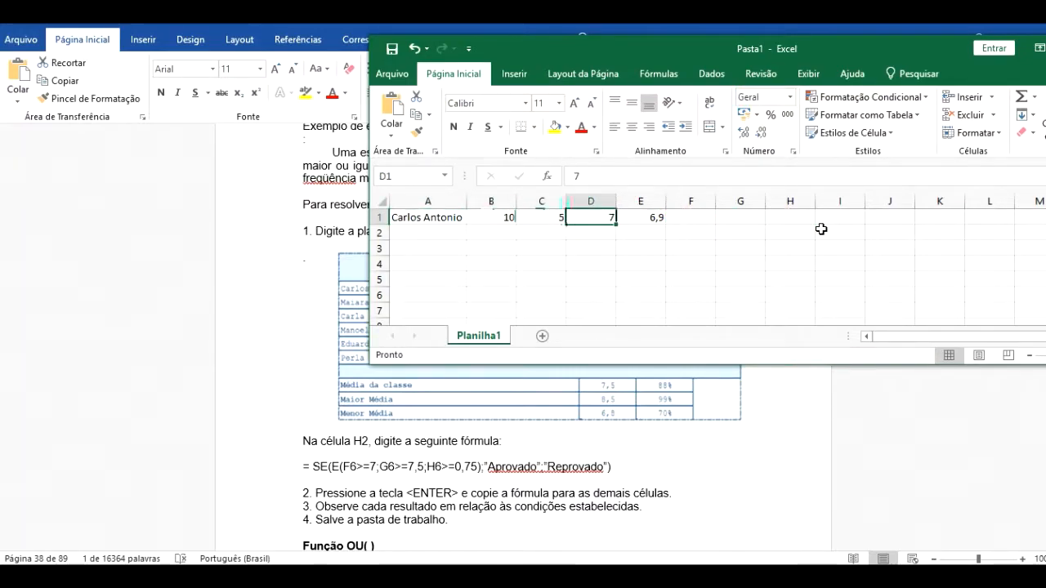
In cell F1, start an SE formula with the logical test E1>=7
key(Right)
key(Right)
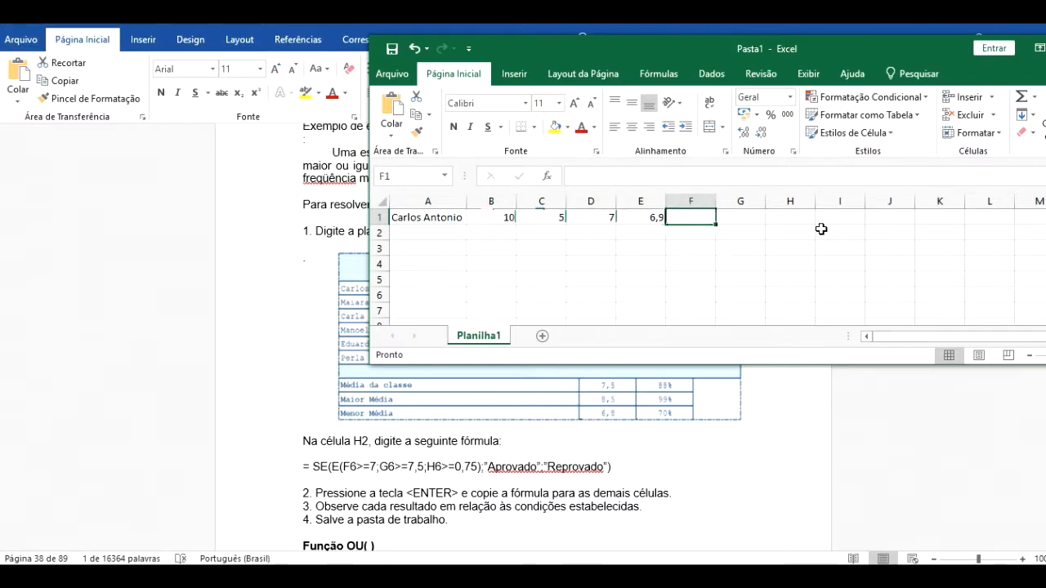
text(=SE)
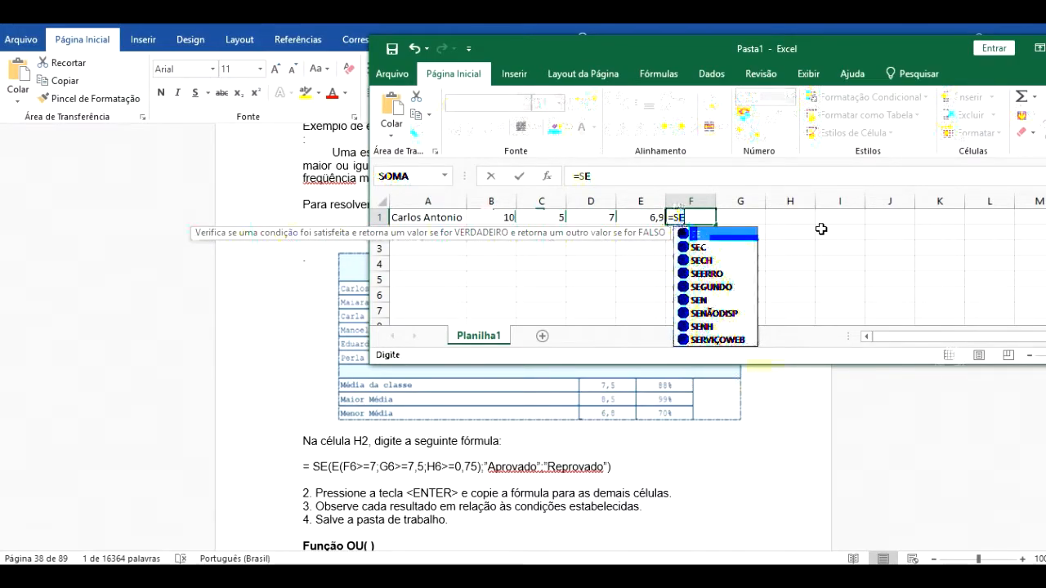
text(()
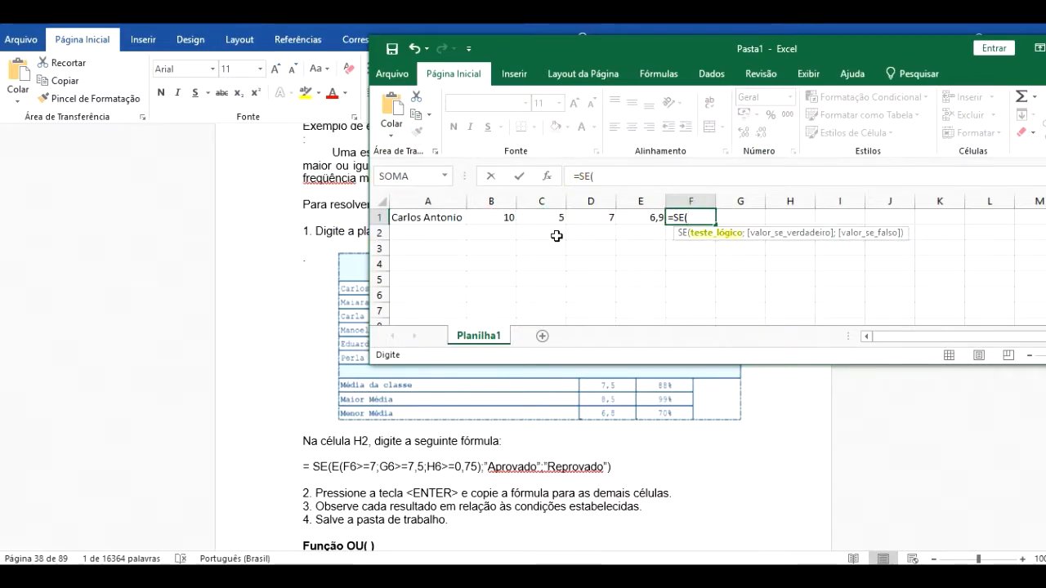
click(655, 219)
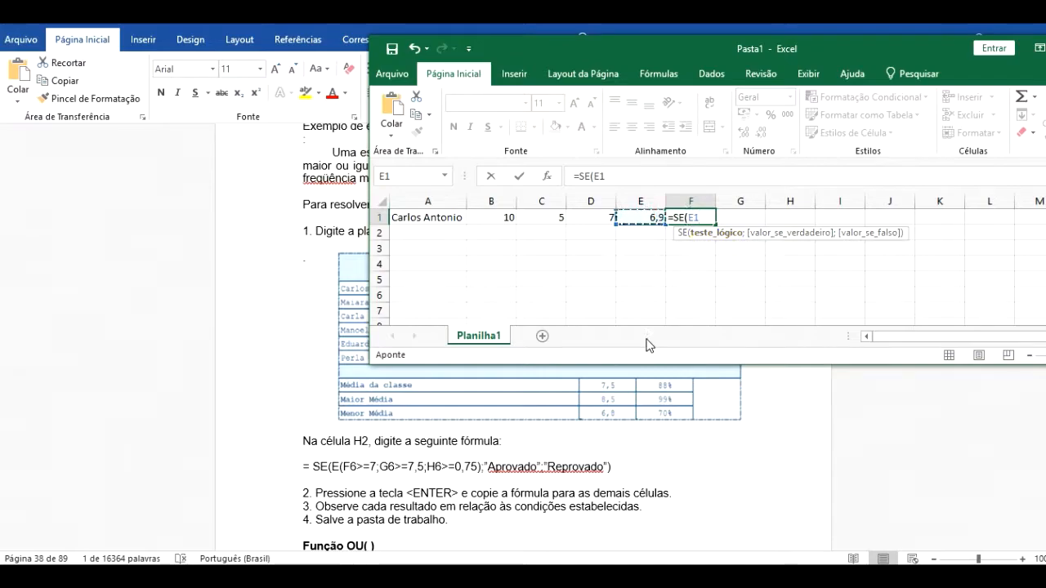
key(F8)
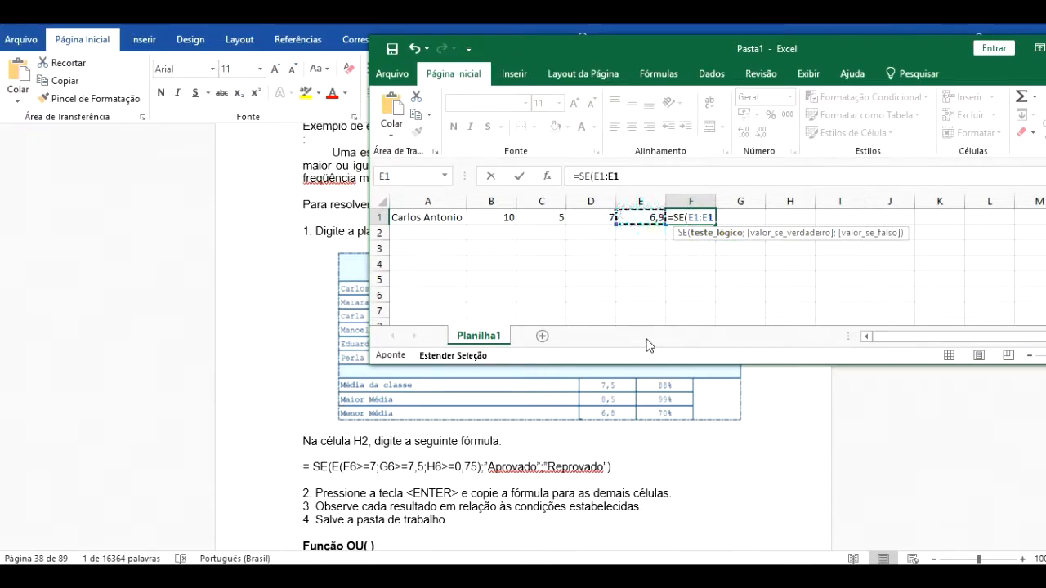
key(BackSpace)
key(BackSpace)
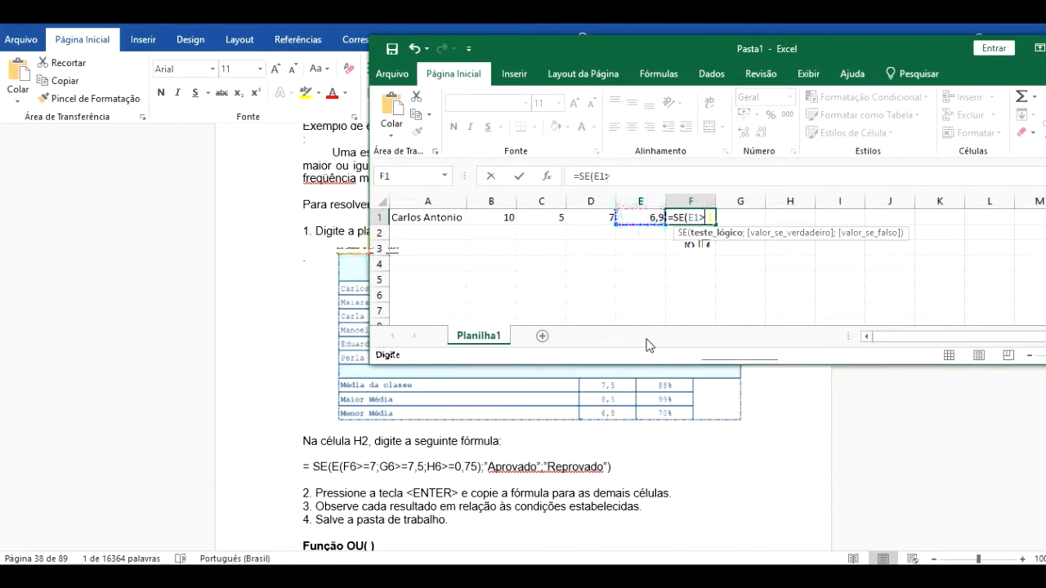
text(=7)
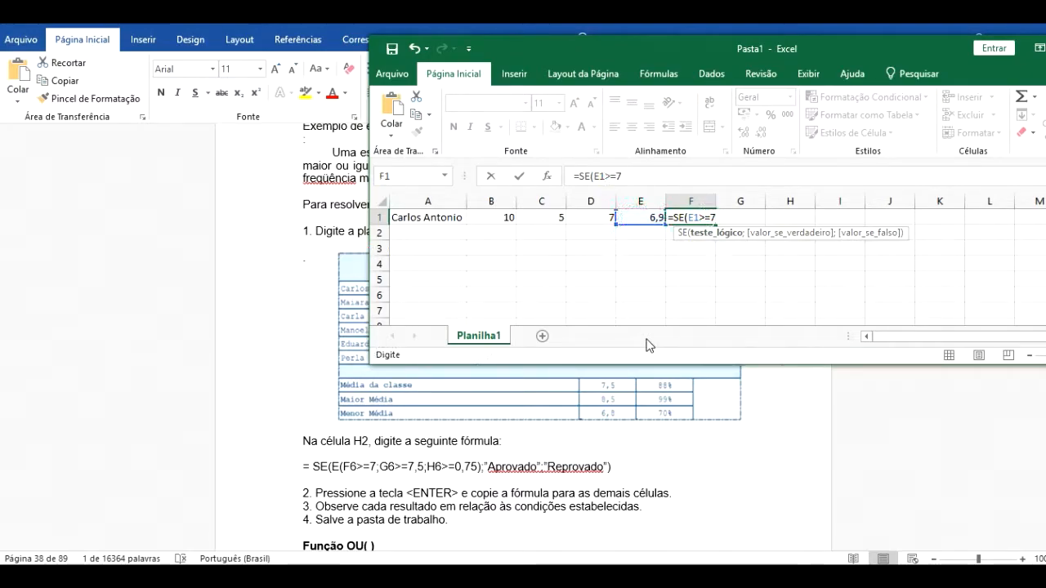
text(.)
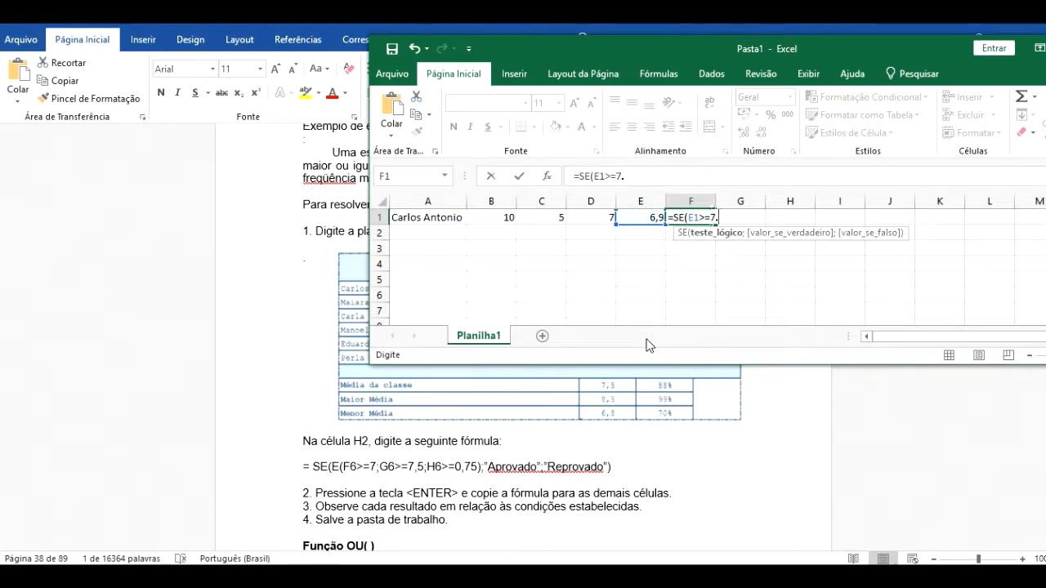
key(BackSpace)
text(;)
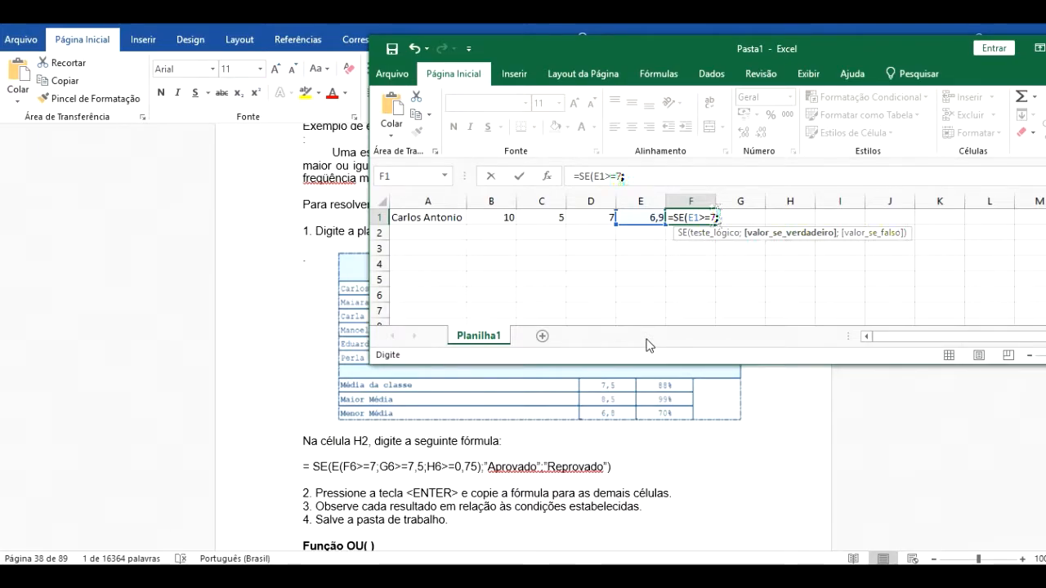
Complete the SE formula in F1 with "Aprovado" as the true value and "Reprovado" as the false value
text(")
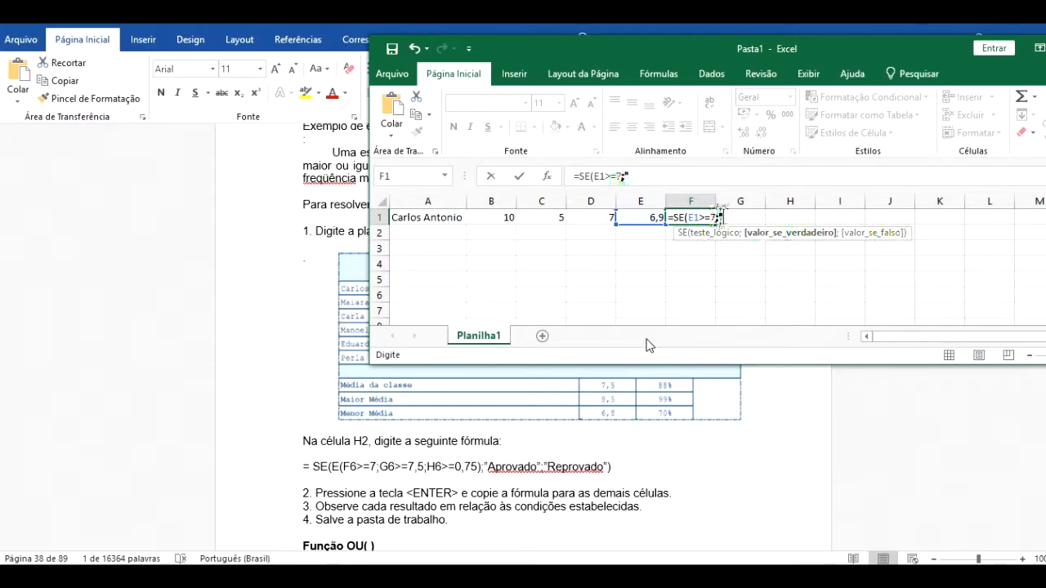
text(a)
key(BackSpace)
text(Aprov)
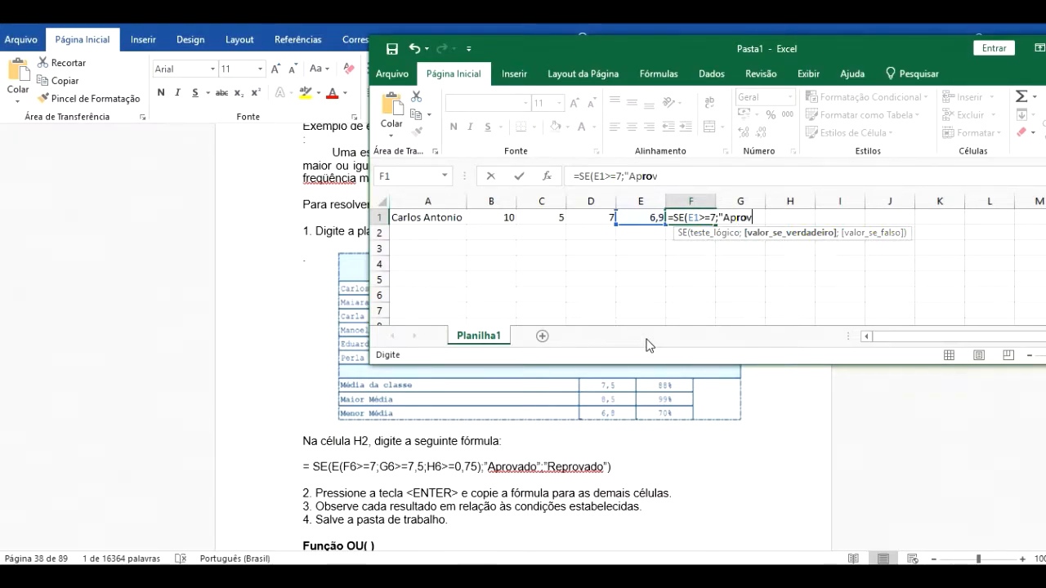
text(ado")
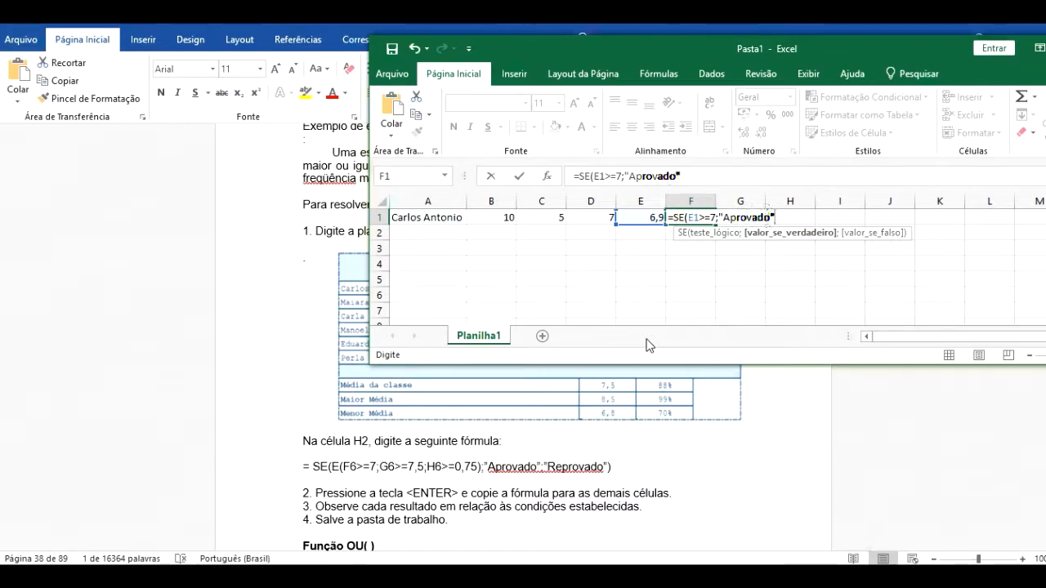
text(;)
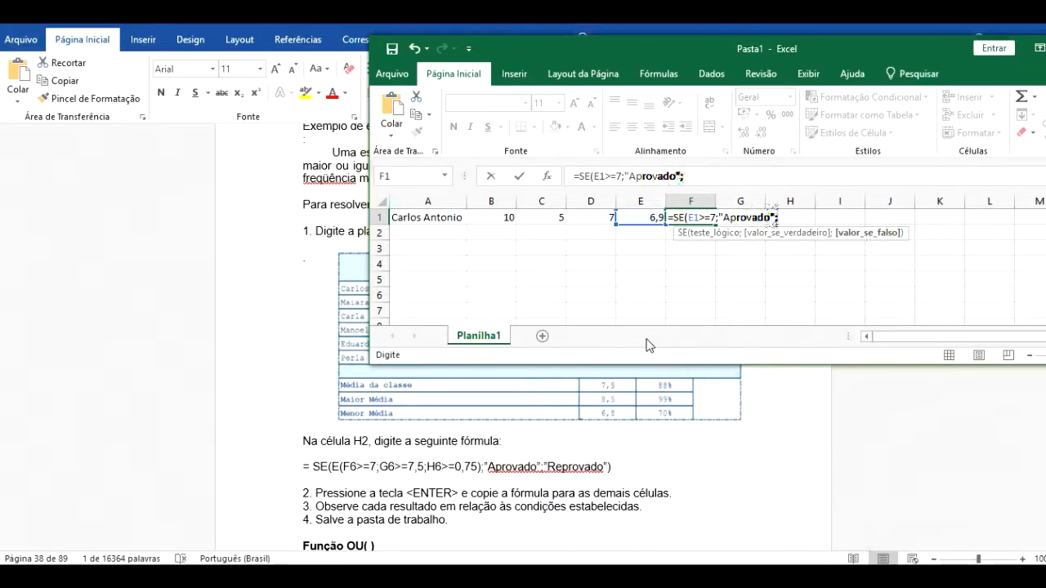
text("Reprovado)
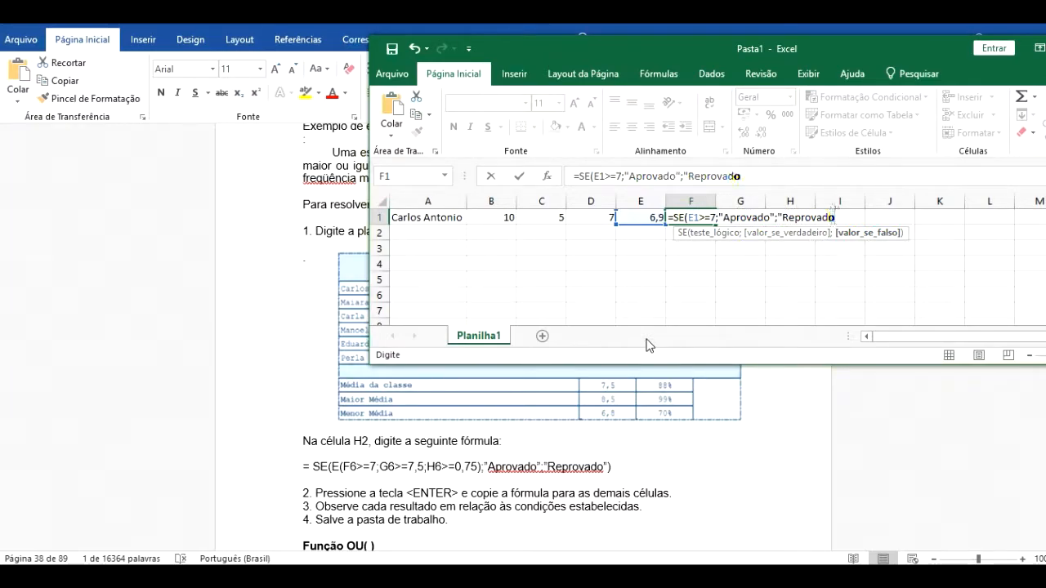
text("))
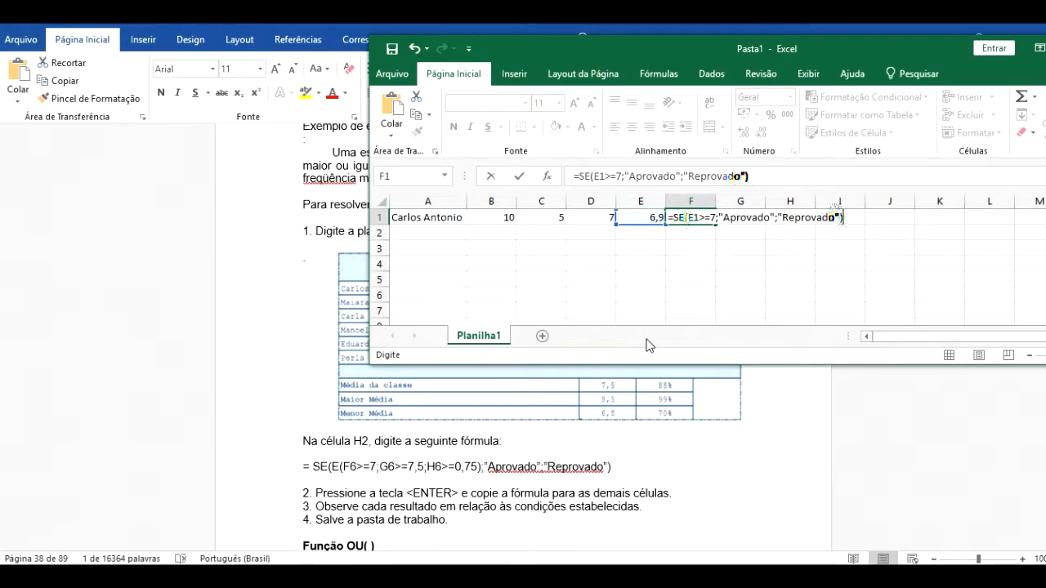
key(Return)
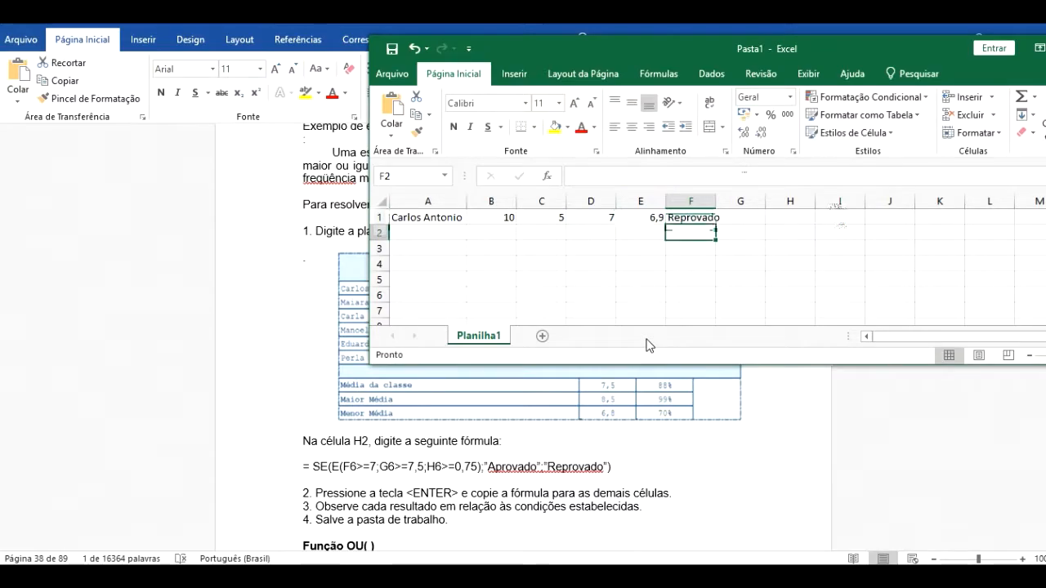
Fit column F's width to its contents and review the "Aprovado" argument of the formula in F1
double_click(717, 202)
click(715, 219)
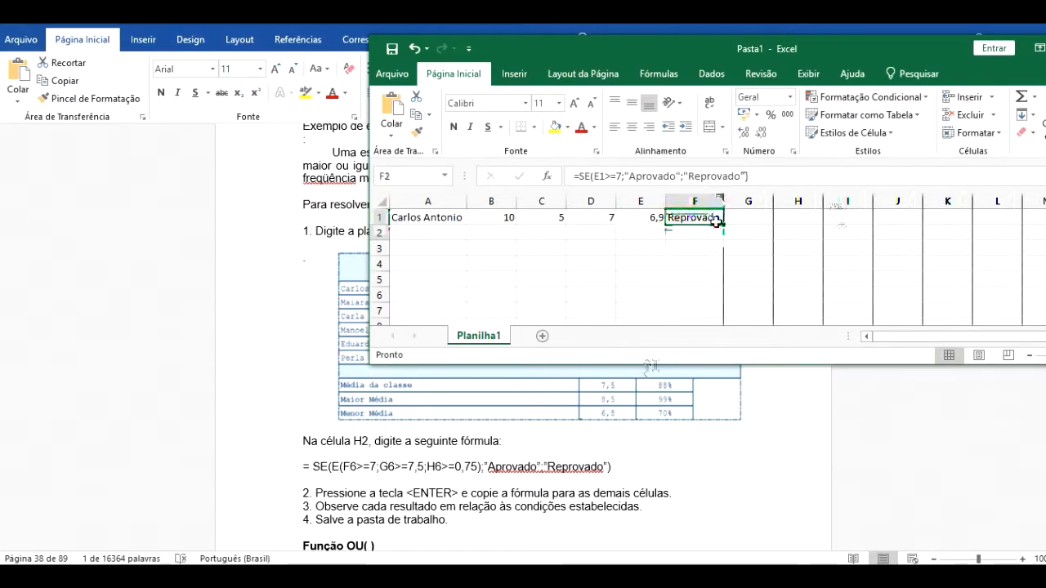
click(607, 175)
drag(629, 176, 675, 176)
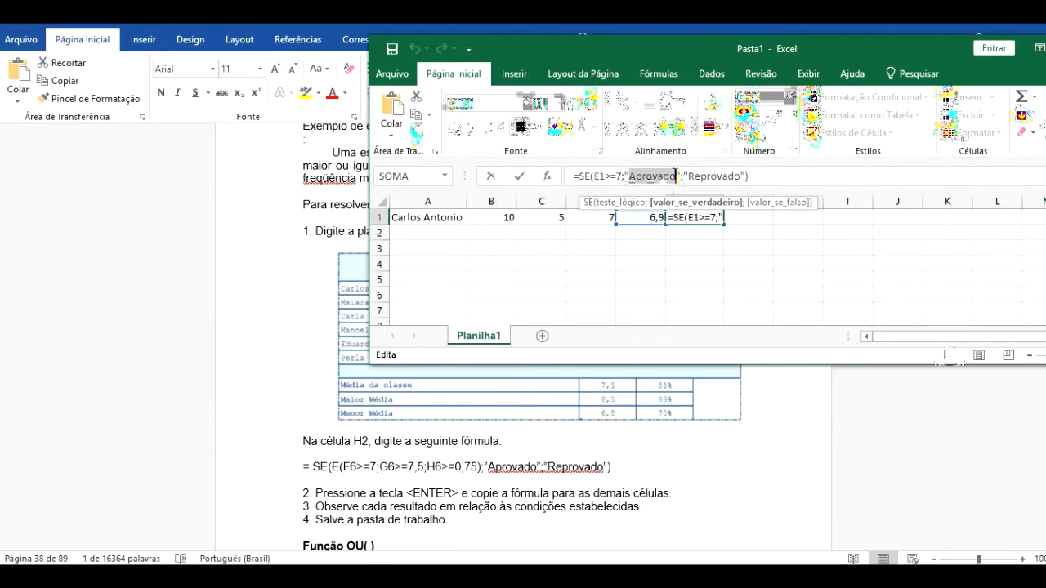
key(Return)
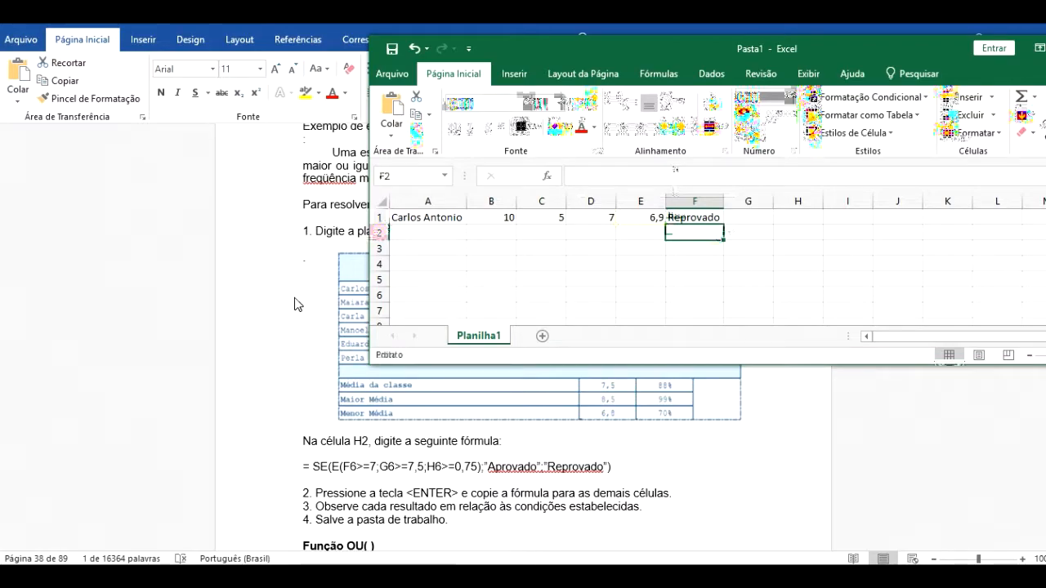
Find the LOJAS XYZ discount exercise in the Word document and move the spreadsheet window clear of its text
scroll(295, 304, down, 3)
scroll(295, 304, down, 7)
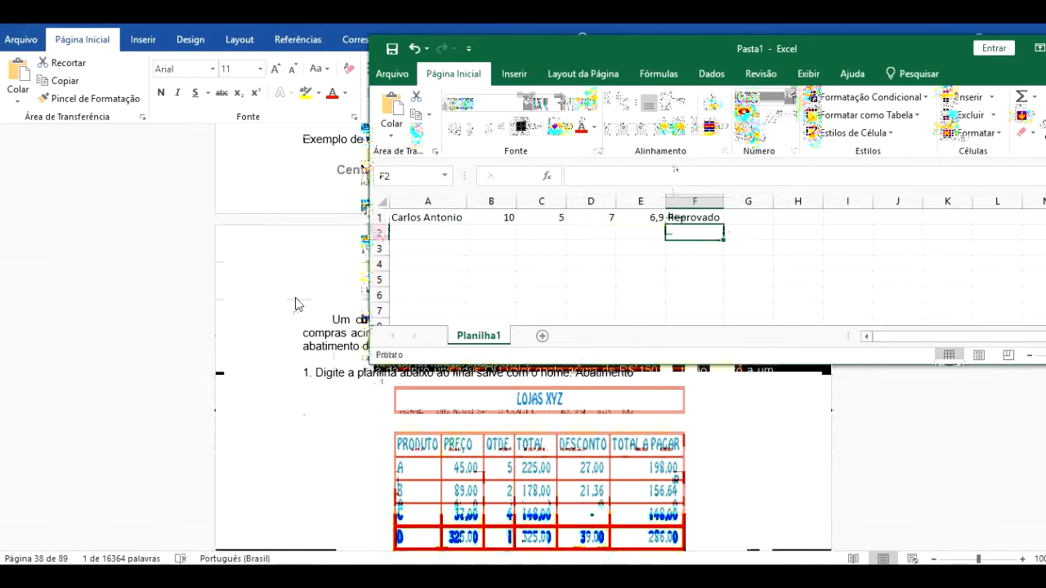
scroll(295, 304, up, 1)
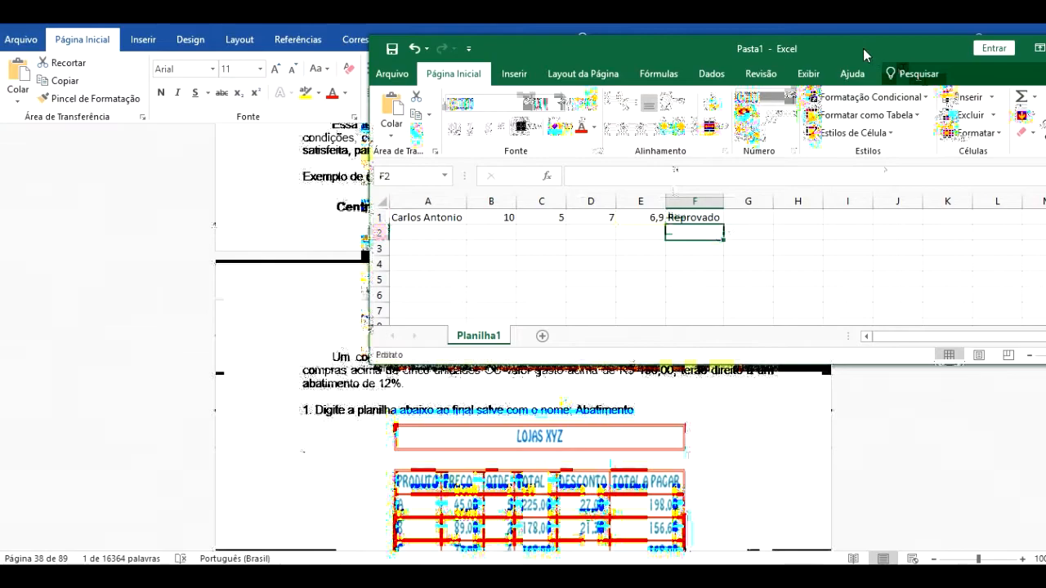
drag(855, 52, 857, 42)
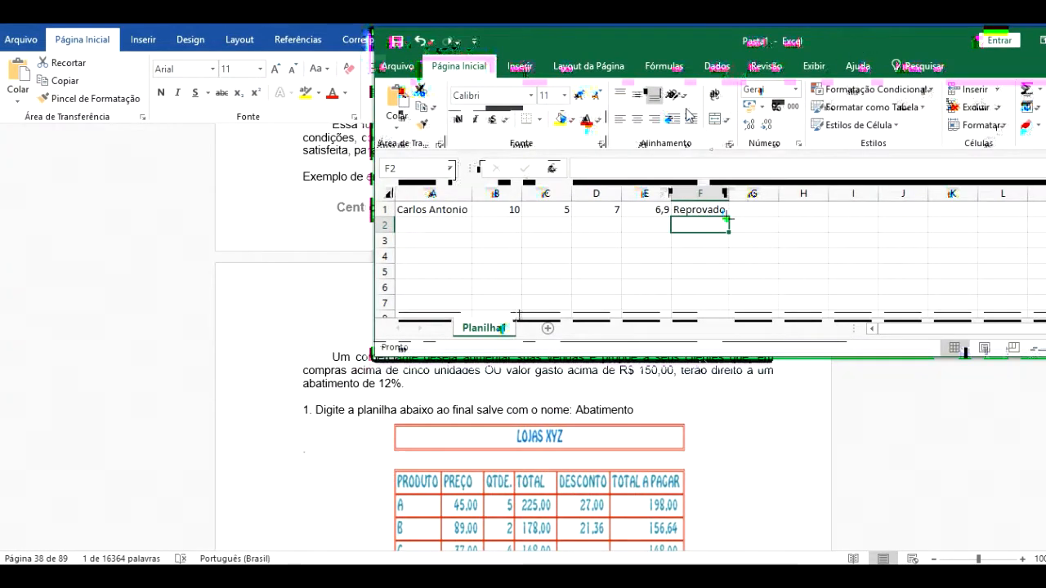
drag(613, 51, 663, 32)
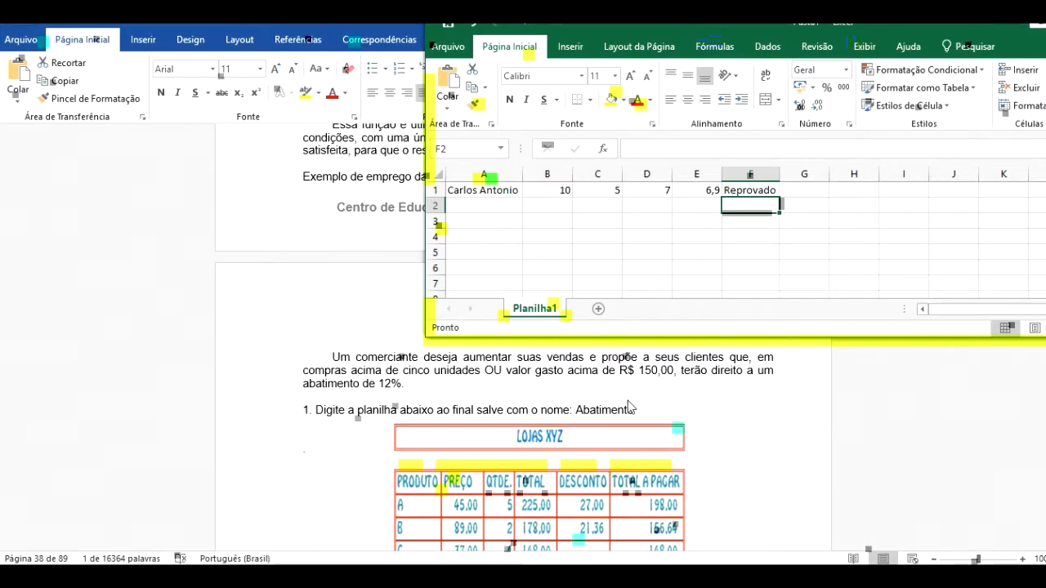
scroll(629, 397, down, 2)
scroll(629, 404, down, 1)
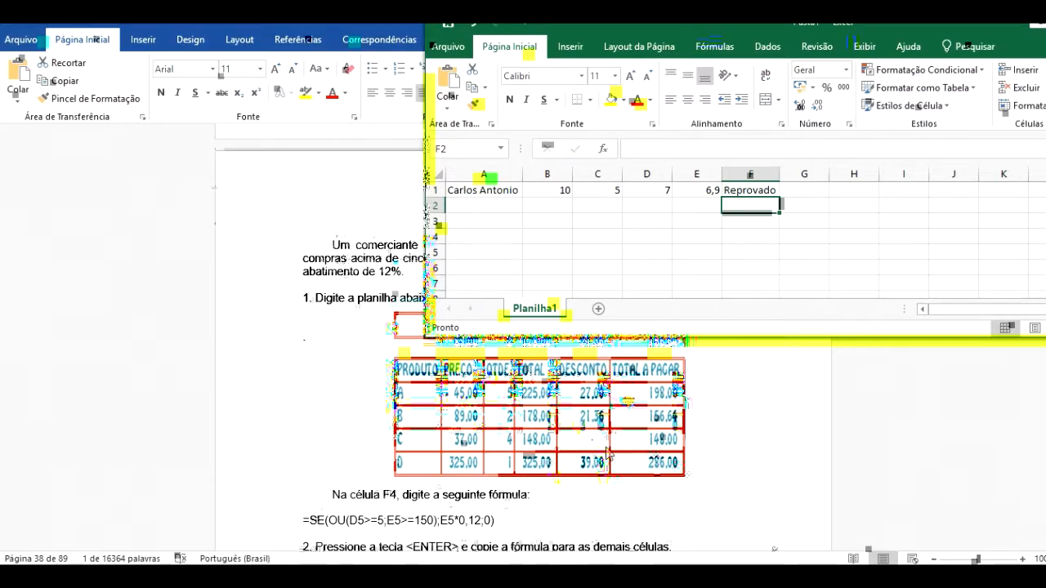
Examine the handout's nested SE example that calculates the commission percentage by region in cell G2
scroll(609, 454, down, 4)
scroll(609, 453, down, 15)
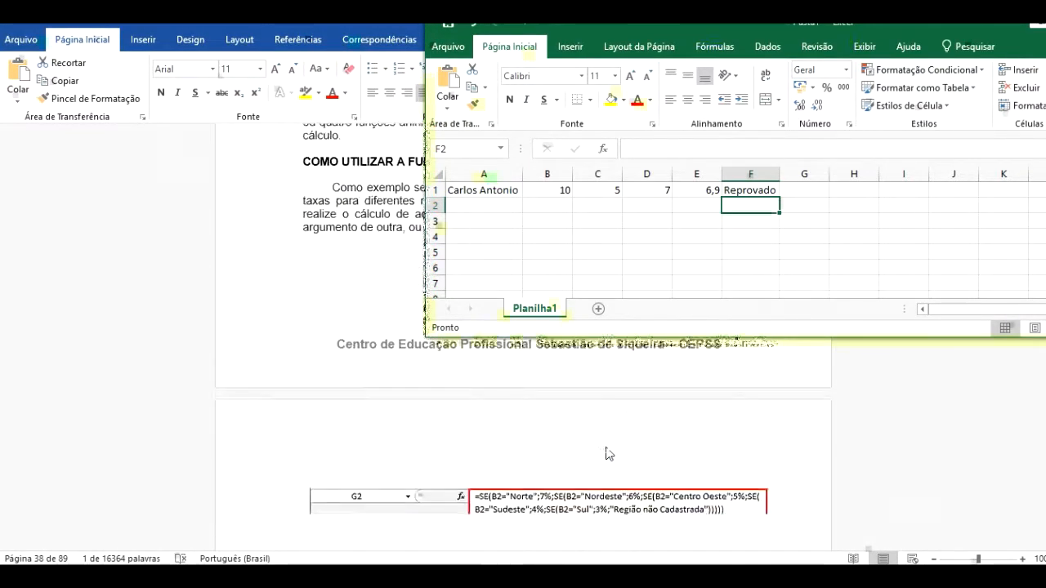
scroll(608, 453, down, 3)
scroll(609, 454, up, 2)
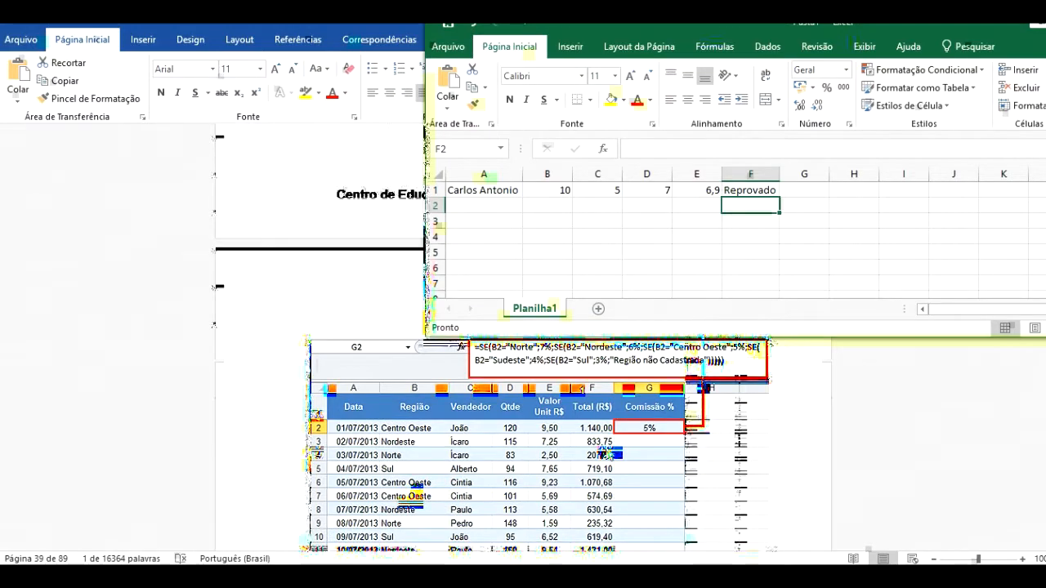
scroll(608, 453, up, 1)
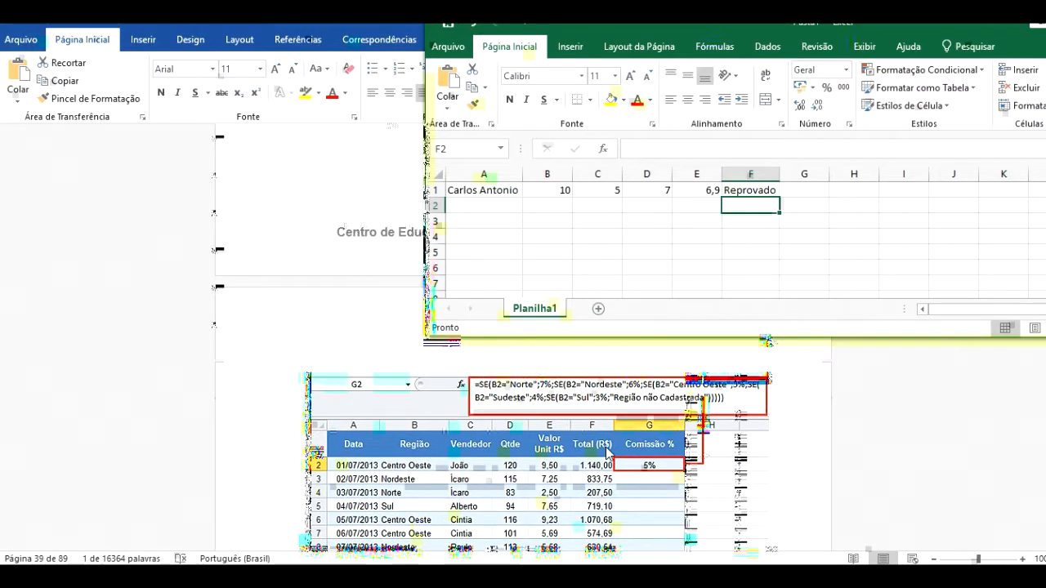
scroll(605, 451, up, 3)
scroll(605, 451, down, 1)
scroll(606, 451, down, 1)
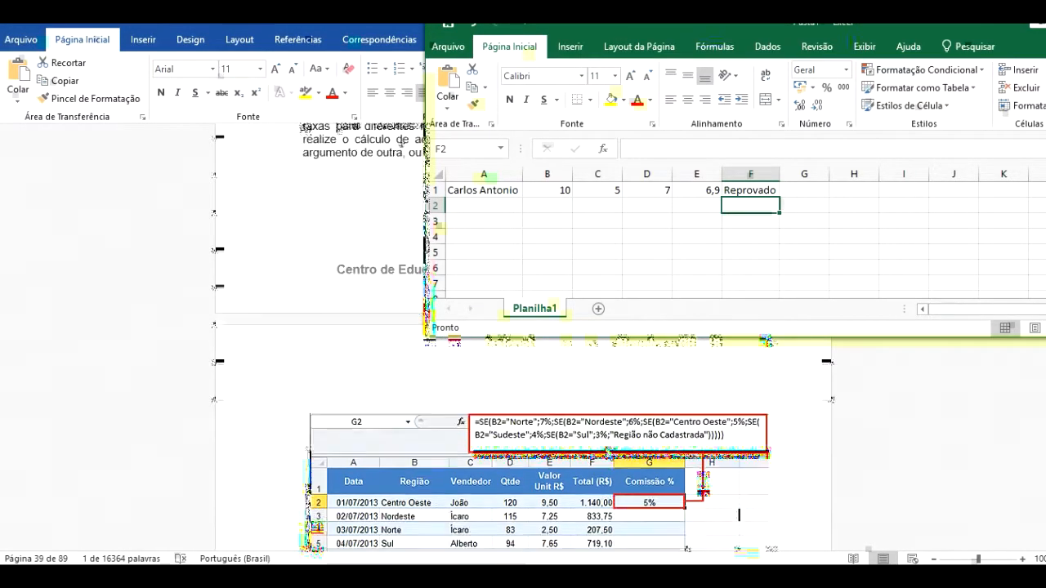
scroll(609, 451, down, 1)
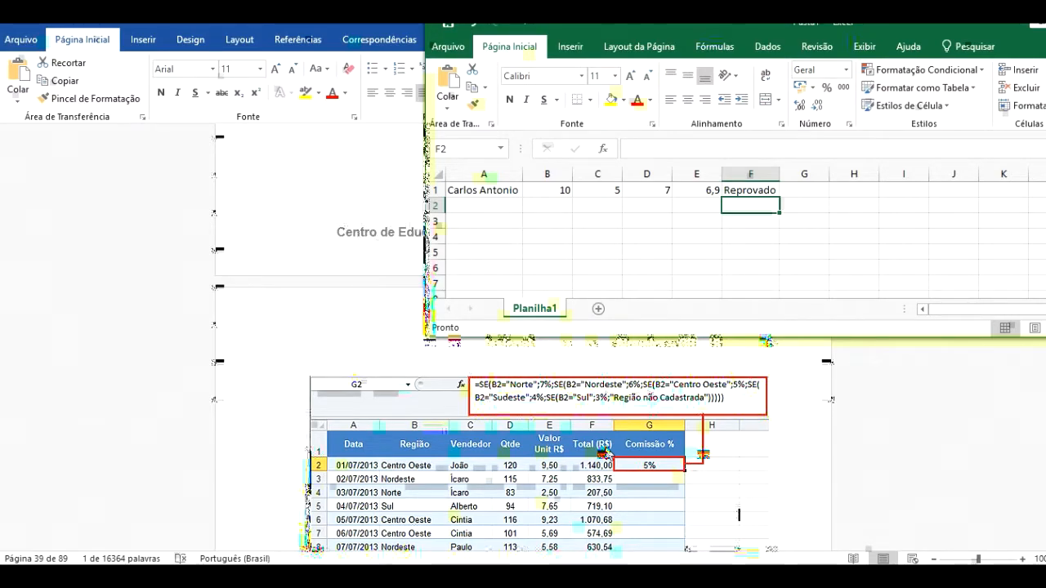
scroll(606, 452, down, 2)
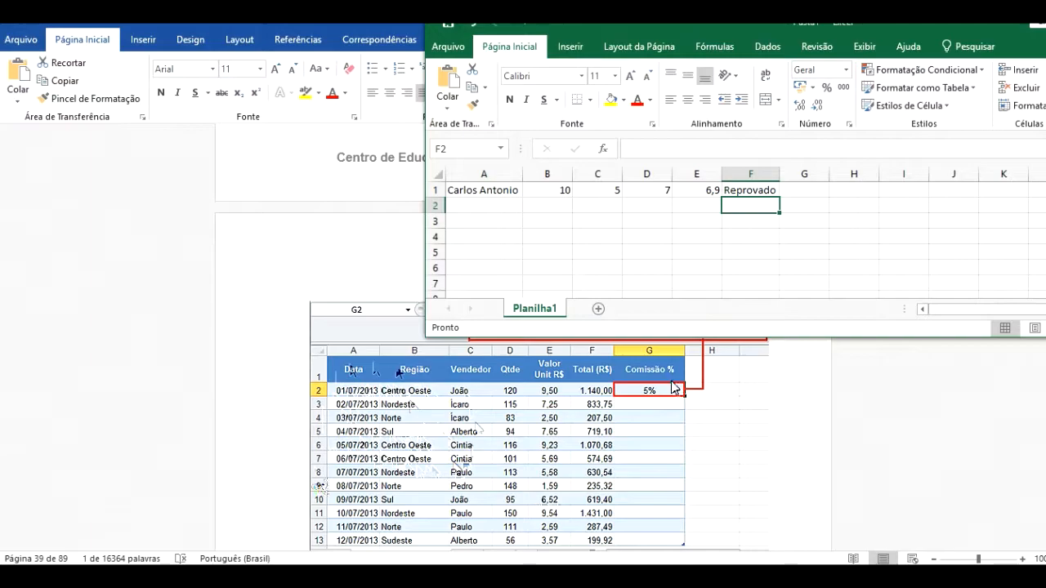
Read the handout's plain-language explanation of the nested SE formula and the introduction to the CONT.SE function
scroll(621, 388, up, 2)
scroll(656, 478, down, 5)
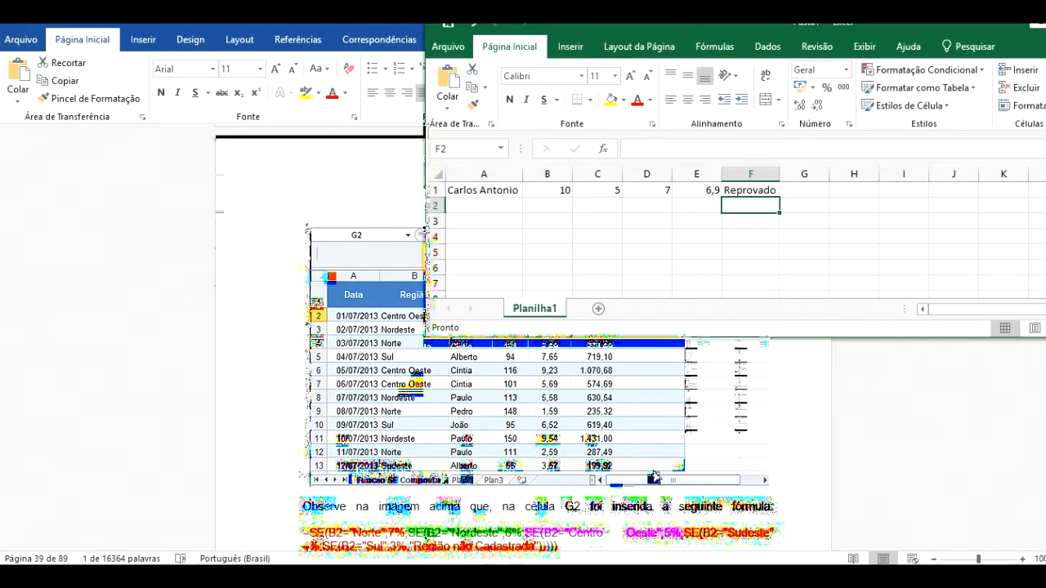
scroll(656, 476, down, 4)
scroll(653, 476, down, 2)
scroll(654, 477, up, 8)
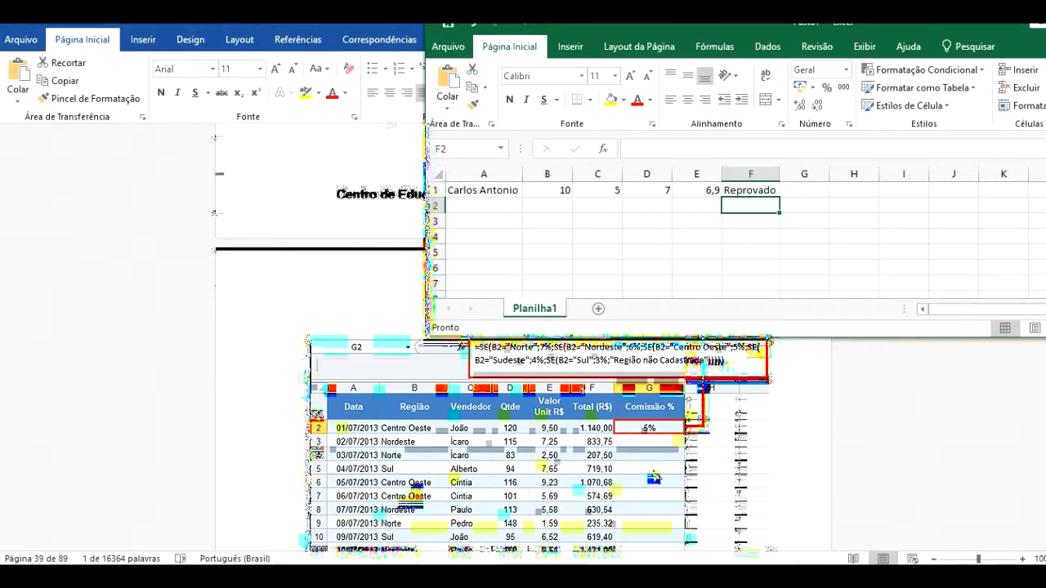
scroll(628, 466, down, 15)
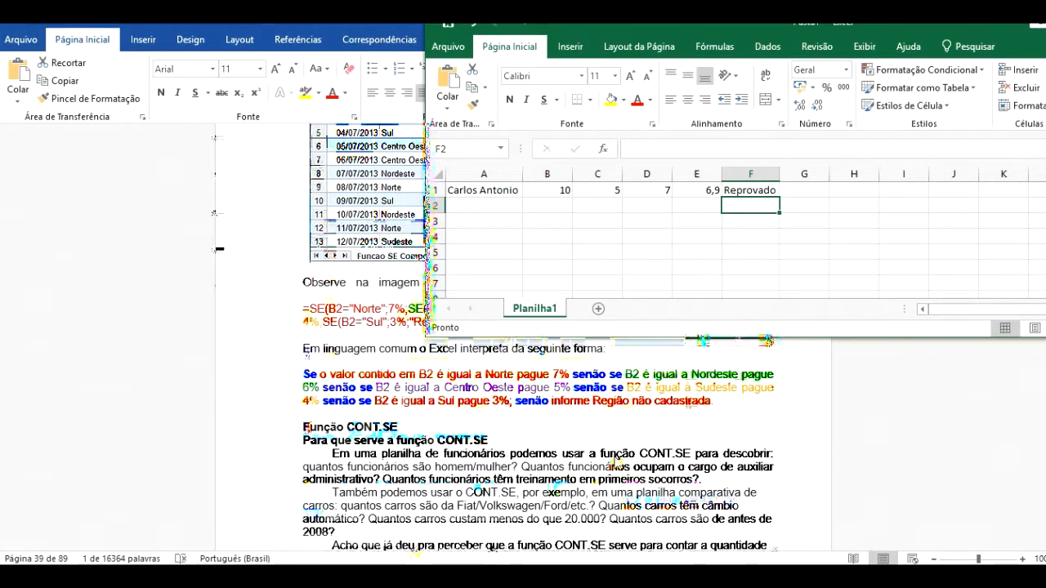
scroll(614, 464, up, 10)
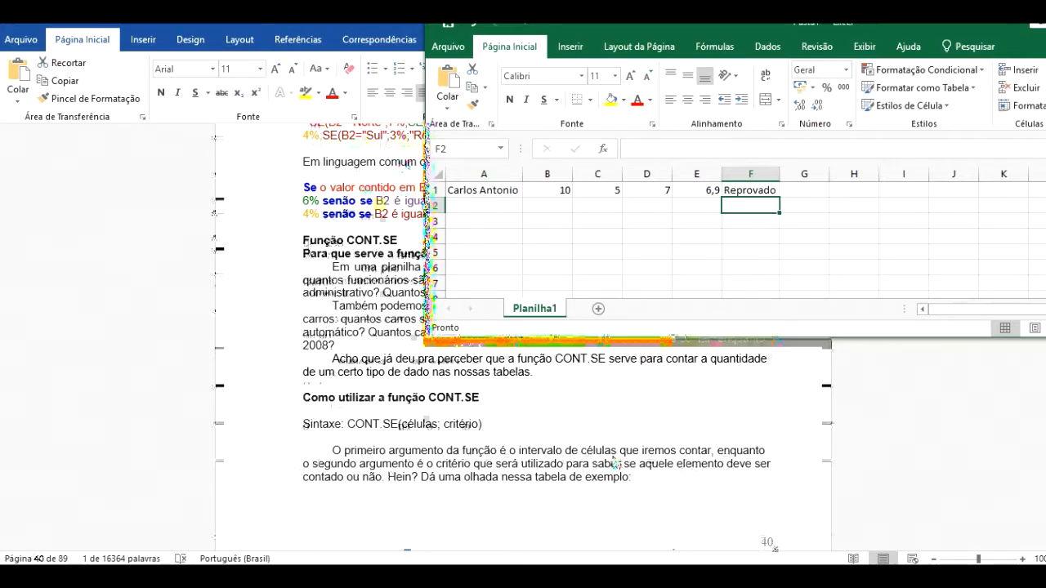
Read the handout's CONT.SE syntax and its example that counts the male employees in C3:C7
scroll(614, 463, down, 1)
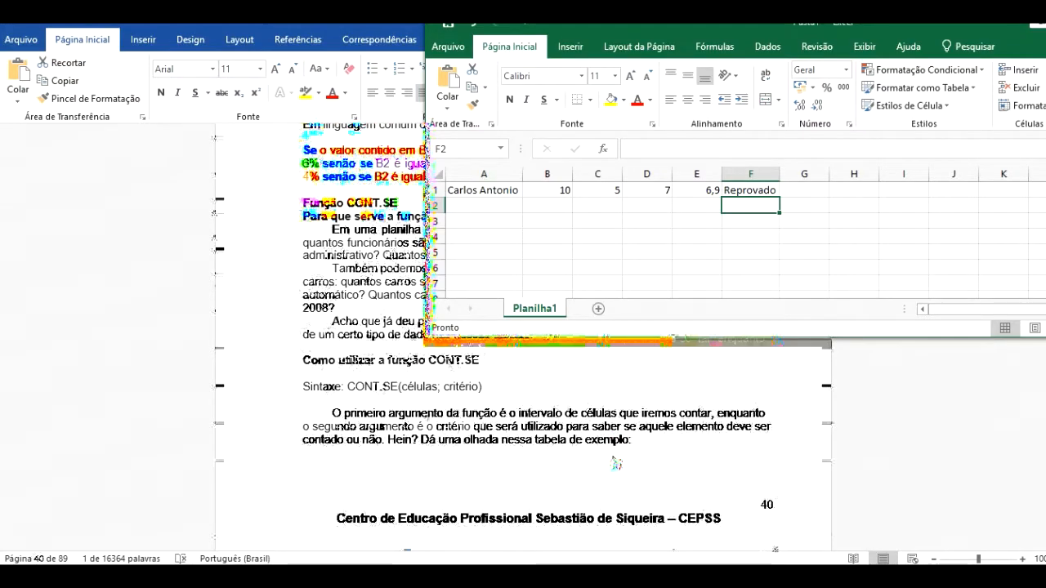
scroll(615, 463, down, 8)
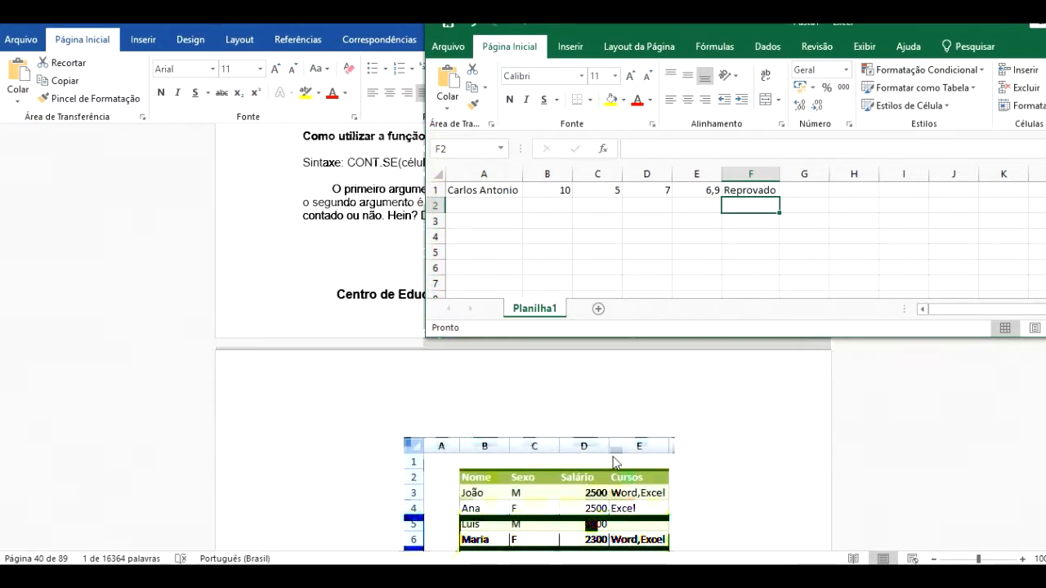
scroll(614, 463, down, 2)
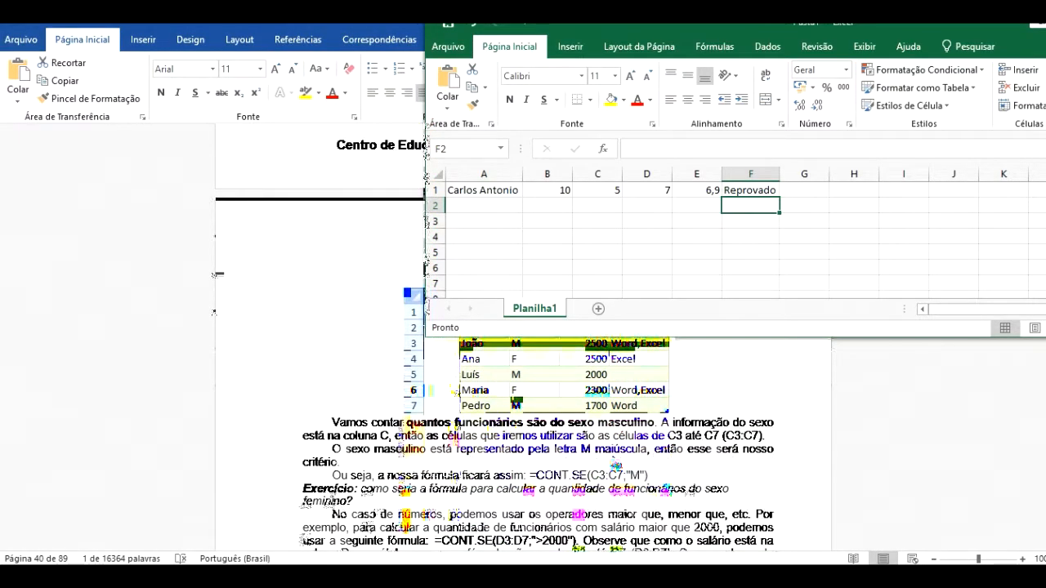
scroll(615, 465, up, 2)
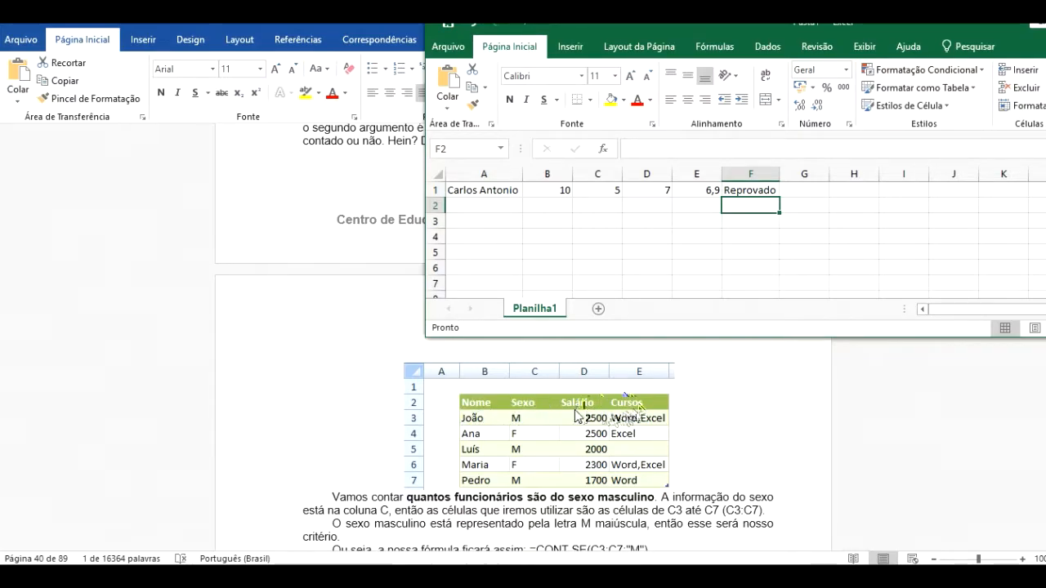
scroll(576, 415, down, 2)
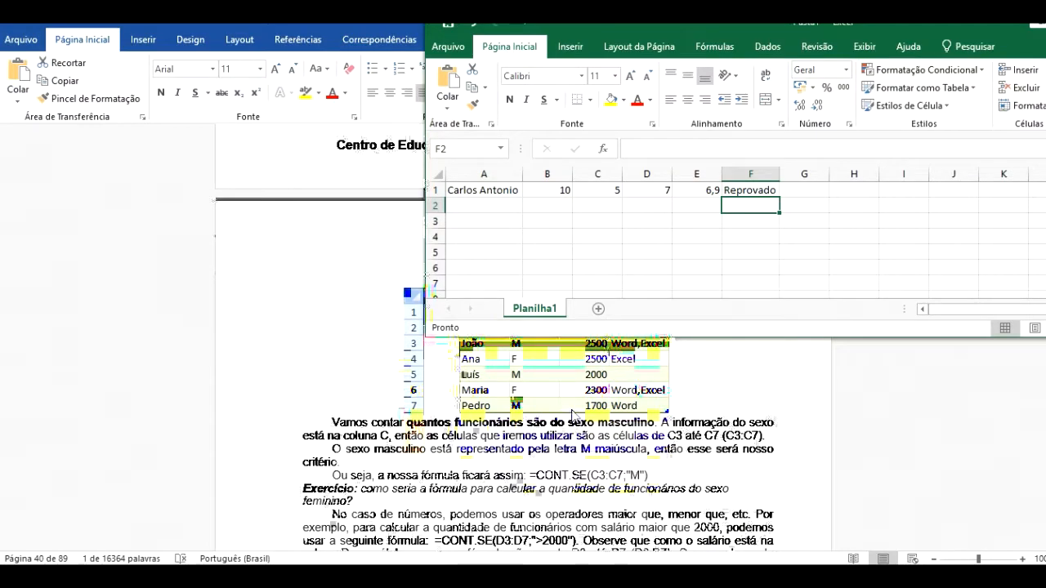
scroll(576, 415, up, 1)
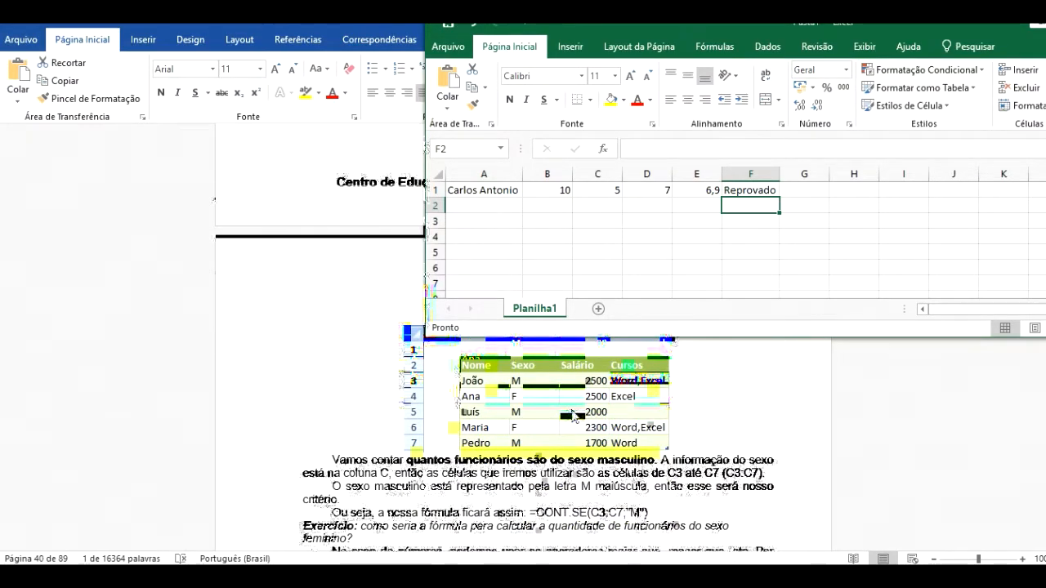
scroll(576, 415, up, 5)
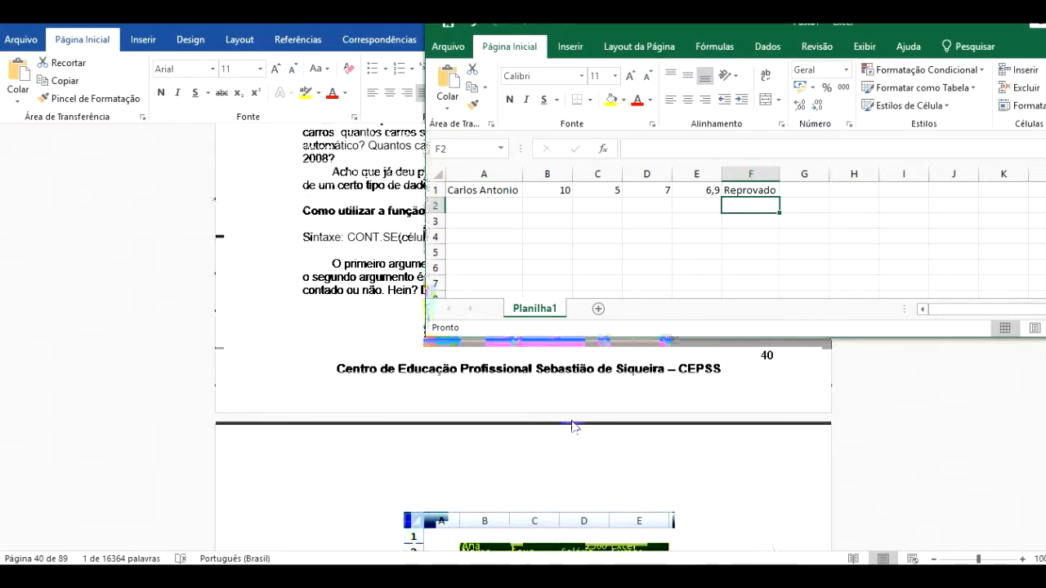
scroll(571, 426, down, 10)
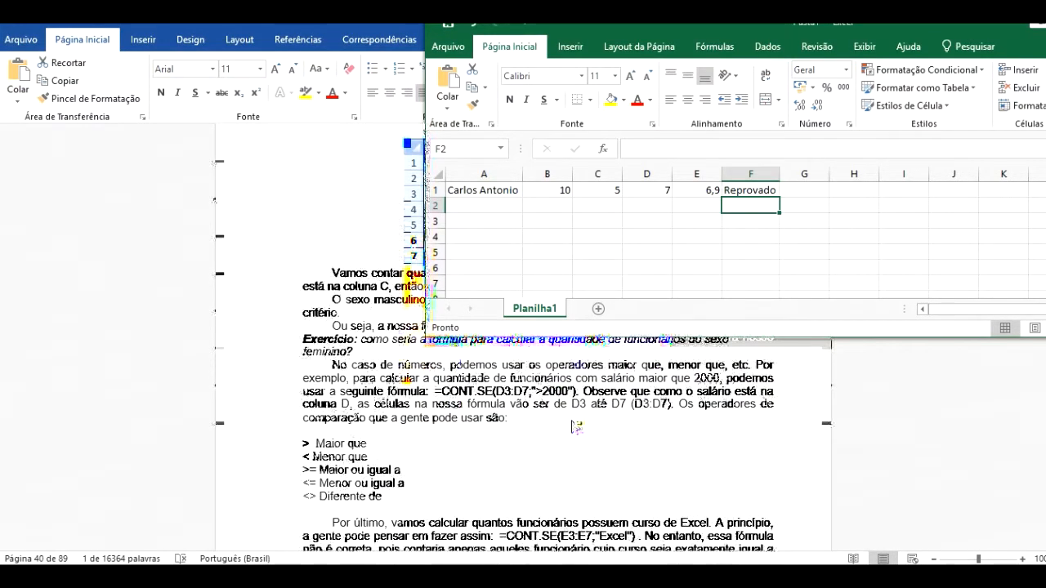
scroll(575, 426, up, 5)
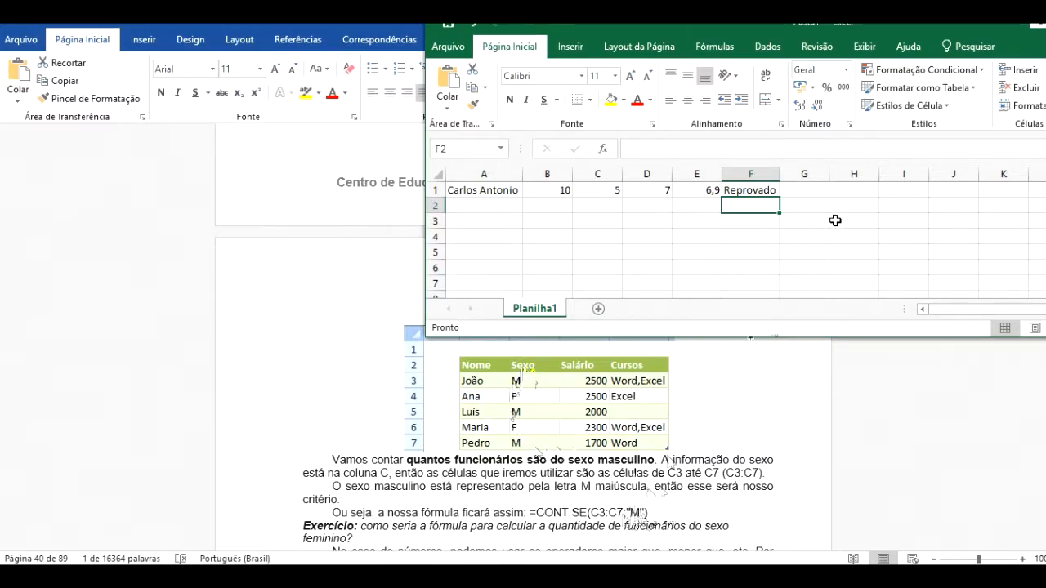
Enter the sample gender codes M, F, M, F, M down cells G2 to G6 of the spreadsheet
click(805, 208)
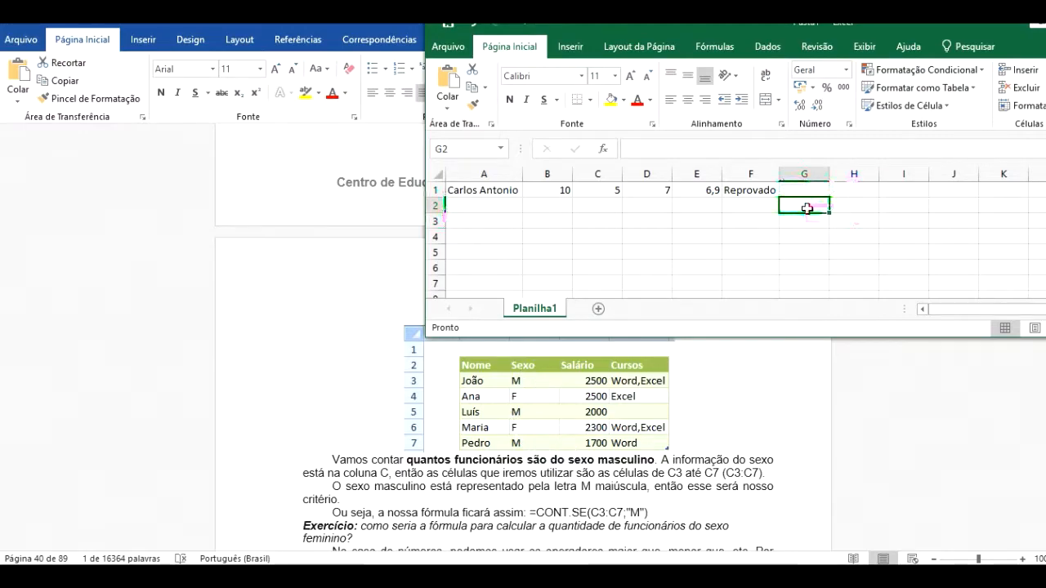
text(M)
key(Return)
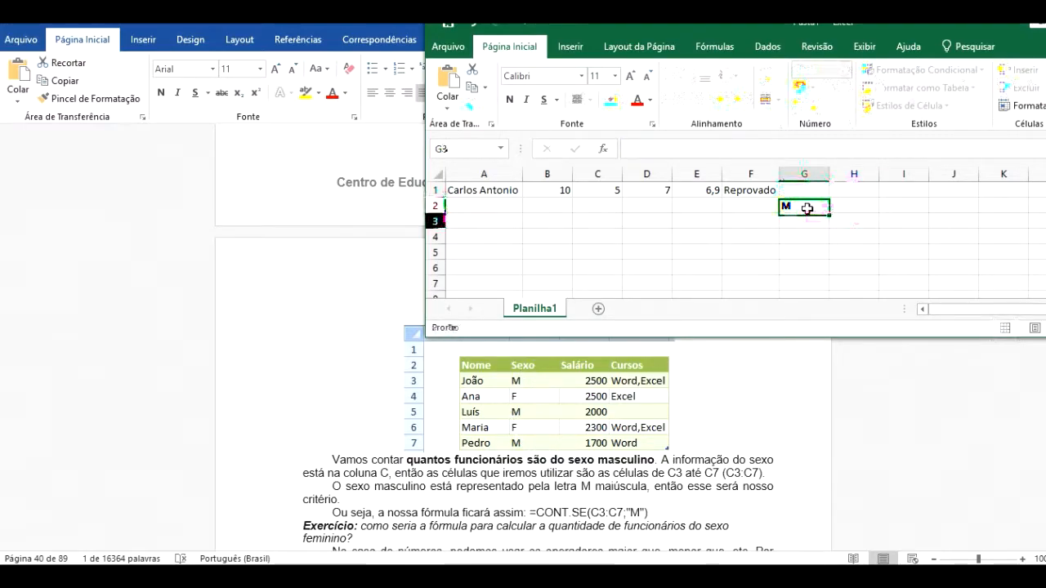
text(F)
key(Return)
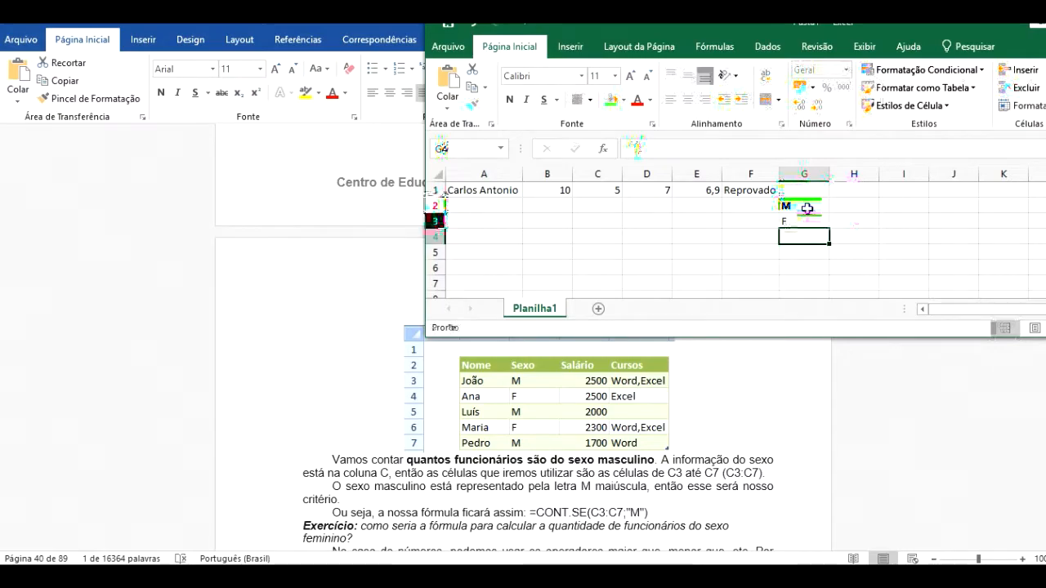
text(M)
key(Return)
text(F)
key(Return)
text(M)
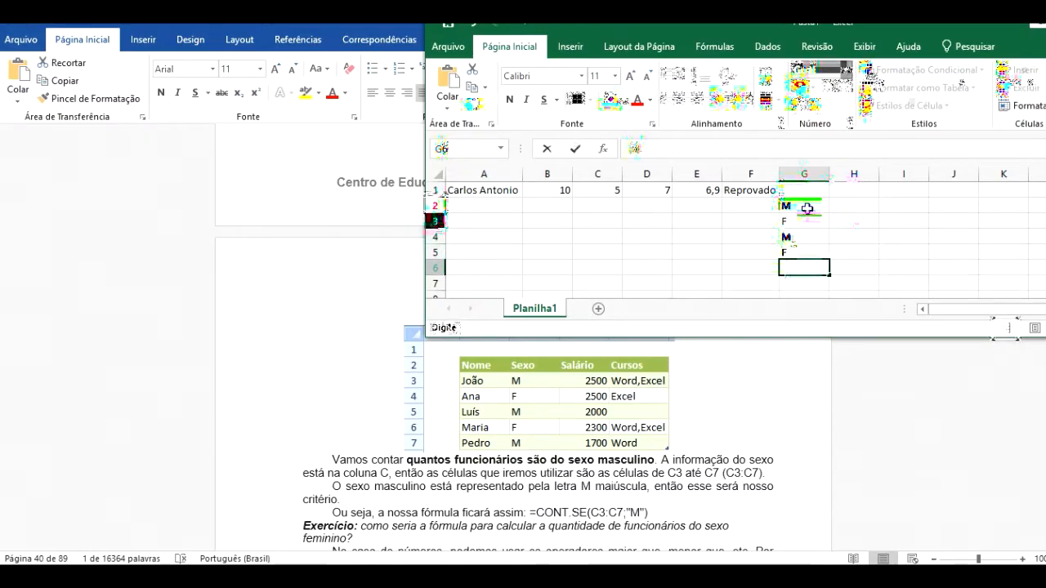
key(Return)
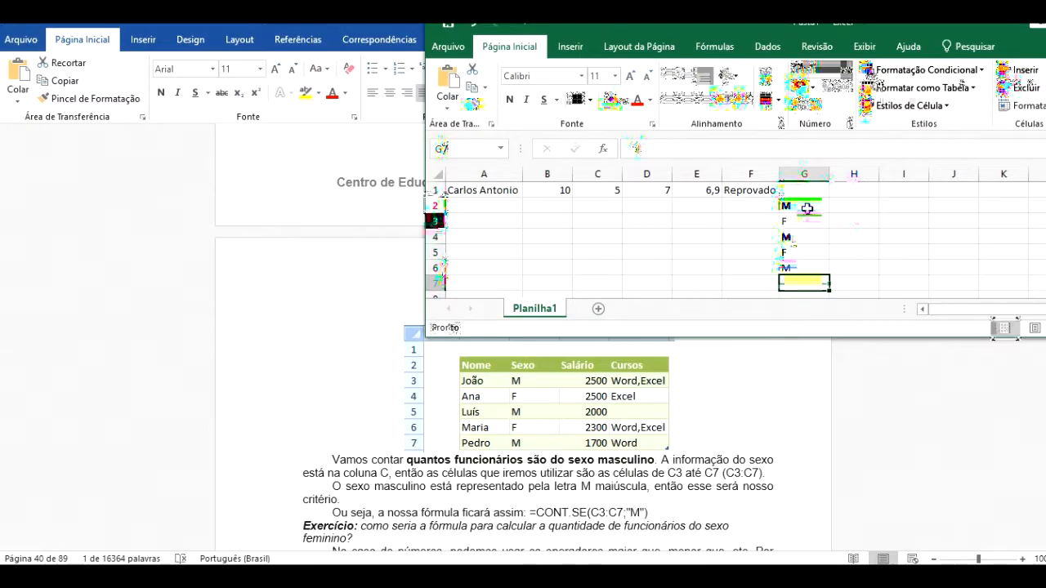
Count the "M" entries in cell G7 with the formula =CONT.SE(G2:G6;"M")
text(=CON)
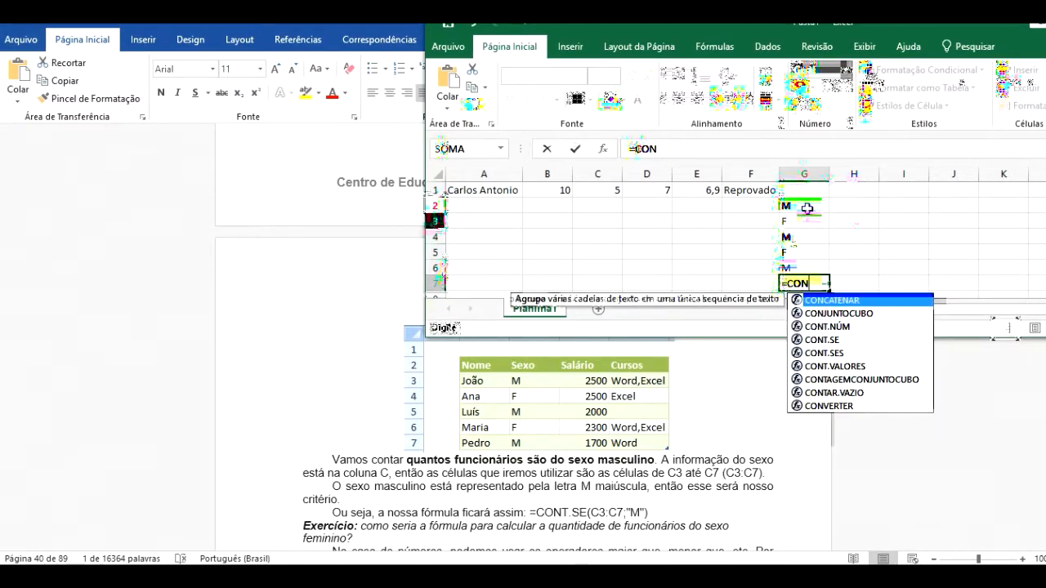
text(T.)
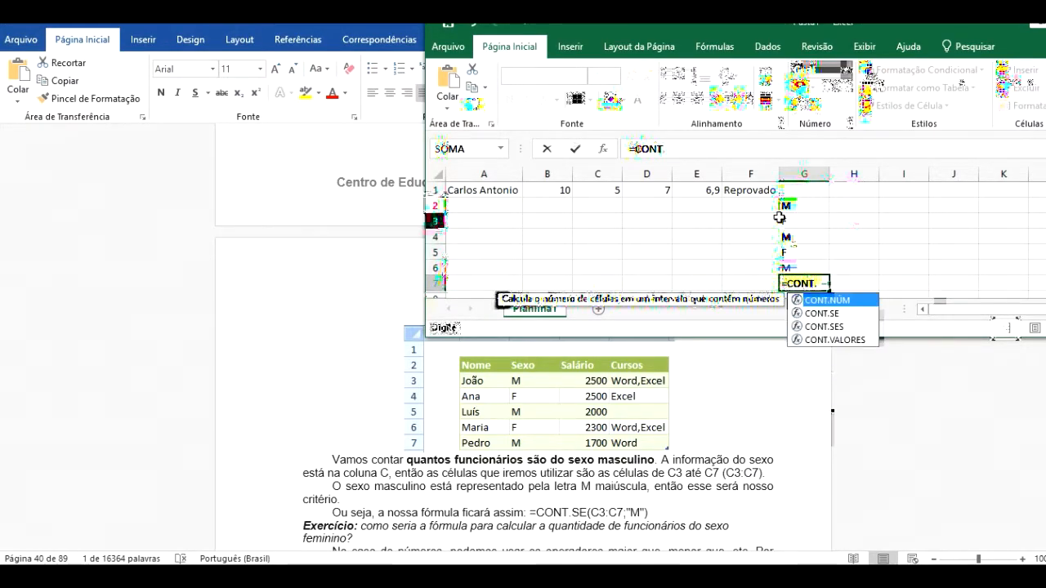
double_click(825, 314)
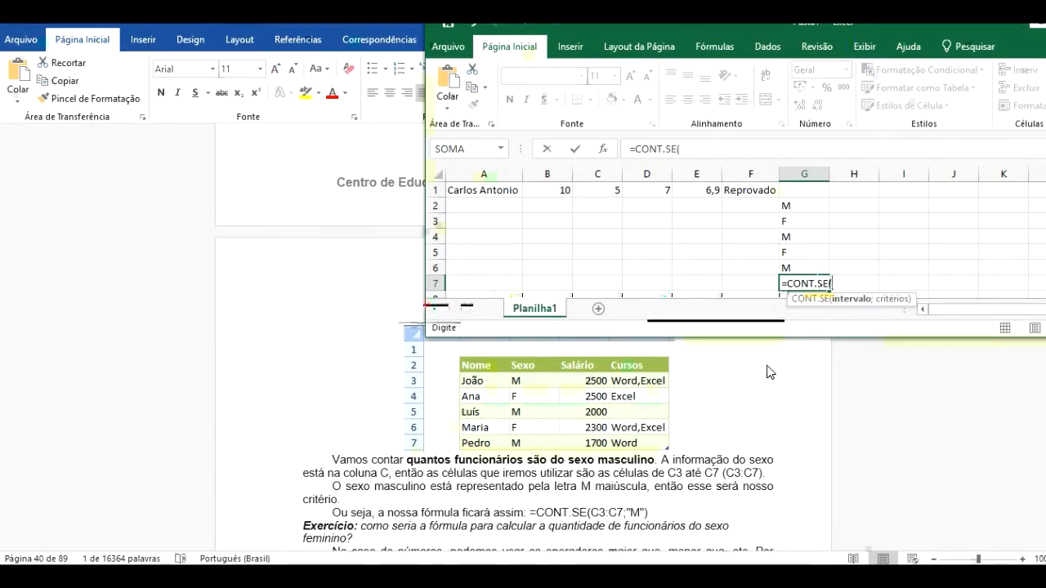
drag(796, 206, 800, 264)
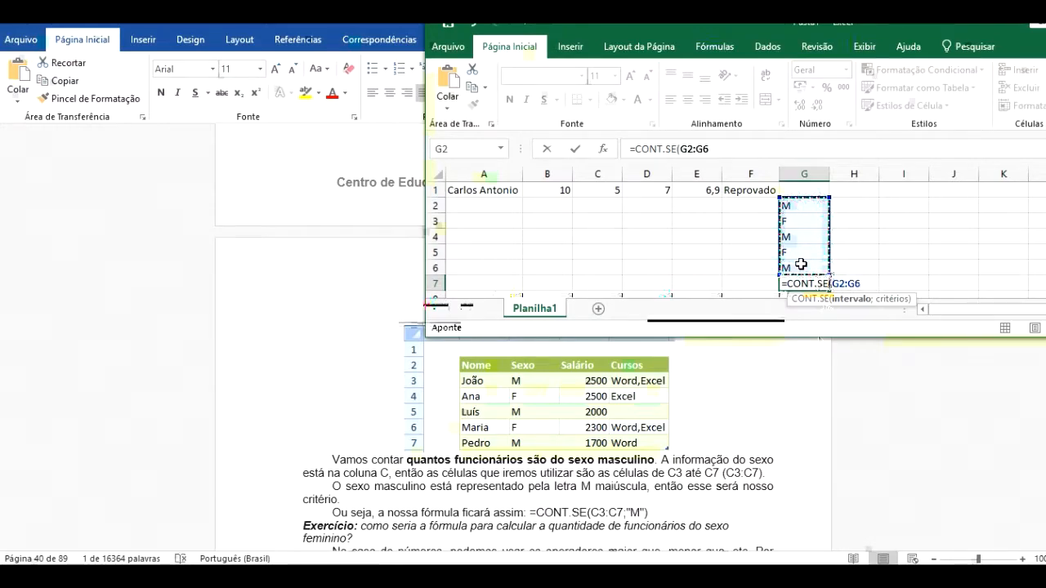
text(,)
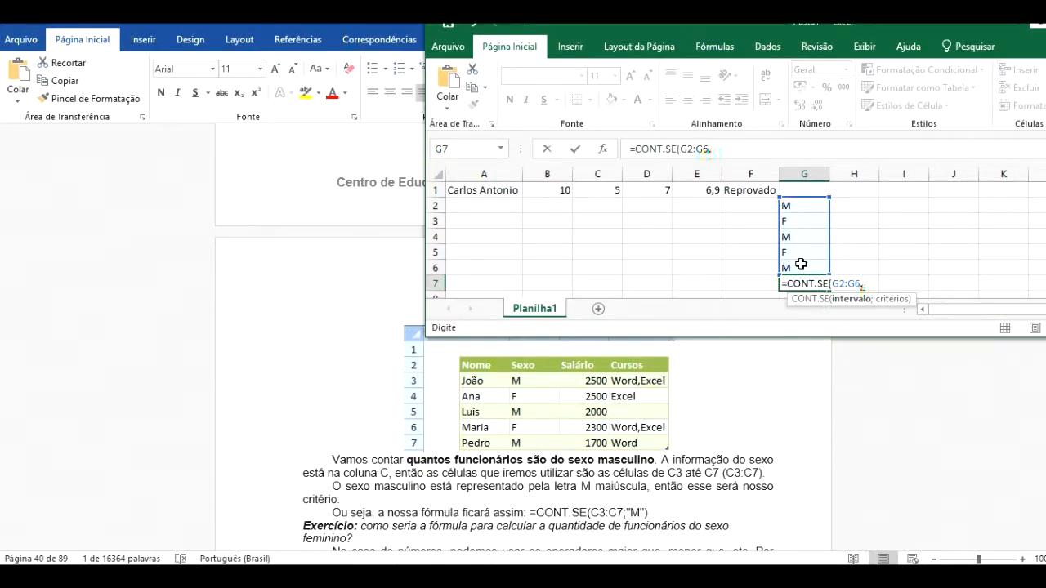
key(BackSpace)
text(;)
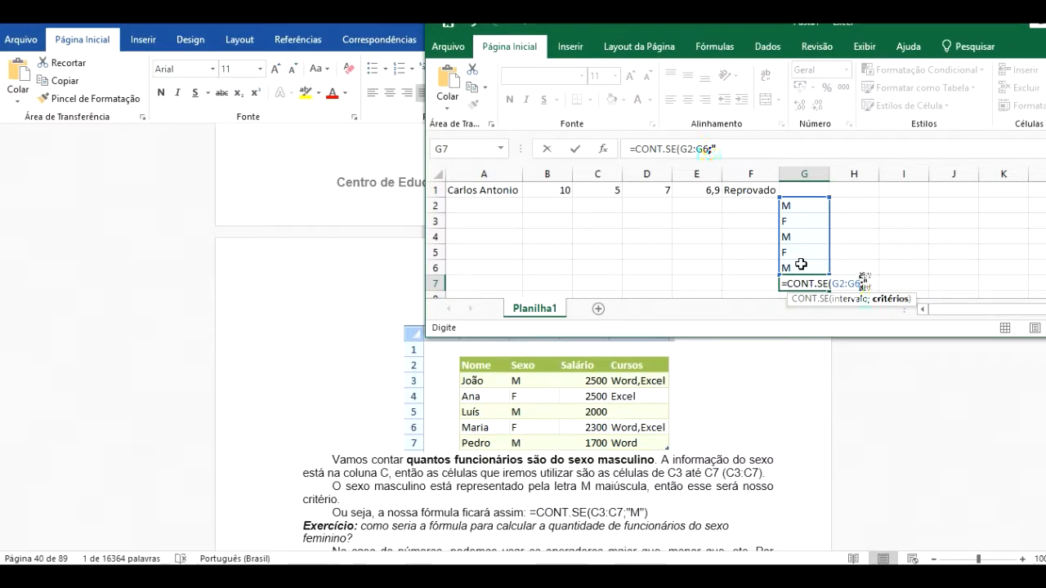
text(M")
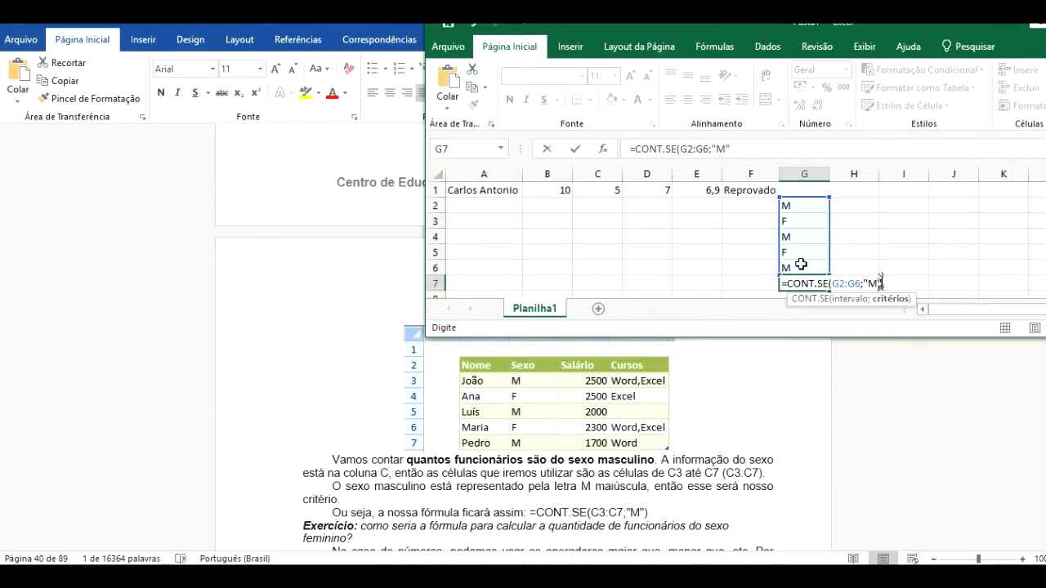
text())
key(ctrl+Return)
Check the gender codes in G2:G6 cell by cell against the CONT.SE count
key(Up)
key(Up)
key(Up)
key(Up)
key(Up)
key(Up)
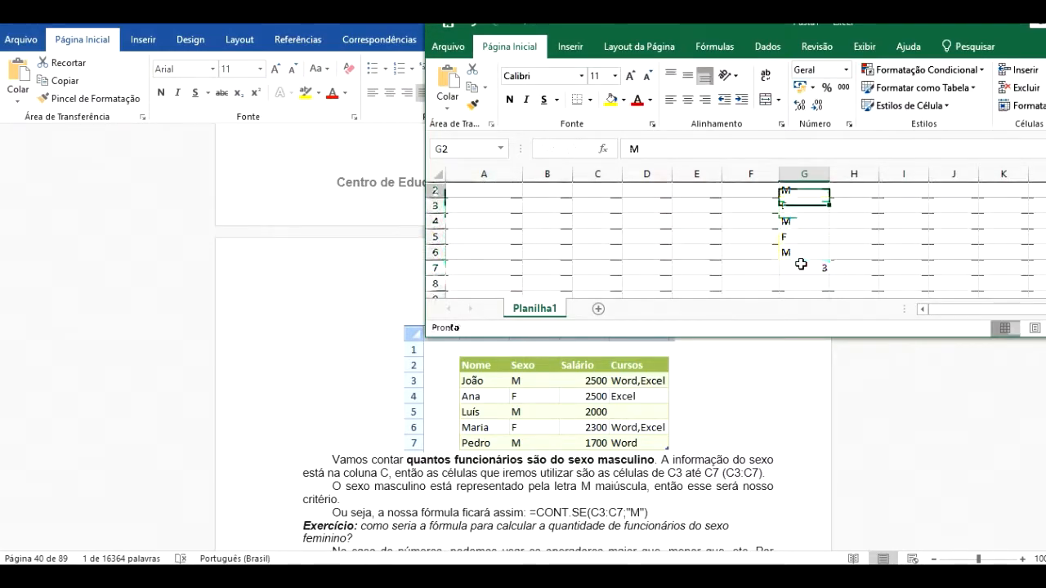
drag(784, 206, 801, 268)
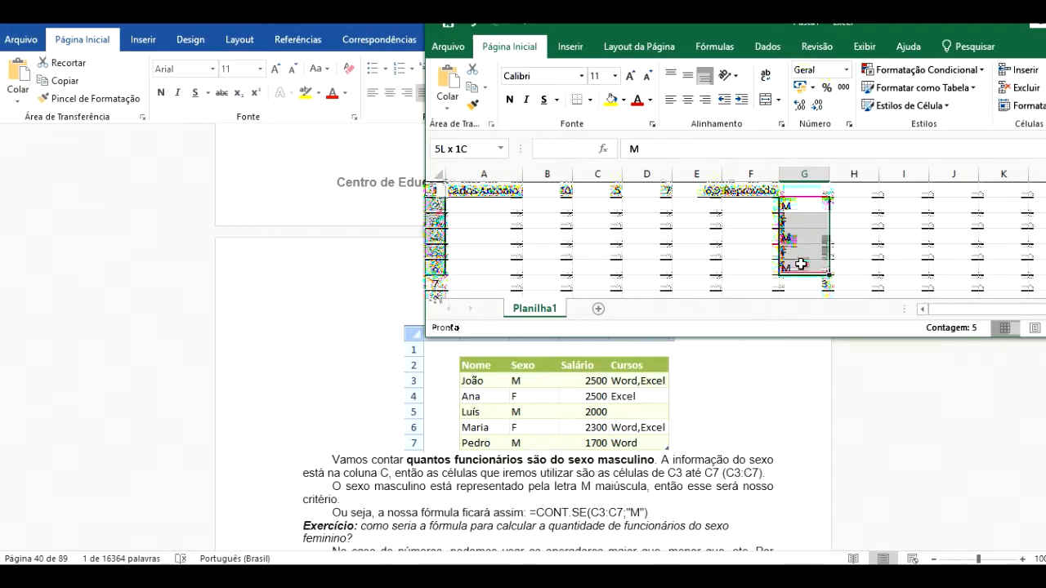
click(810, 206)
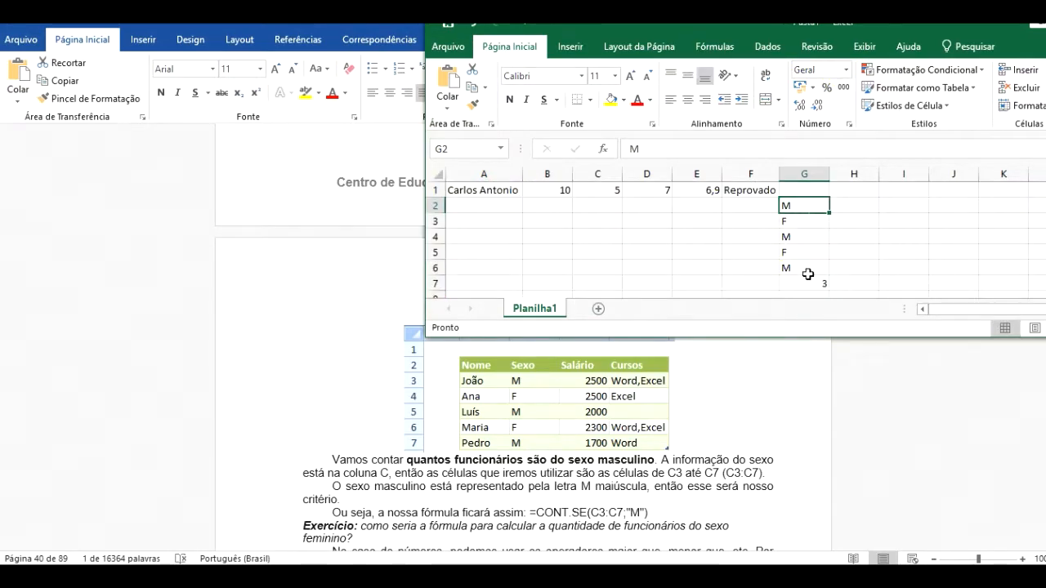
key(Down)
key(Down)
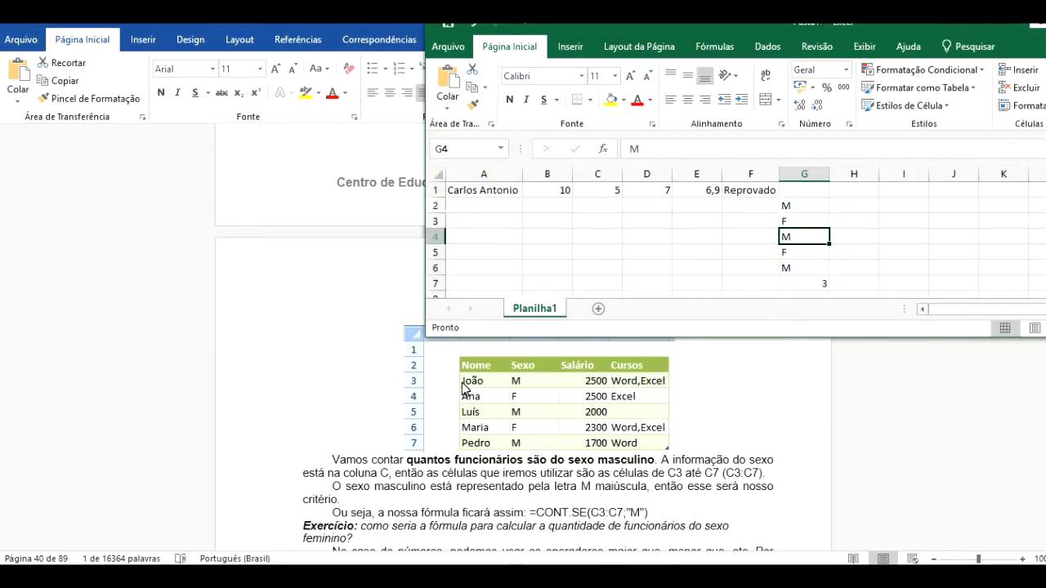
key(Down)
key(Down)
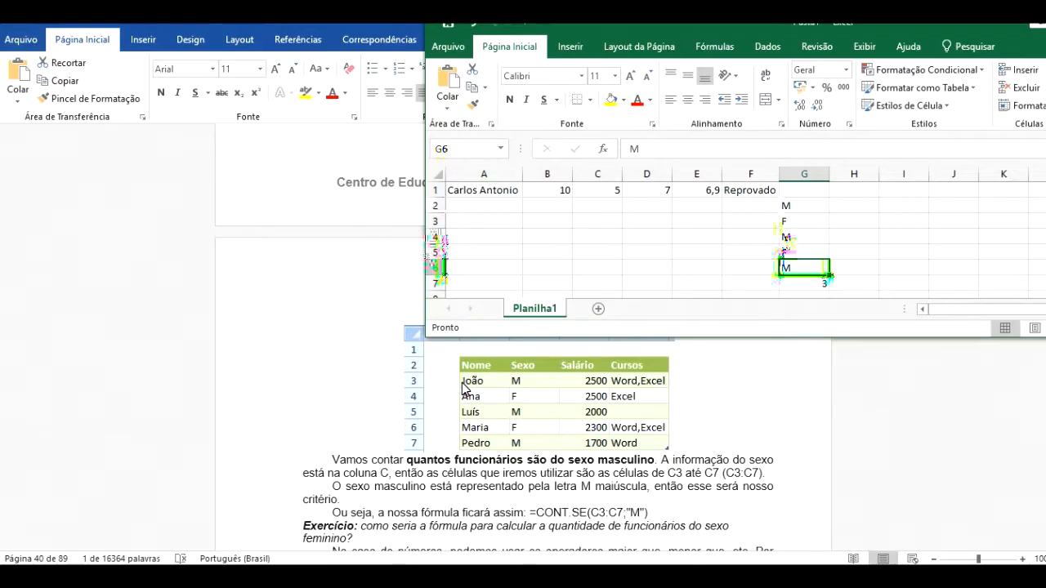
Read the handout's CONT.SE comparison operators and Excel-course wildcard example, continuing to the Cont.Valores section
scroll(466, 433, down, 10)
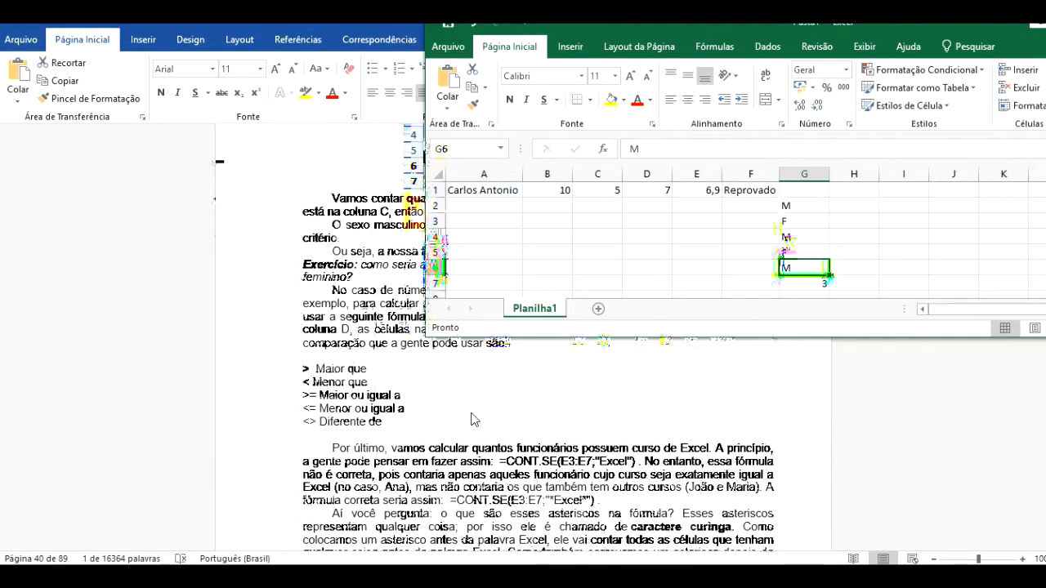
scroll(471, 419, down, 7)
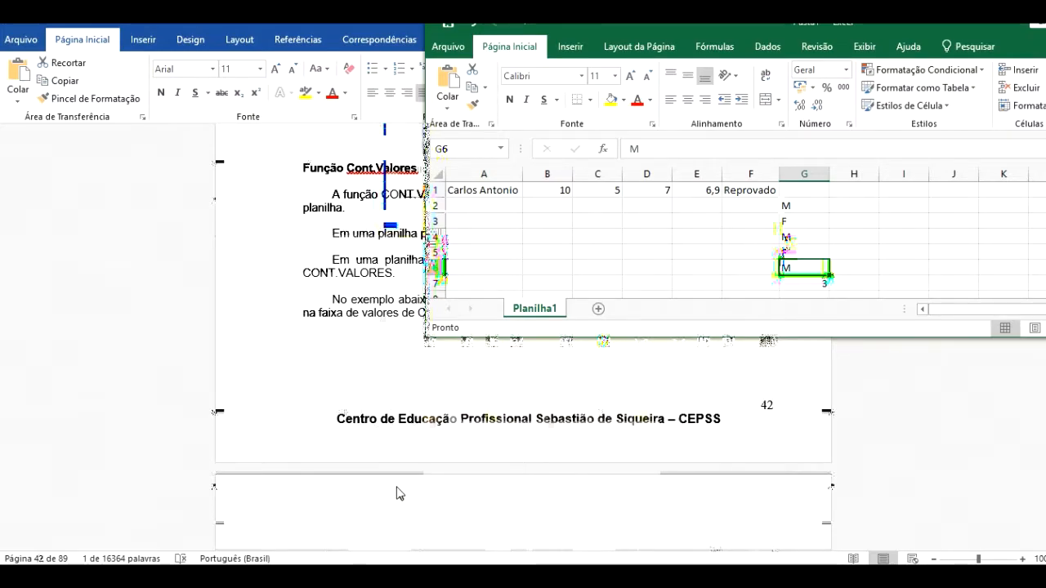
scroll(283, 439, down, 1)
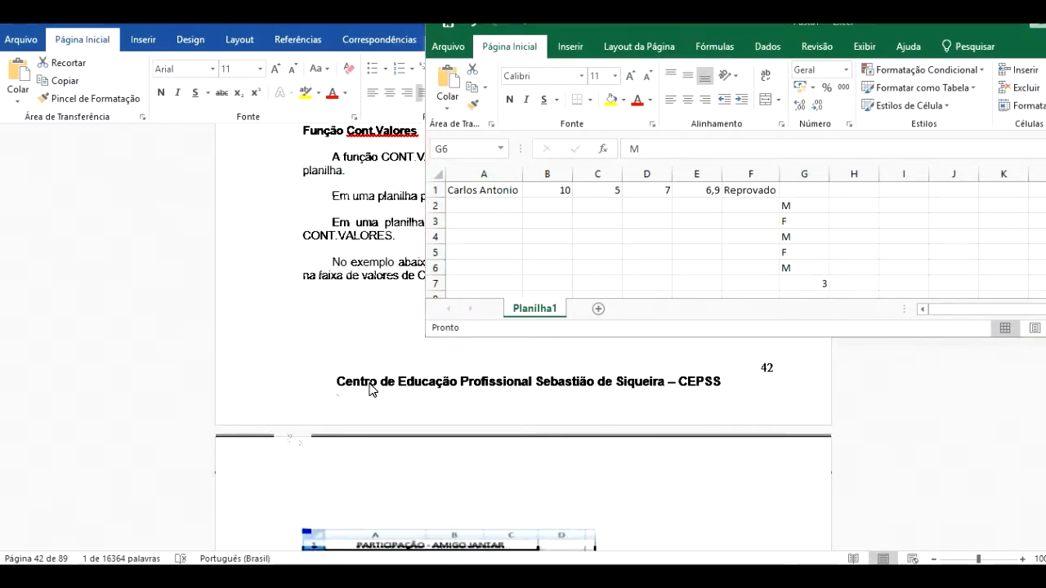
Find and read the handout's SOMASE example that sums the tuition marked "PG", and switch back to Excel
scroll(355, 459, down, 20)
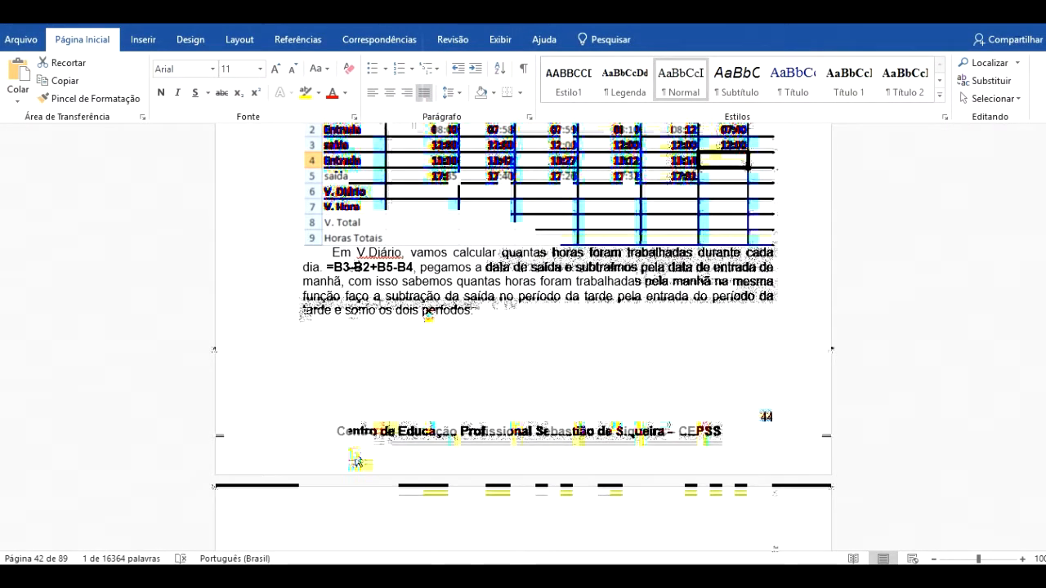
scroll(355, 460, down, 5)
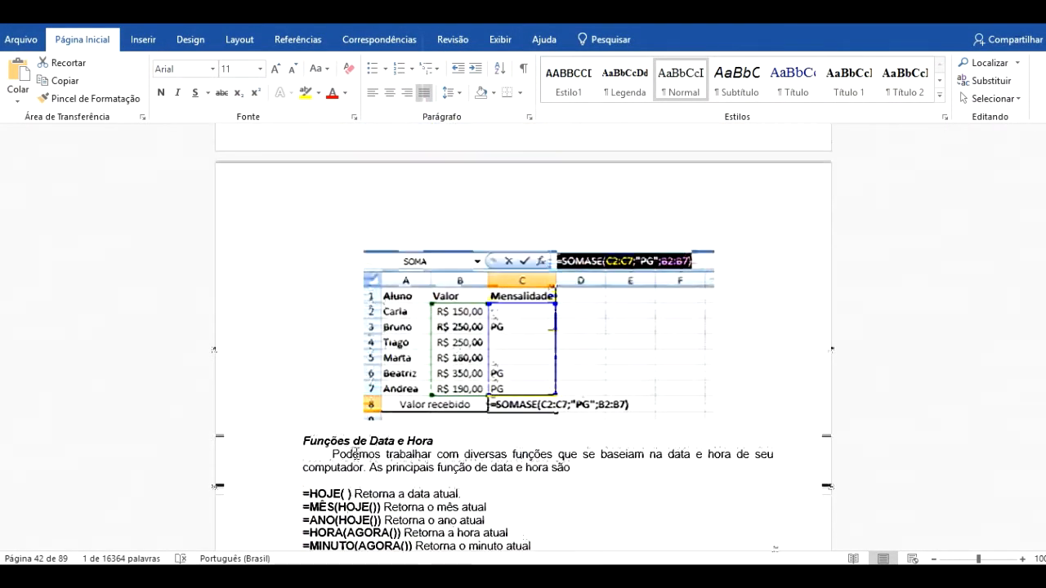
scroll(354, 453, up, 12)
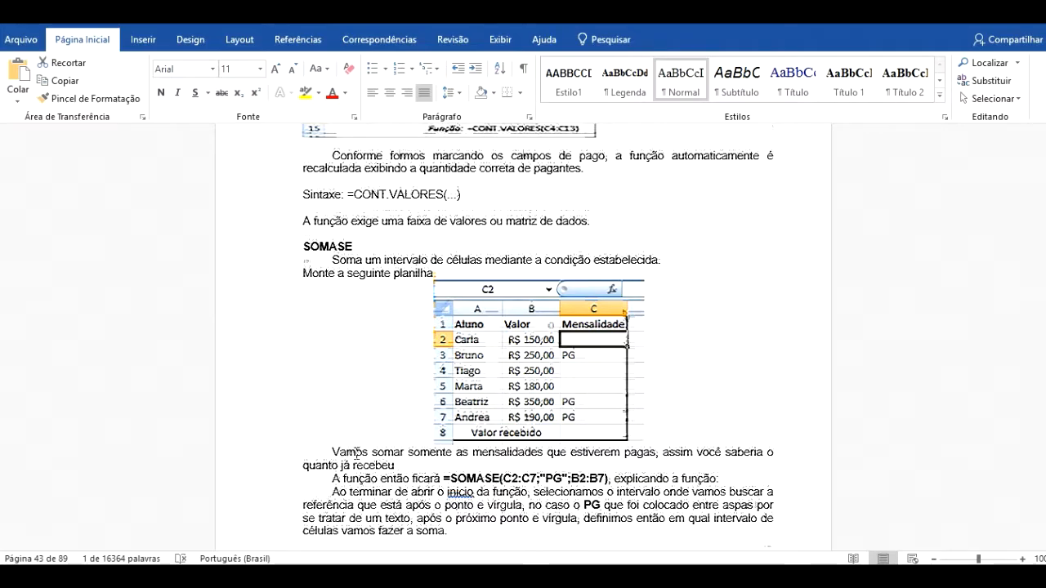
scroll(356, 453, down, 2)
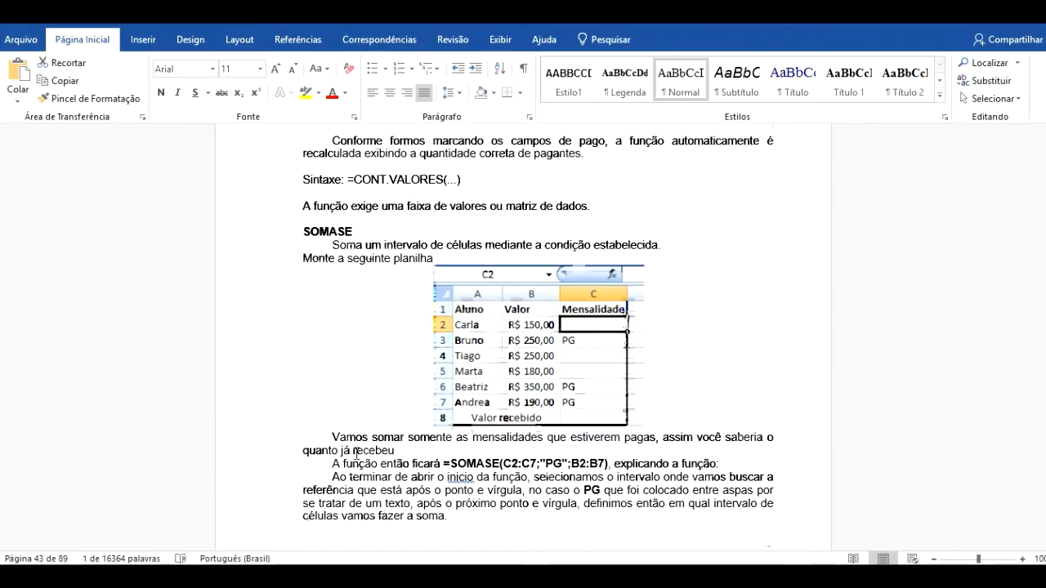
scroll(356, 454, up, 1)
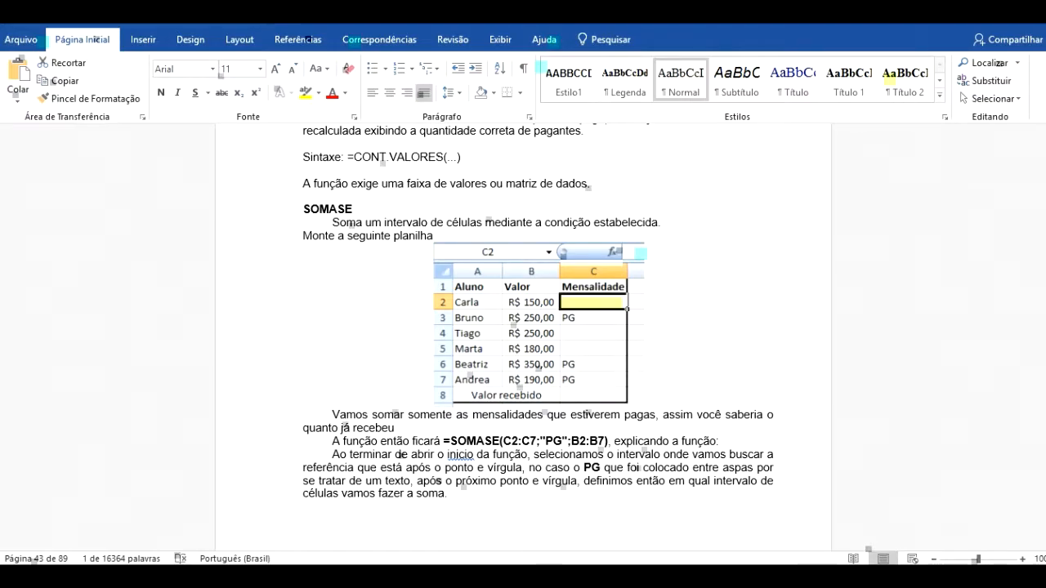
key(alt+Tab)
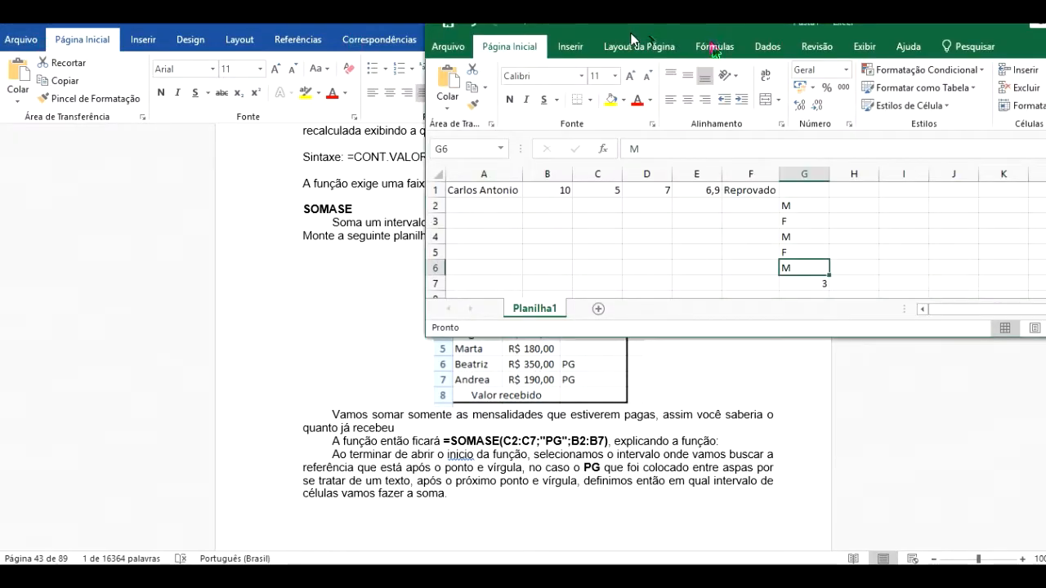
Enter the handout's tuition values 150, 250, 250, 180, 350 and 190 in cells A12 to A17, keeping the handout table in view
drag(715, 14, 866, 83)
scroll(798, 275, down, 3)
click(760, 304)
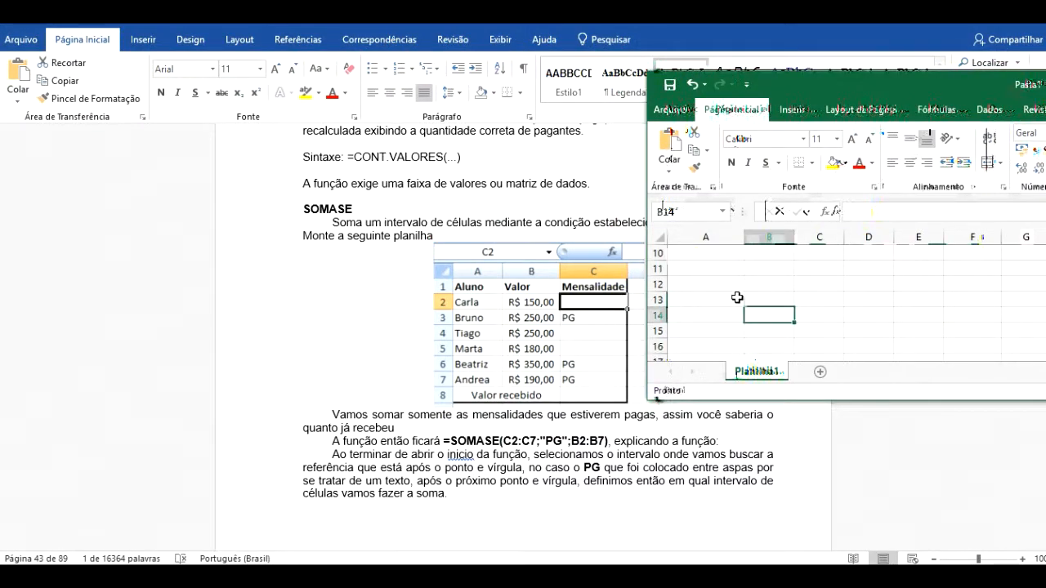
click(712, 285)
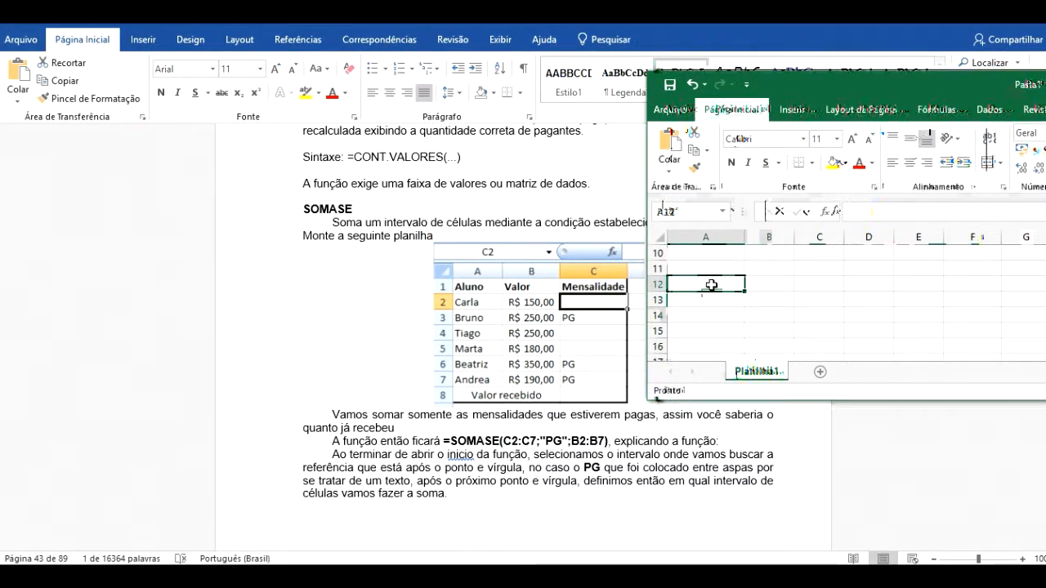
text(150)
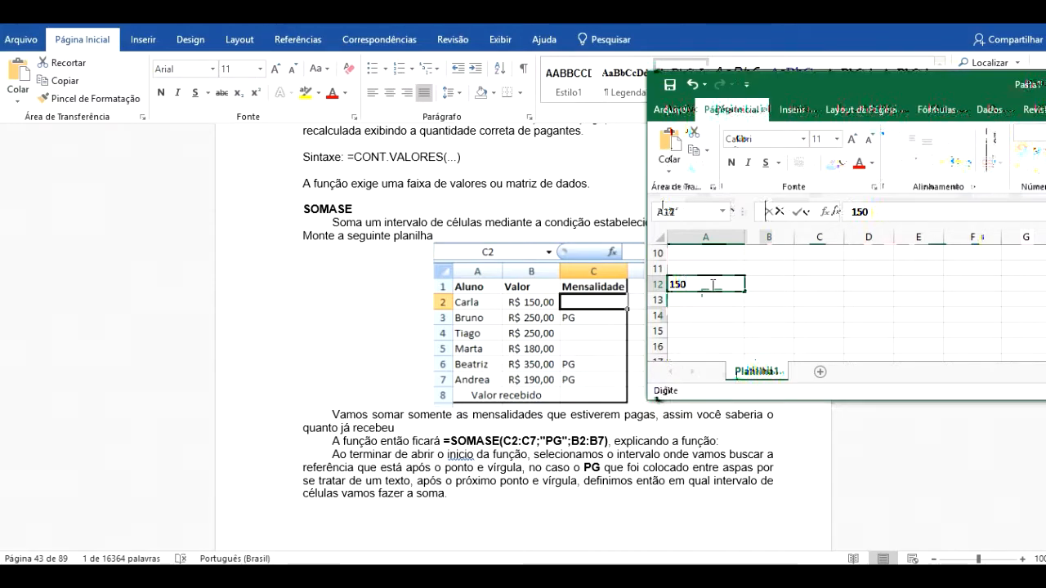
key(Return)
text(250)
key(Return)
text(250)
key(Return)
text(180)
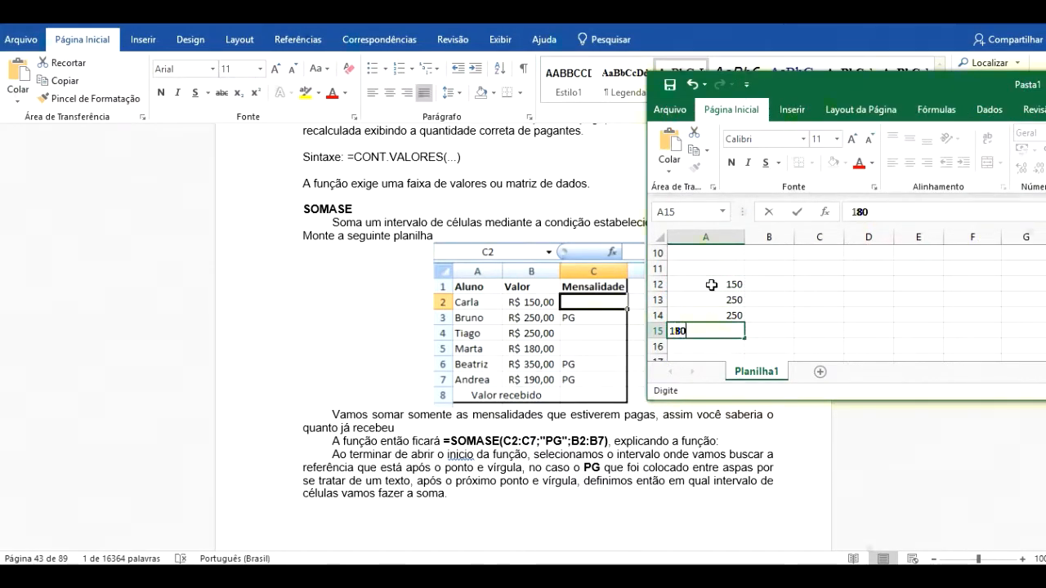
key(Return)
text(350)
key(Return)
text(19)
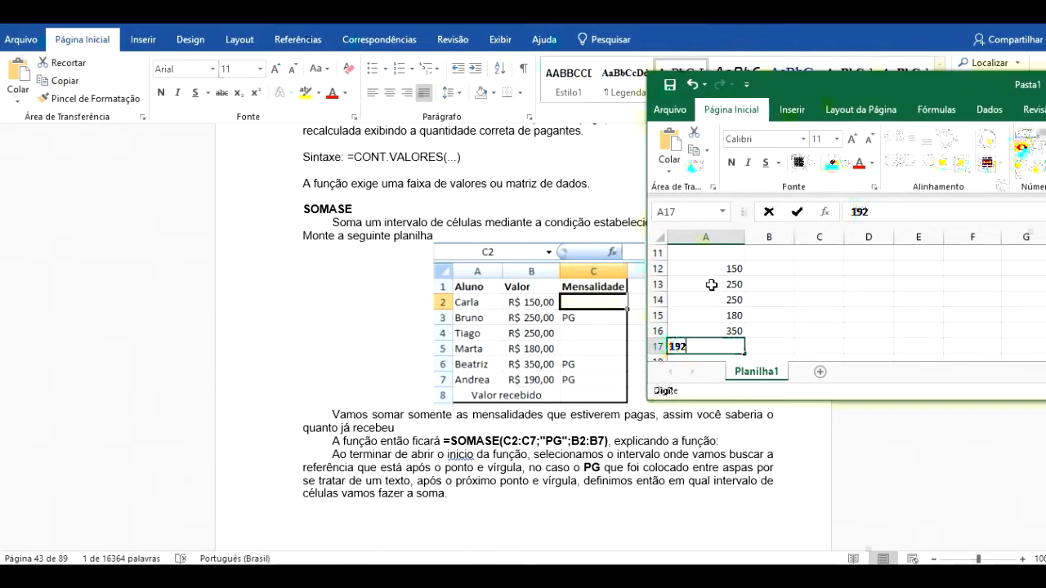
text(2)
key(BackSpace)
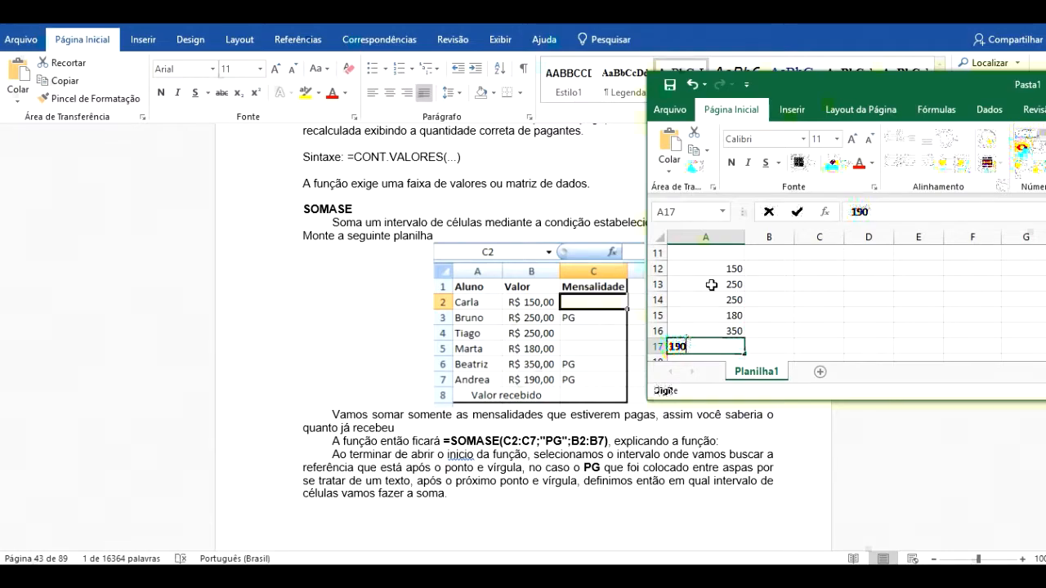
key(Return)
Mark the second tuition value as paid by entering PG in cell B13
key(Up)
key(Up)
key(Up)
key(Up)
key(Up)
key(Up)
key(Up)
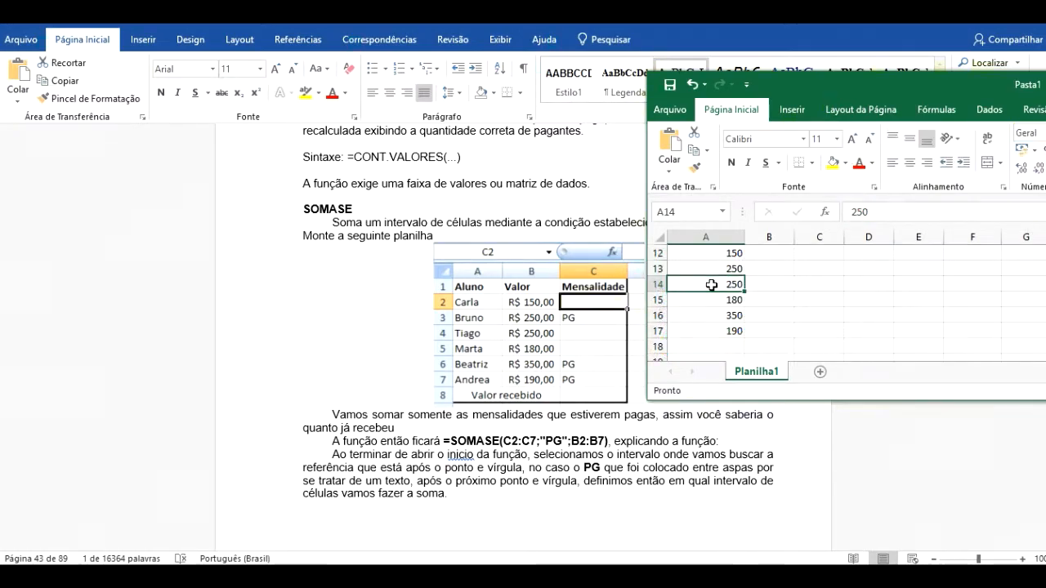
key(Up)
key(Down)
key(Down)
key(Right)
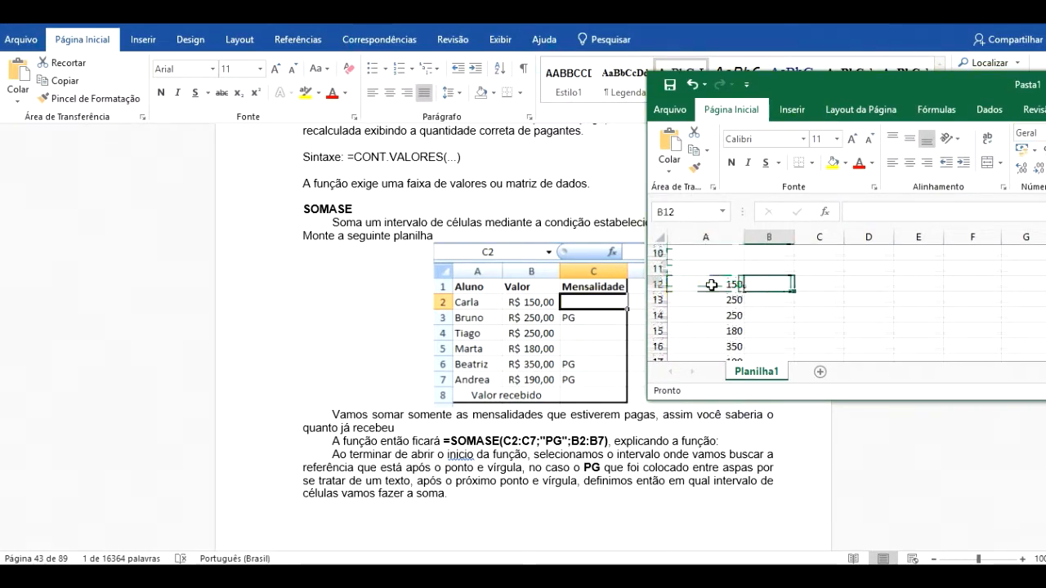
key(Down)
text(p)
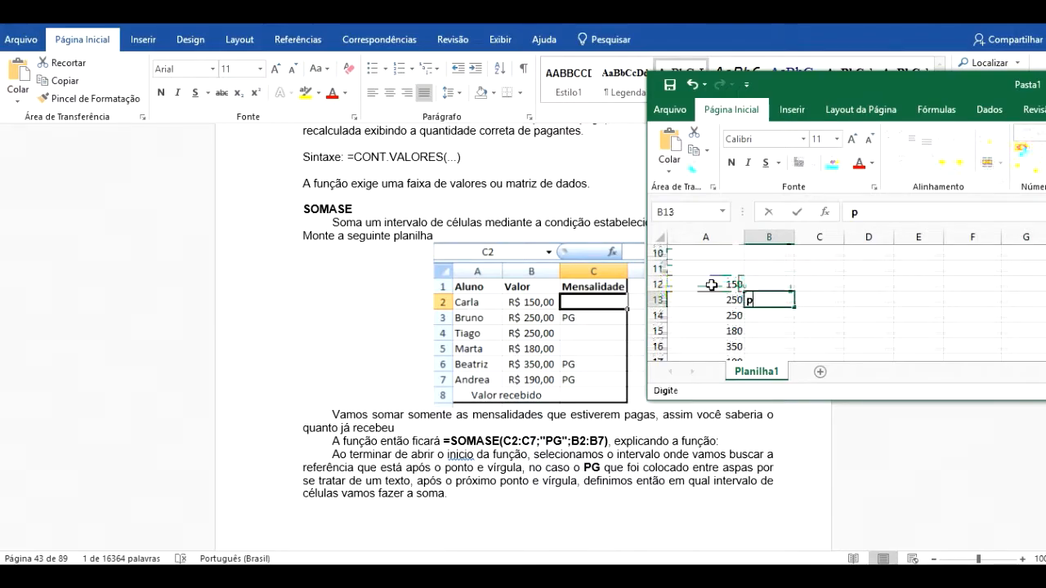
key(BackSpace)
key(BackSpace)
key(Return)
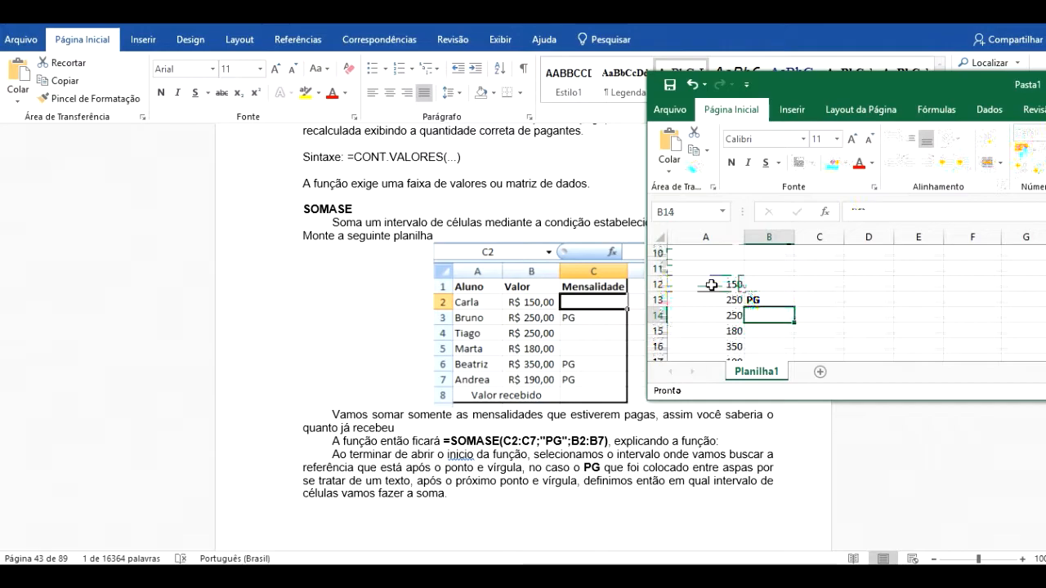
Mark the 350 and 190 tuition values as paid by entering PG in cells B16 and B17
key(Down)
key(Down)
key(Down)
key(Down)
key(Down)
key(Down)
key(Down)
key(Up)
key(Up)
key(Up)
key(Up)
key(Up)
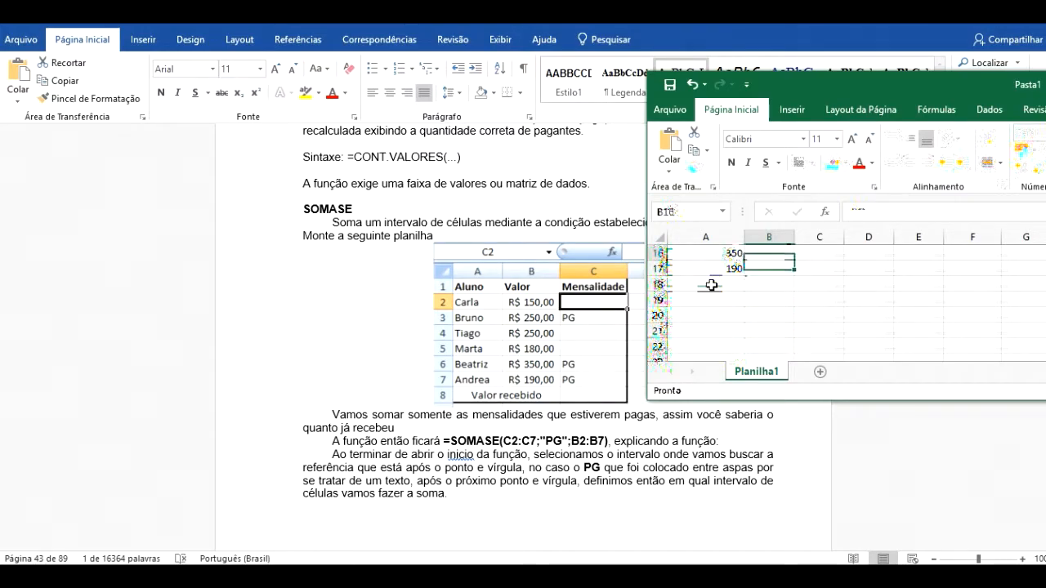
text(PG)
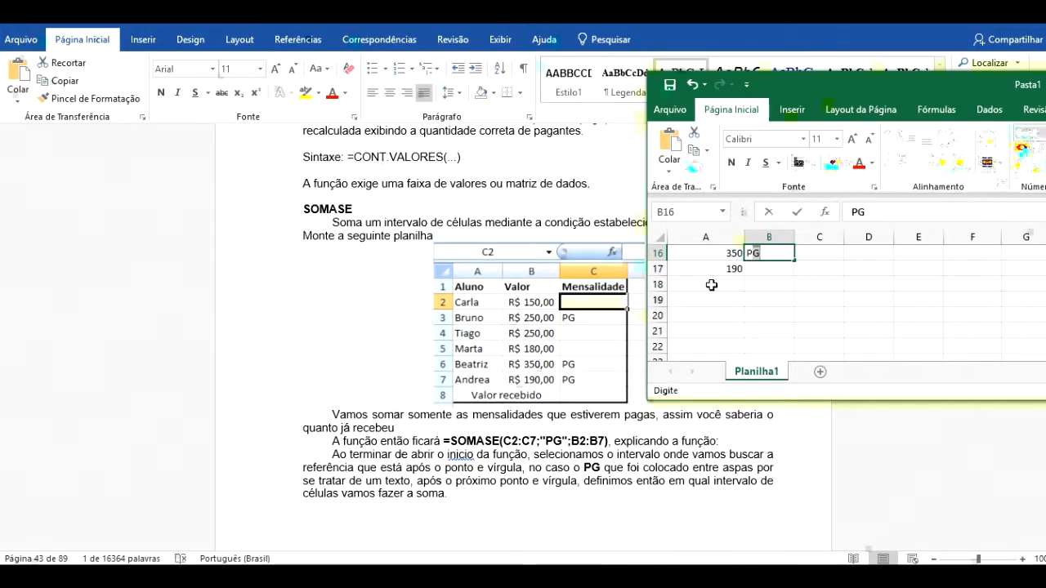
key(Return)
text(PG)
key(Return)
Review the tuition values and their PG marks in rows 12 to 17
scroll(711, 285, up, 1)
key(Up)
key(Up)
key(Up)
key(Up)
key(Up)
key(Up)
key(Up)
key(Up)
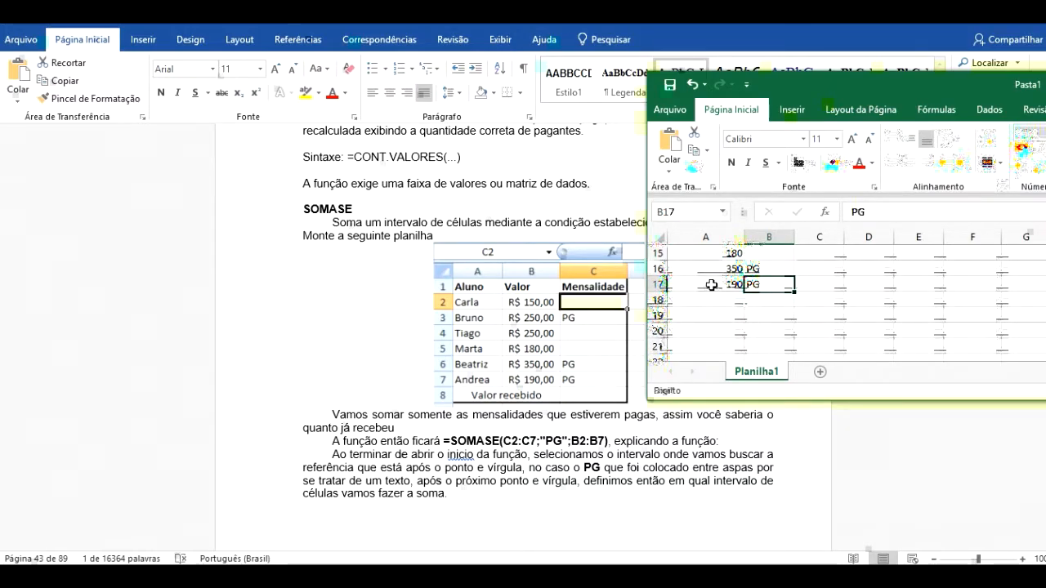
key(Down)
key(Down)
key(Down)
key(Down)
key(Down)
key(Down)
key(Down)
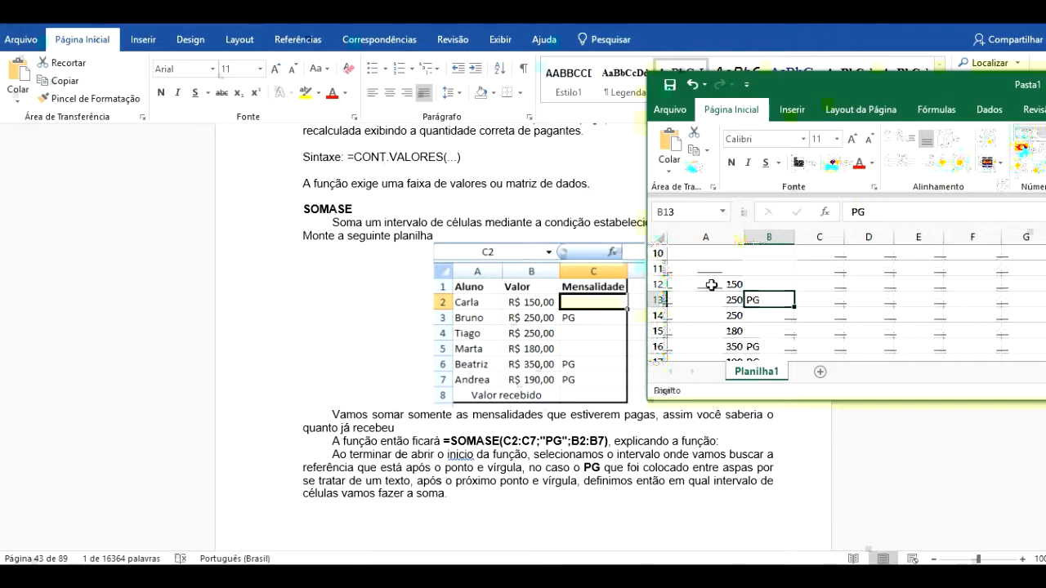
Sum the paid tuition in cell C17 with the formula =SOMASE(B12:B17;"PG";A12:A17)
key(Right)
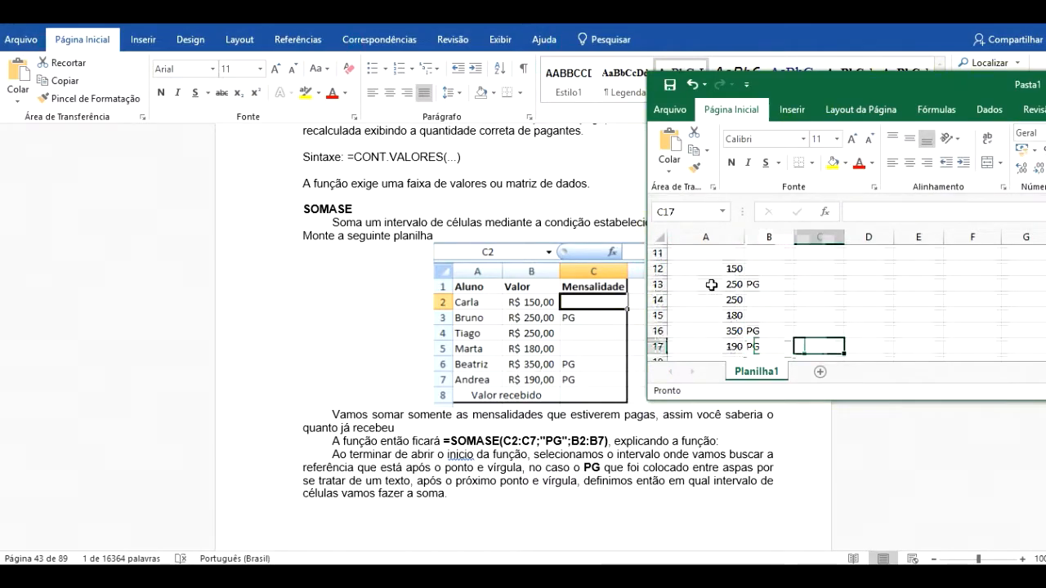
text(=)
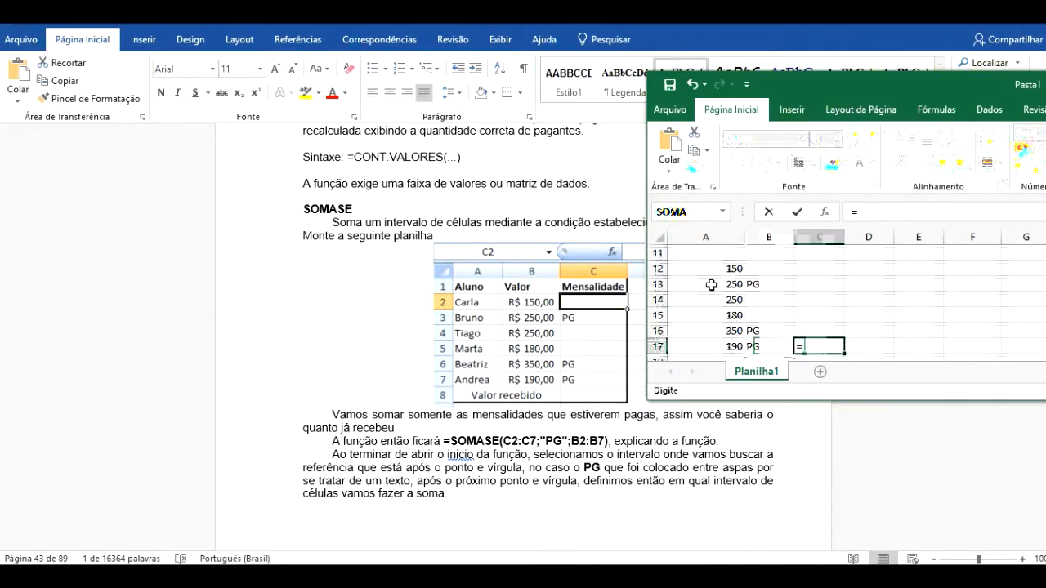
text(soma)
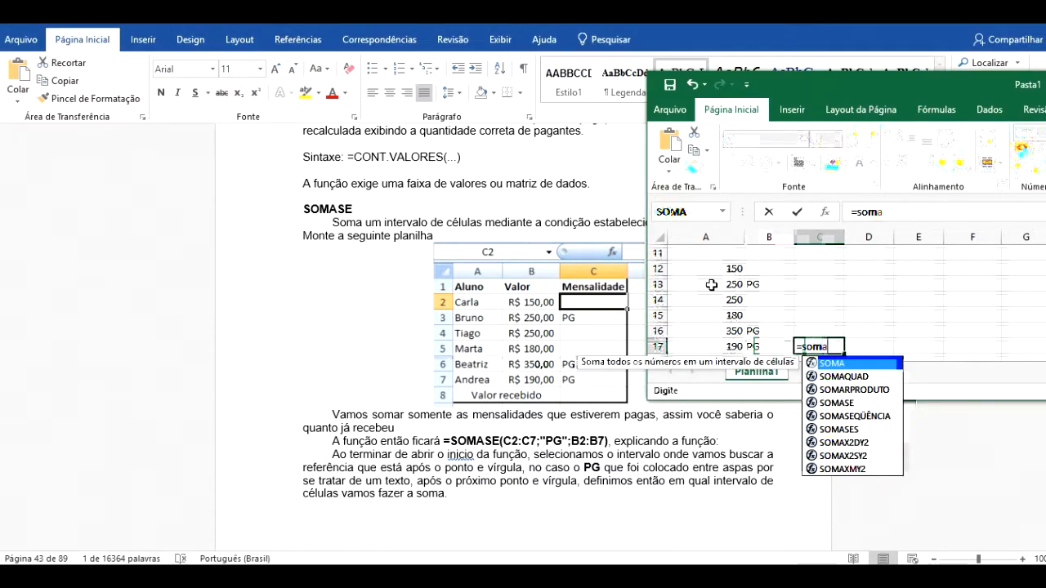
click(837, 403)
double_click(838, 403)
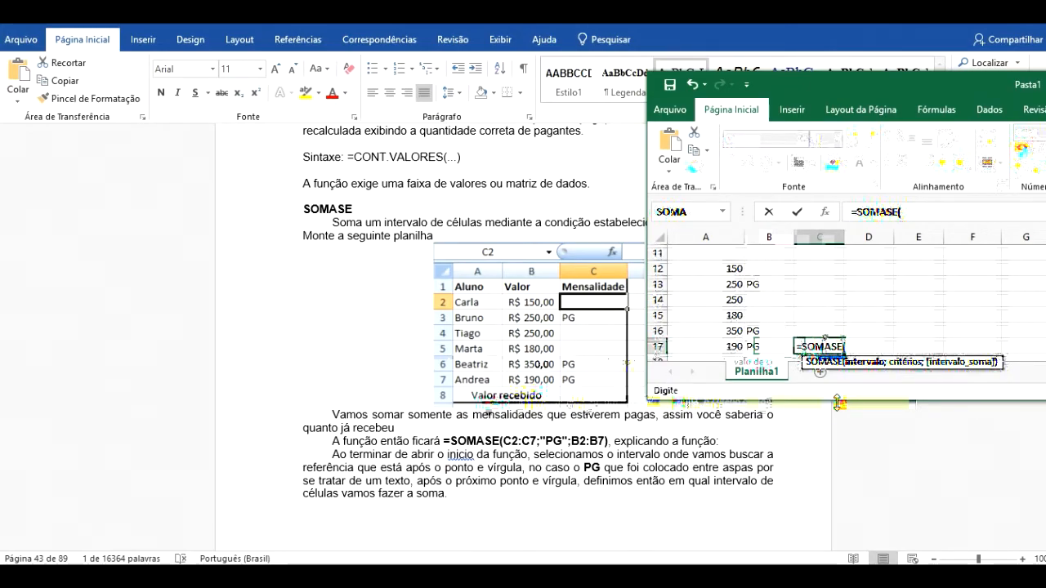
drag(768, 269, 771, 340)
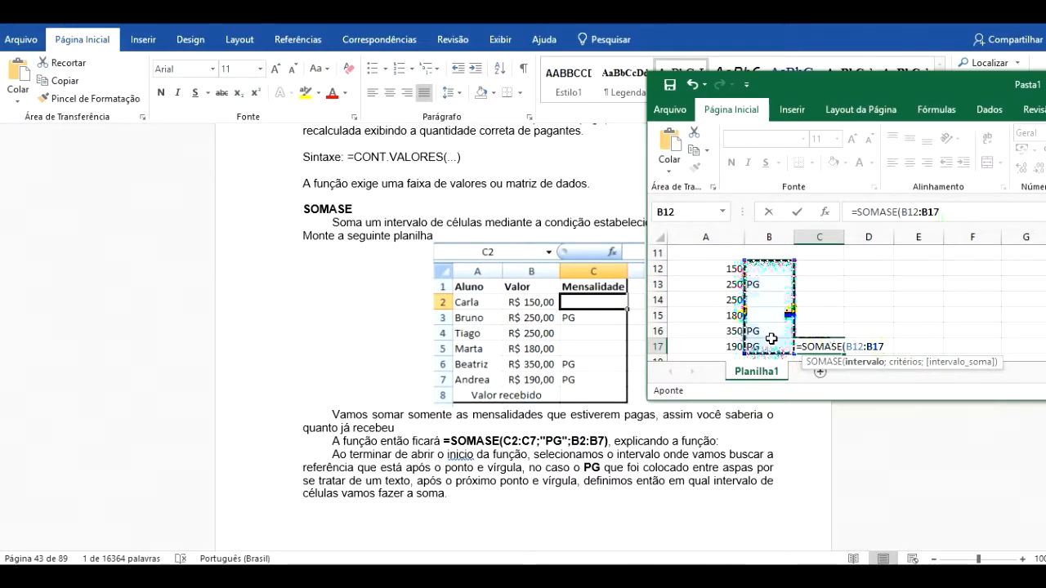
text(;")
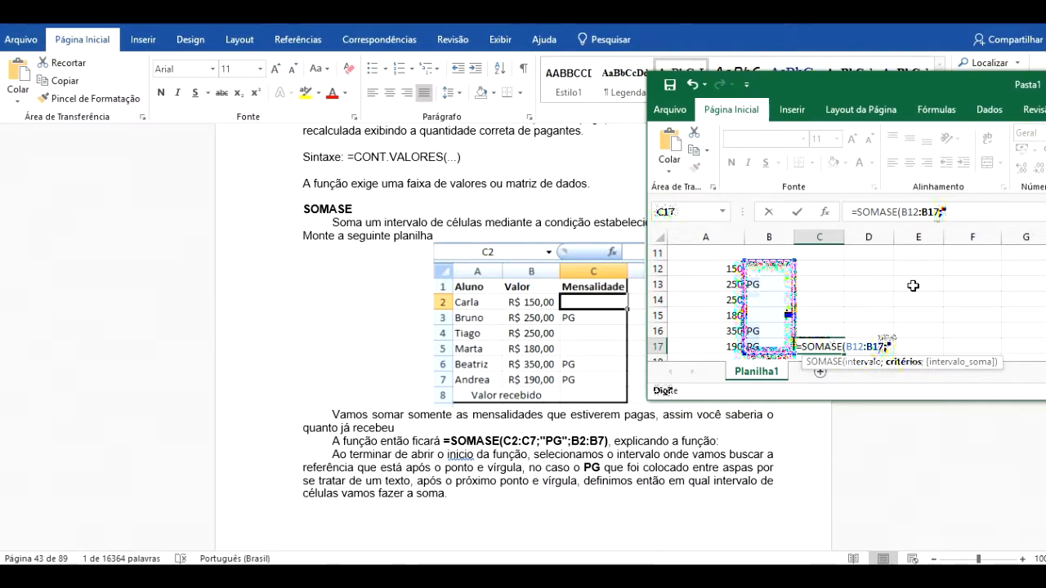
text(PG")
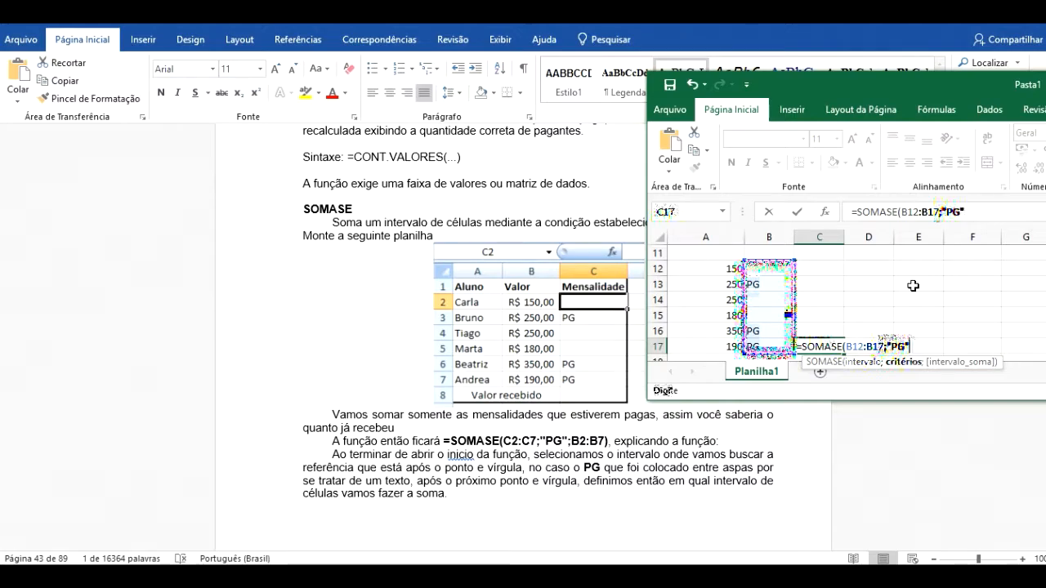
text(;)
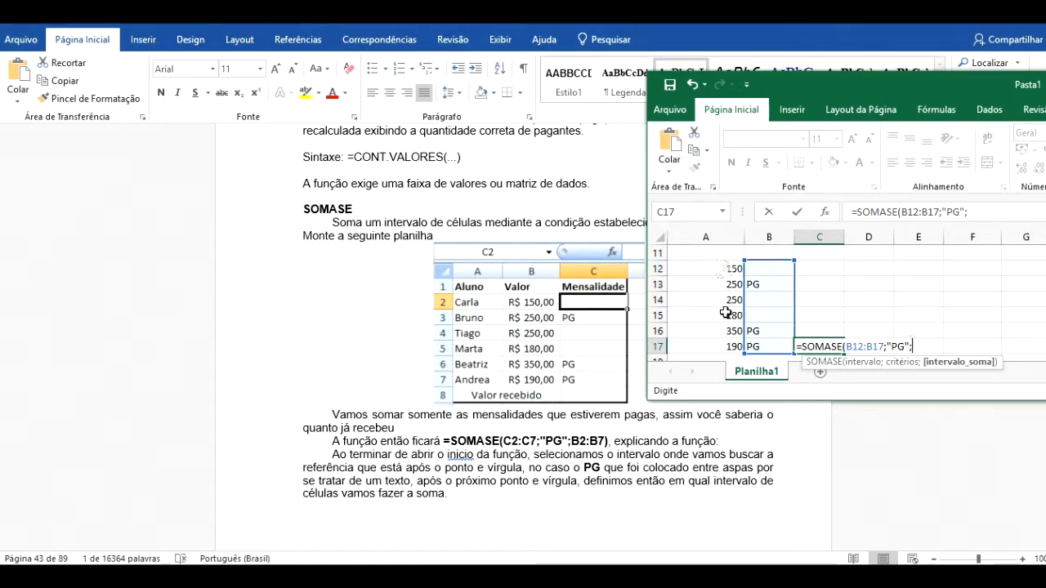
drag(719, 268, 727, 347)
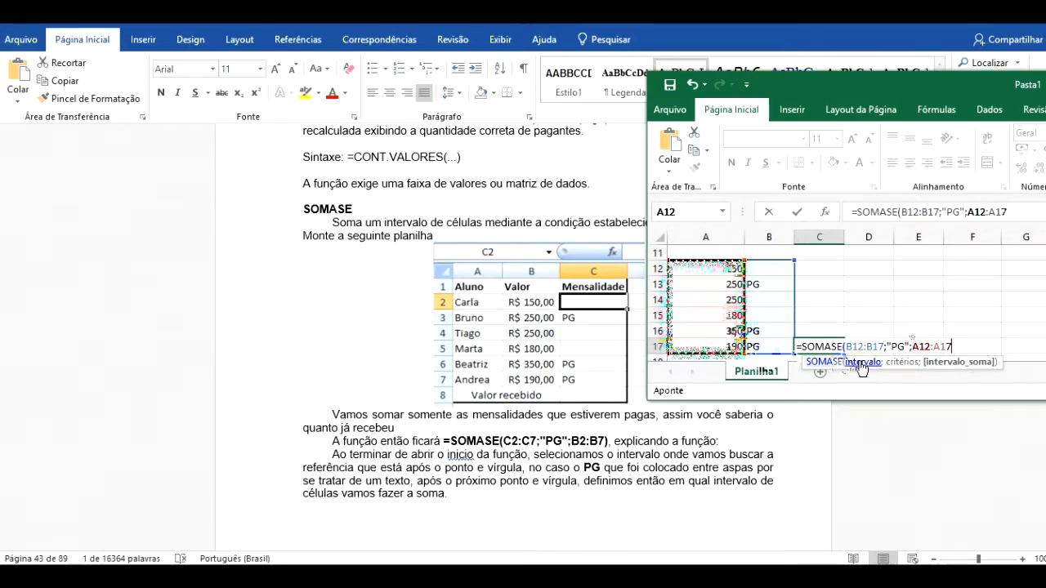
text())
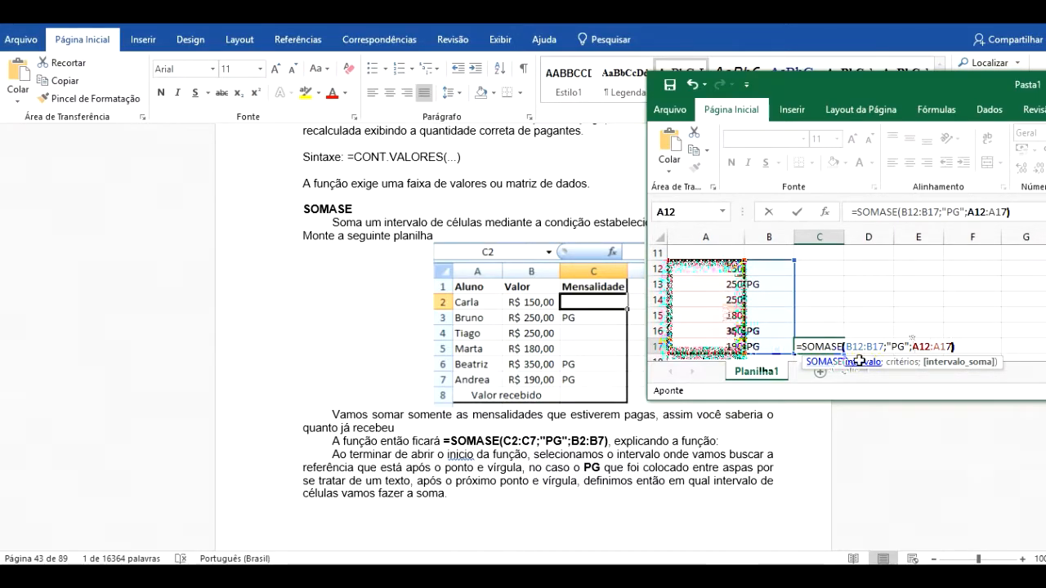
key(ctrl+Return)
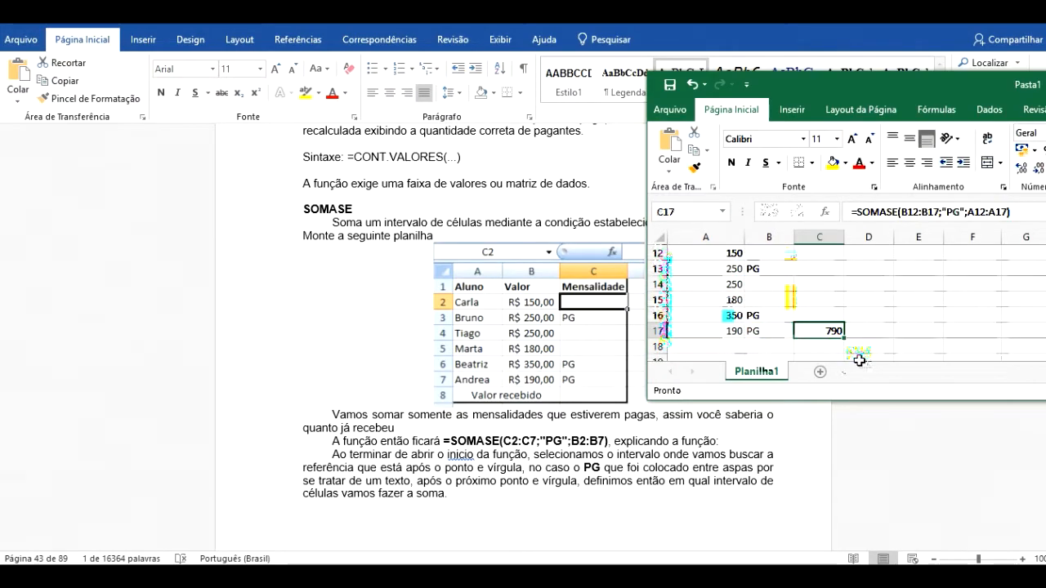
Check the rows marked PG one by one against the SOMASE total in C17
key(Up)
key(Up)
key(Up)
key(Up)
key(Up)
key(Up)
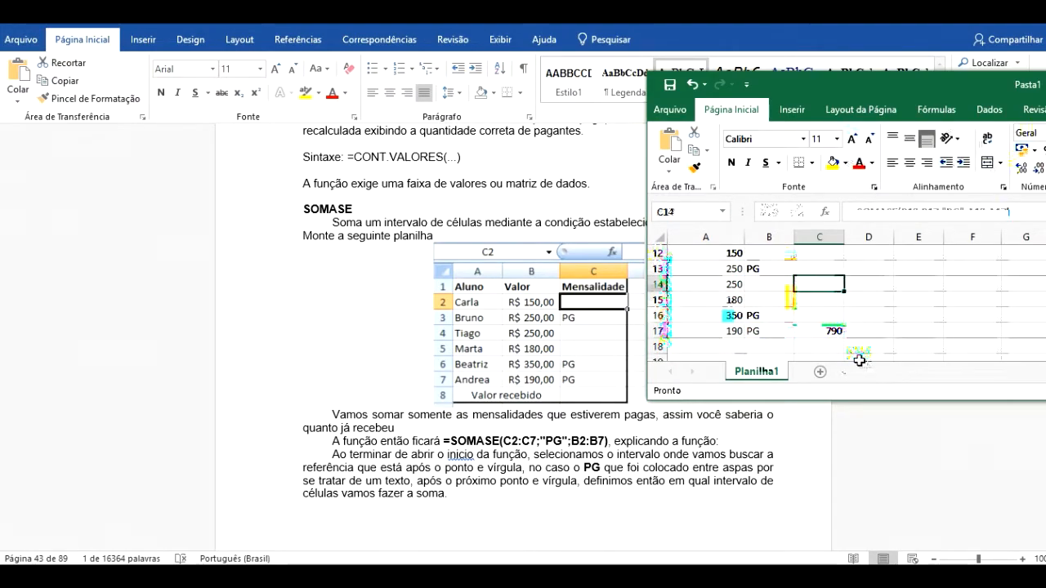
key(Down)
key(Down)
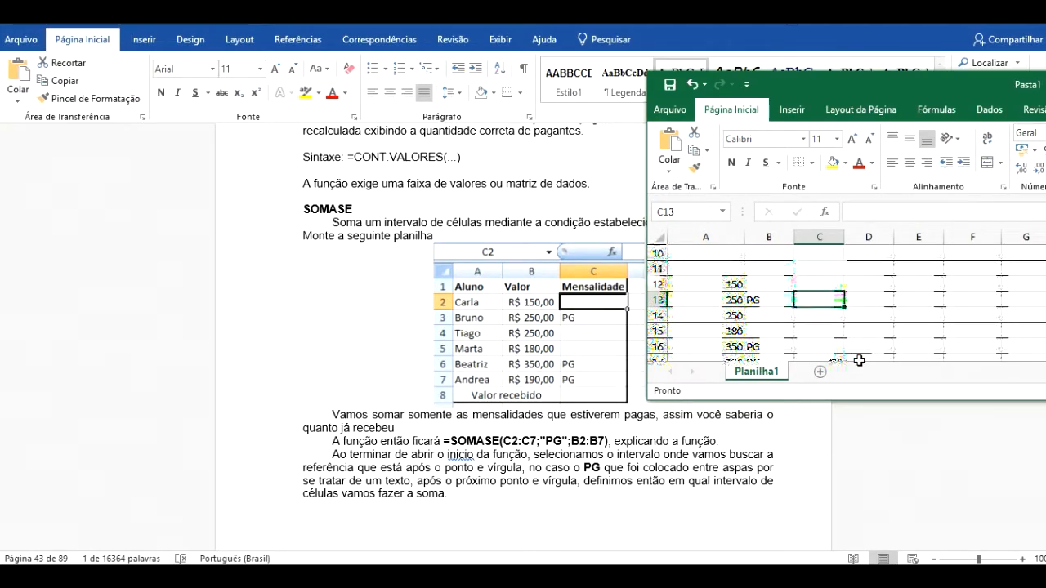
key(Down)
key(Down)
key(Down)
key(Down)
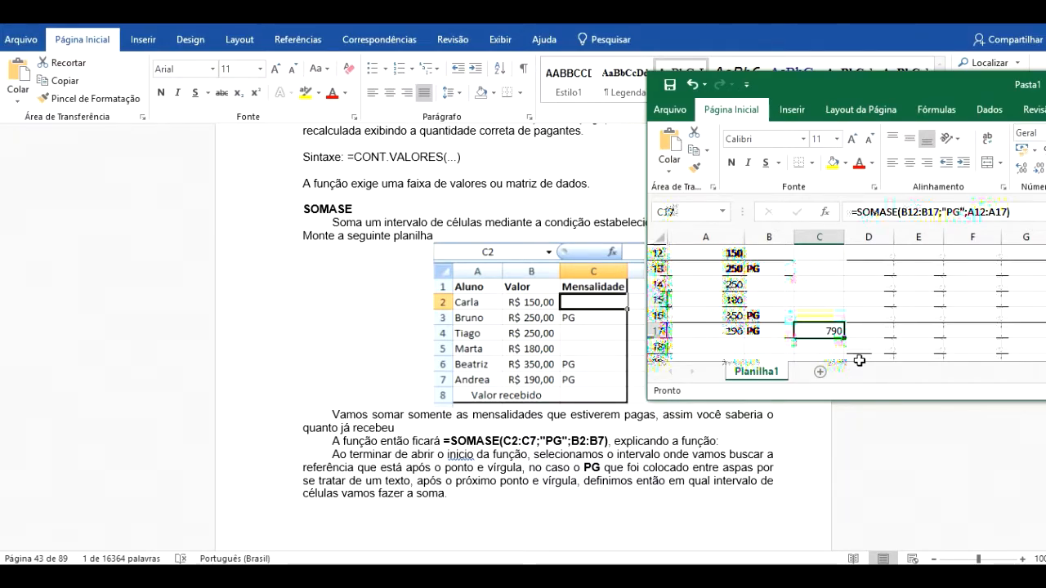
Change the criterion in C17 to an empty text, making the formula =SOMASE(B12:B17;"";A12:A17) to sum the unpaid tuition
double_click(825, 331)
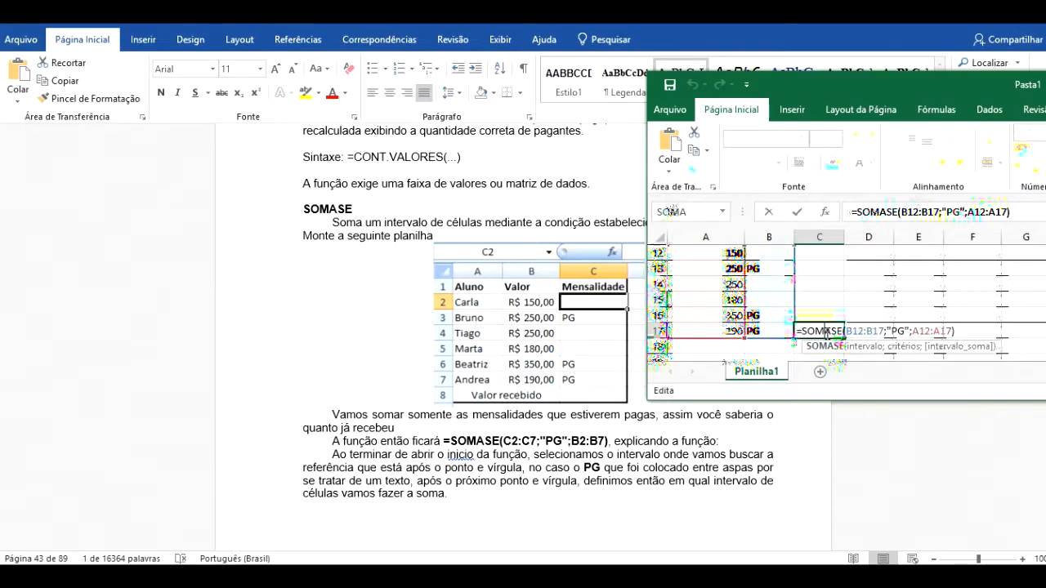
click(985, 219)
key(BackSpace)
key(BackSpace)
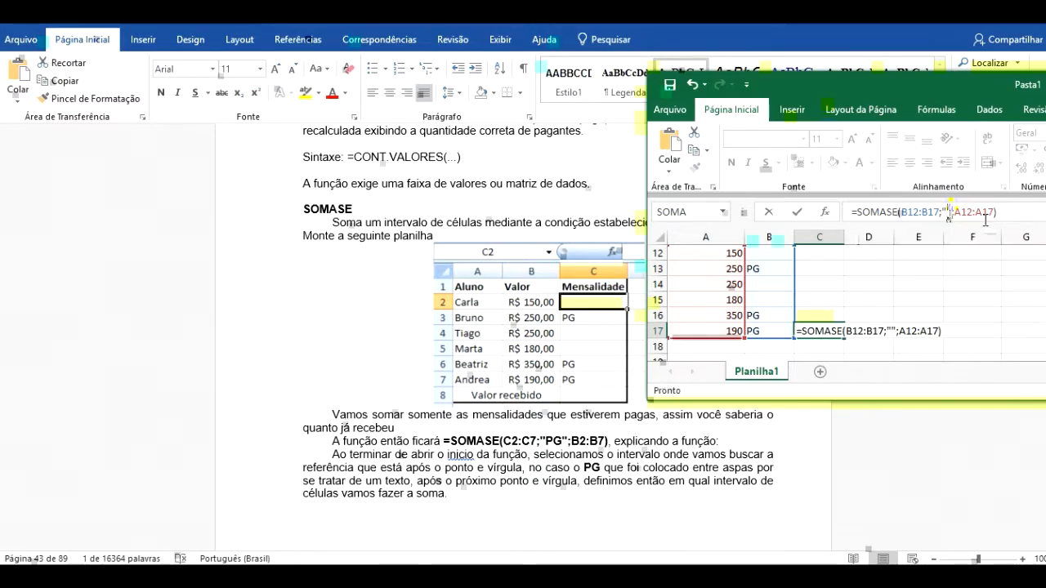
key(Return)
key(Up)
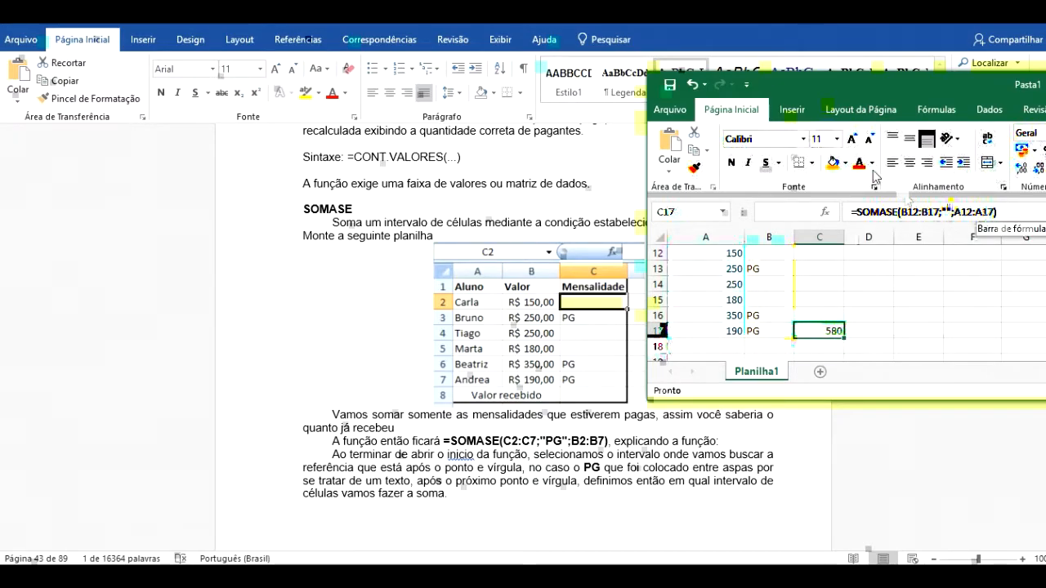
Check the unmarked cells B12, B14 and B15 that the empty criterion matches
click(773, 256)
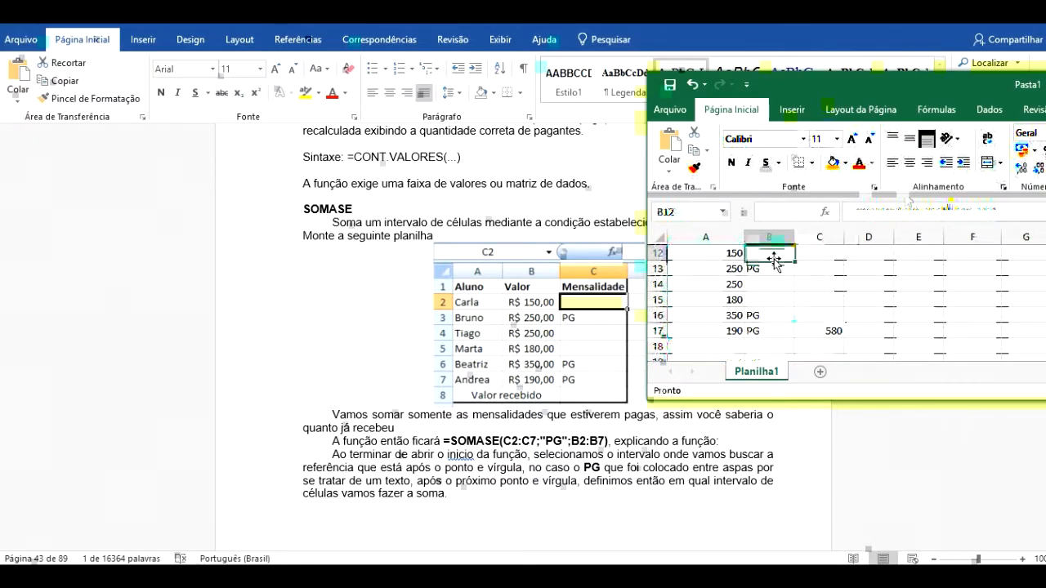
click(775, 285)
click(770, 302)
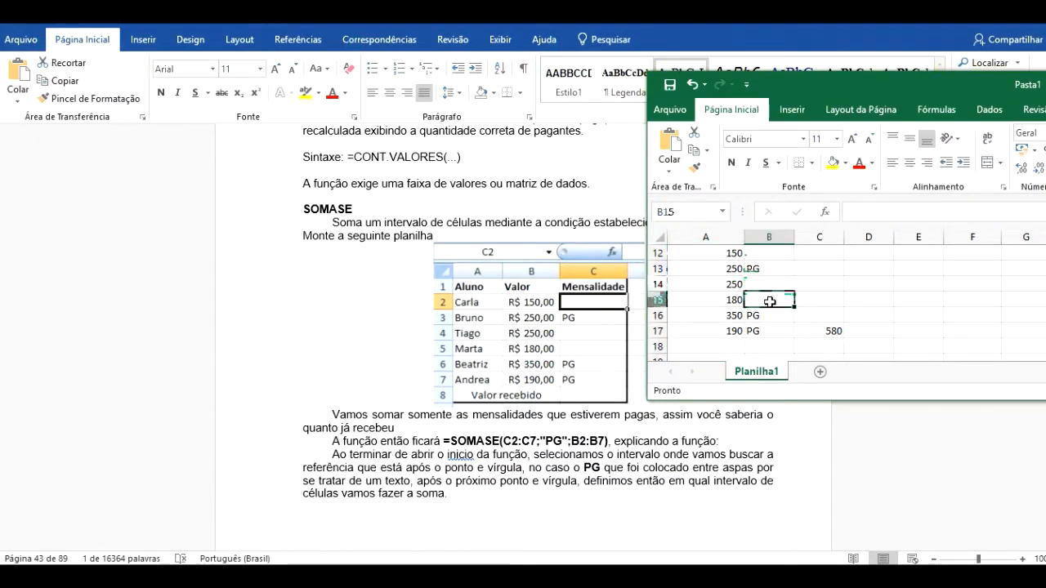
Review the SOMASE formula with the empty criterion in cell C17
click(818, 334)
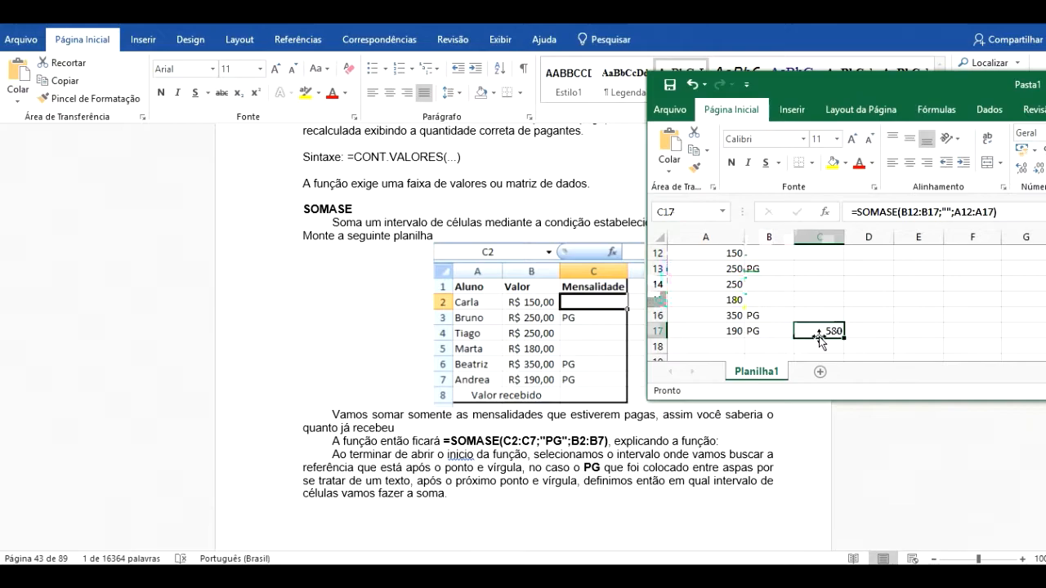
click(946, 213)
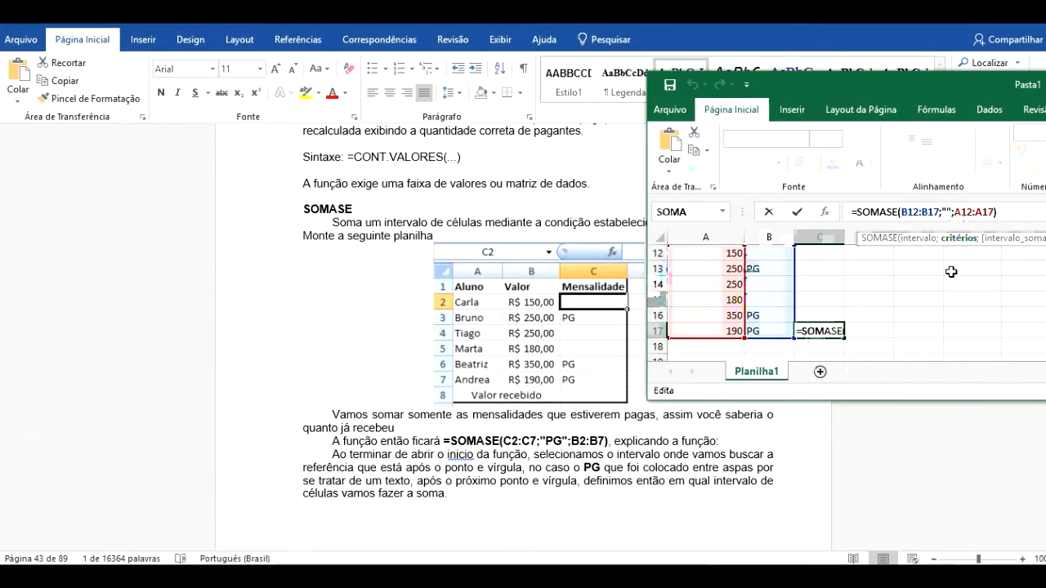
key(Return)
Mark the unpaid tuition rows by entering EM HAVER in cells B12, B14 and B15
scroll(814, 303, up, 1)
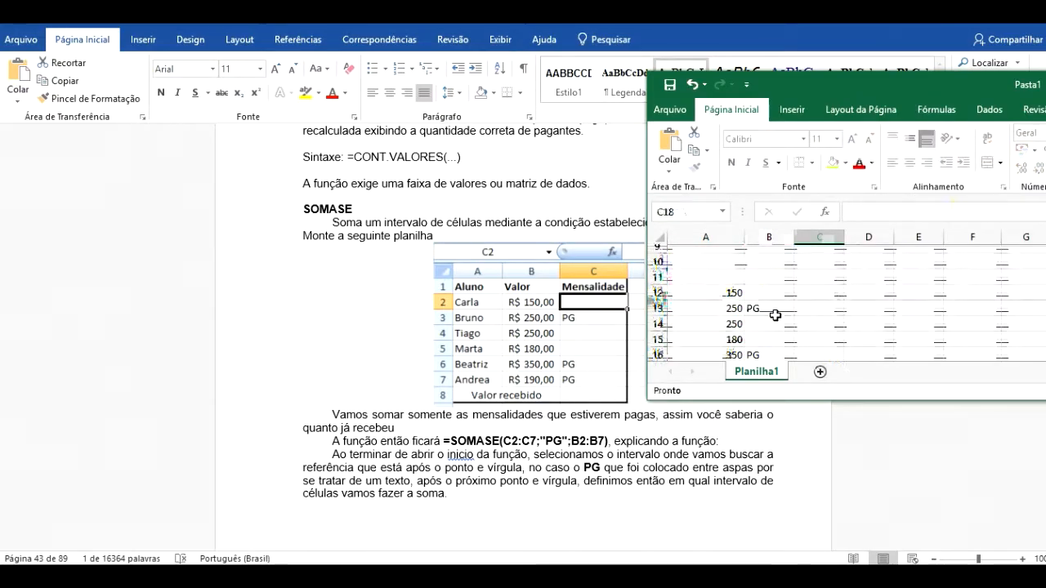
click(773, 302)
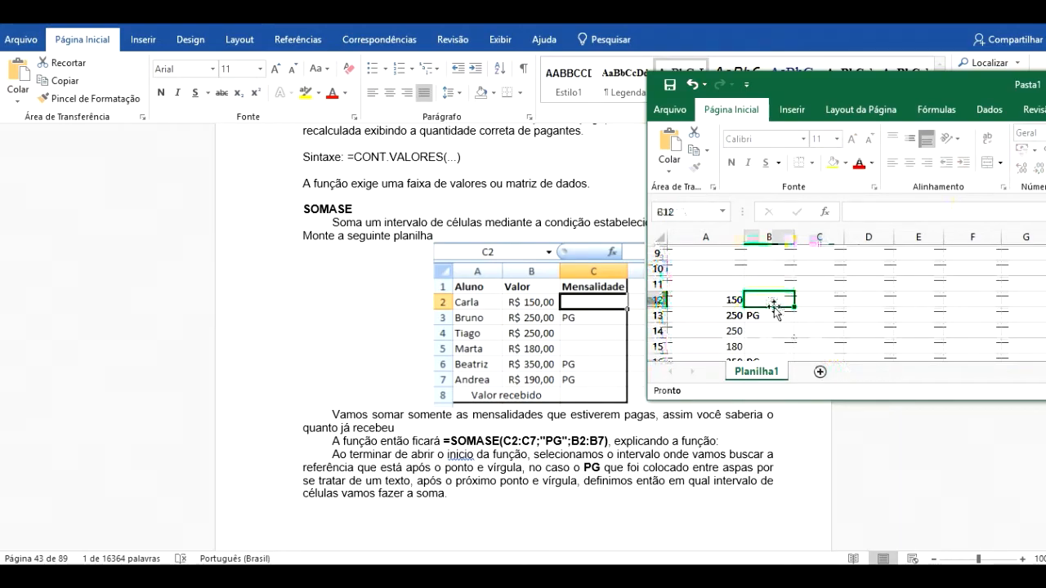
text(EM)
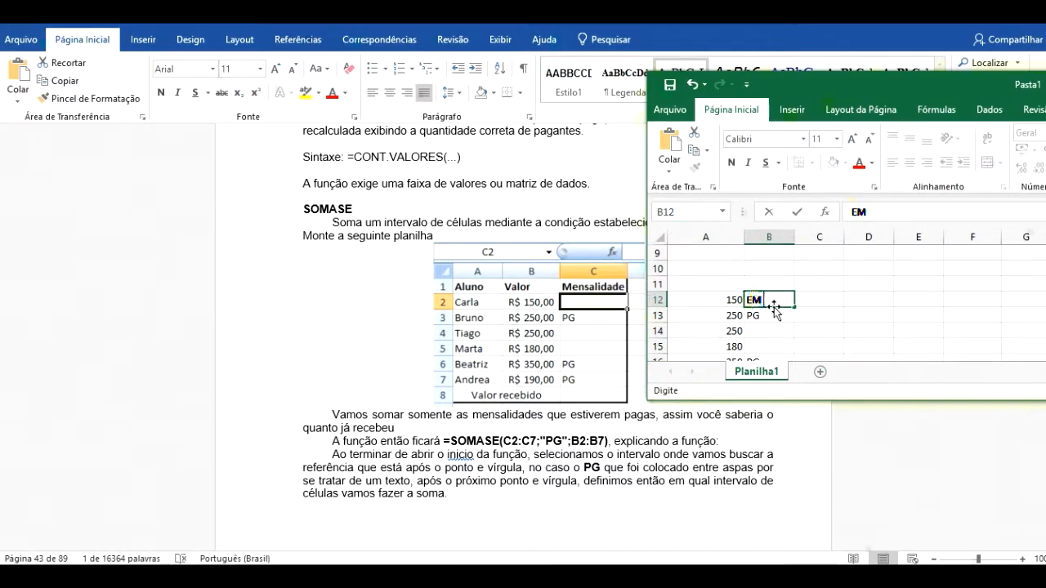
text( HAVER)
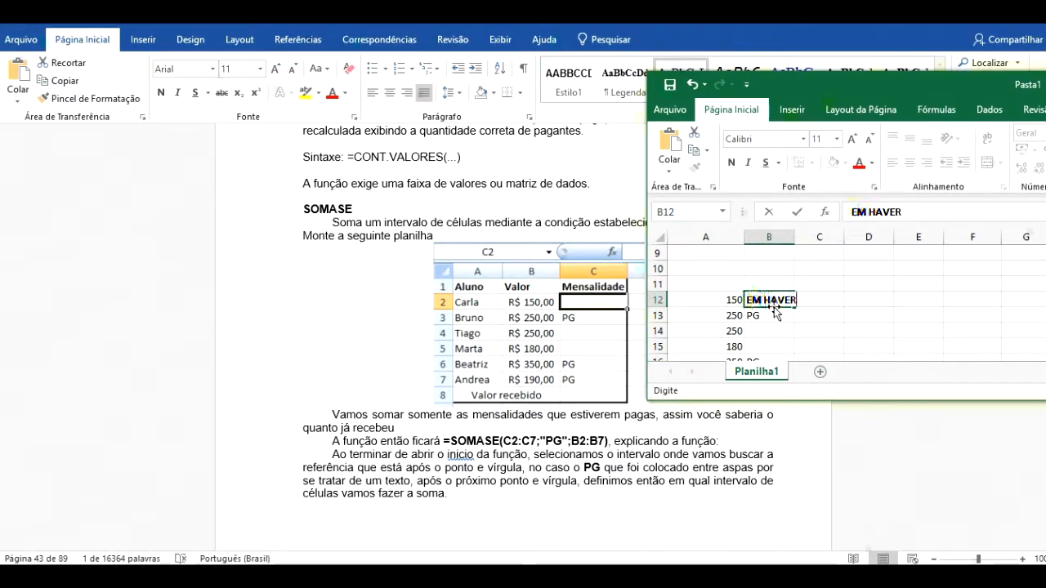
key(Return)
key(Return)
text(EM HAVER)
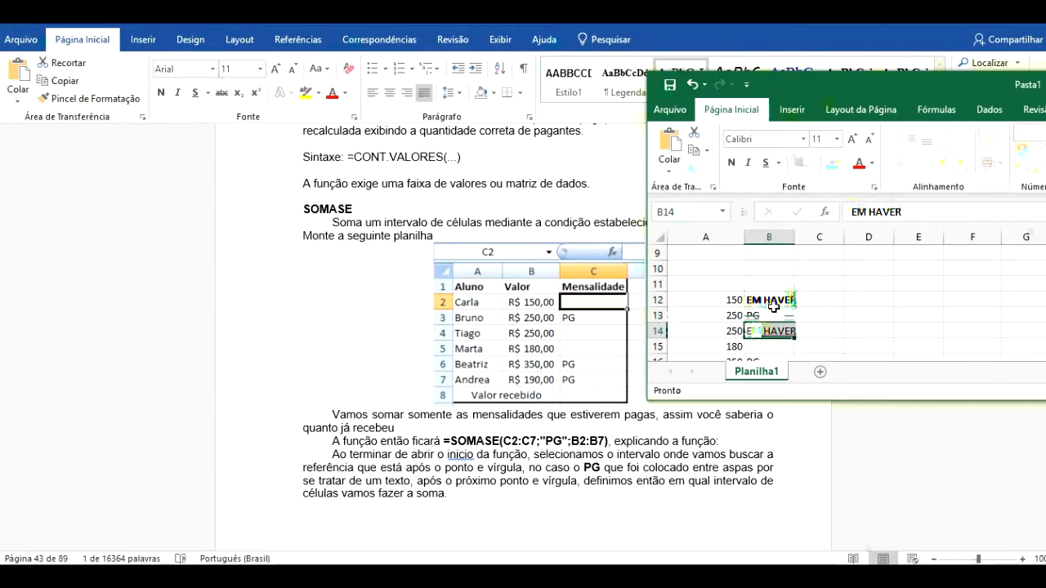
key(Return)
text(E)
key(Return)
key(Down)
key(Down)
key(Down)
key(Up)
key(Up)
key(Up)
key(Up)
Change the criterion in C17 to EM HAVER, making the formula =SOMASE(B12:B17;"EM HAVER";A12:A17)
click(825, 315)
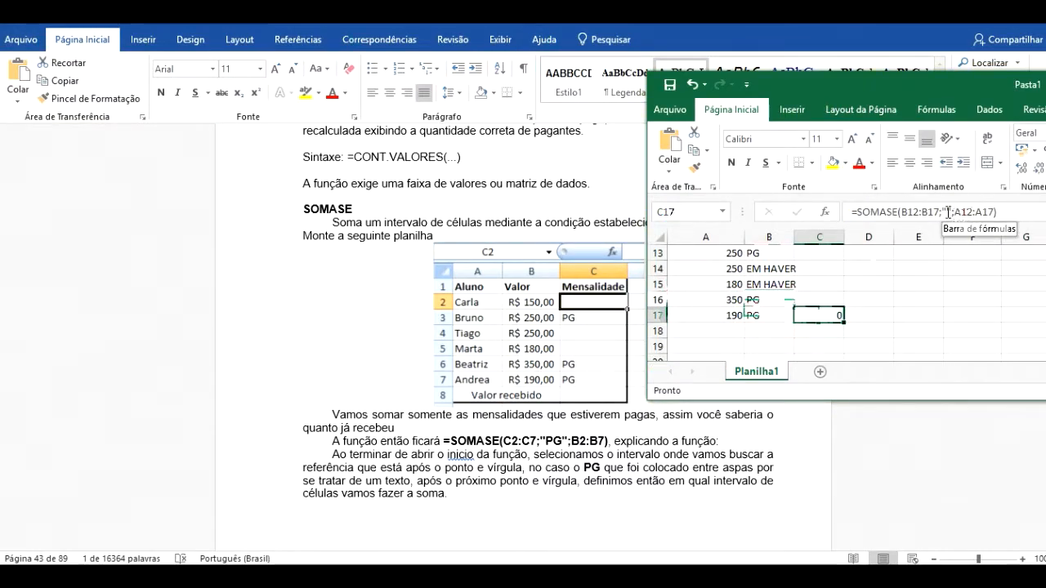
click(948, 212)
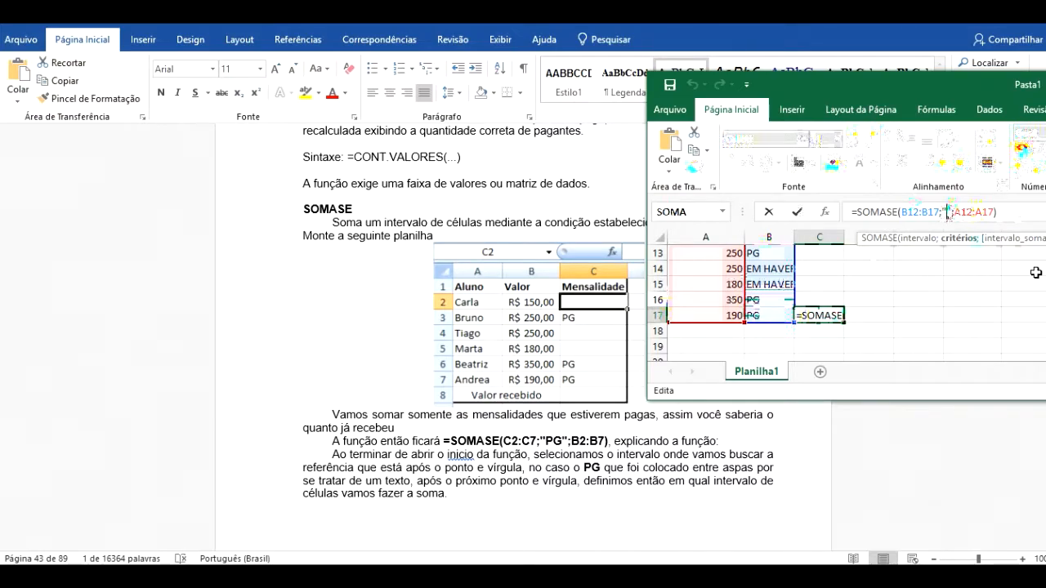
text(EM HAV)
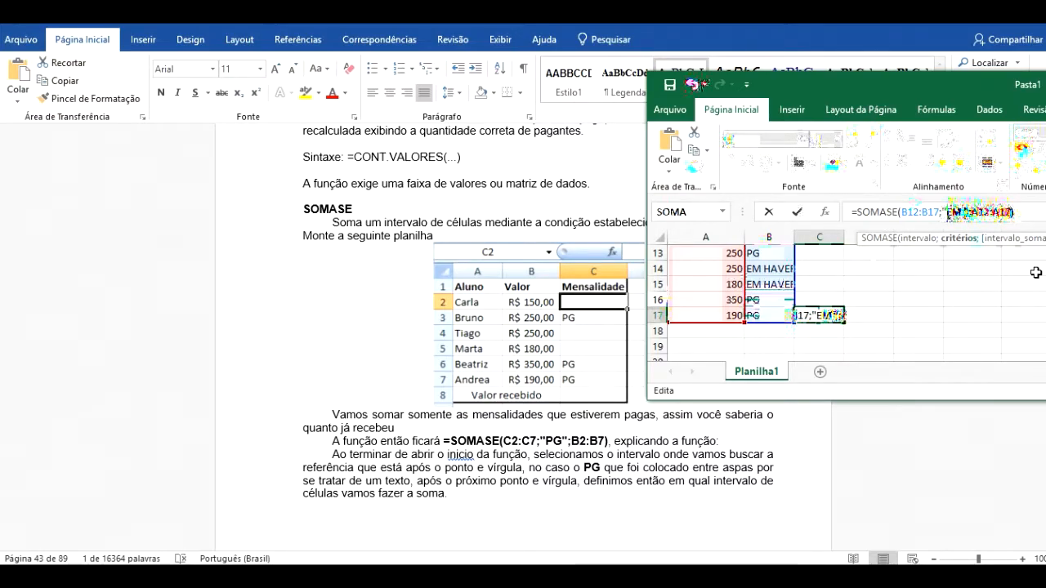
text(ER)
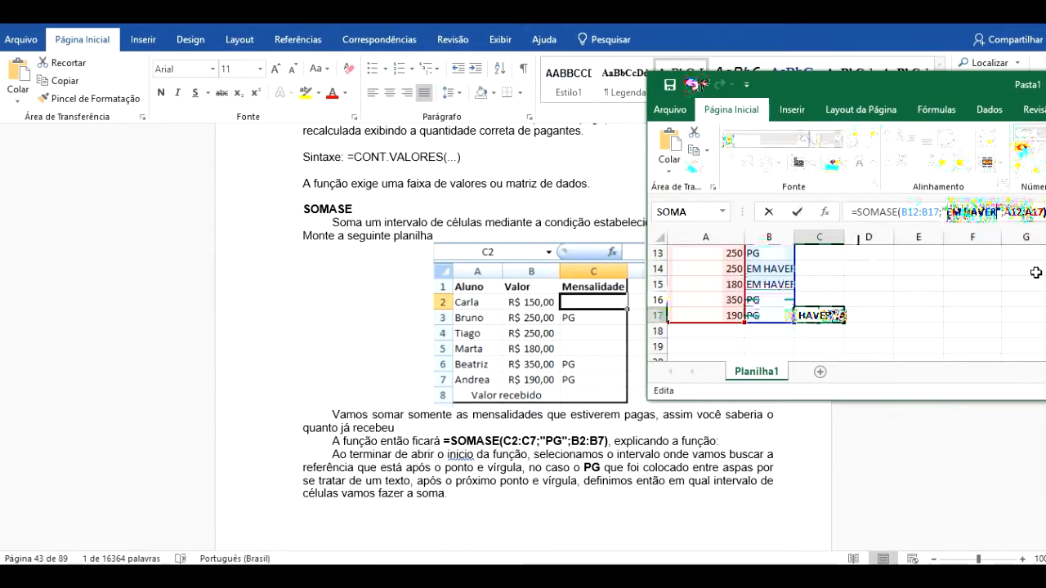
key(Return)
key(Up)
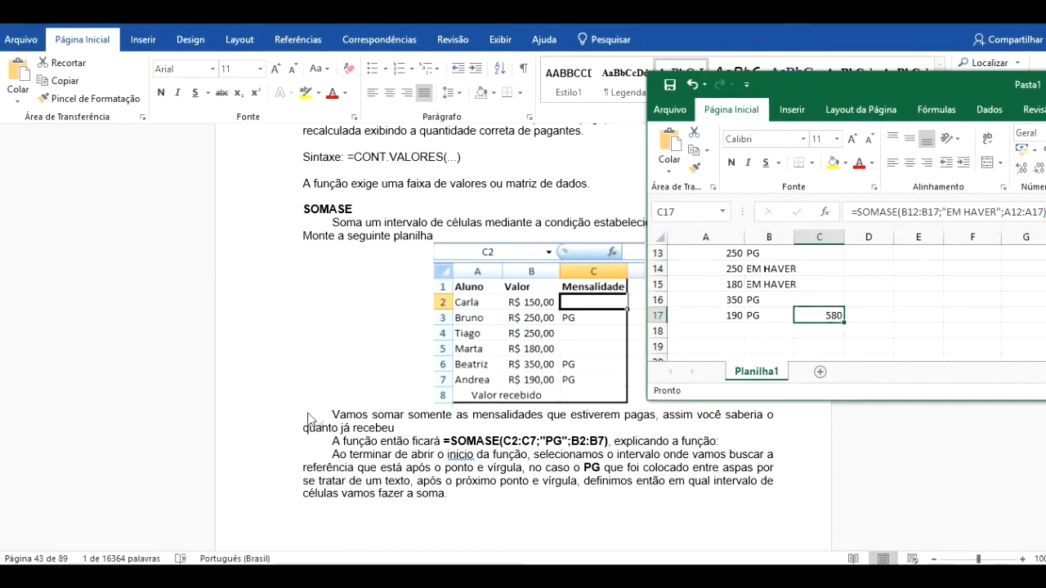
Look through the handout's date and time functions and the worked-hours spreadsheet example
scroll(310, 420, down, 8)
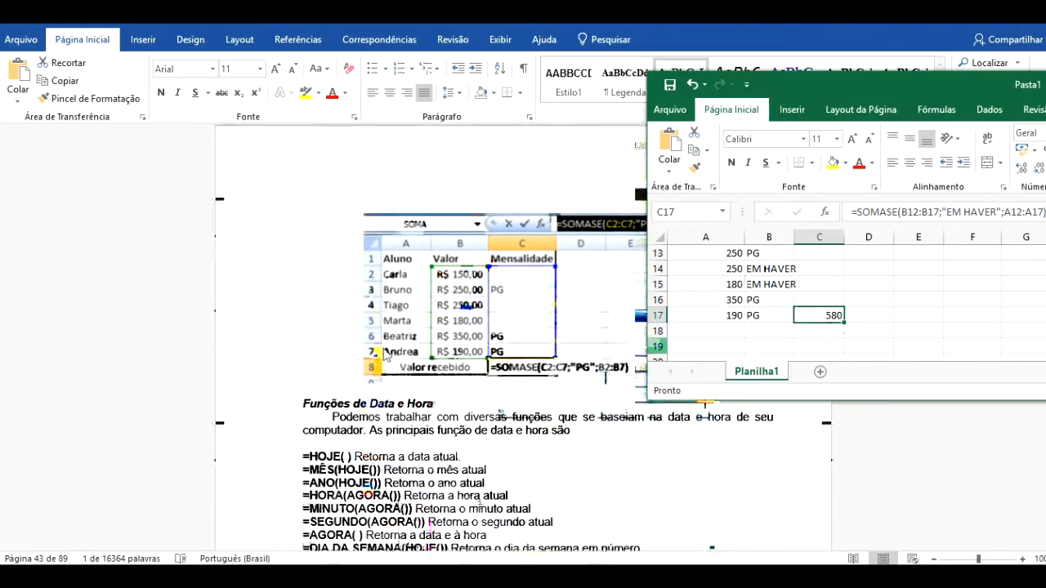
scroll(384, 353, down, 3)
scroll(386, 353, down, 3)
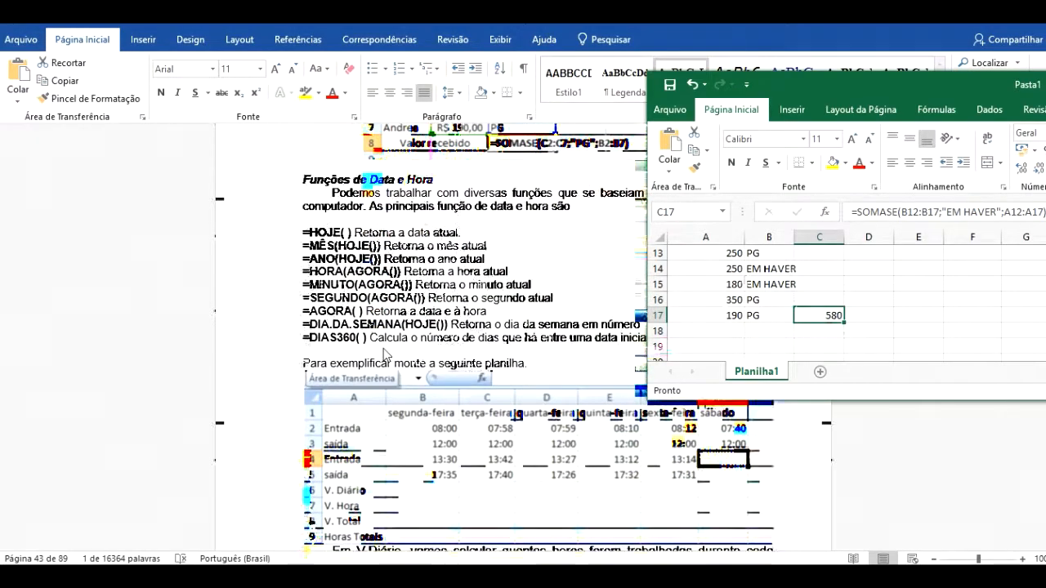
scroll(384, 353, down, 12)
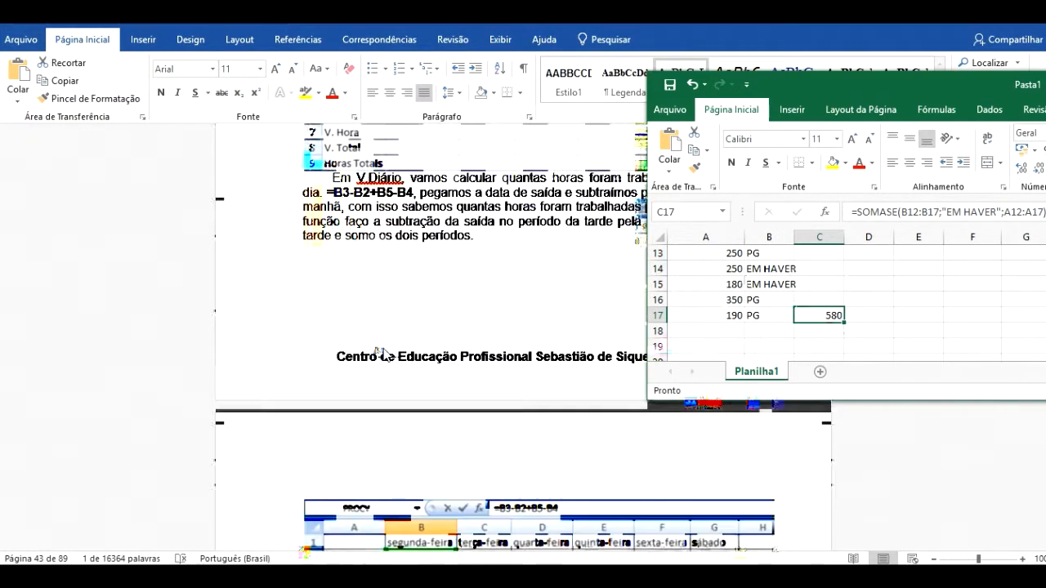
scroll(384, 352, down, 20)
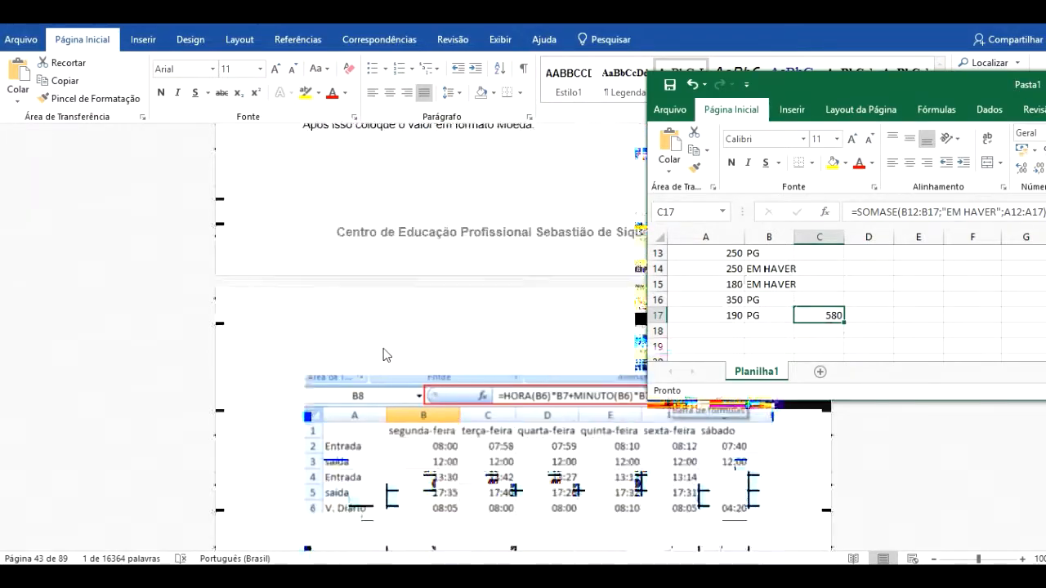
scroll(384, 353, down, 20)
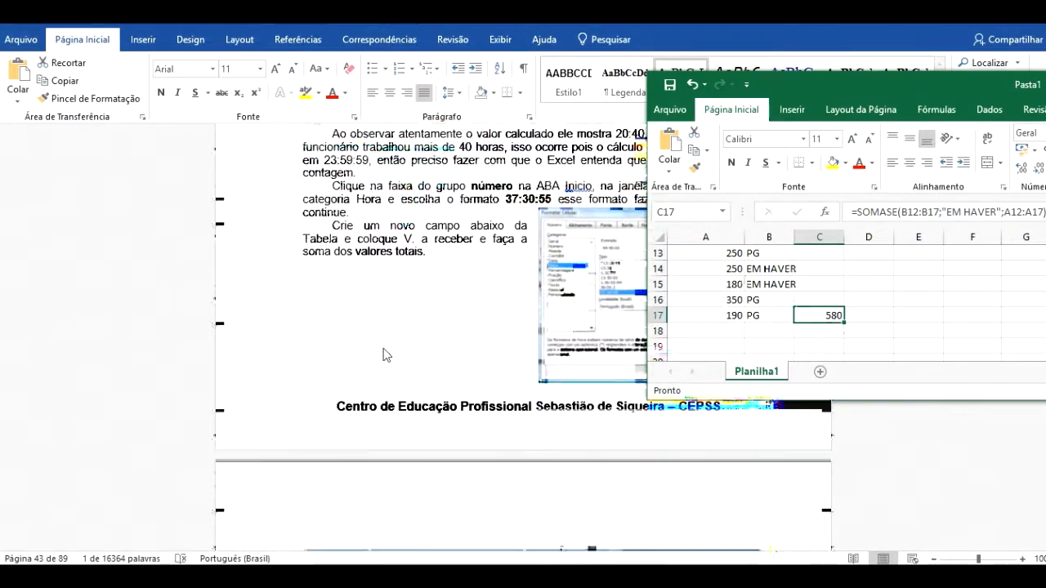
Skim the handout's conditional formatting pages and continue through the section on the PROCV function
scroll(384, 353, down, 2)
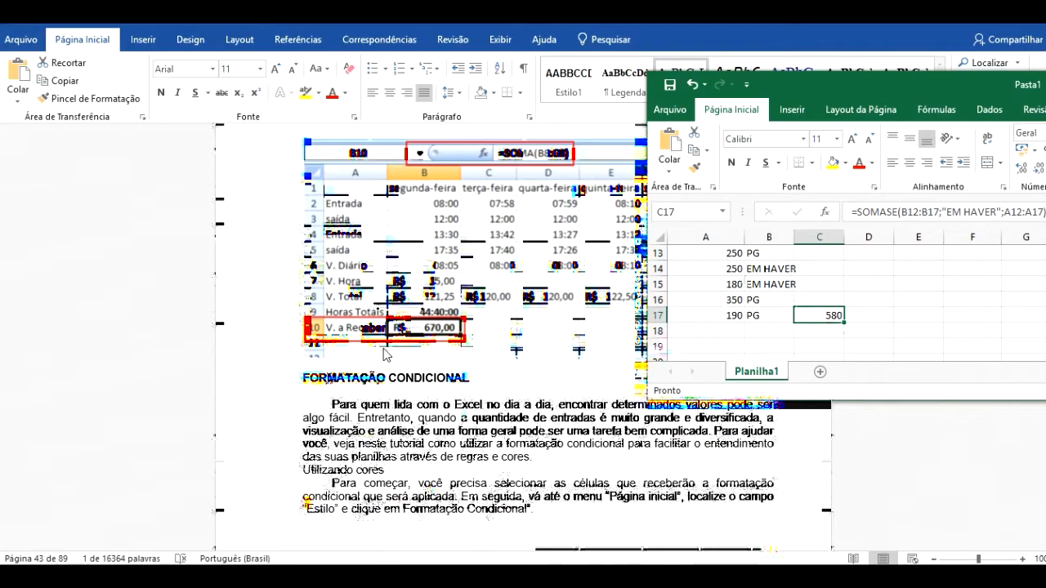
scroll(384, 353, down, 20)
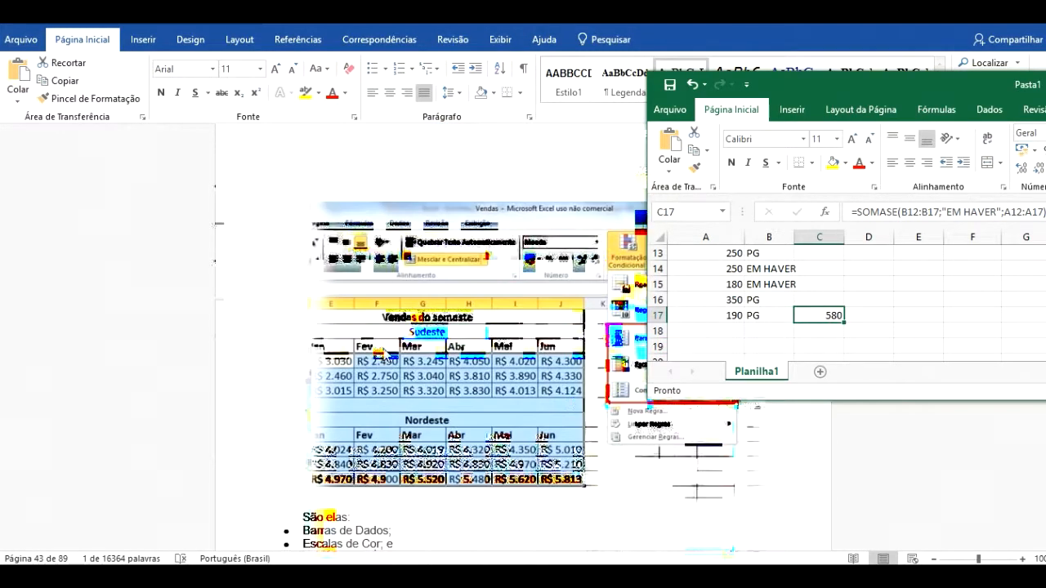
scroll(383, 353, down, 15)
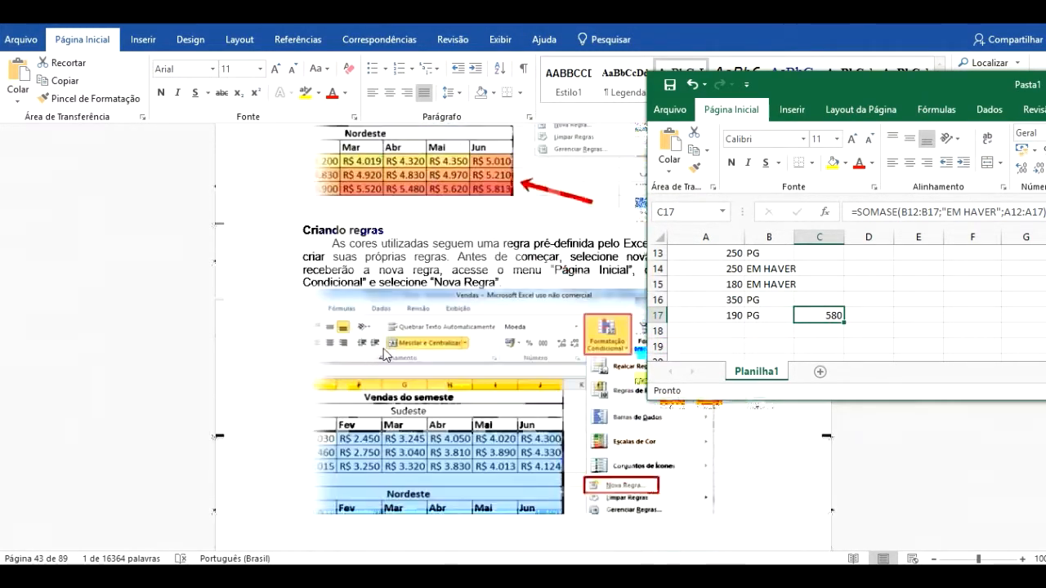
scroll(384, 351, down, 20)
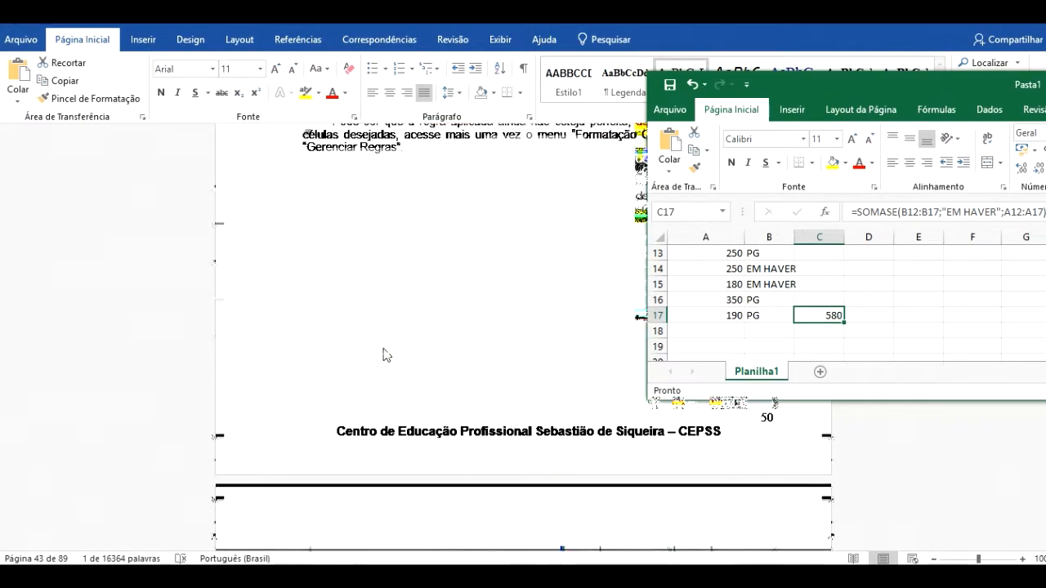
scroll(385, 354, down, 15)
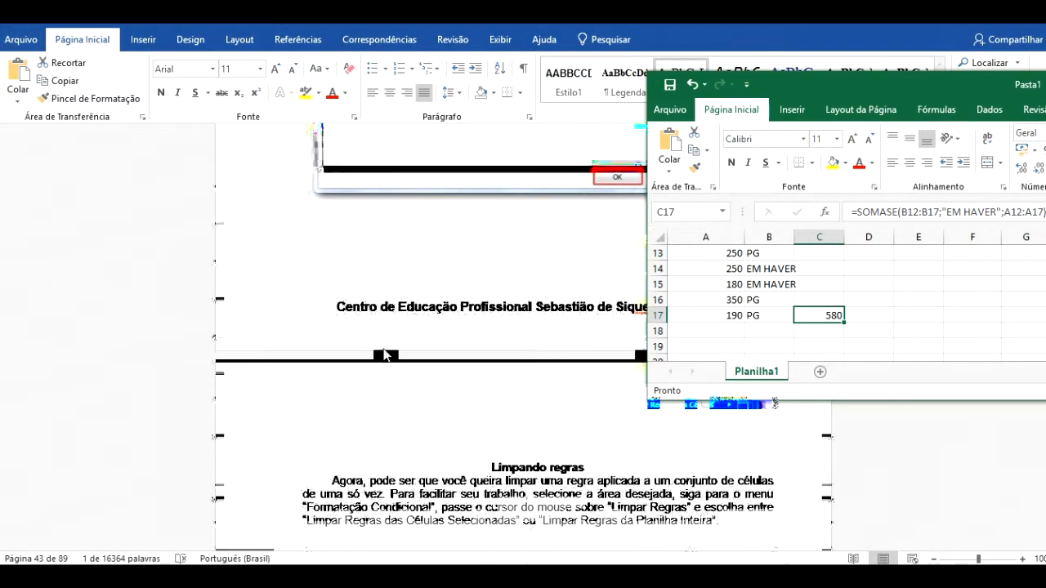
scroll(384, 355, down, 10)
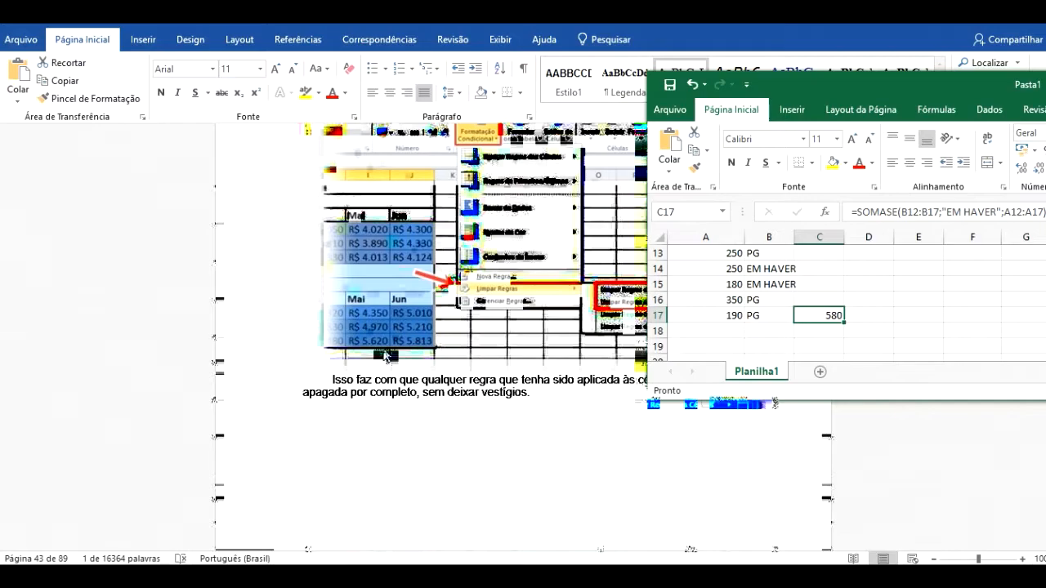
scroll(384, 355, down, 10)
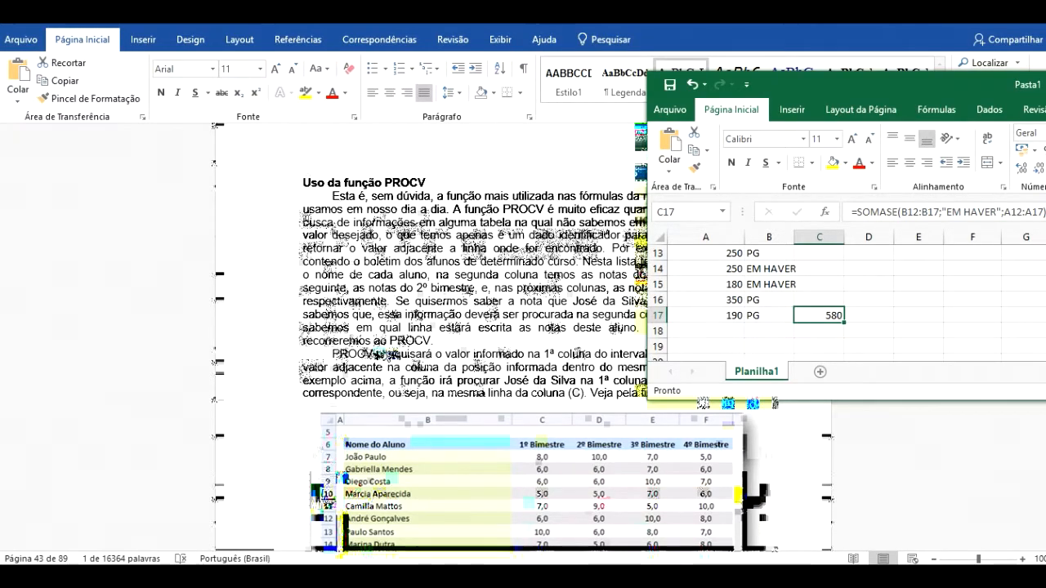
scroll(376, 354, down, 10)
scroll(380, 354, down, 8)
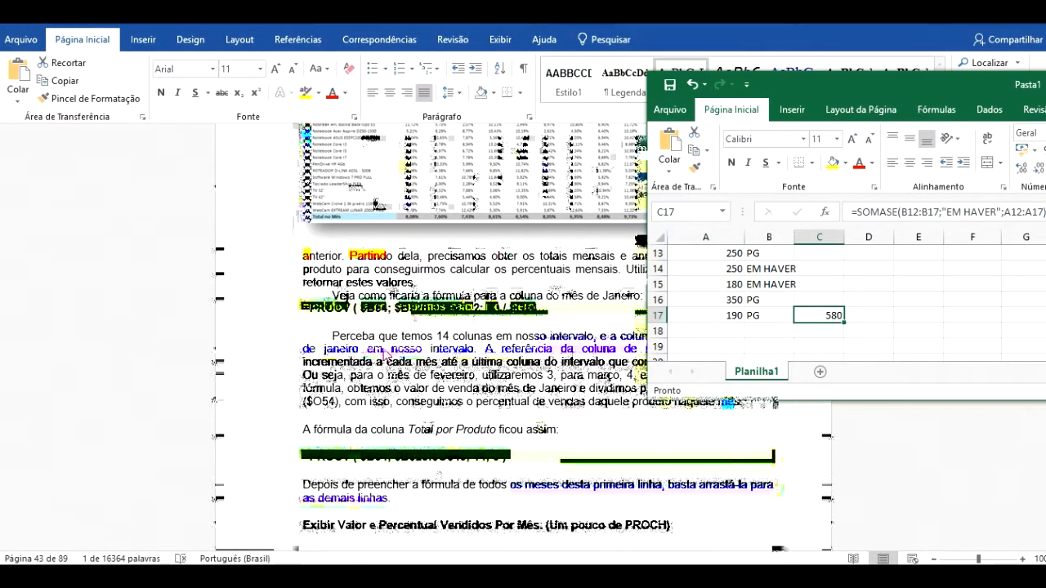
scroll(386, 355, down, 4)
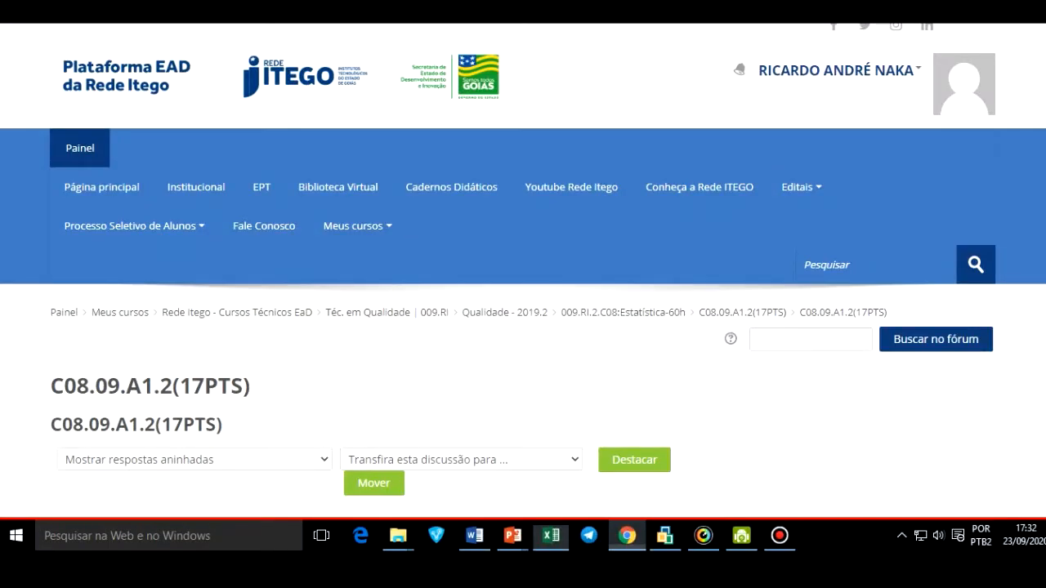
Switch to the Mediana article in Chrome and read its definition of the median and Example 1 on popsicle sales
click(343, 9)
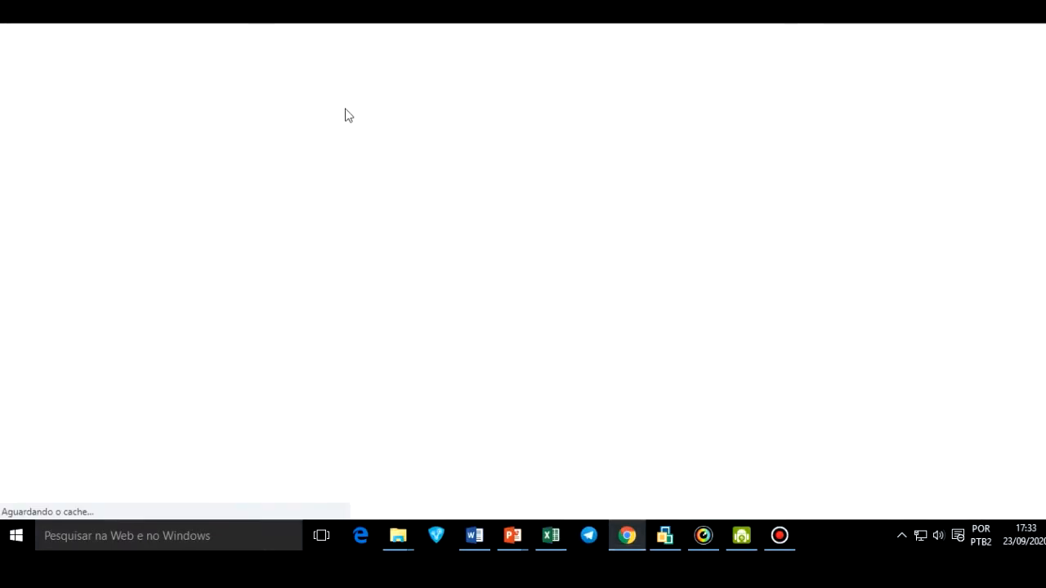
scroll(416, 182, up, 8)
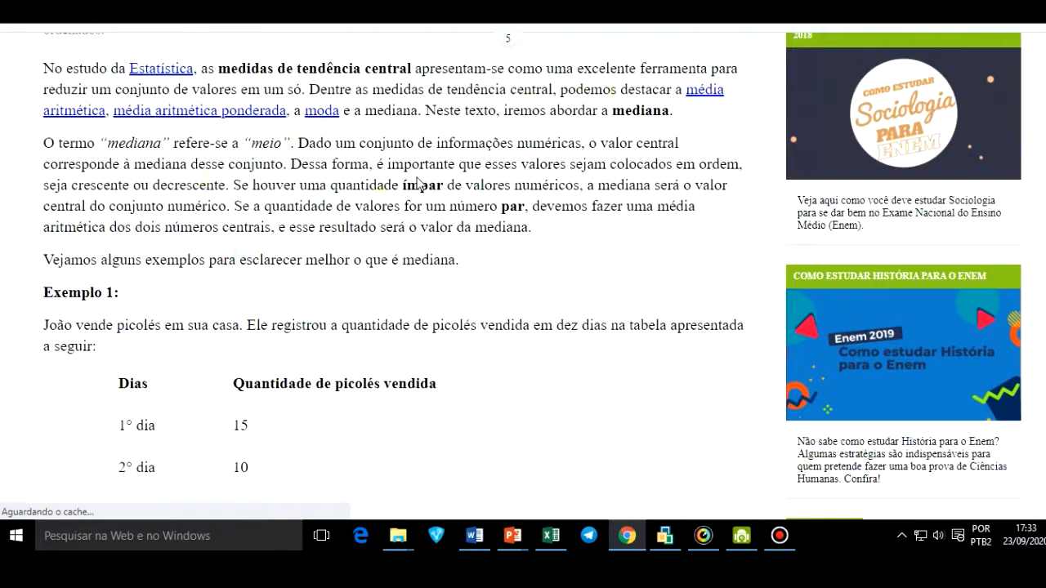
scroll(417, 182, down, 3)
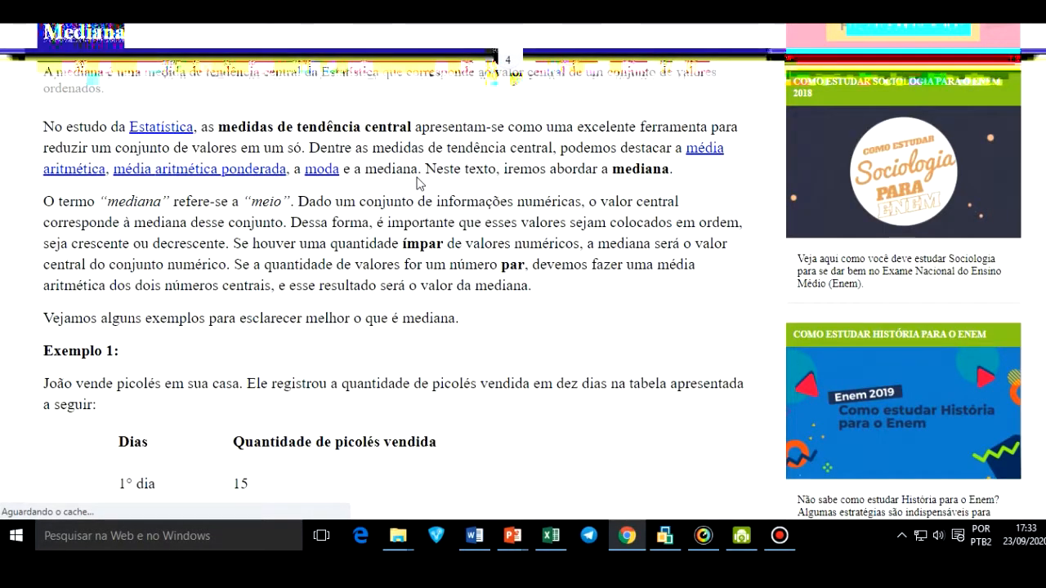
scroll(417, 182, down, 9)
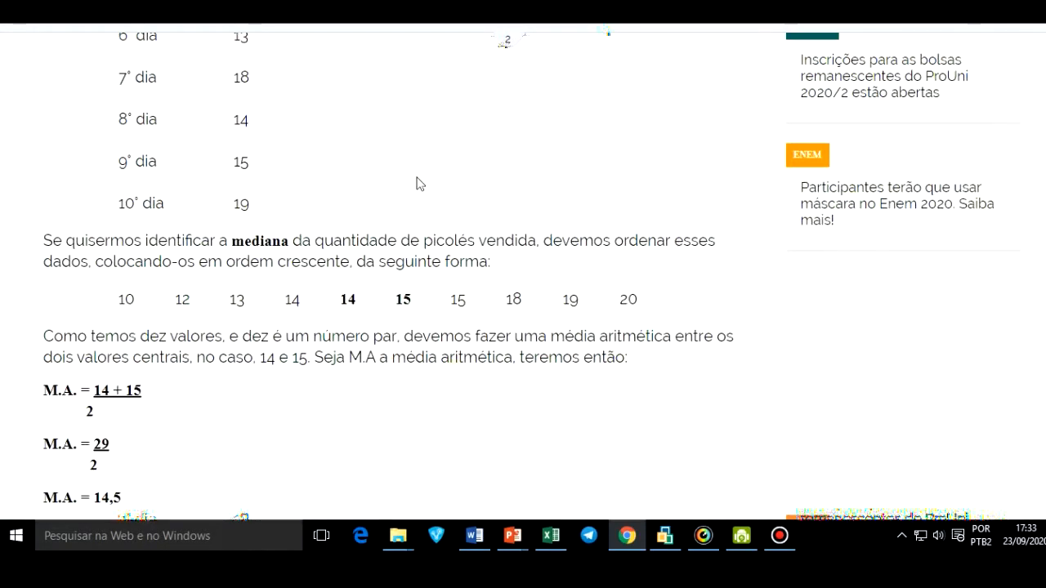
scroll(416, 182, up, 6)
scroll(417, 182, up, 3)
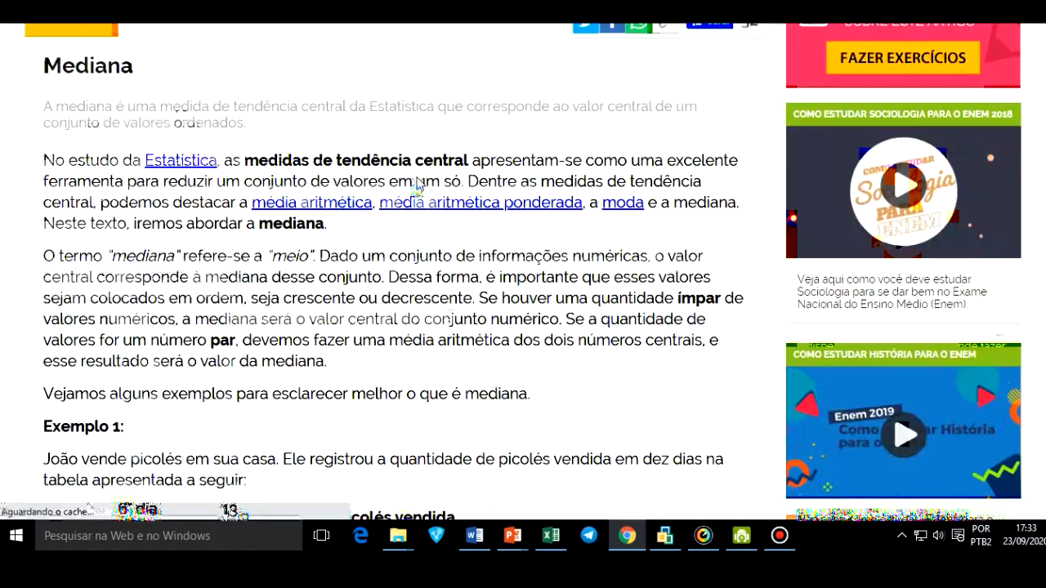
scroll(417, 182, up, 1)
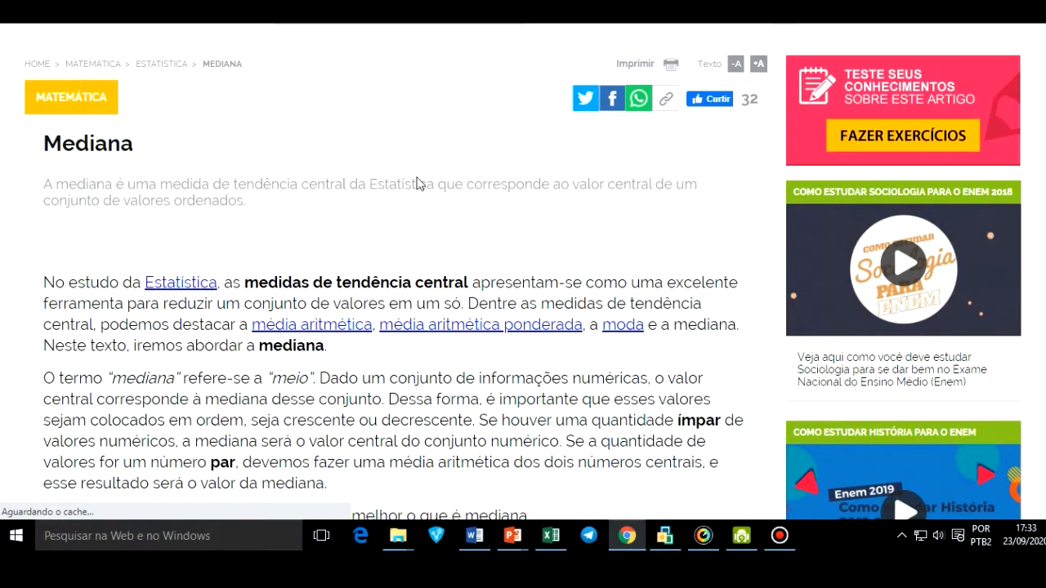
scroll(416, 182, down, 2)
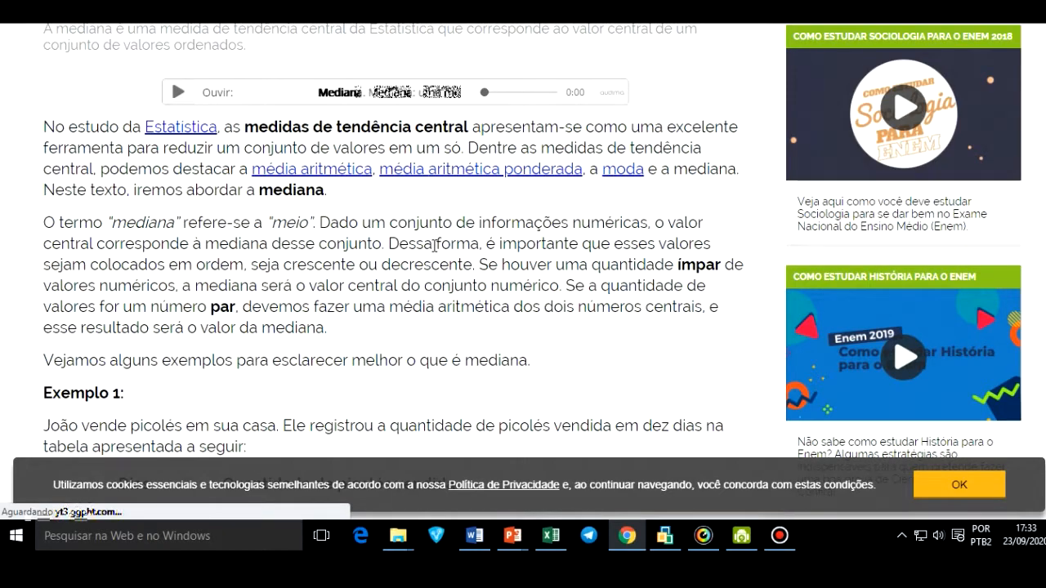
scroll(434, 245, down, 5)
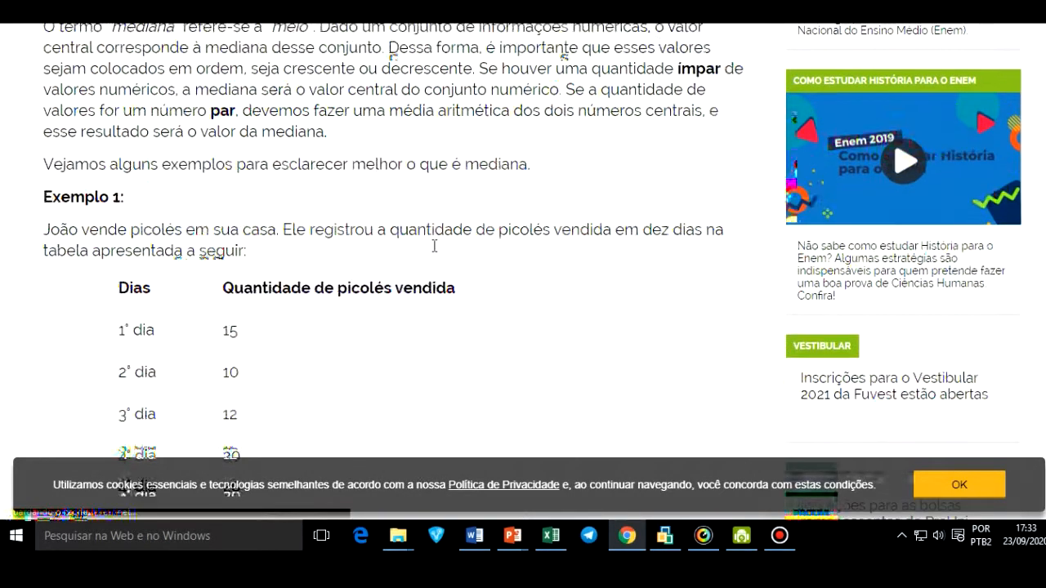
scroll(434, 246, down, 1)
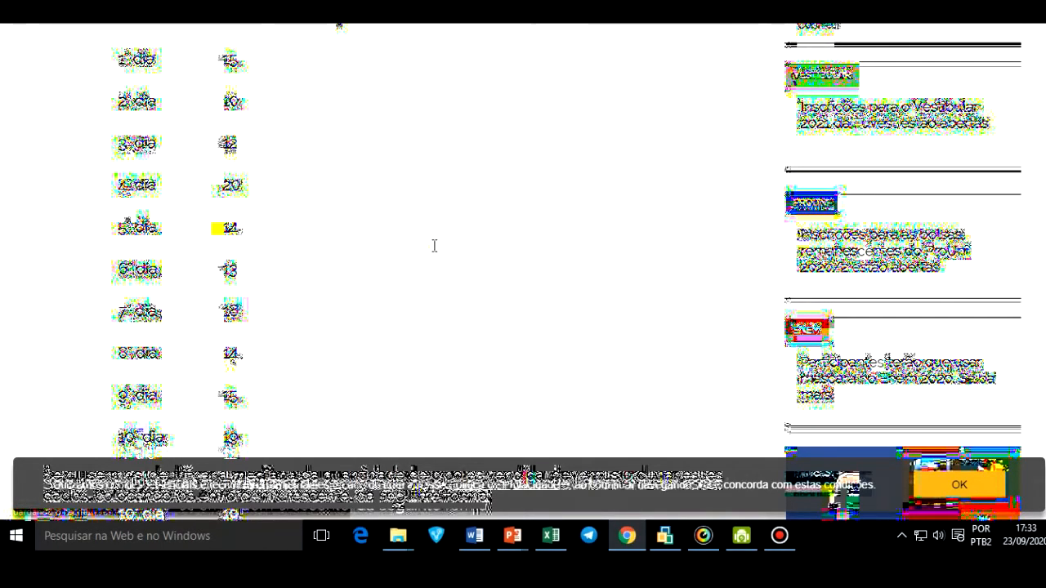
Reread the Mediana article's definition of the median and the statement of Example 1 about popsicle sales
scroll(433, 245, up, 1)
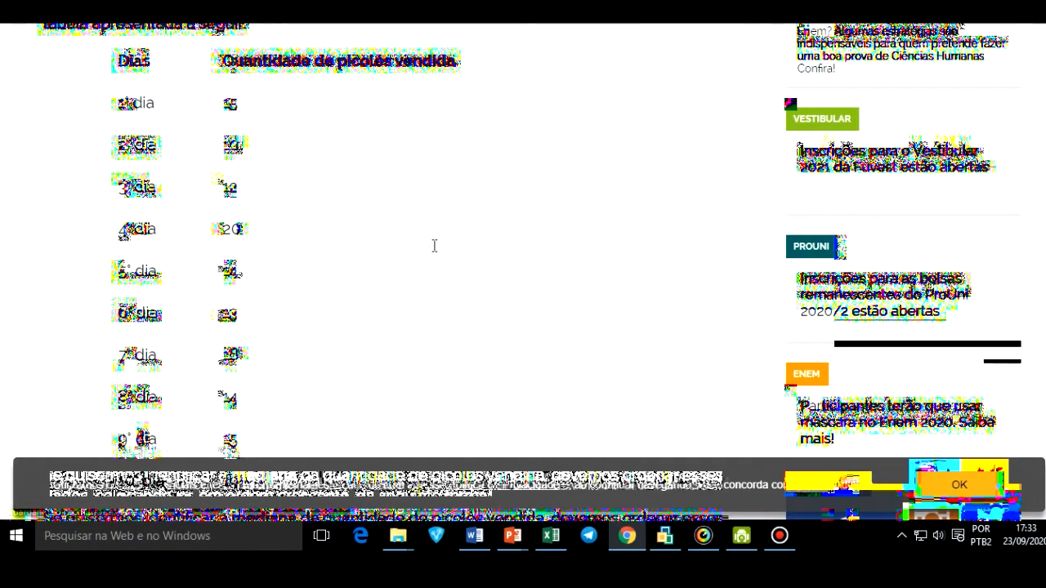
scroll(434, 245, up, 5)
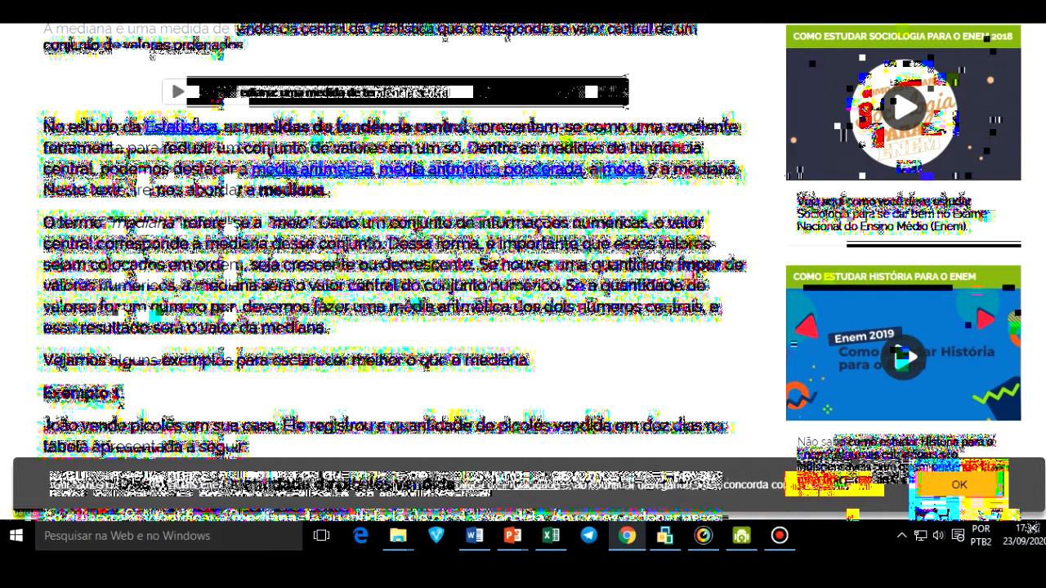
scroll(357, 342, down, 7)
scroll(356, 343, up, 2)
scroll(356, 342, down, 2)
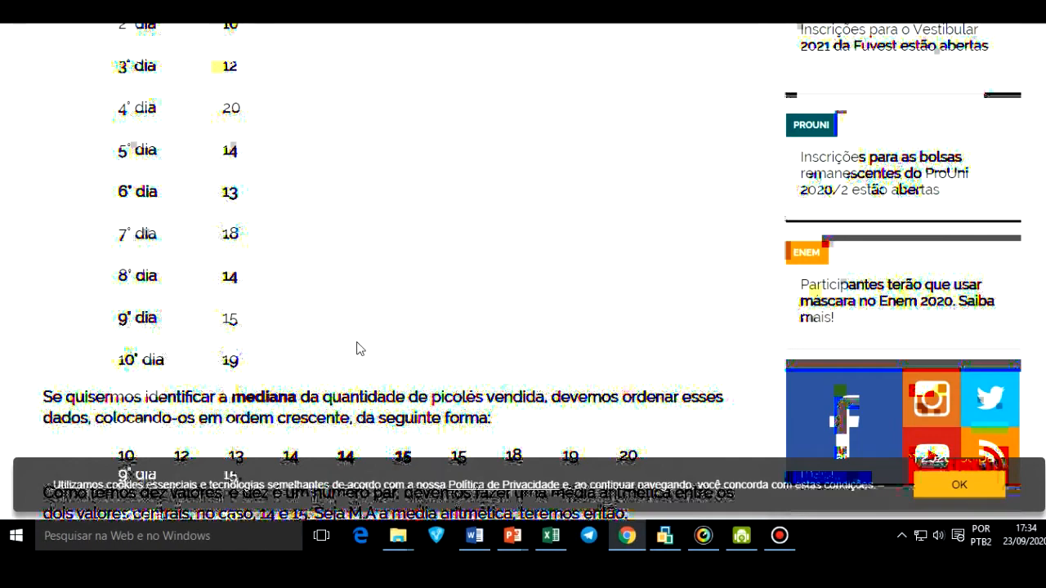
Examine Example 1's table of popsicle quantities sold from the first to the tenth day
scroll(356, 349, up, 1)
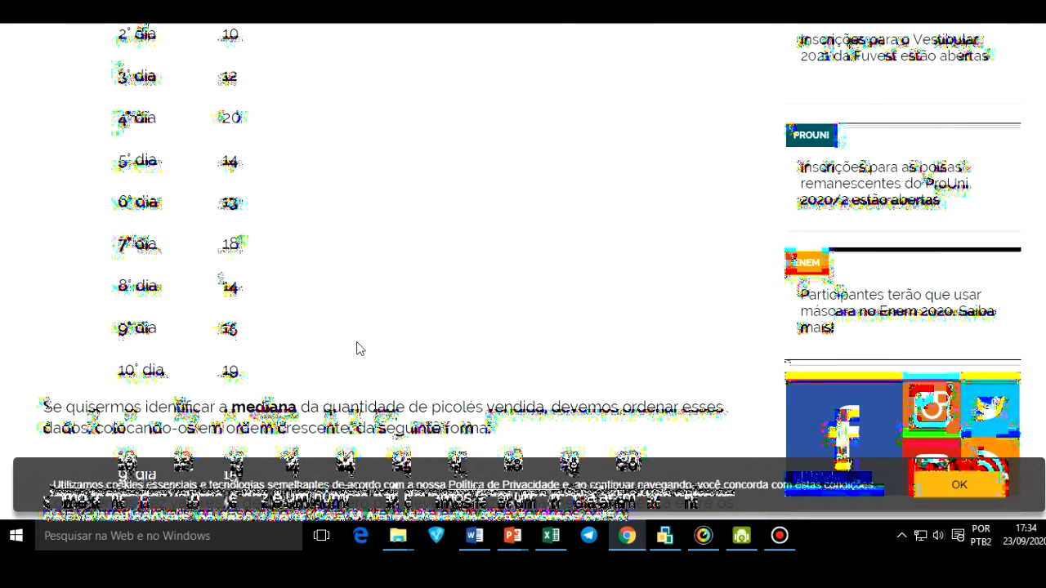
scroll(356, 349, up, 2)
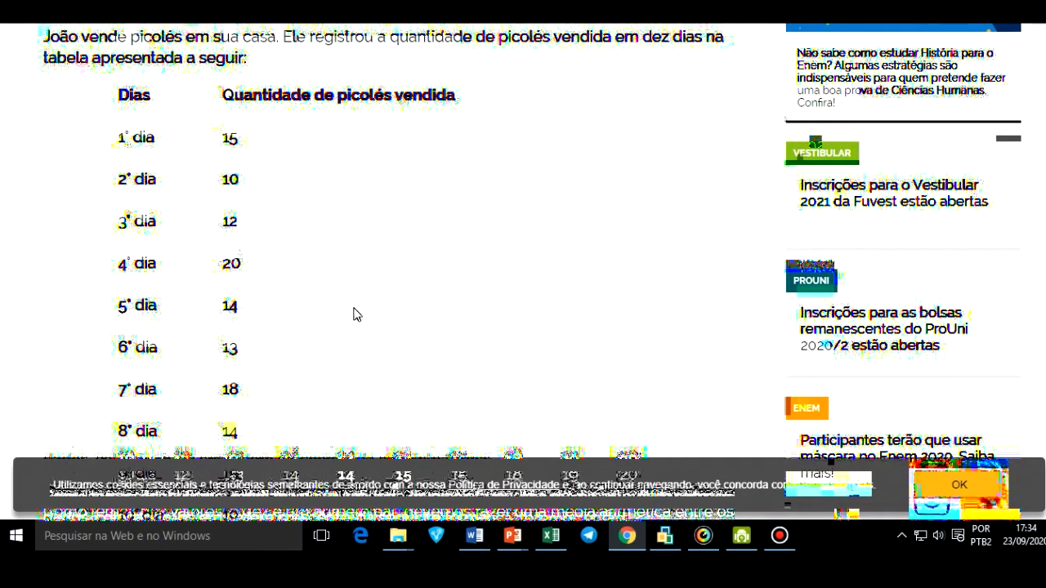
scroll(310, 176, up, 1)
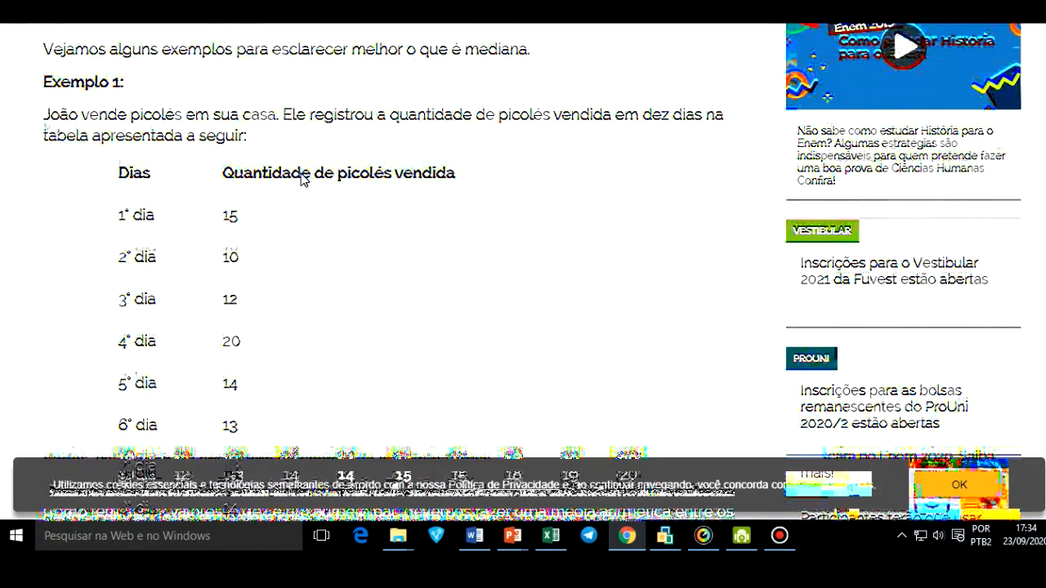
scroll(249, 198, down, 1)
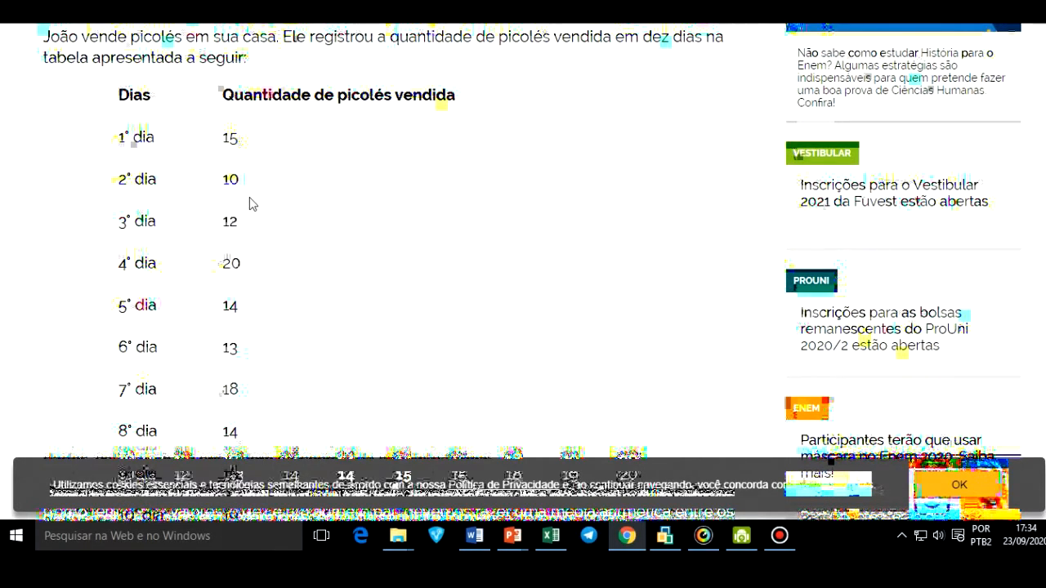
scroll(193, 204, down, 4)
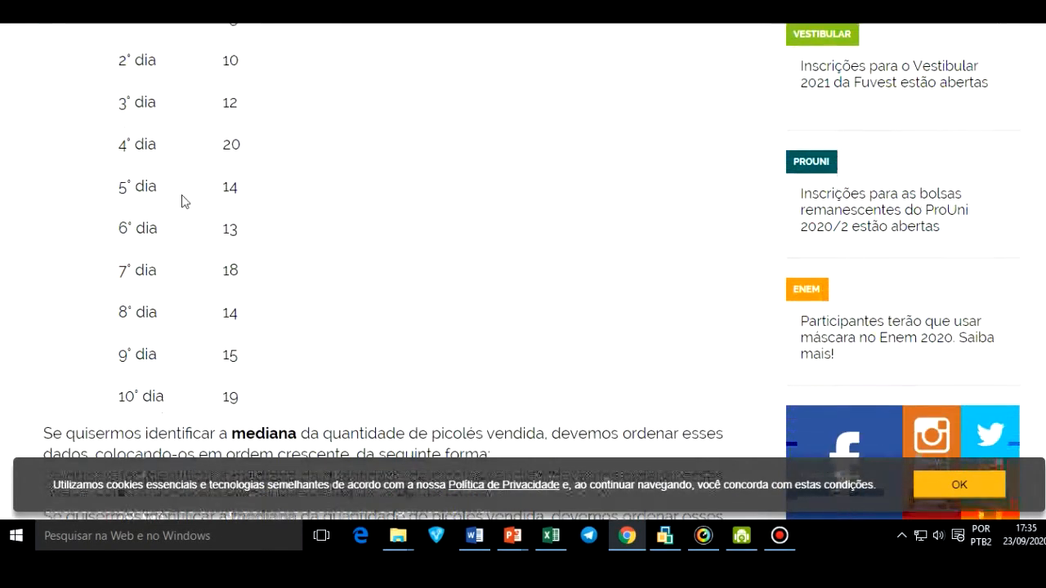
scroll(183, 201, up, 3)
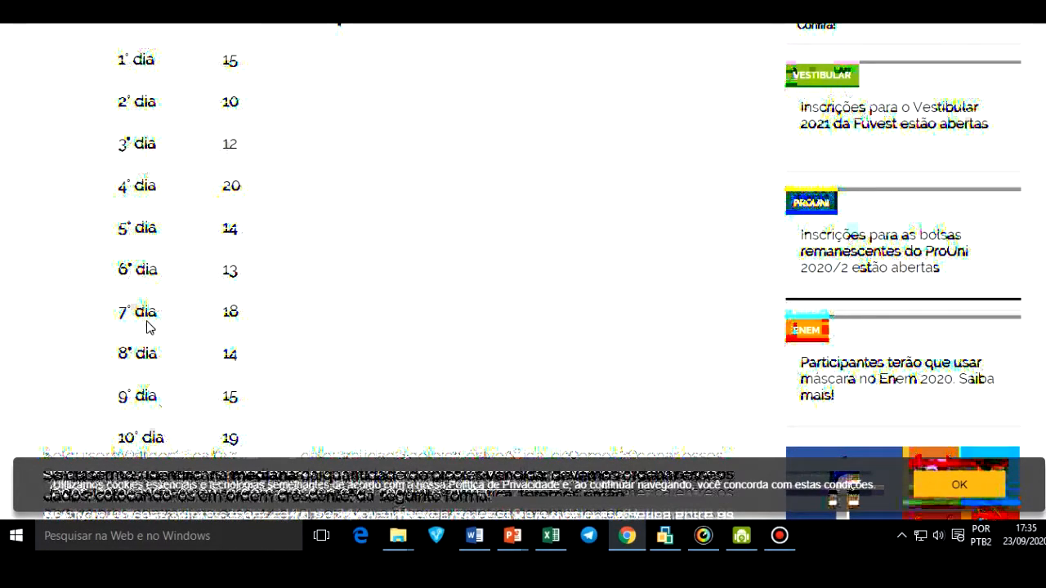
scroll(226, 326, up, 2)
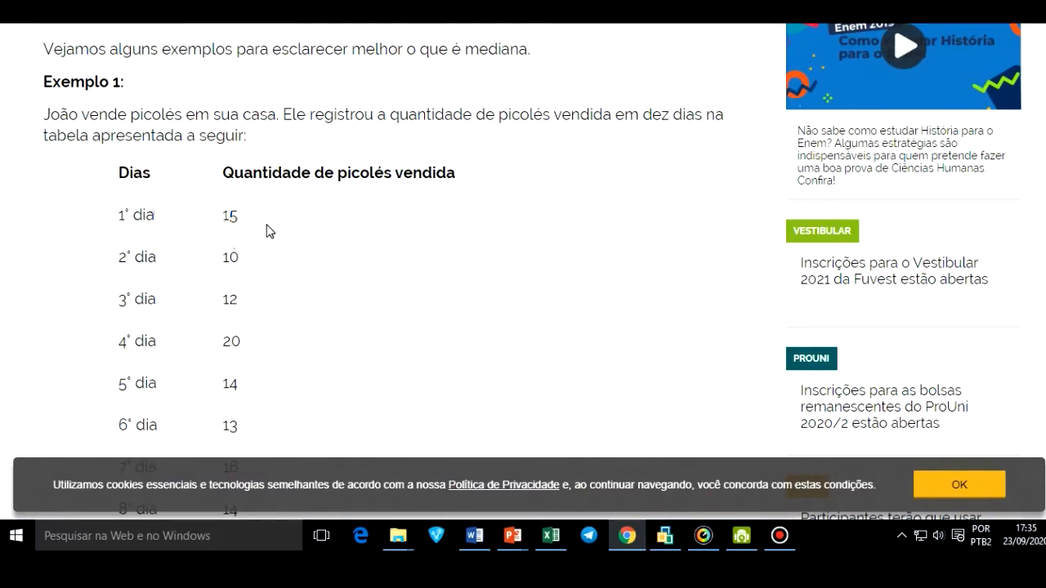
scroll(252, 234, down, 2)
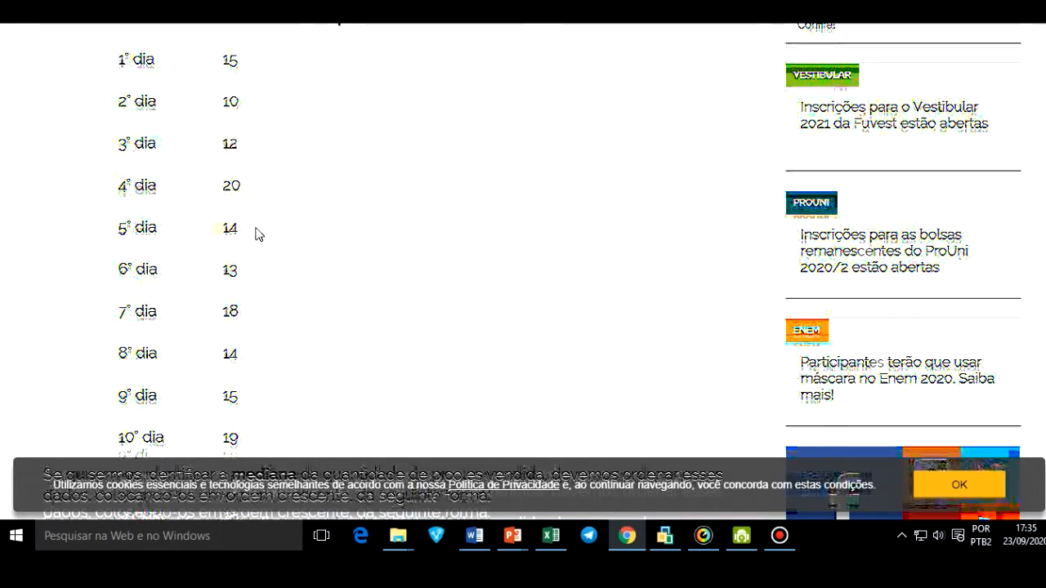
Study the ascending list of popsicle sales, marking the central value 14, and follow the median calculation from the two middle values
scroll(257, 232, down, 2)
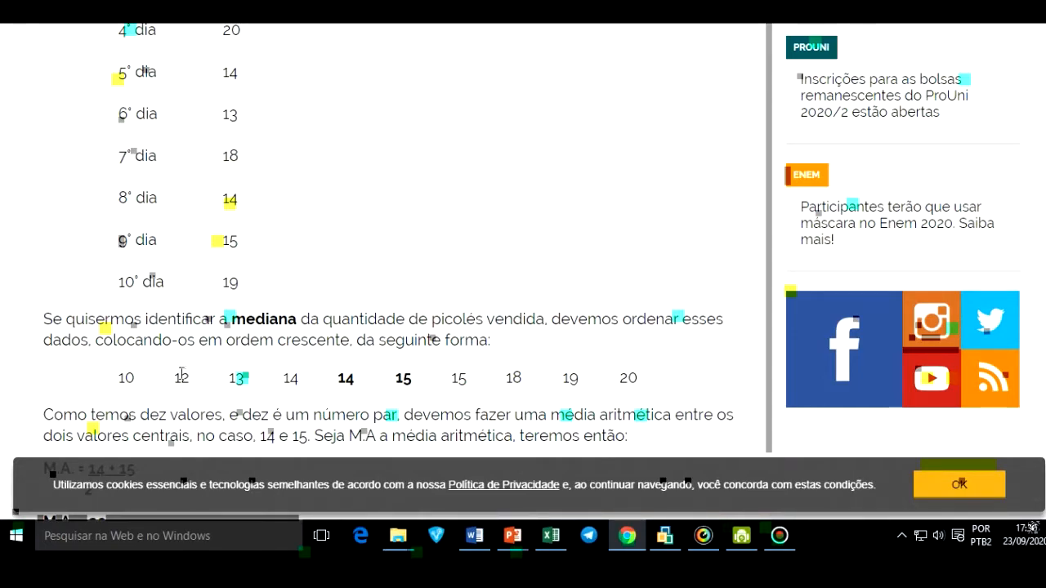
scroll(181, 373, down, 2)
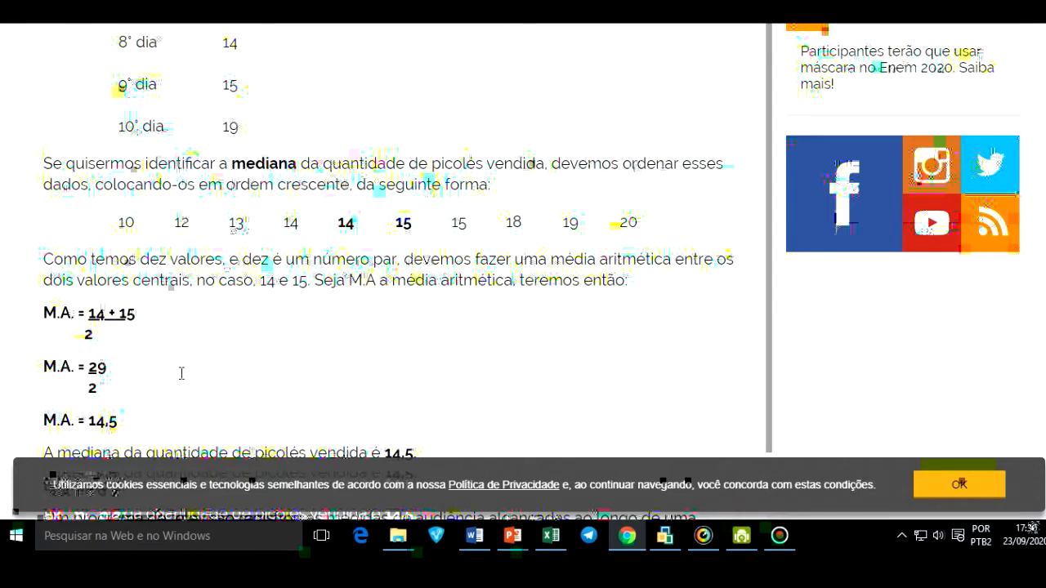
scroll(182, 374, down, 2)
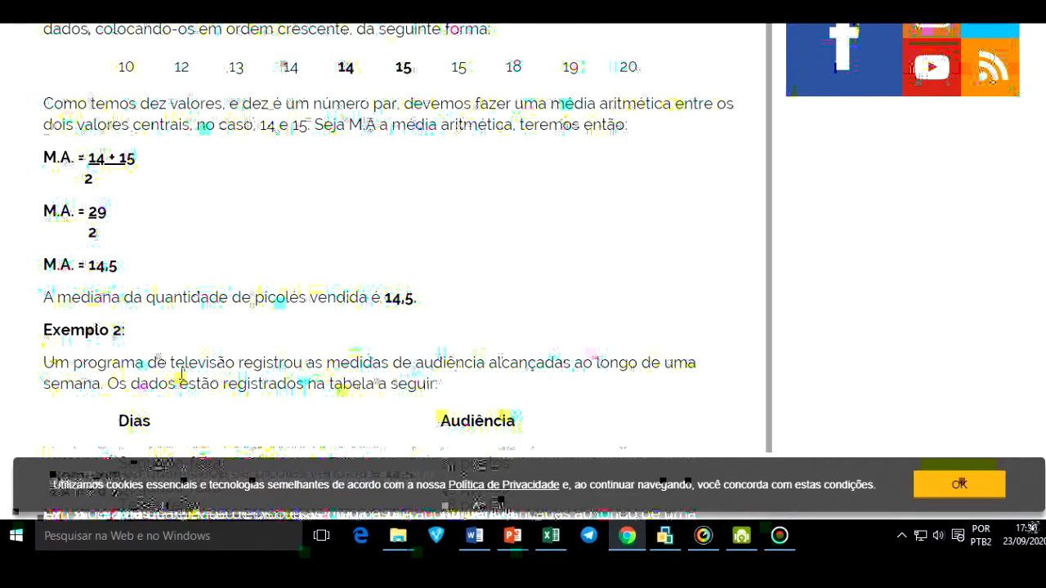
scroll(182, 375, up, 1)
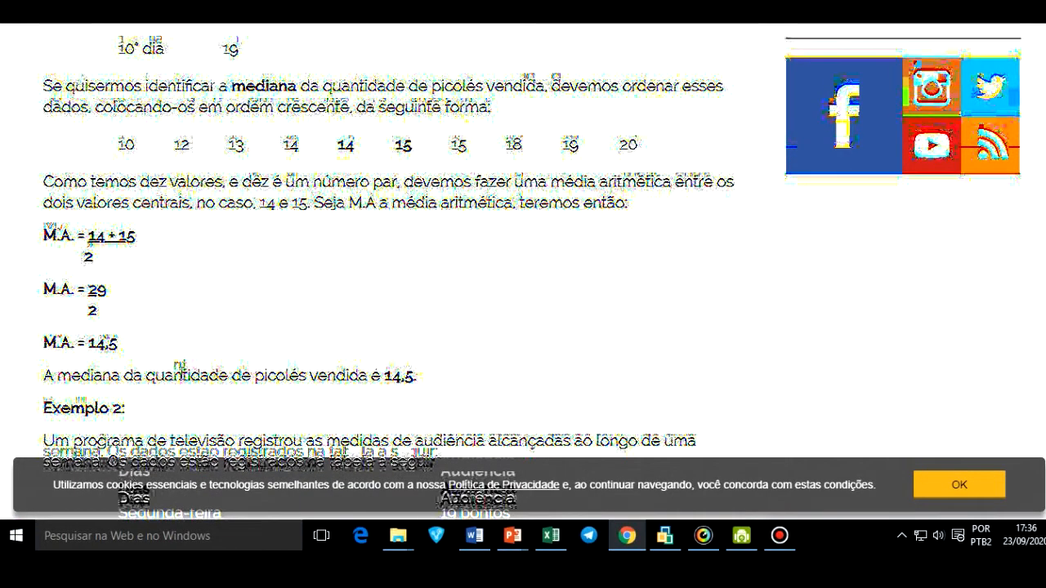
scroll(182, 374, up, 1)
scroll(238, 334, up, 2)
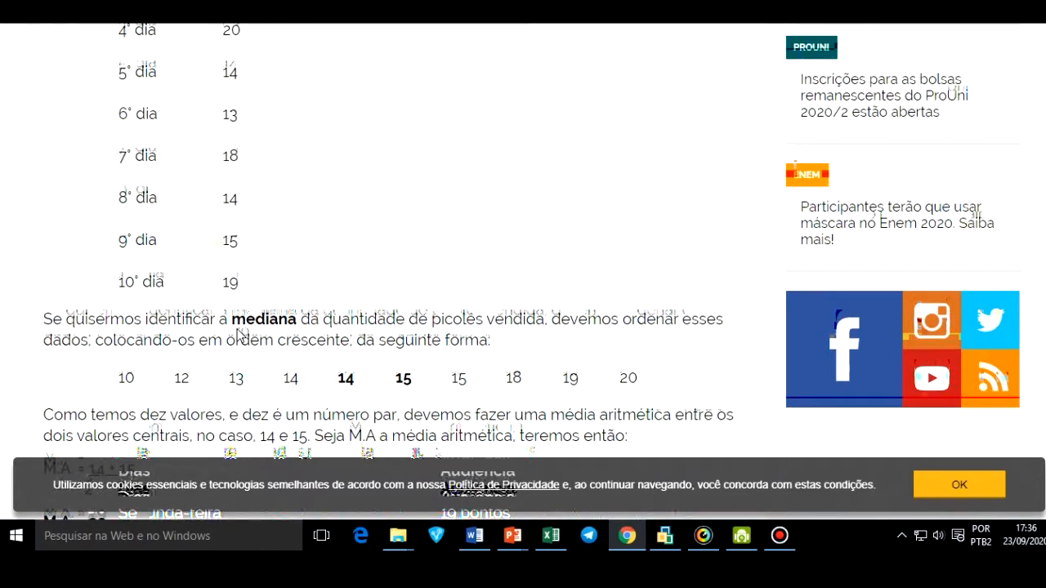
scroll(237, 335, down, 1)
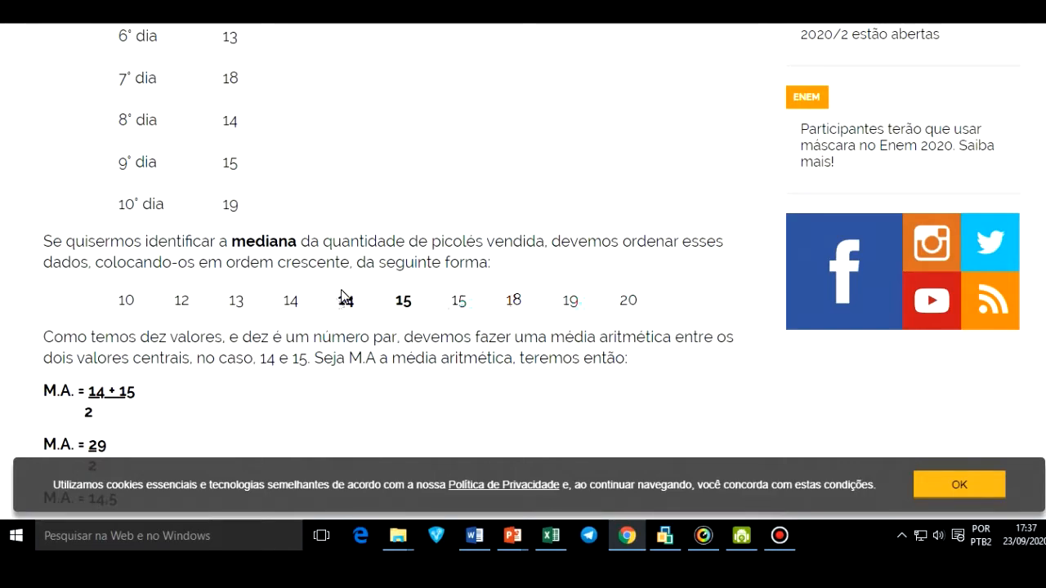
drag(357, 322, 351, 325)
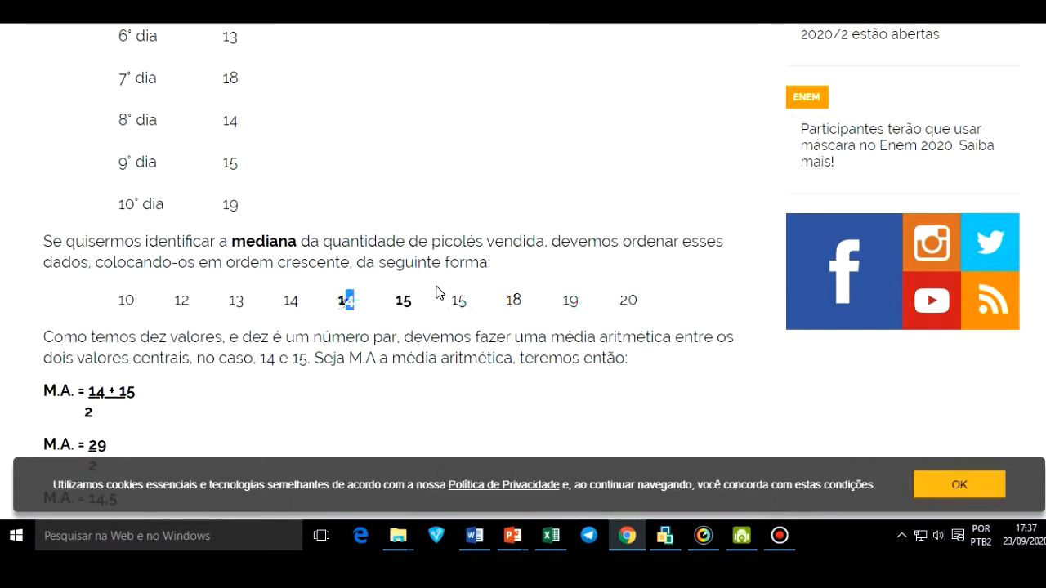
scroll(439, 293, down, 3)
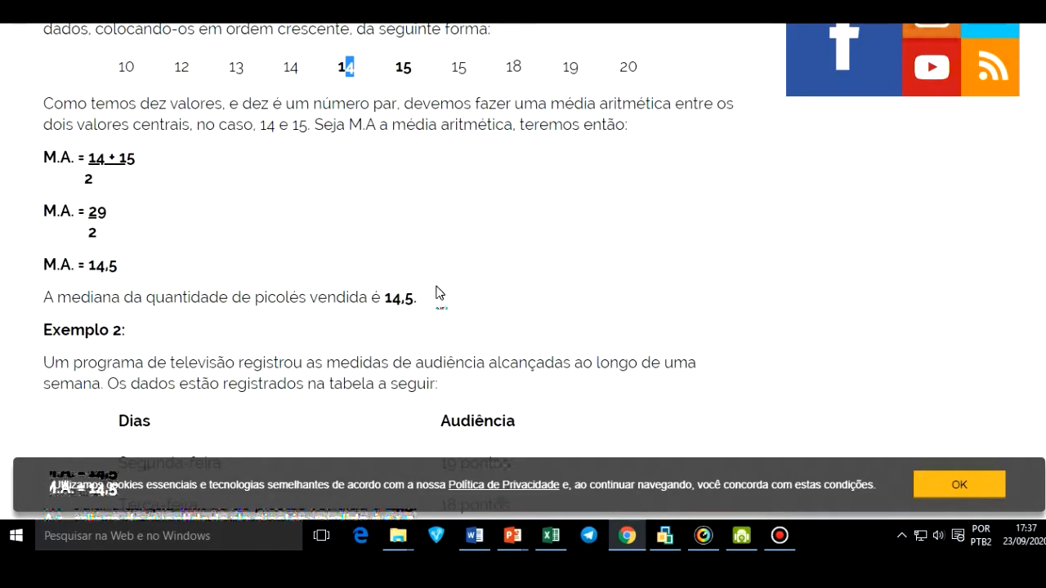
scroll(439, 293, up, 3)
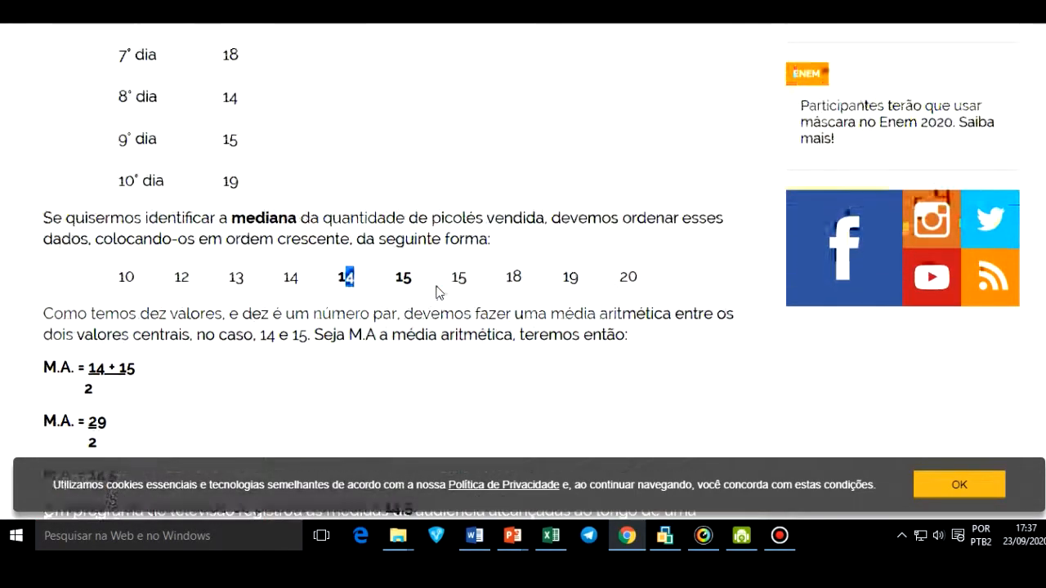
Switch to the Moda, média e mediana article and read its Moda section through to the central tendency mind map
click(709, 9)
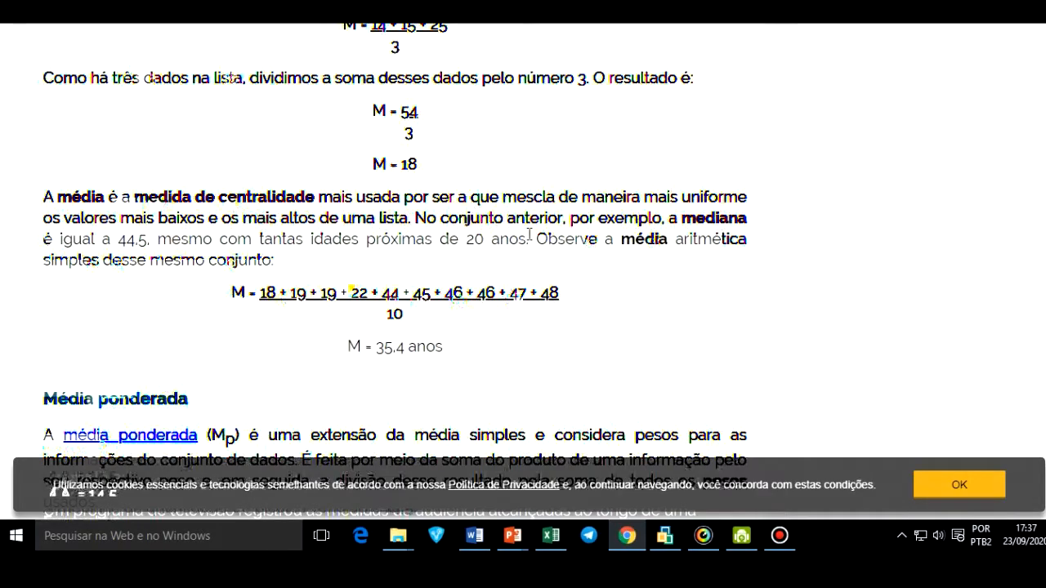
scroll(529, 233, up, 3)
scroll(530, 233, up, 10)
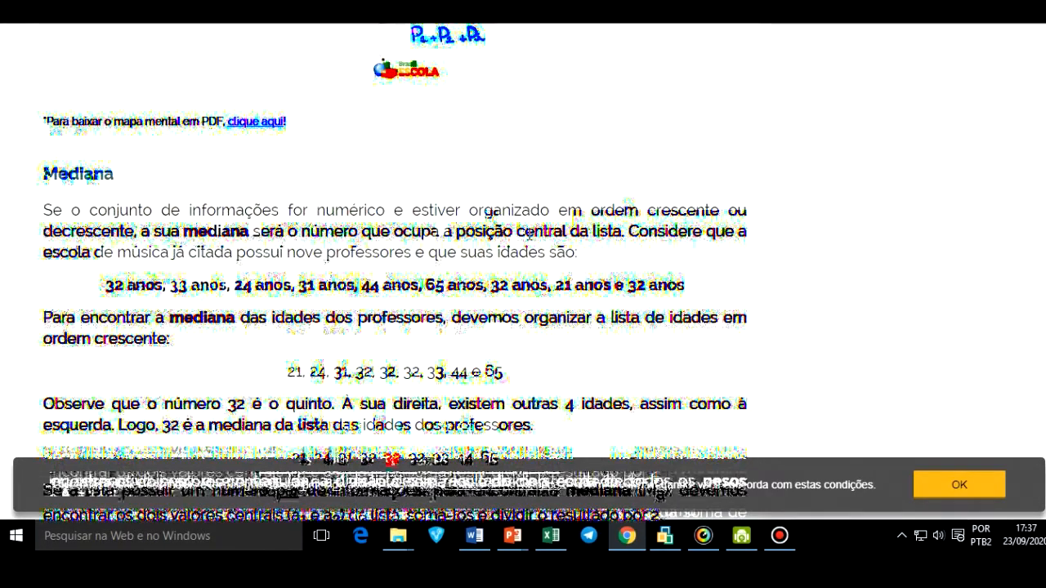
scroll(529, 234, up, 15)
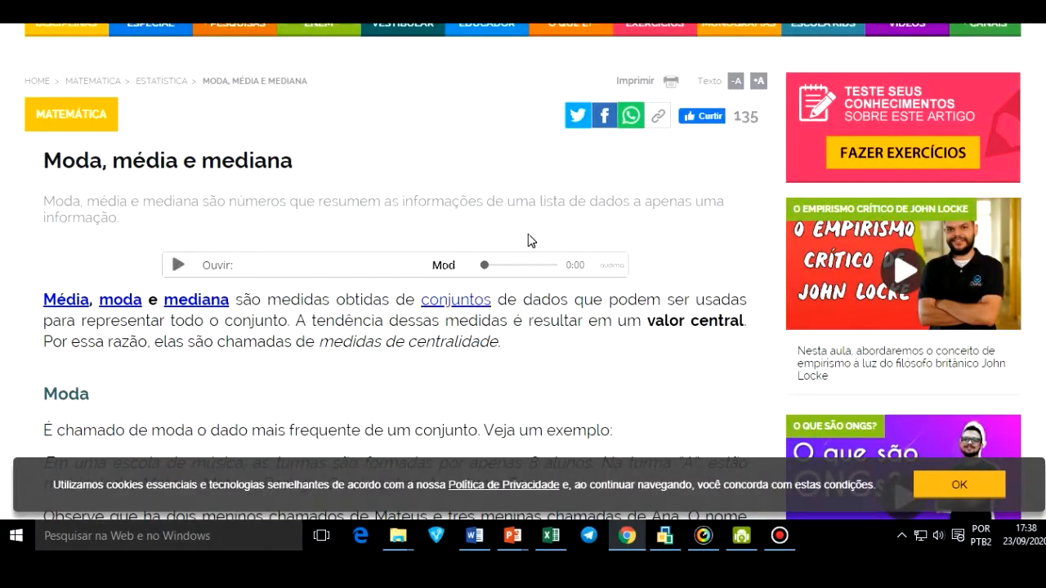
scroll(530, 234, down, 3)
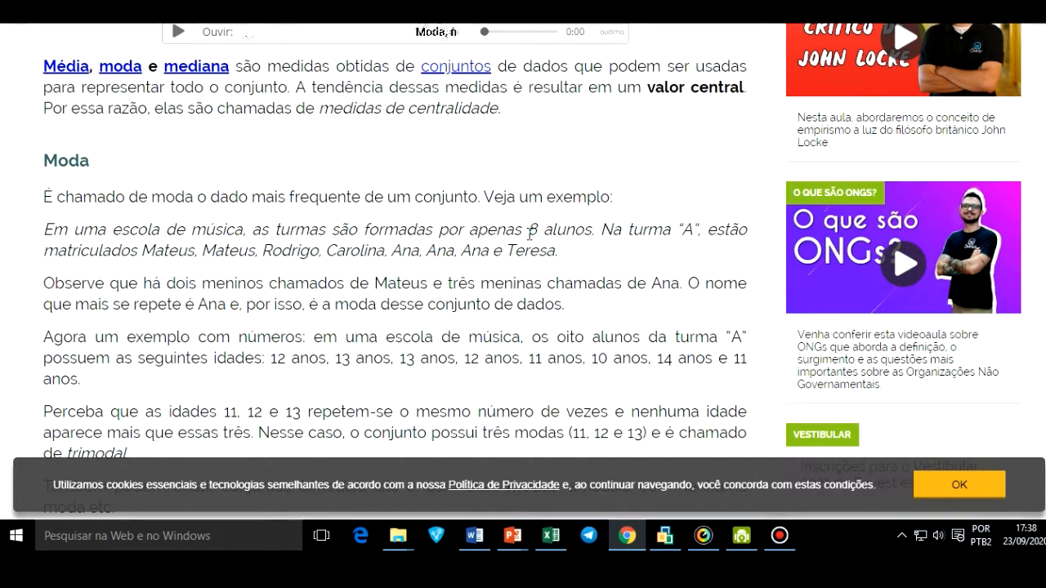
scroll(465, 234, down, 2)
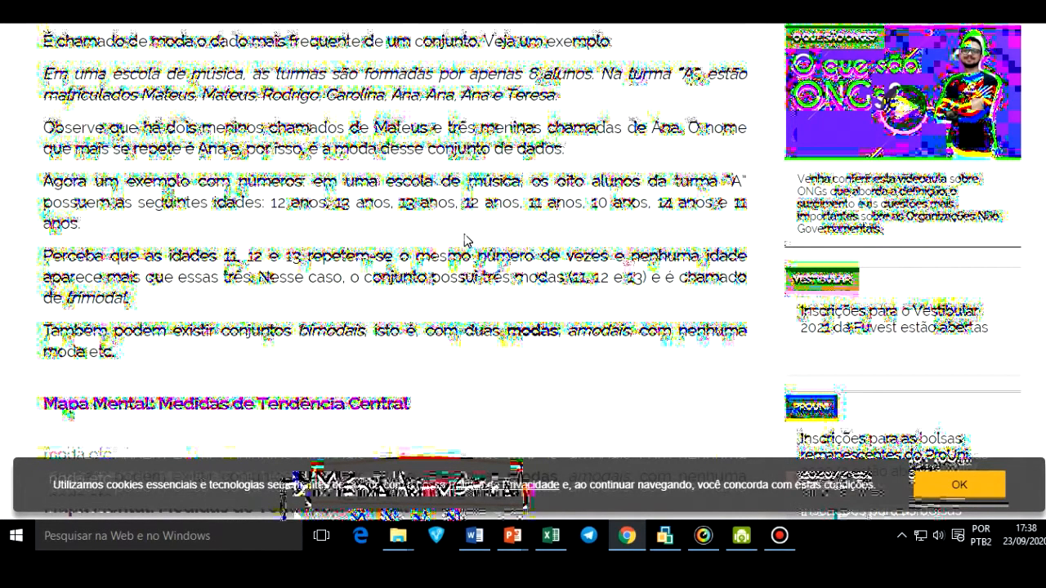
scroll(388, 278, up, 1)
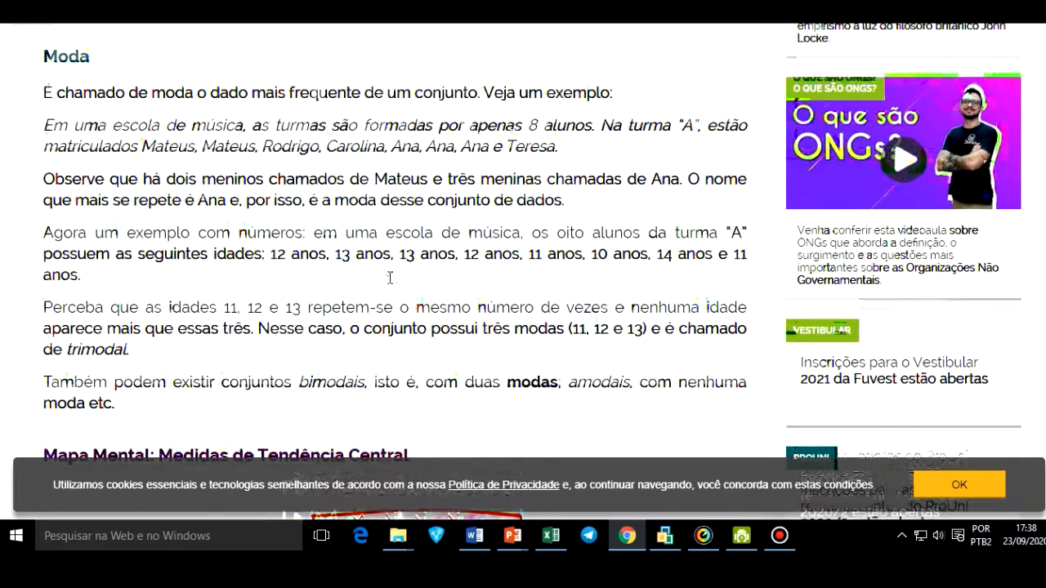
scroll(389, 278, down, 6)
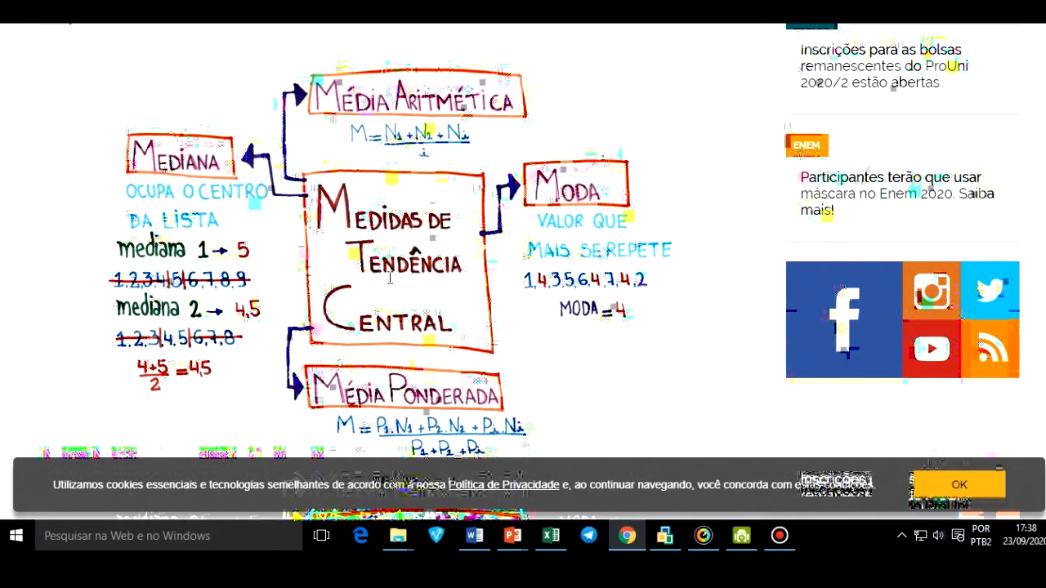
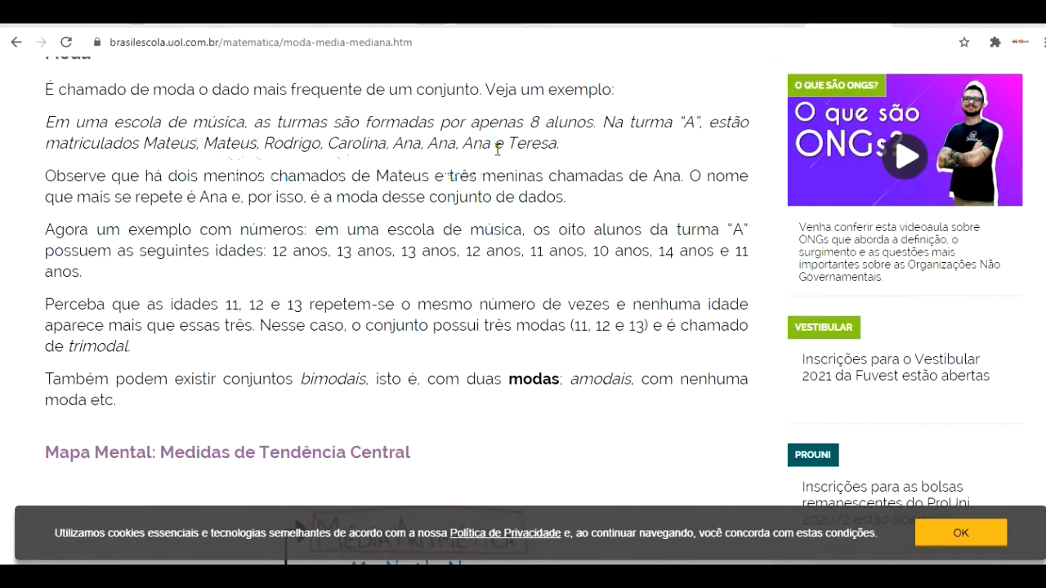
Highlight the student names in the Moda example, mark the most repeated name, and continue to the mind map
drag(560, 150, 147, 149)
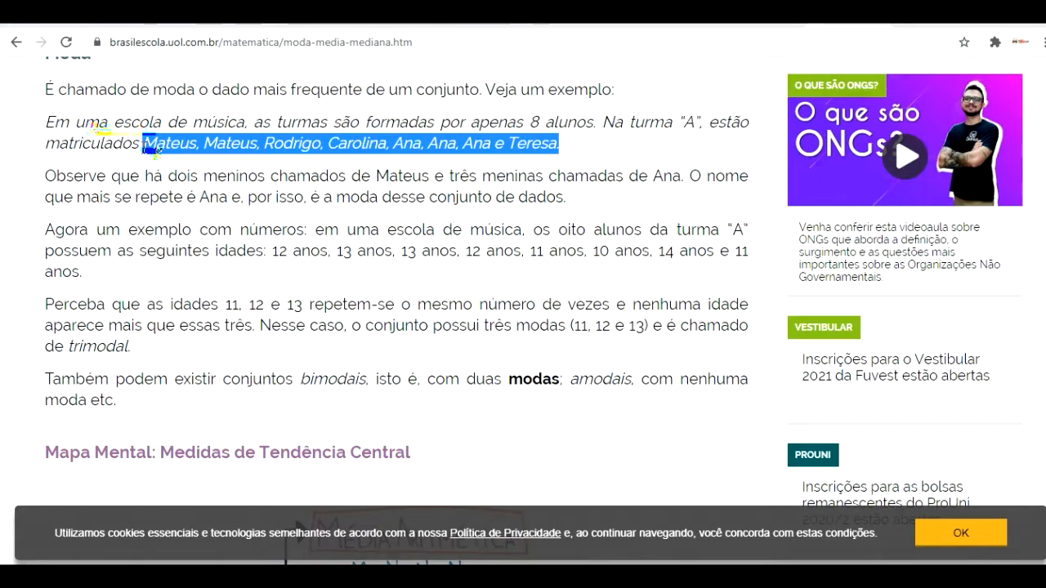
click(230, 148)
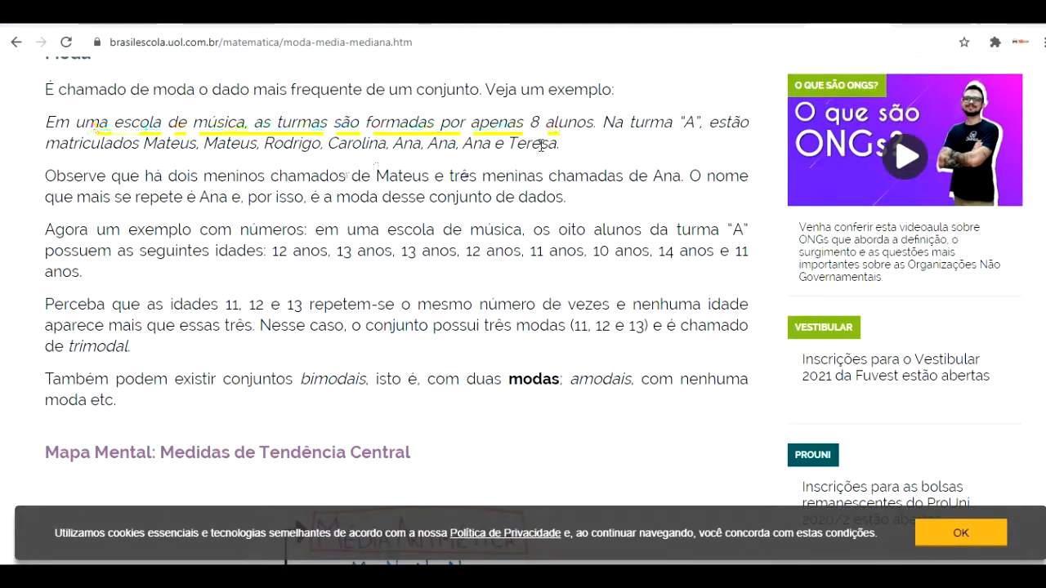
drag(491, 144, 392, 144)
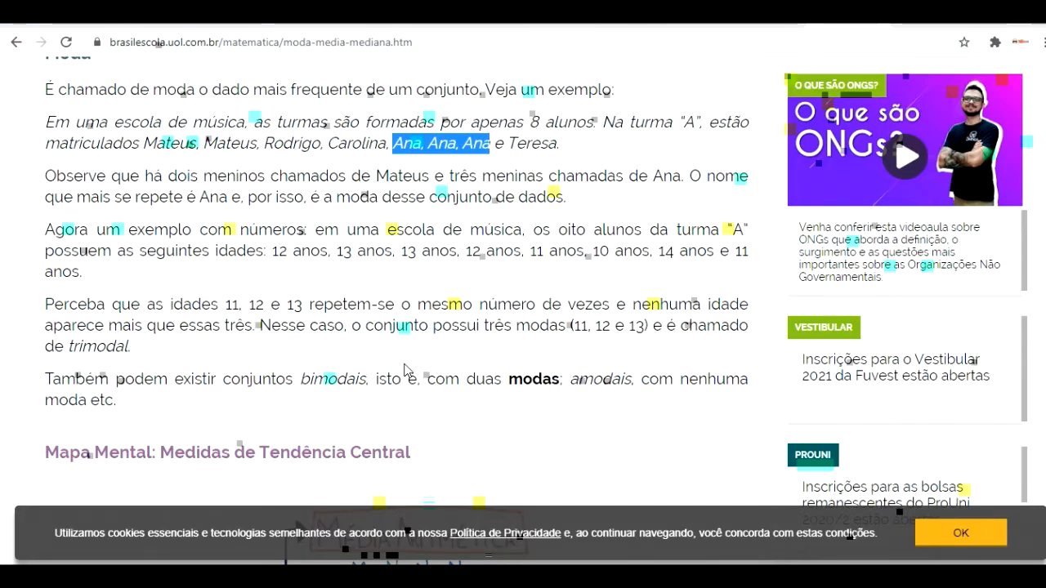
scroll(233, 372, down, 3)
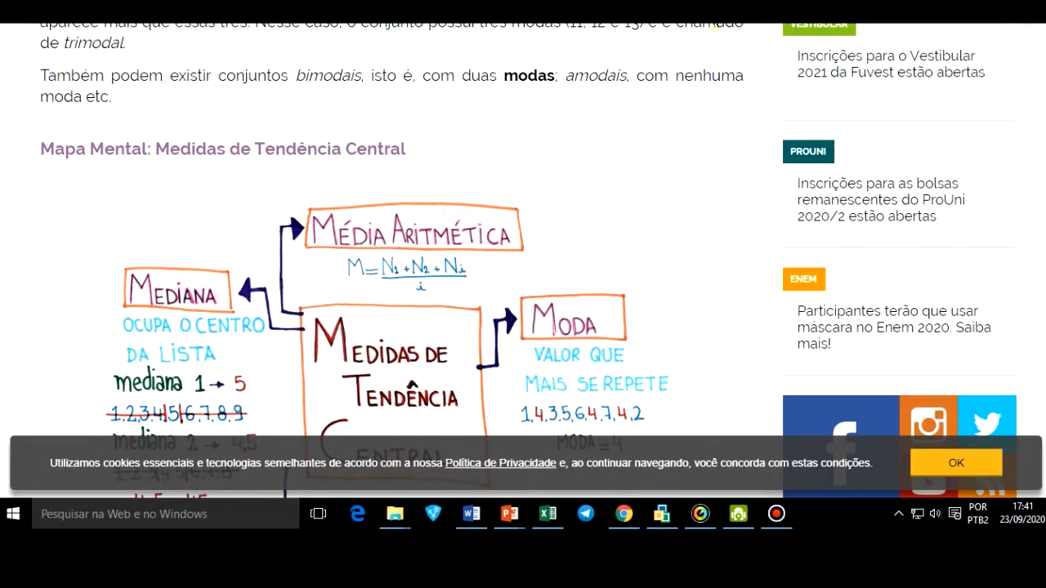
Switch to the saved page Como usar estatística no excel - Blog LUZ and reload it
click(619, 20)
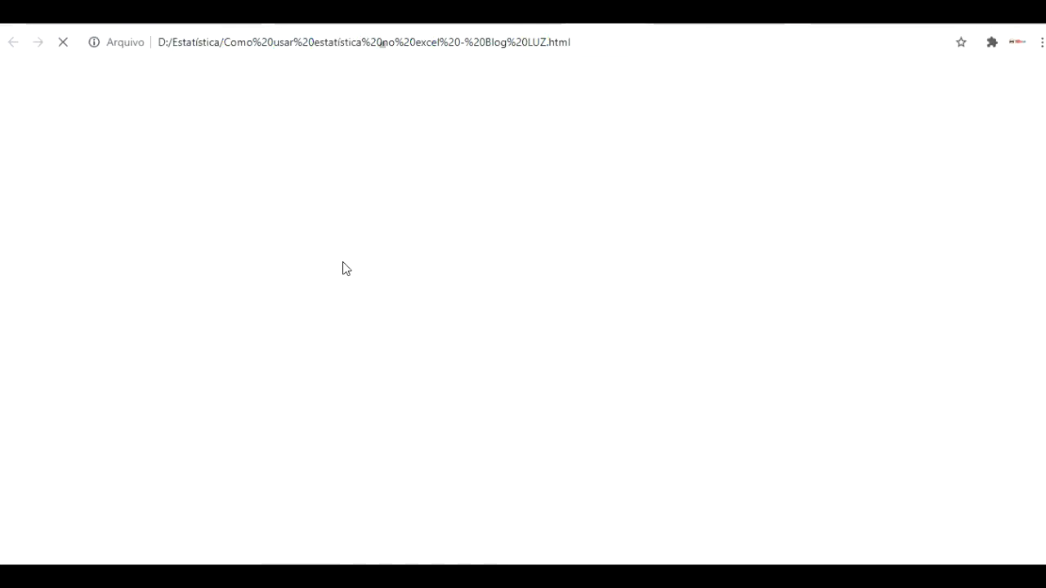
click(411, 46)
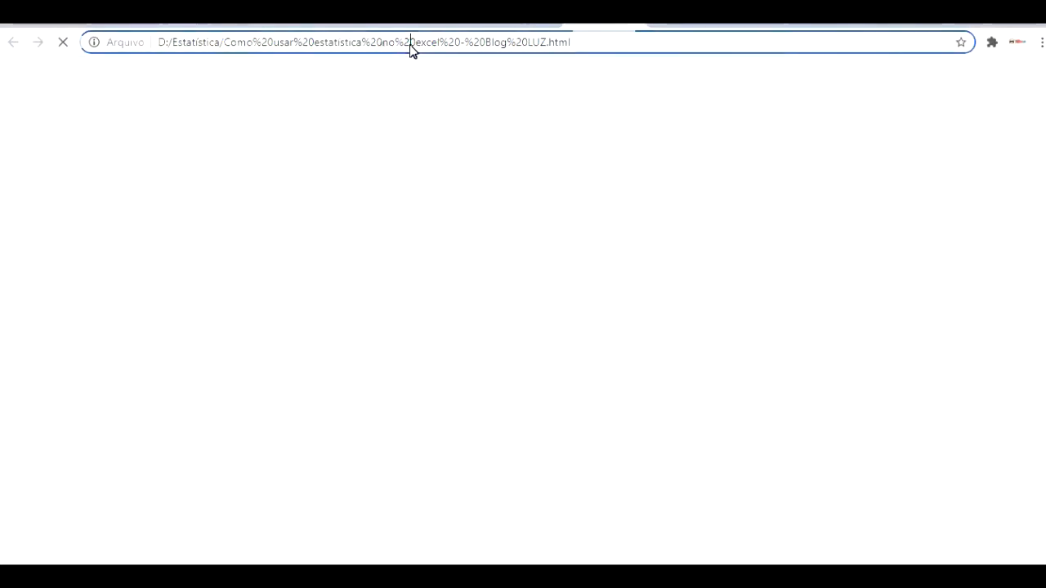
key(Return)
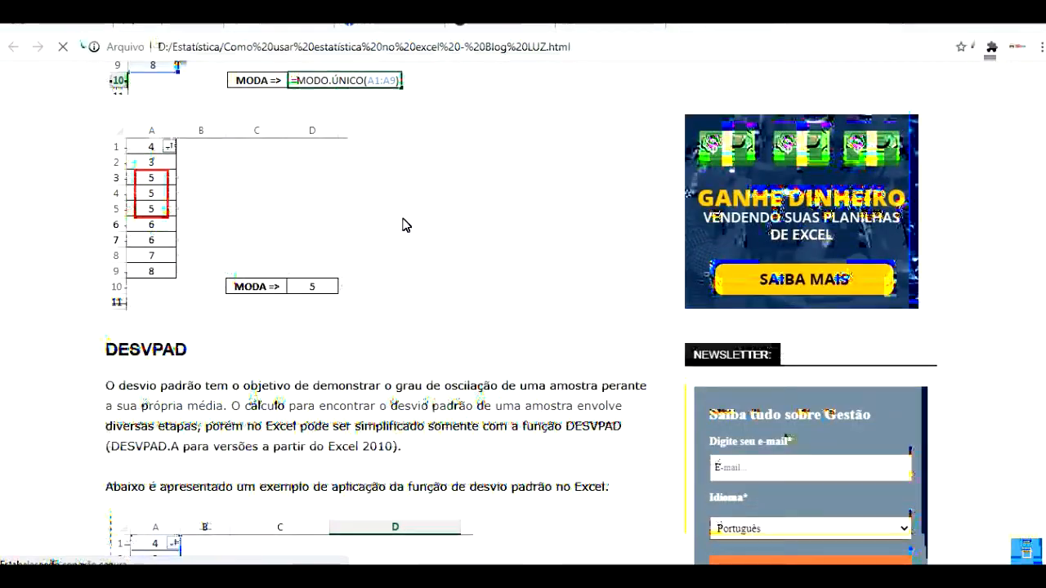
Review the MÉDIA, MED and MODO.ÚNICO examples on the Blog LUZ page, ending at the mode example
scroll(357, 296, up, 2)
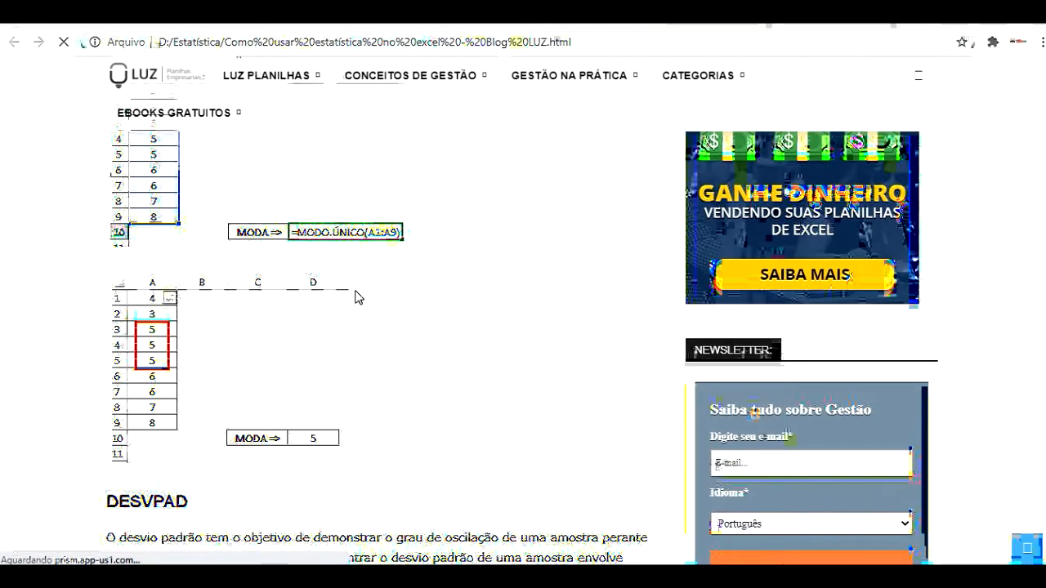
scroll(355, 294, up, 1)
scroll(384, 278, up, 10)
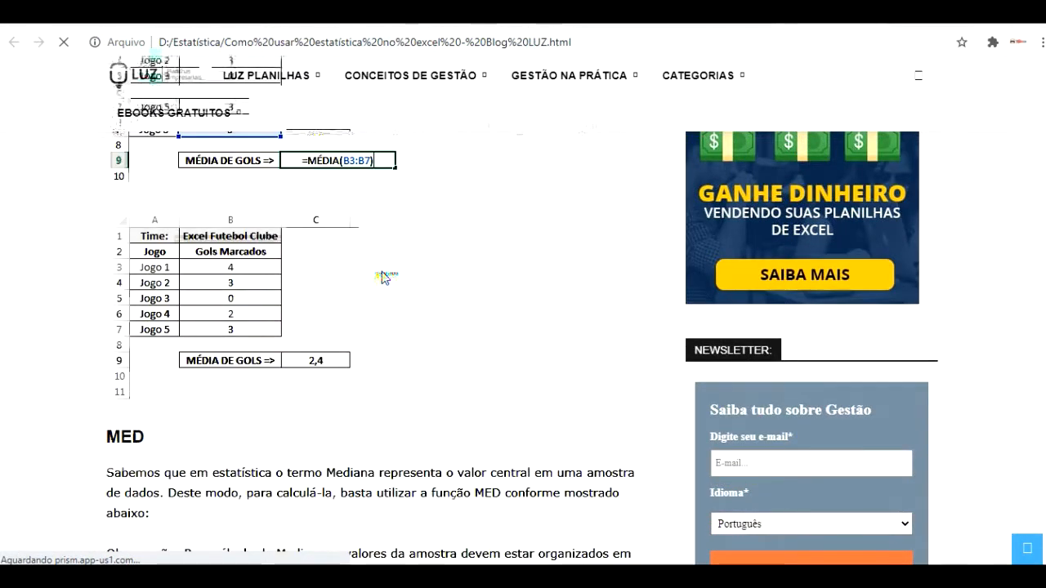
scroll(385, 278, down, 5)
scroll(385, 278, down, 5)
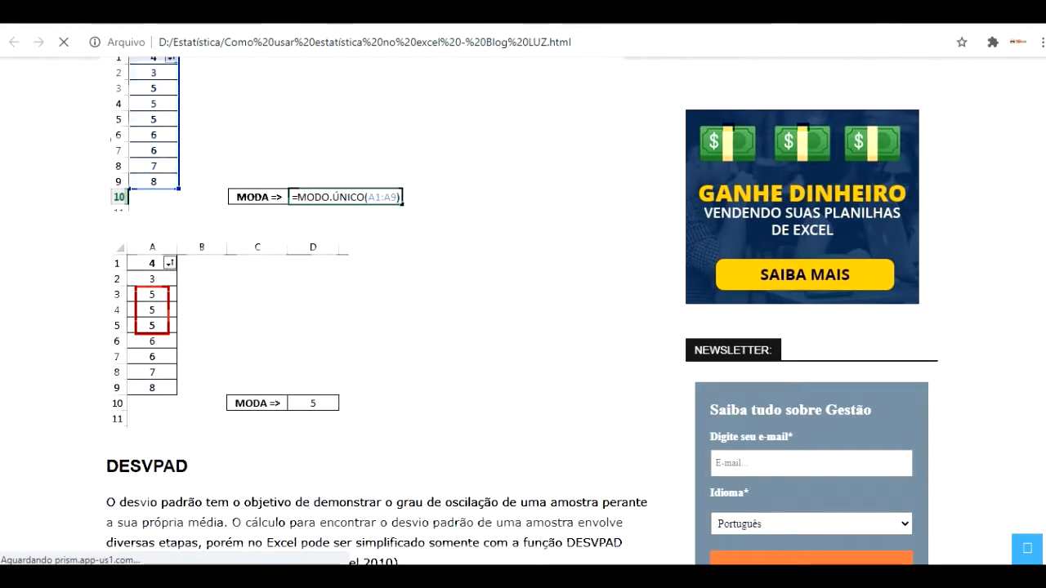
Switch to the Excel workbook and enter 4, 3, 5, 5, 5, 6, 6 and 7 down column A starting at A23
key(alt+Tab)
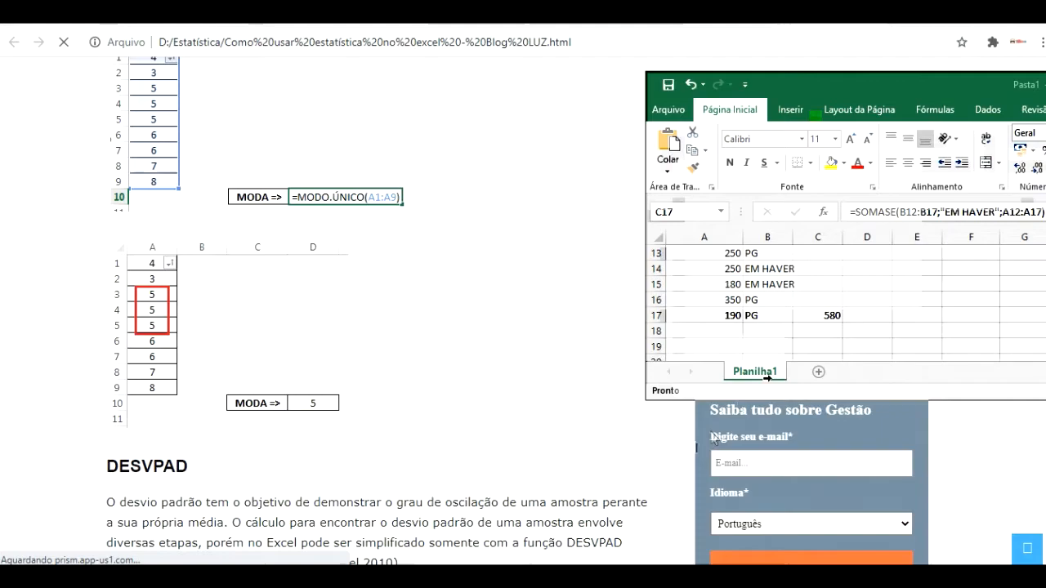
click(858, 328)
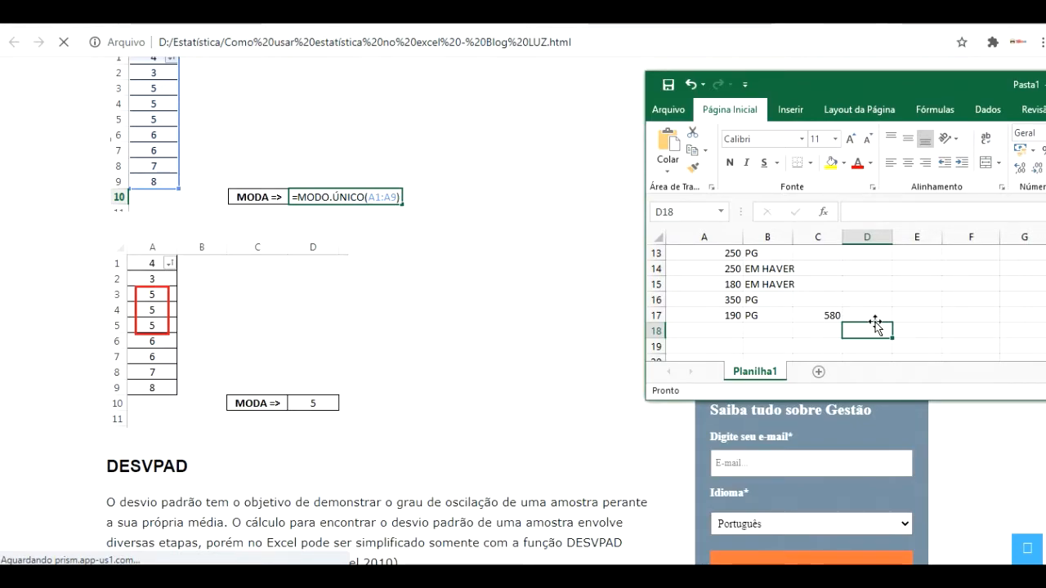
click(876, 268)
scroll(751, 269, down, 3)
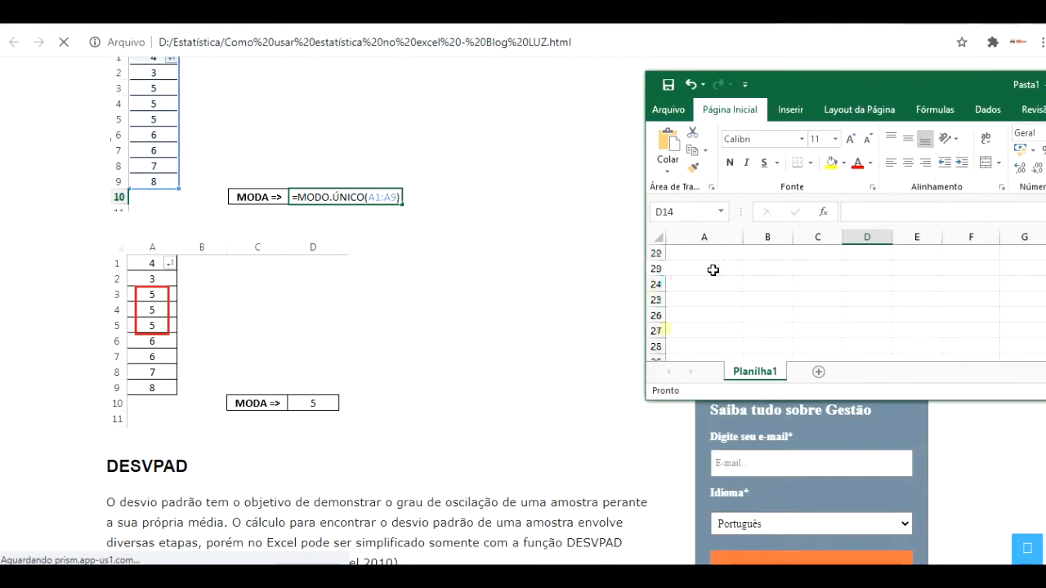
click(712, 269)
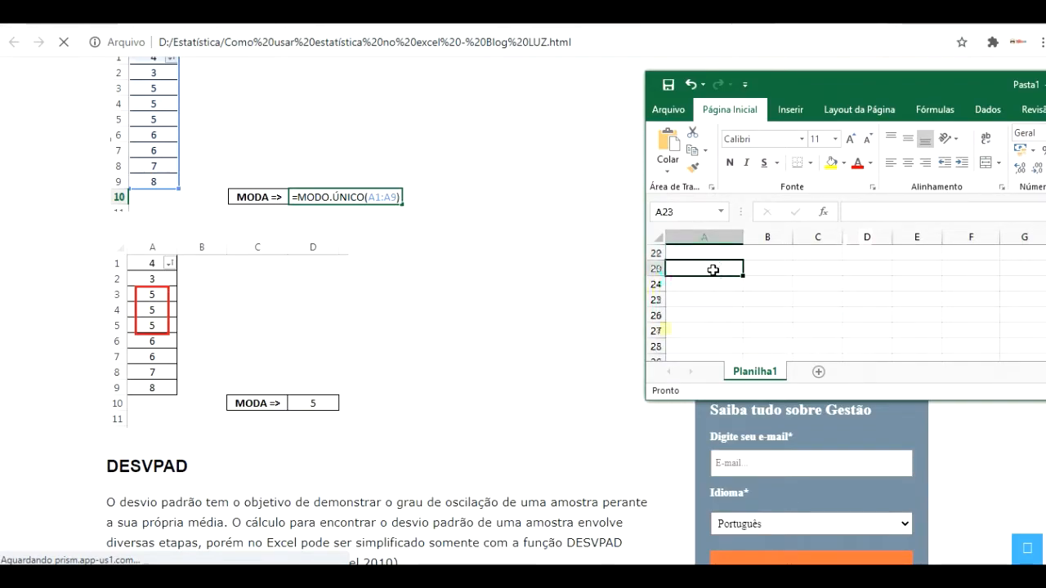
text(4)
key(Return)
text(3)
key(Return)
text(5)
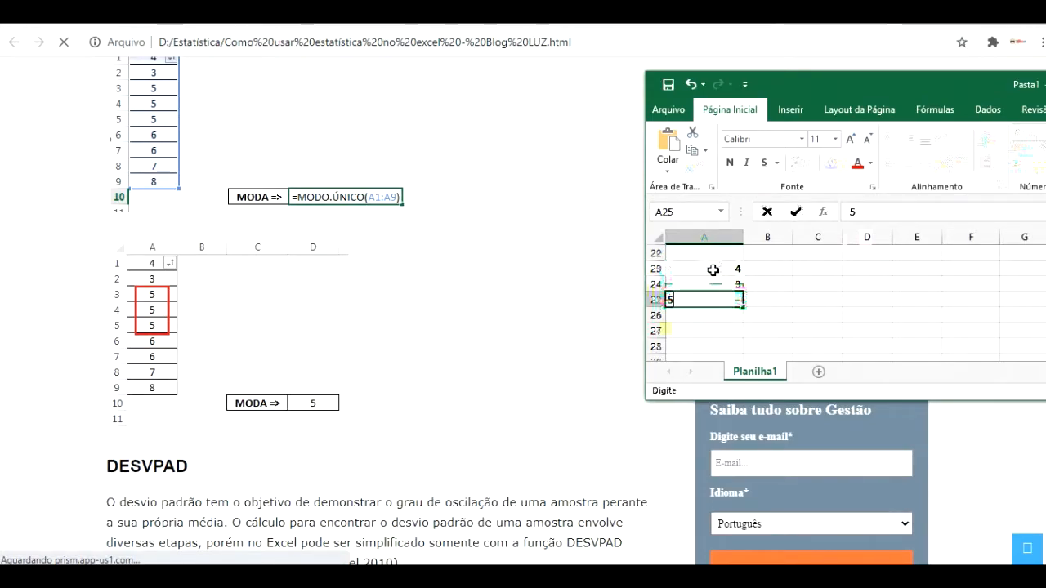
key(Return)
text(5)
key(Return)
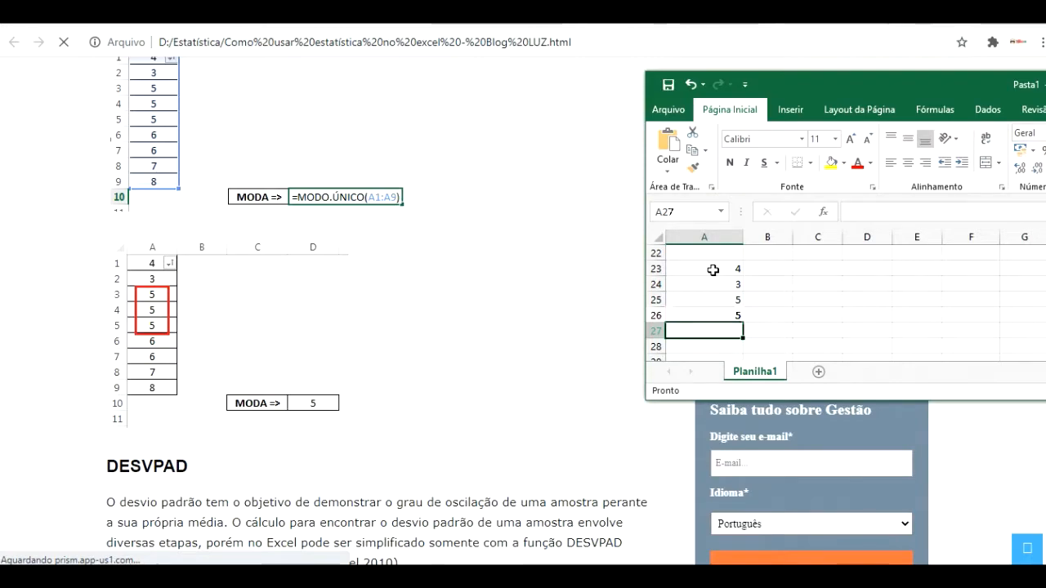
text(5)
key(Return)
text(6)
key(Return)
text(6)
key(Return)
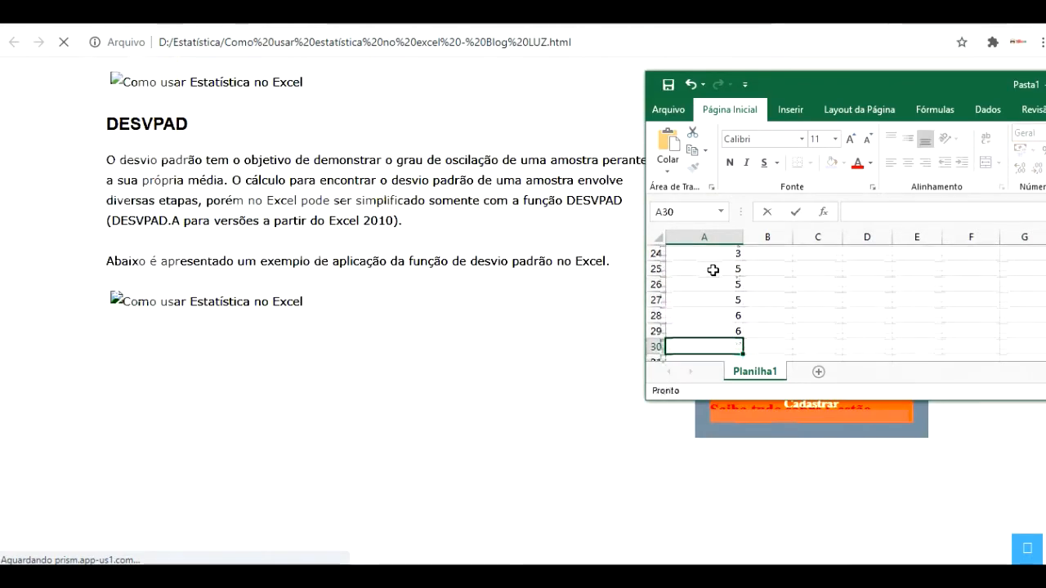
text(7)
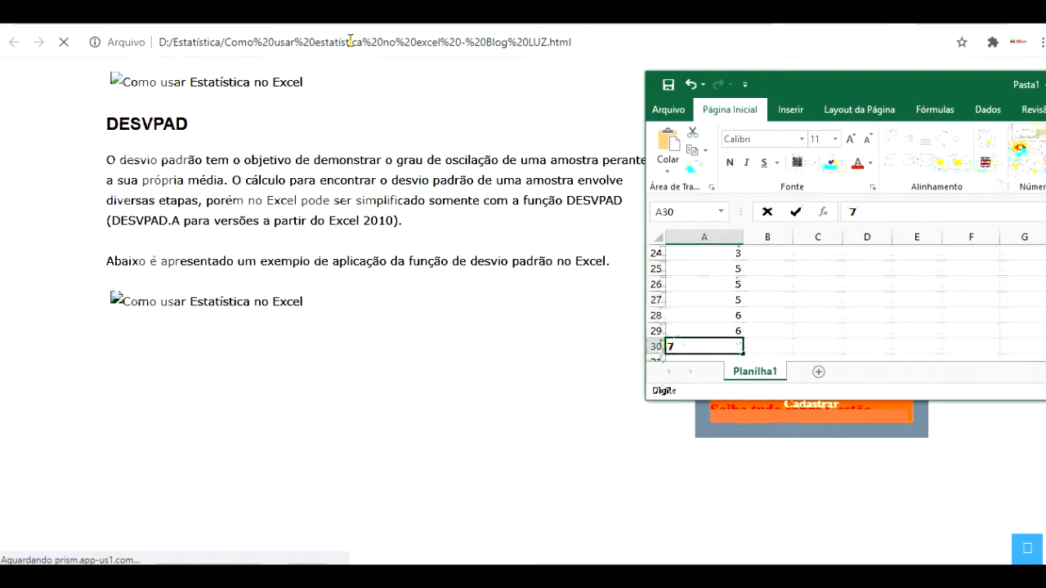
Return to the Blog LUZ page, reload it and find the MODO.ÚNICO example's data table
click(350, 41)
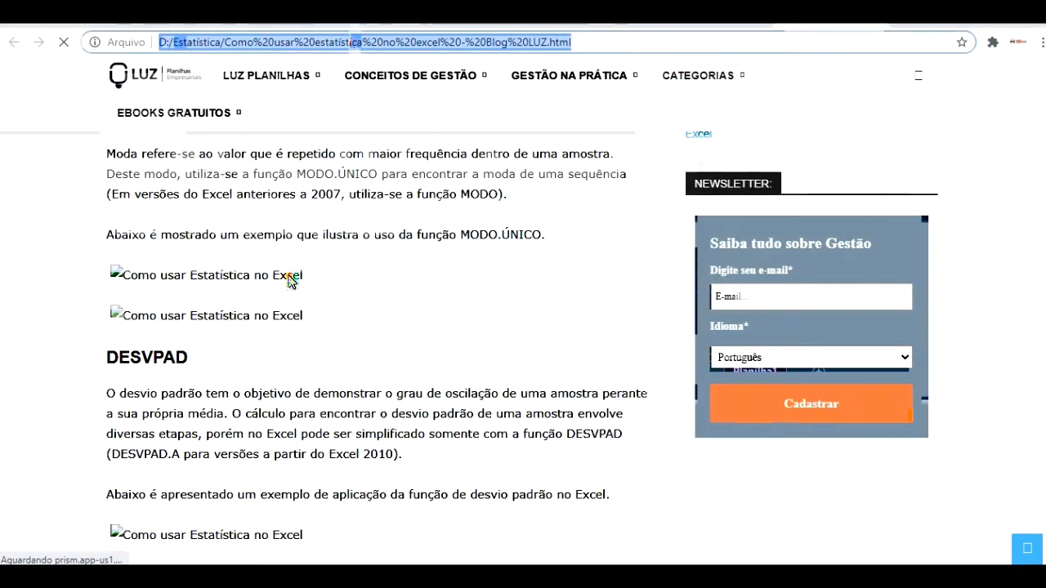
scroll(291, 280, down, 15)
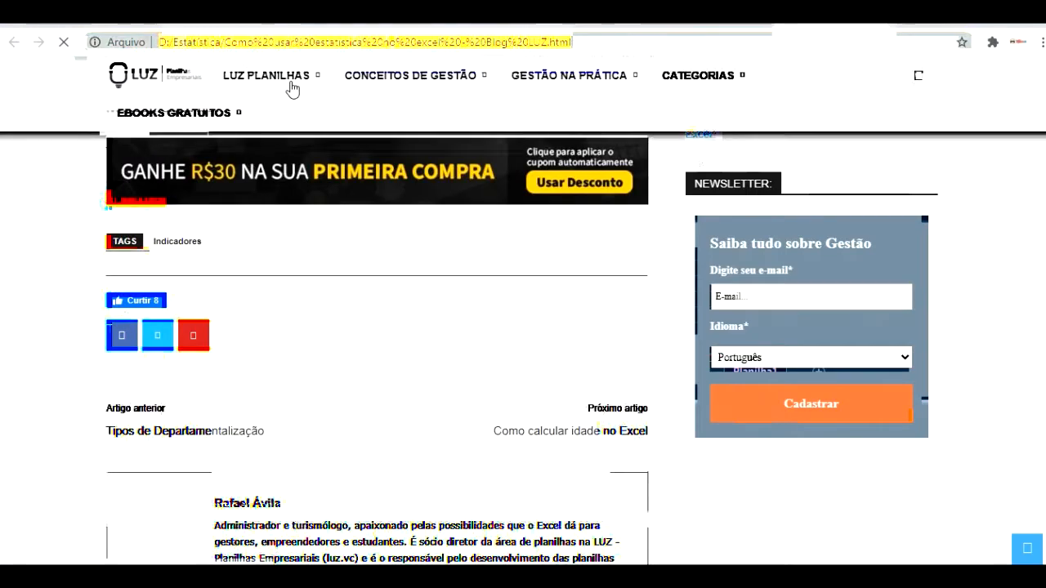
scroll(293, 87, up, 4)
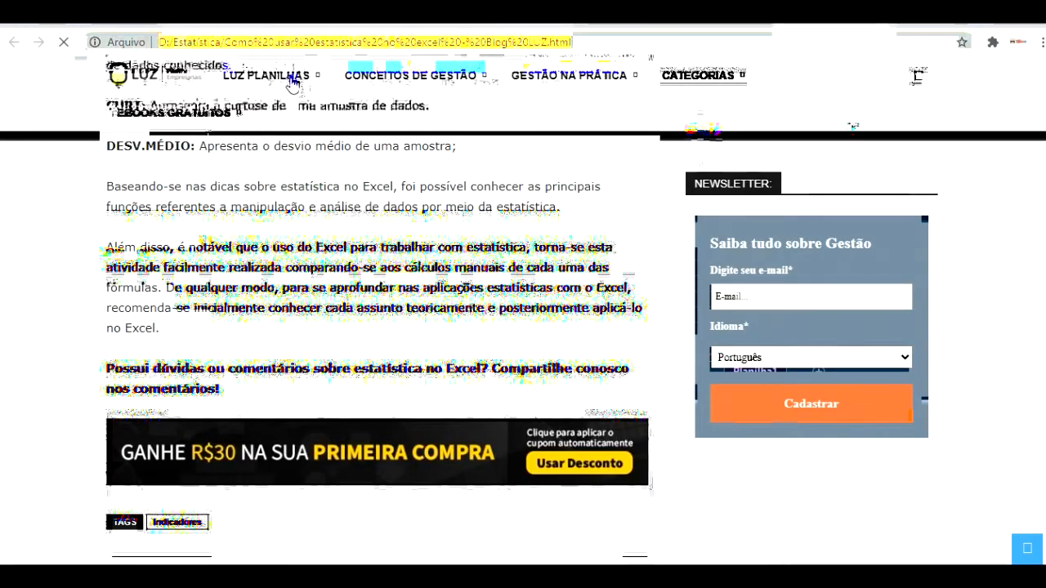
scroll(261, 332, up, 10)
scroll(262, 332, down, 1)
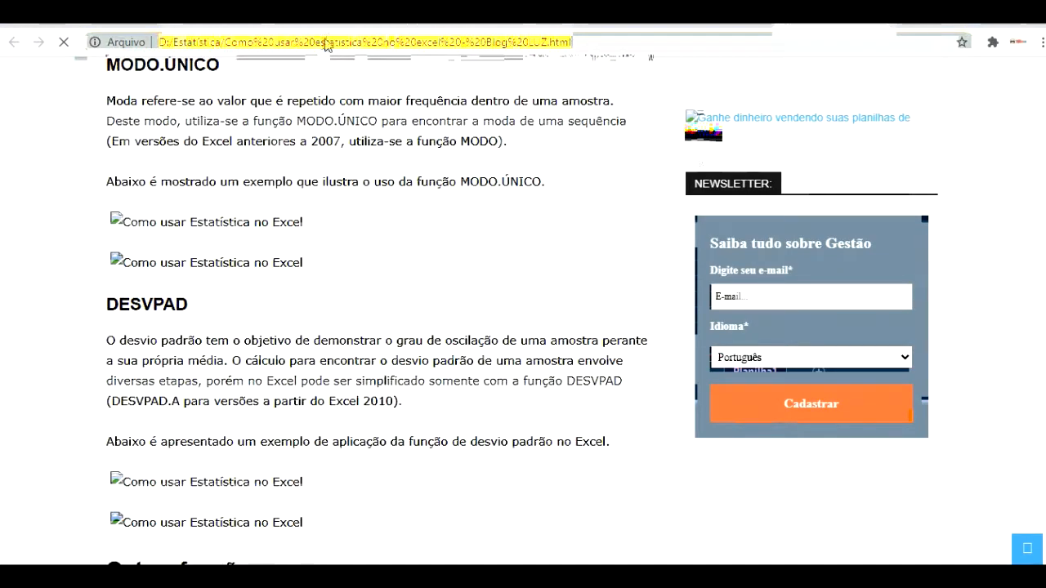
click(325, 44)
key(Return)
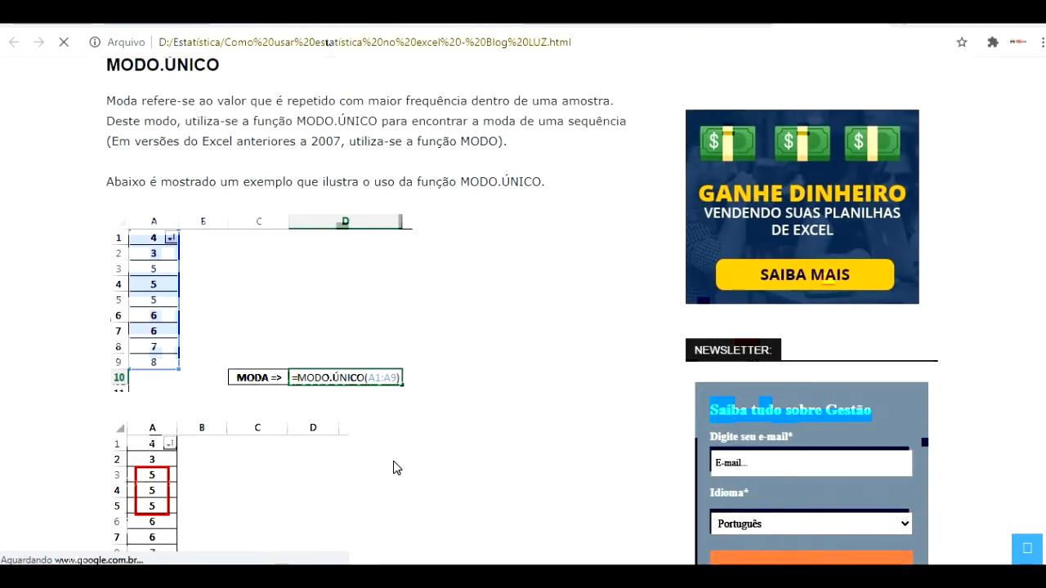
scroll(451, 482, down, 2)
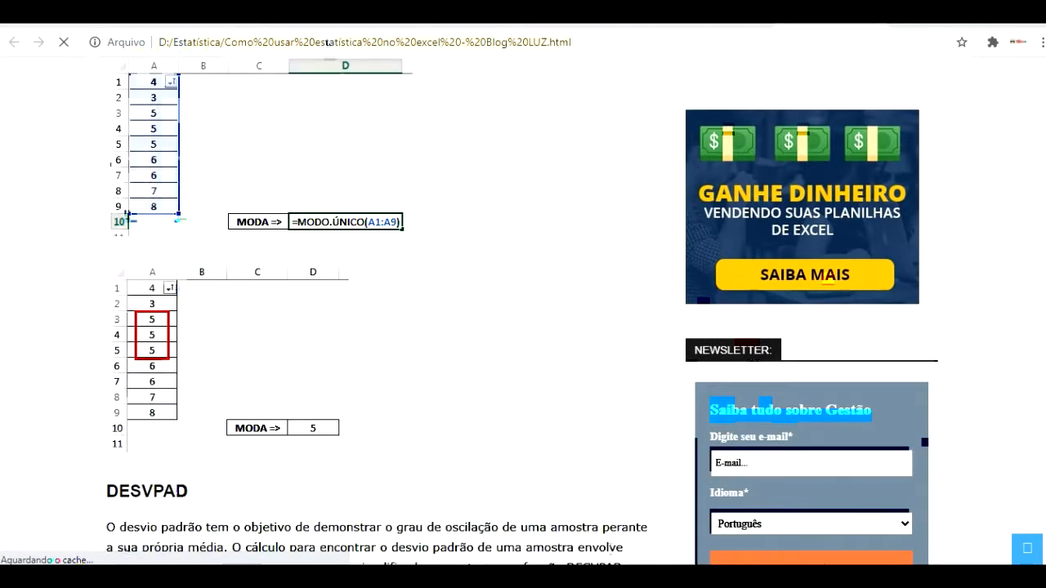
Switch back to the Excel workbook and complete the data column with 8 in A31
key(alt+Tab)
key(Return)
text(8)
key(Return)
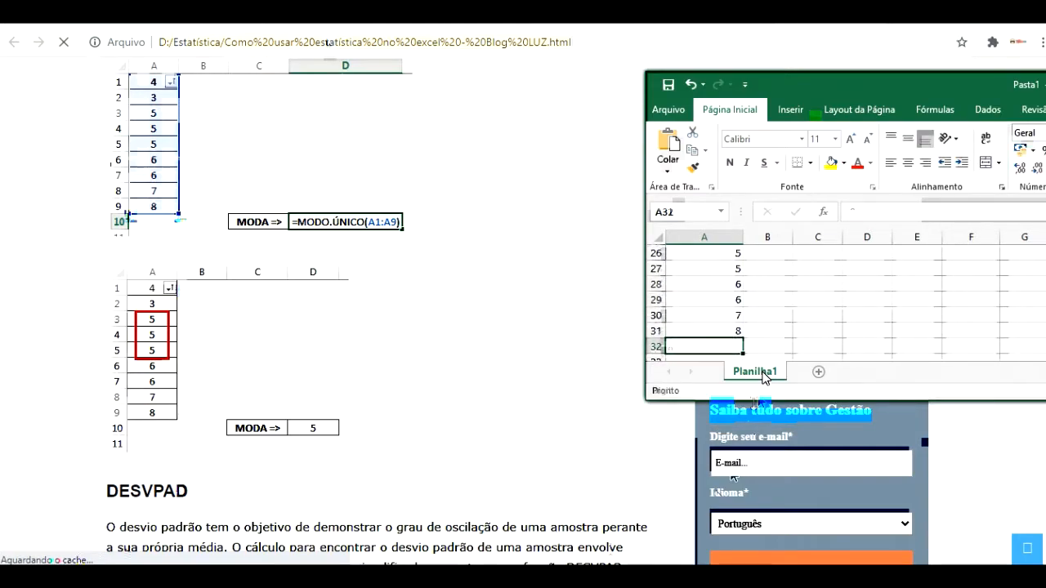
Try to calculate the mode in B23 with a MODO.ÚNICO formula over the values listed from A23 down
key(Up)
key(Up)
key(Up)
key(Up)
key(Up)
key(Up)
key(Up)
key(Up)
key(Up)
key(Up)
key(Up)
key(Down)
key(Down)
key(Right)
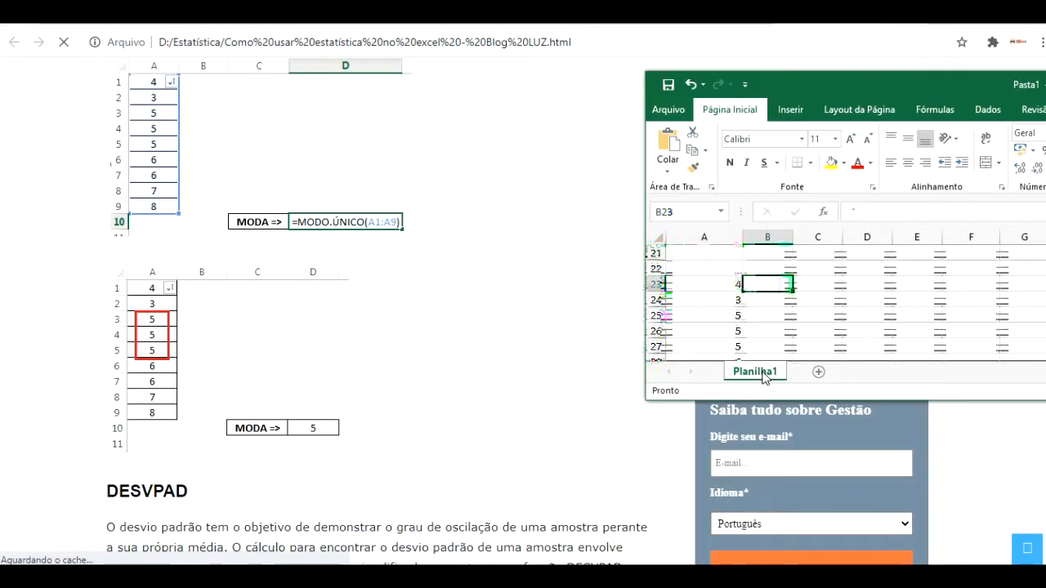
text(=)
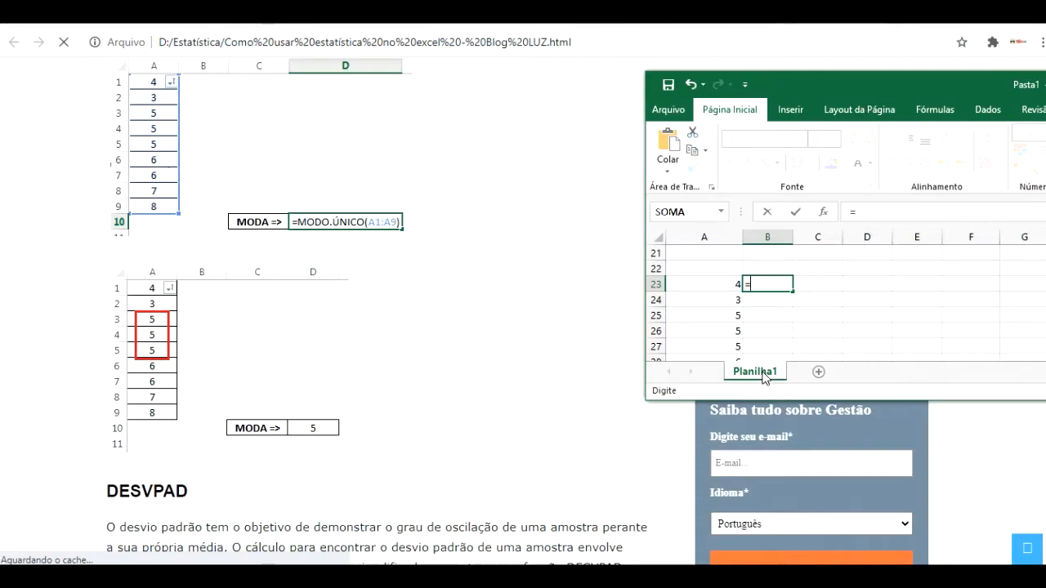
text(MODO.UNICO)
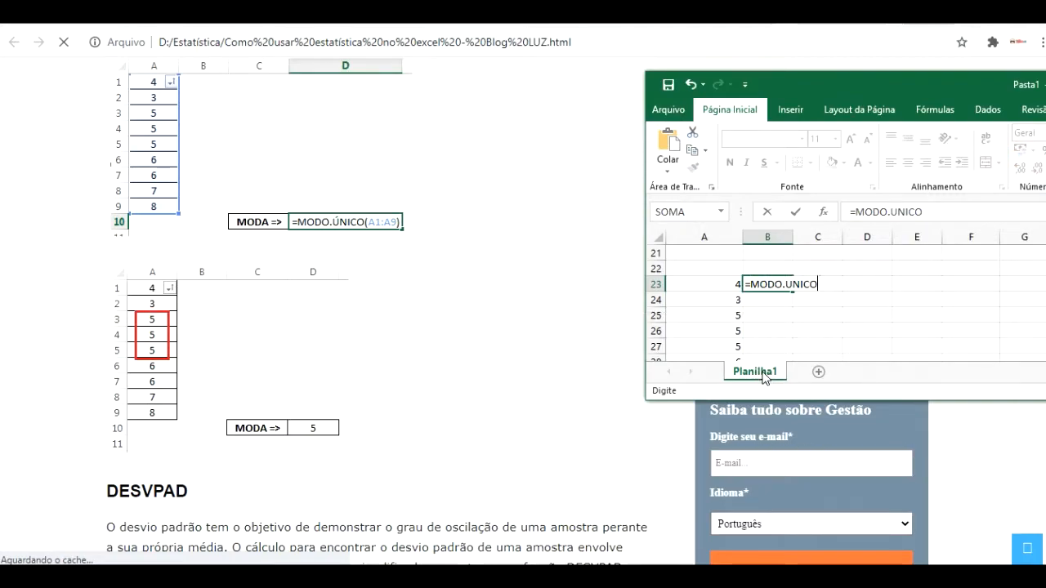
text(()
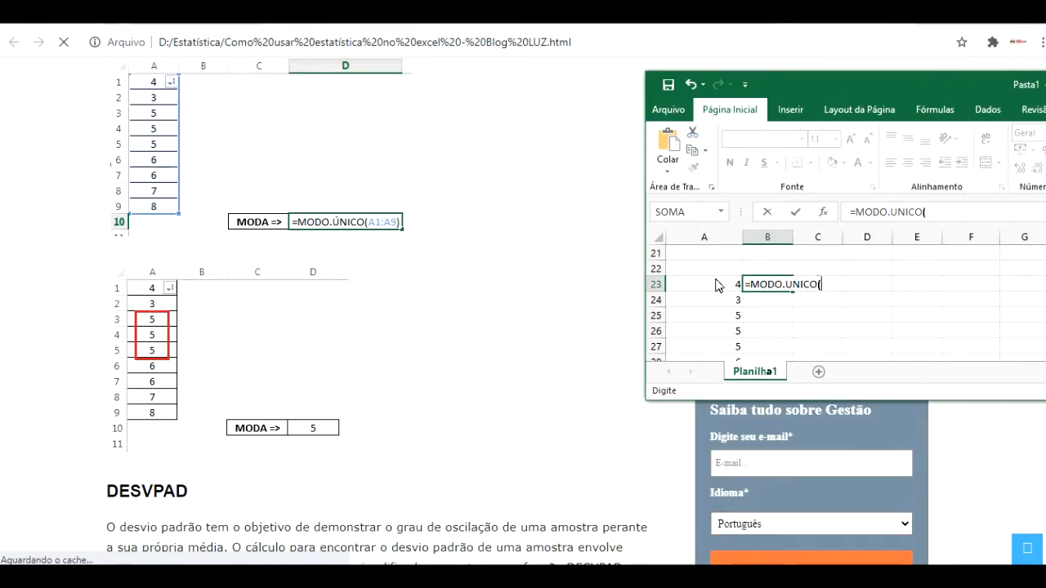
drag(731, 283, 773, 340)
scroll(806, 313, up, 3)
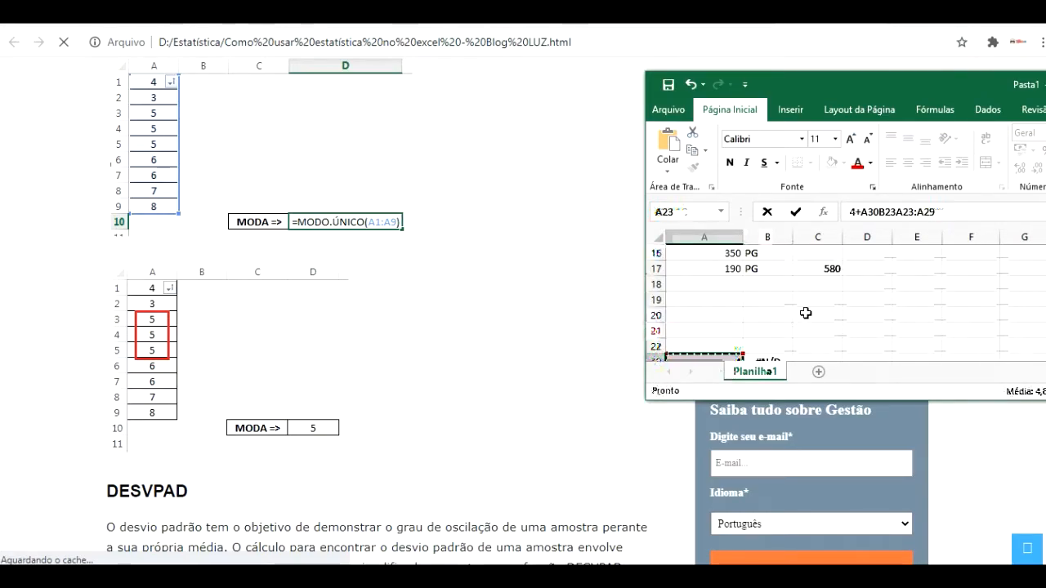
scroll(805, 313, down, 2)
scroll(805, 312, up, 1)
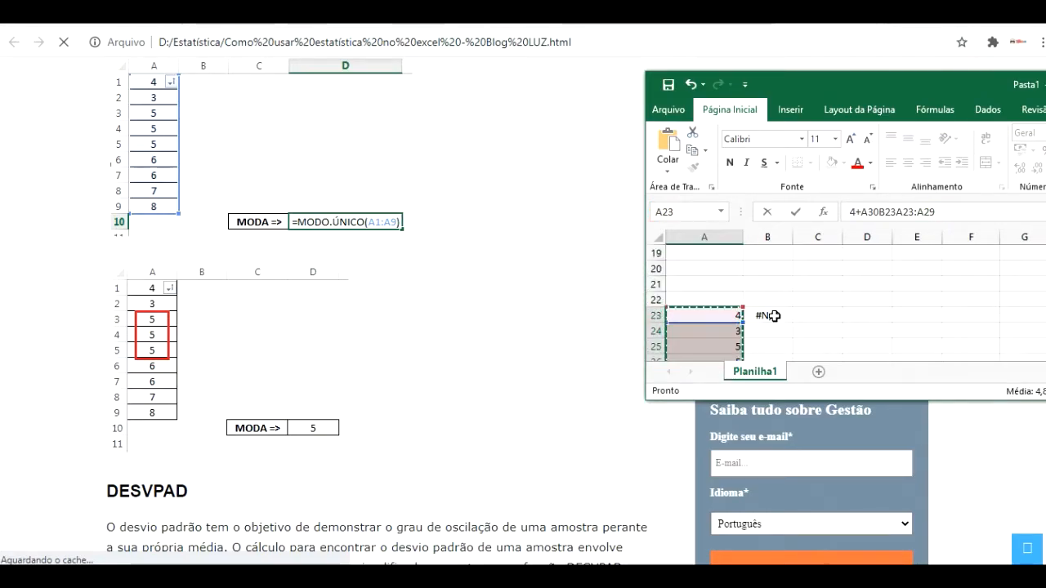
key(Tab)
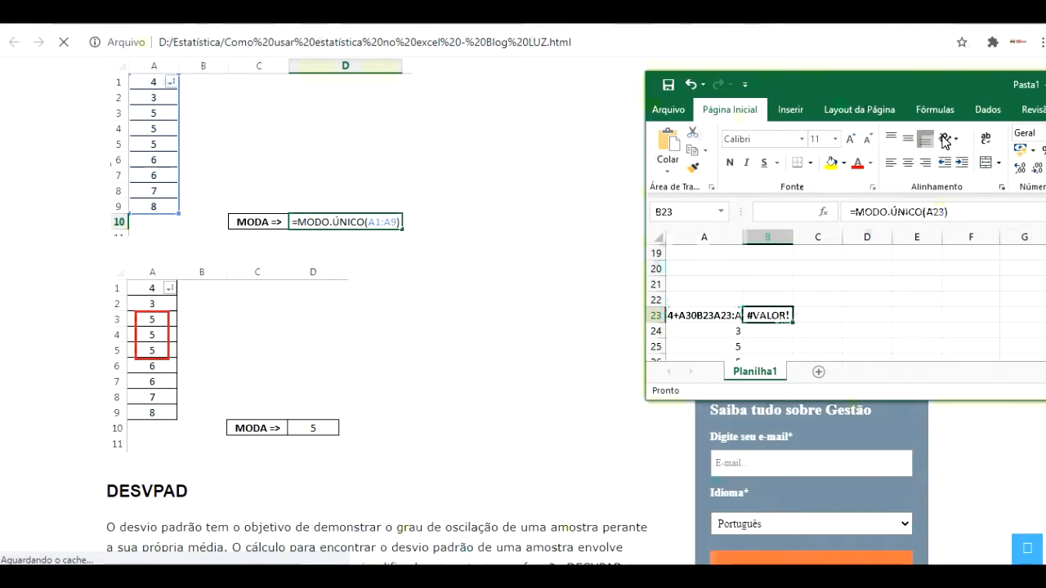
Try to correct the MODO.ÚNICO formula in B23 by erasing its argument and selecting the data again from A23
click(954, 210)
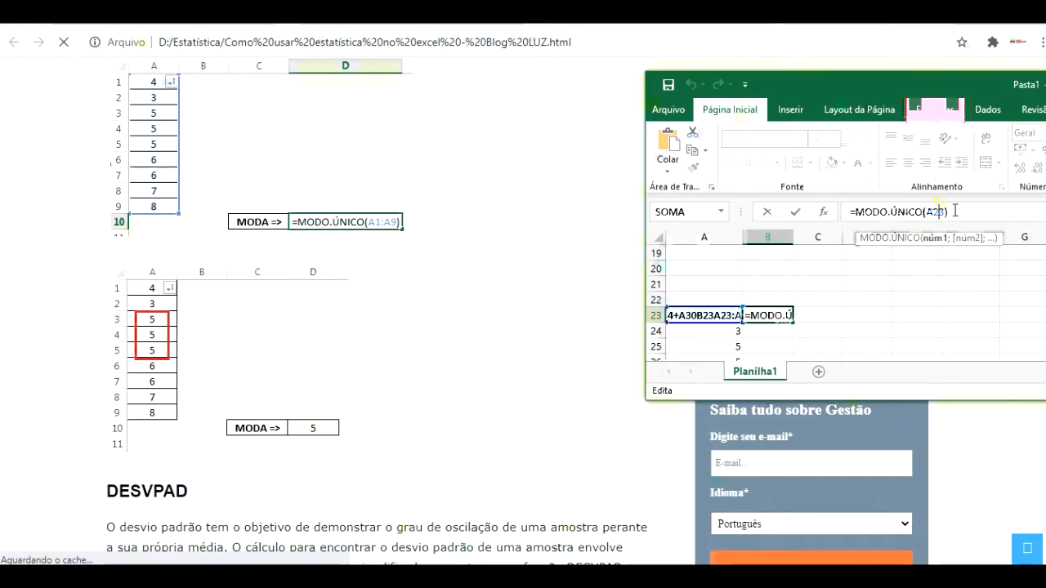
key(BackSpace)
key(BackSpace)
key(BackSpace)
key(BackSpace)
key(BackSpace)
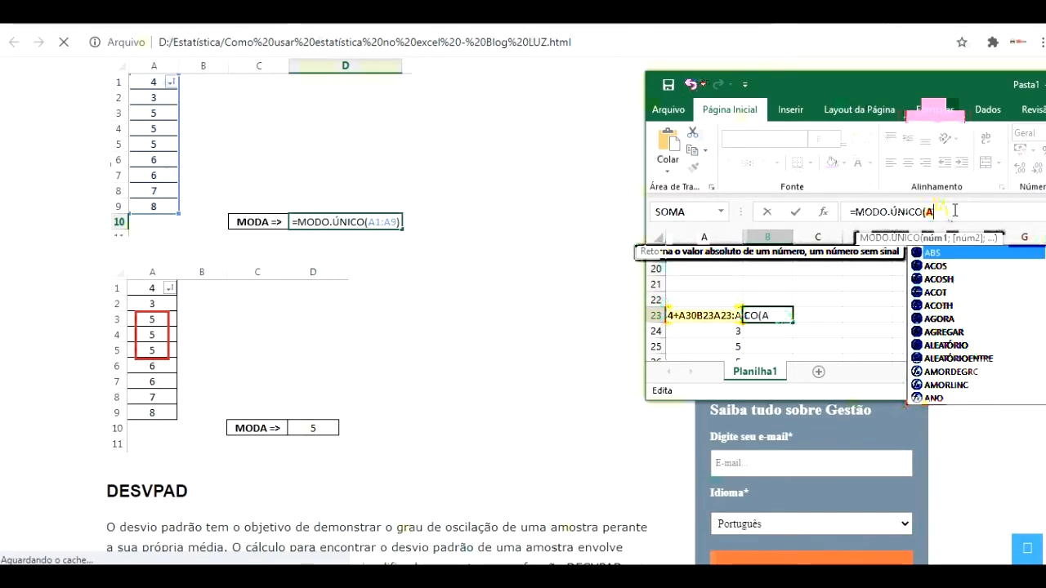
text())
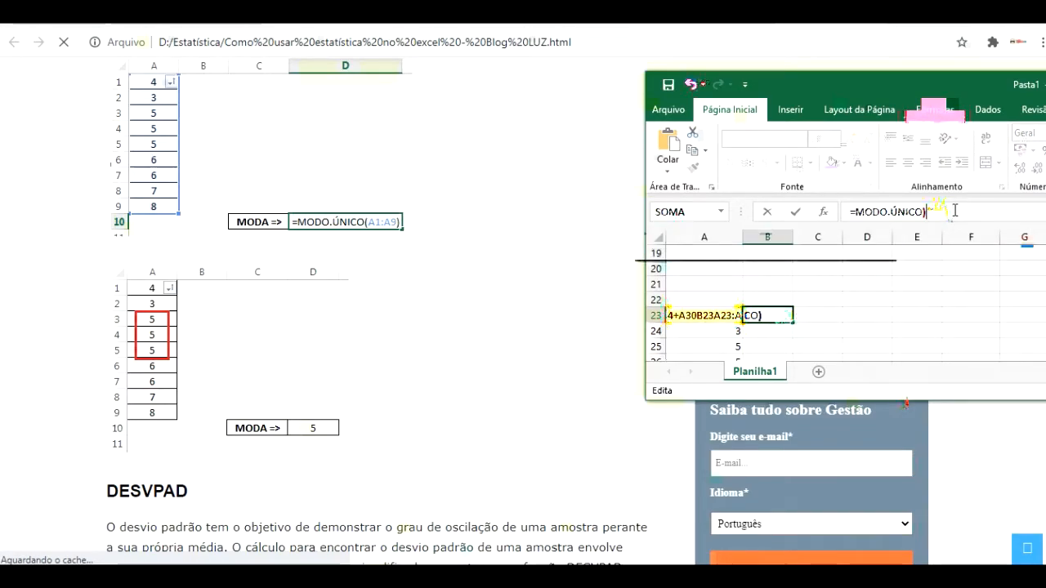
key(BackSpace)
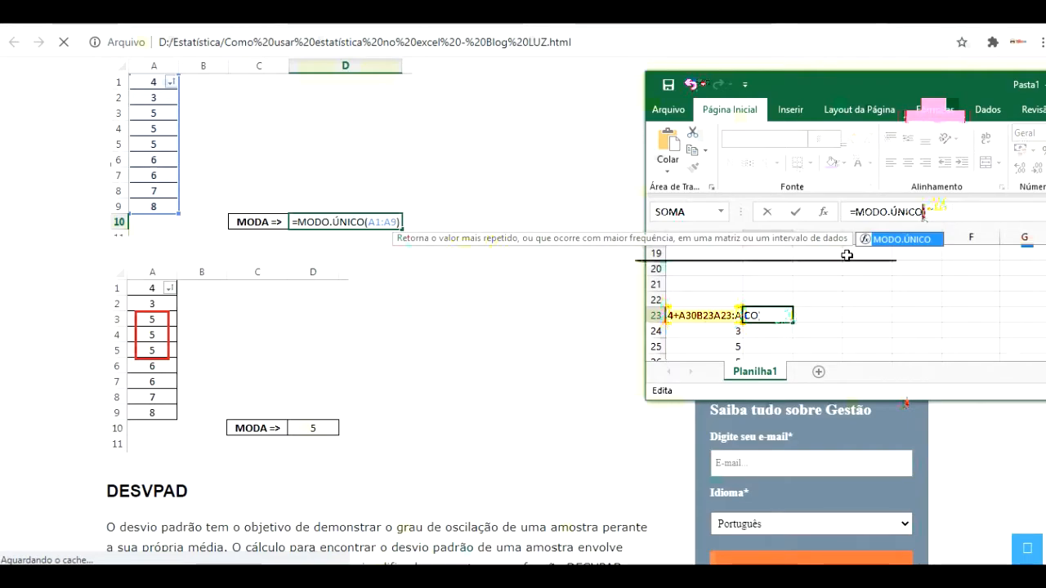
text(()
scroll(724, 315, down, 1)
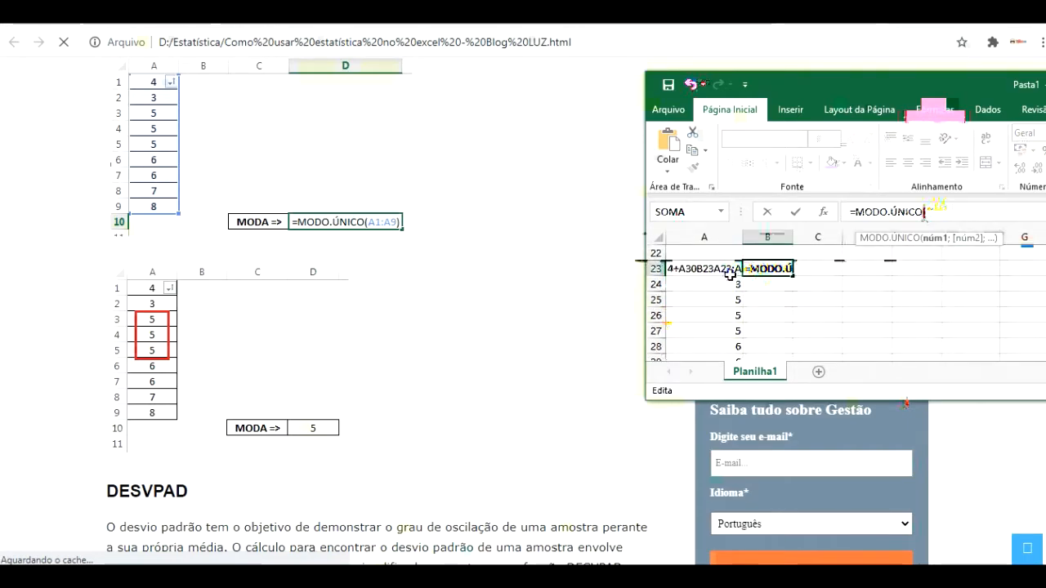
click(724, 268)
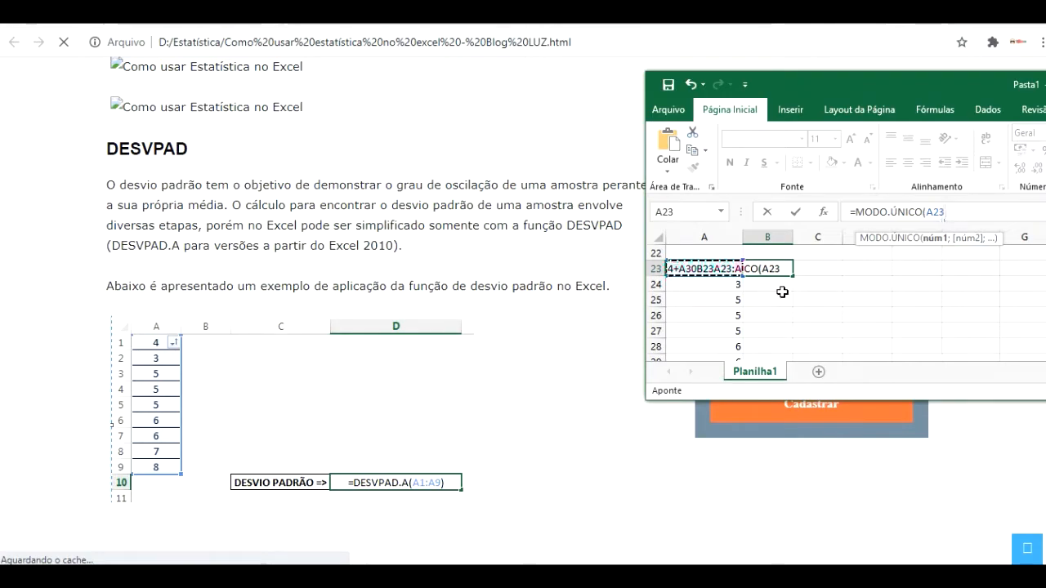
Remove the whole MODO.ÚNICO formula from B23, leaving the cell empty
key(BackSpace)
key(BackSpace)
key(BackSpace)
key(BackSpace)
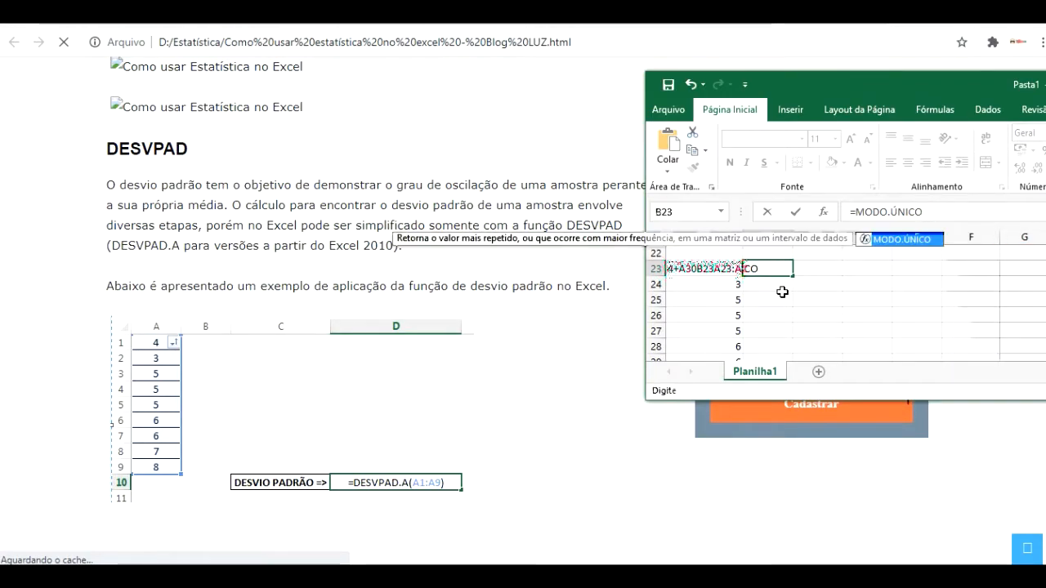
key(BackSpace)
key(BackSpace)
key(BackSpace)
key(BackSpace)
key(BackSpace)
key(BackSpace)
key(BackSpace)
key(BackSpace)
key(BackSpace)
key(BackSpace)
key(Return)
Clear the corrupted entry from A23 at the head of the data column
key(Up)
key(Left)
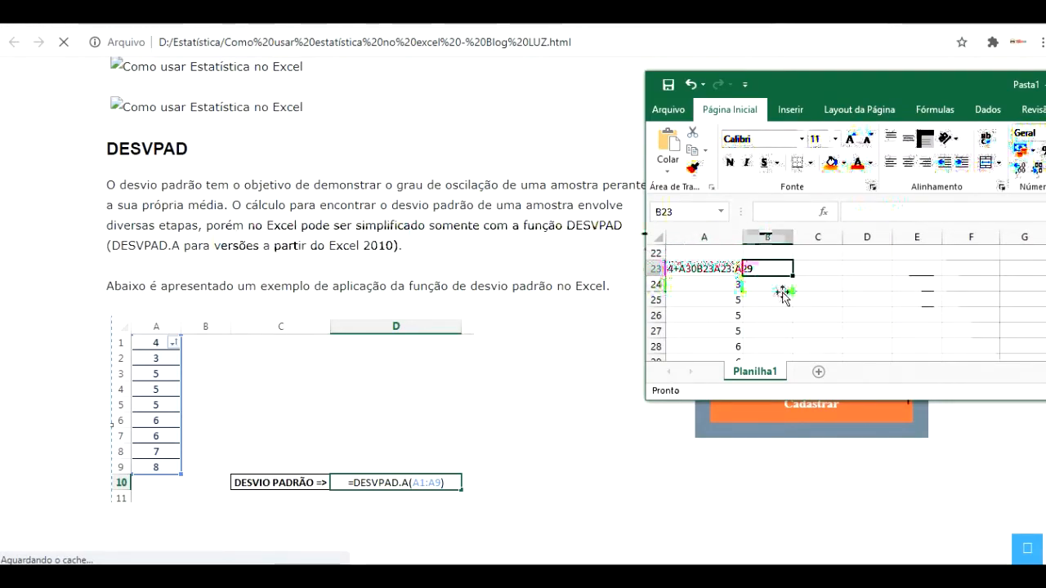
key(Down)
key(Up)
key(Left)
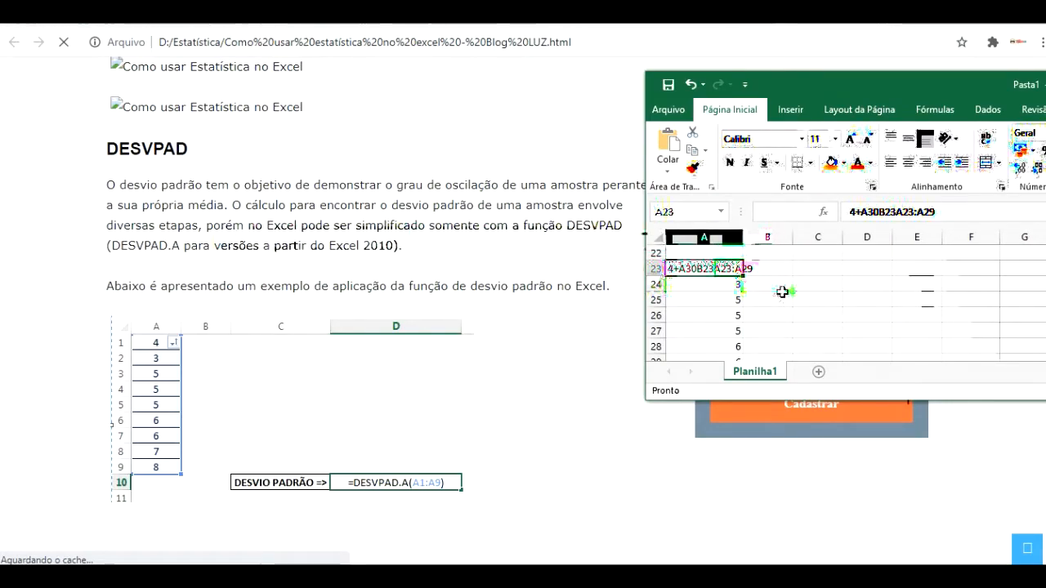
key(Delete)
key(Right)
key(Left)
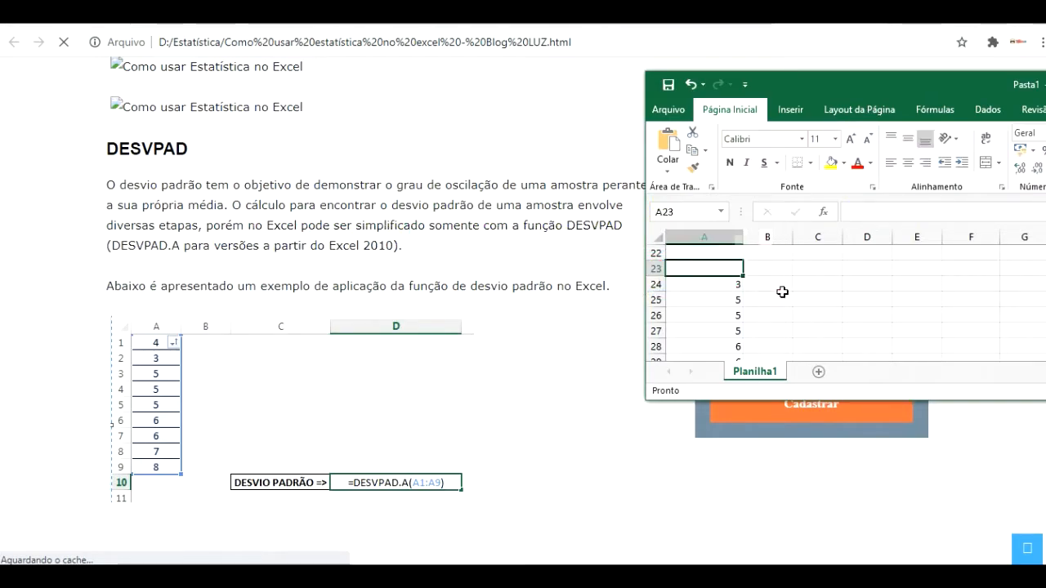
Enter 4 in A23 and calculate the mode of A23:A31 in B23 with the MODO.ÚNICO function
text(4)
key(Return)
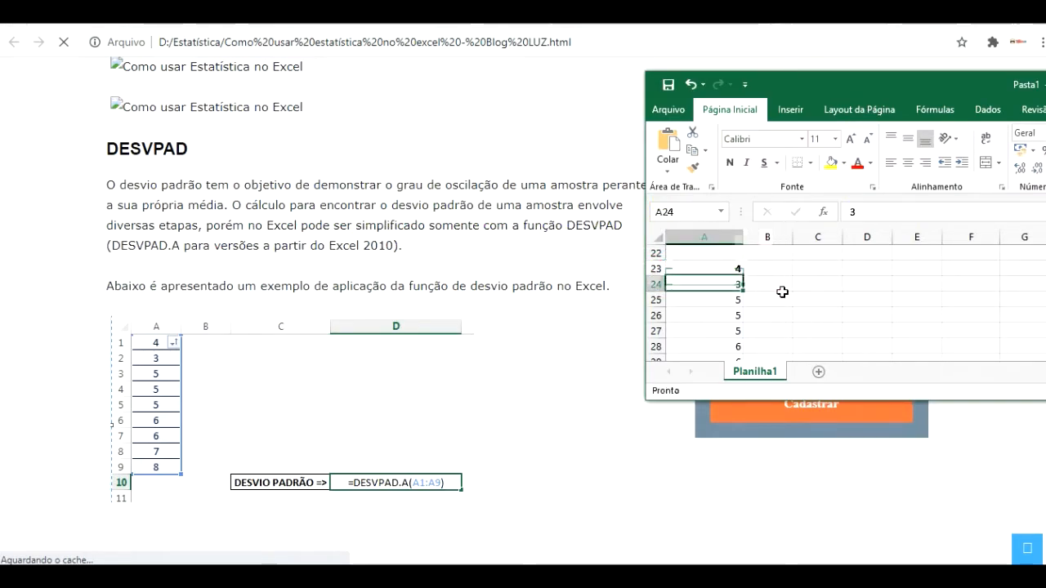
key(Up)
key(Right)
text(=)
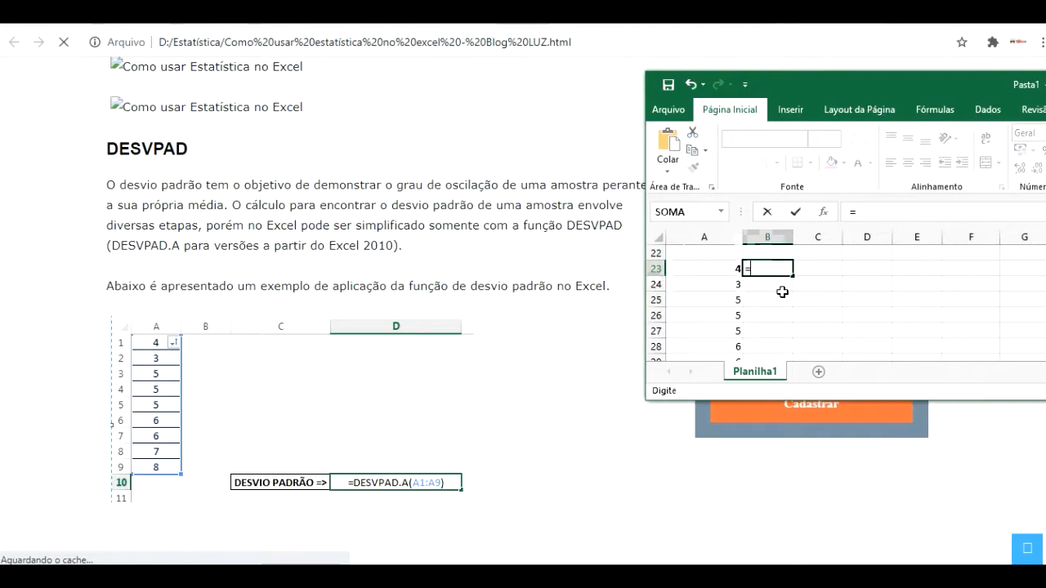
text(MO)
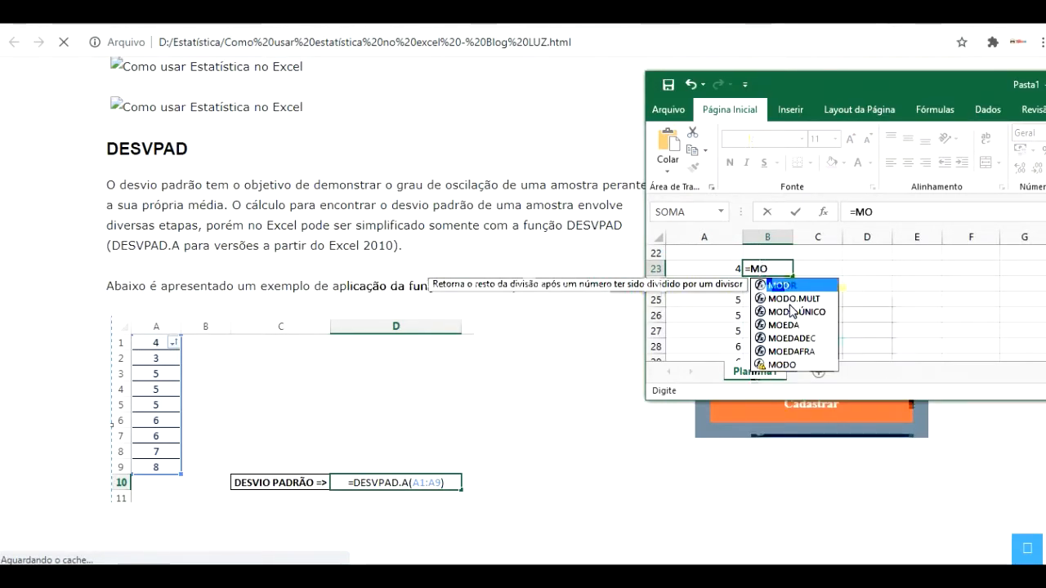
double_click(798, 313)
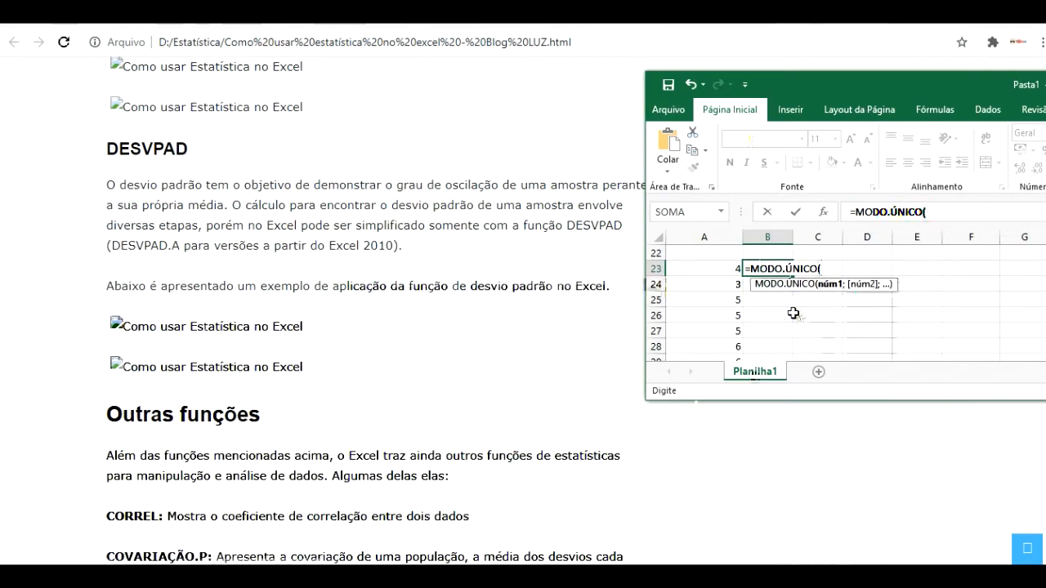
drag(703, 266, 711, 332)
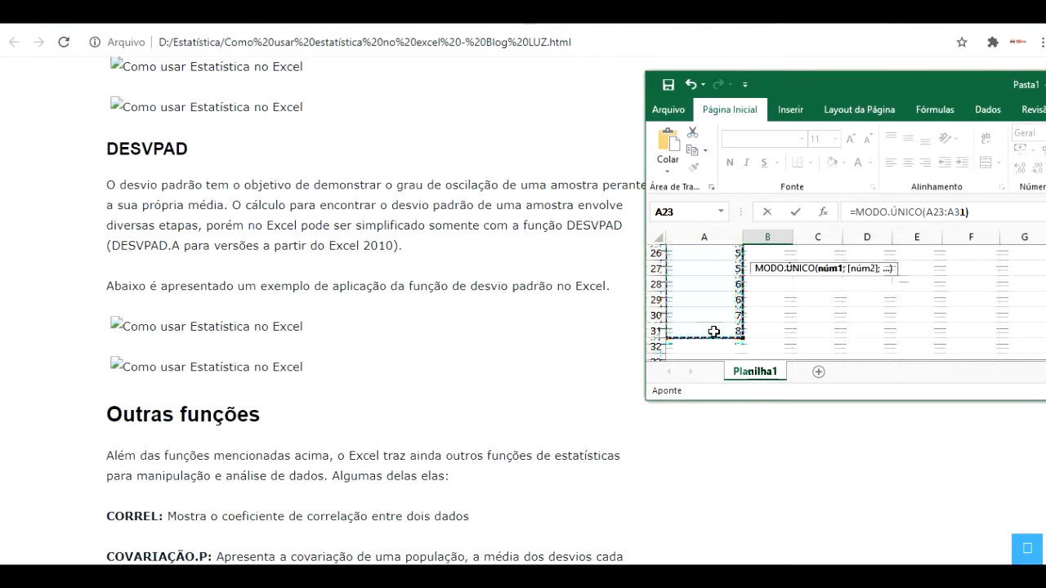
key(Return)
scroll(713, 331, up, 1)
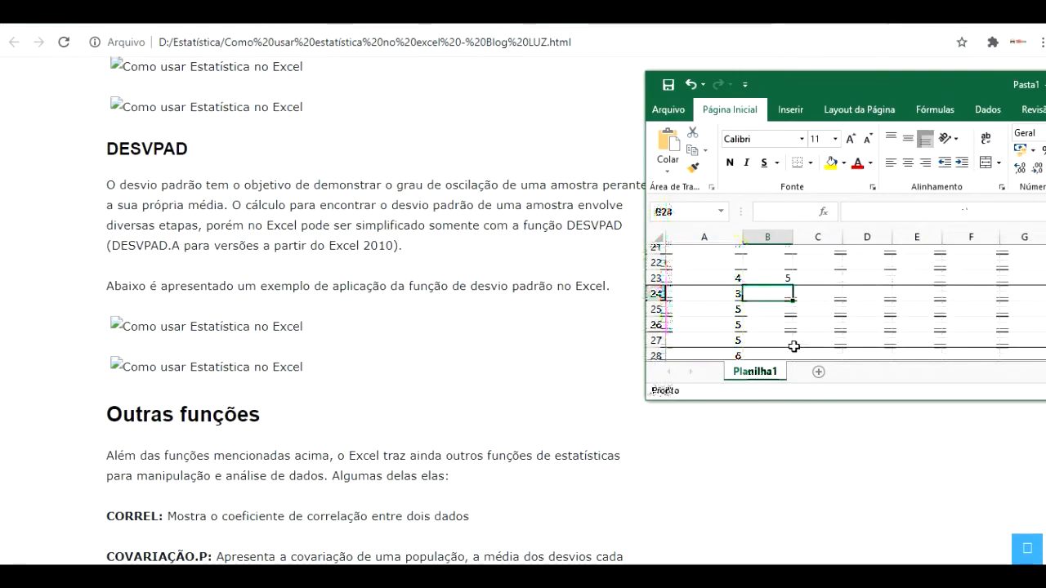
scroll(724, 315, down, 1)
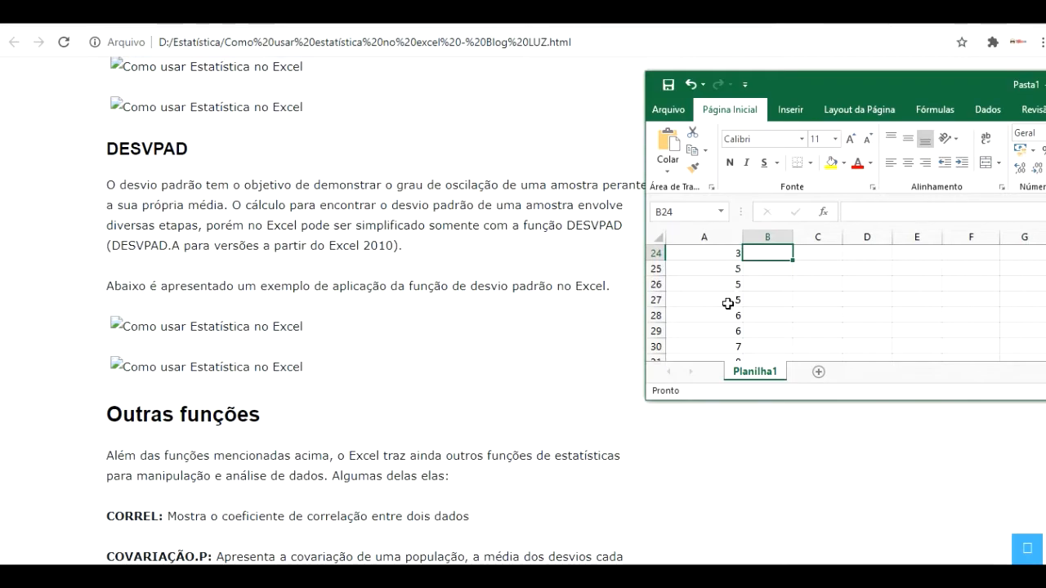
scroll(738, 334, up, 2)
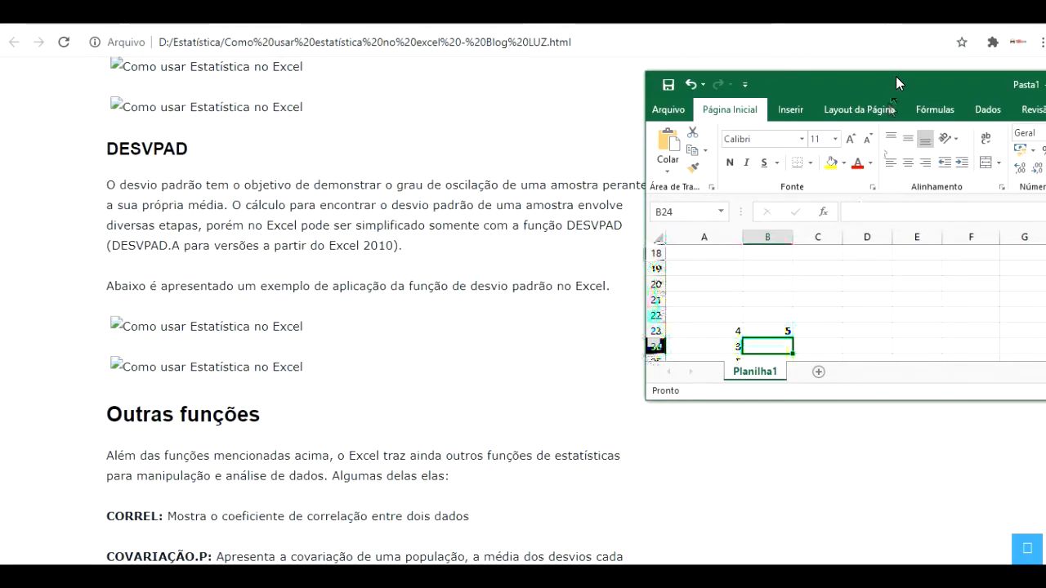
Reposition the spreadsheet window so its full width is visible, and display the Fórmulas commands
drag(896, 82, 527, 97)
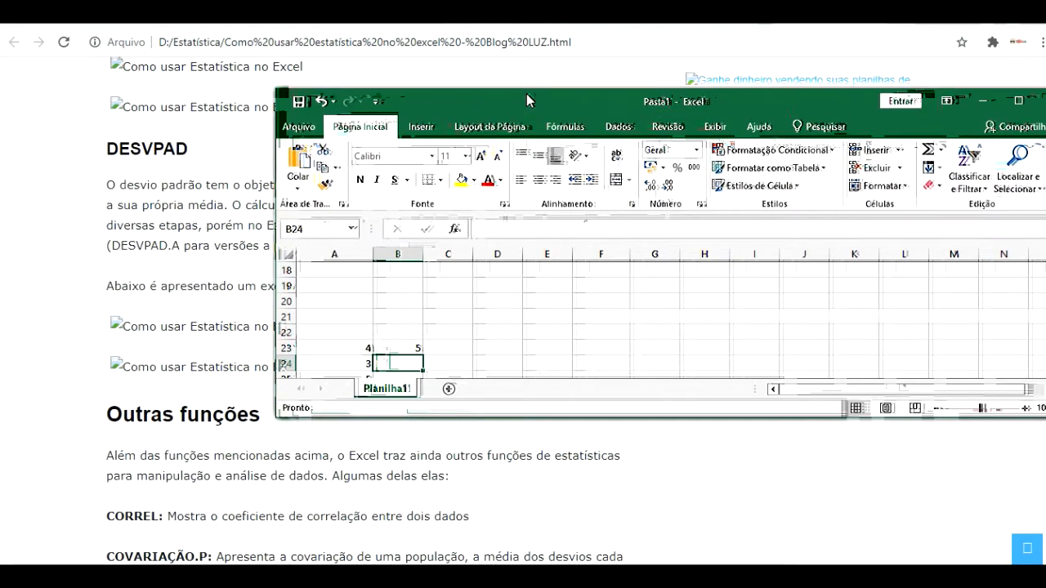
drag(523, 104, 400, 107)
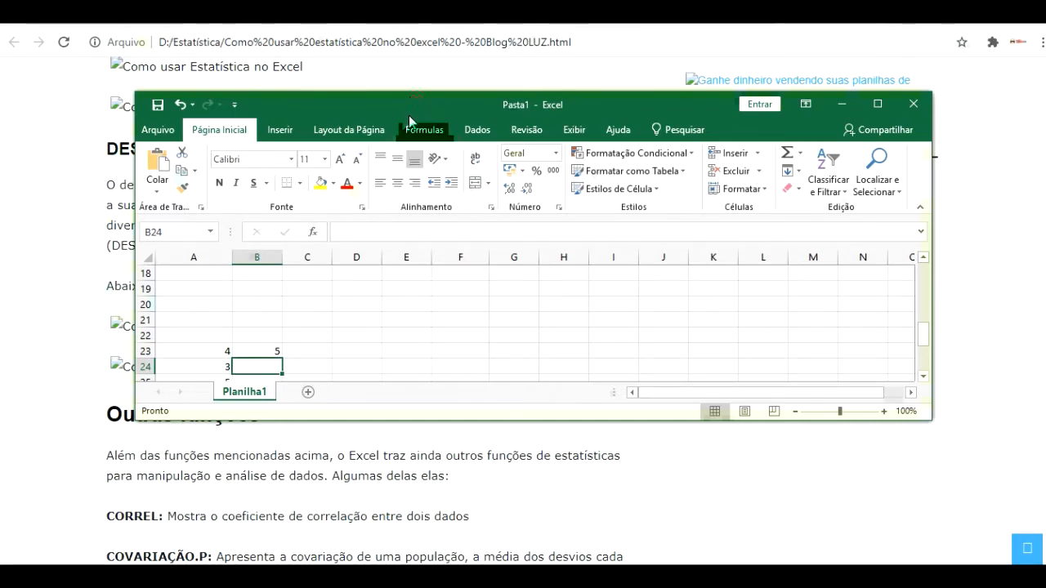
click(407, 125)
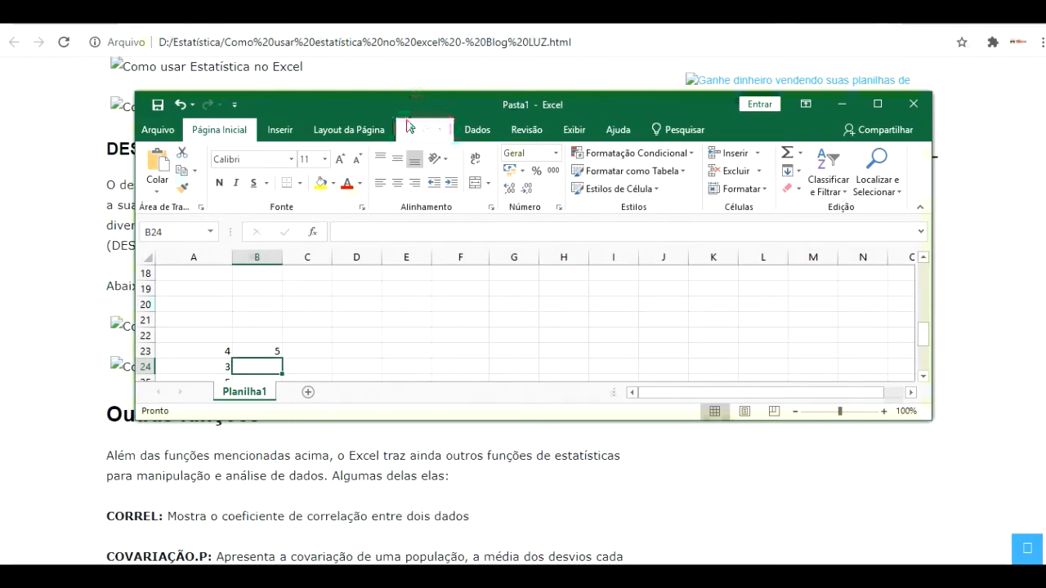